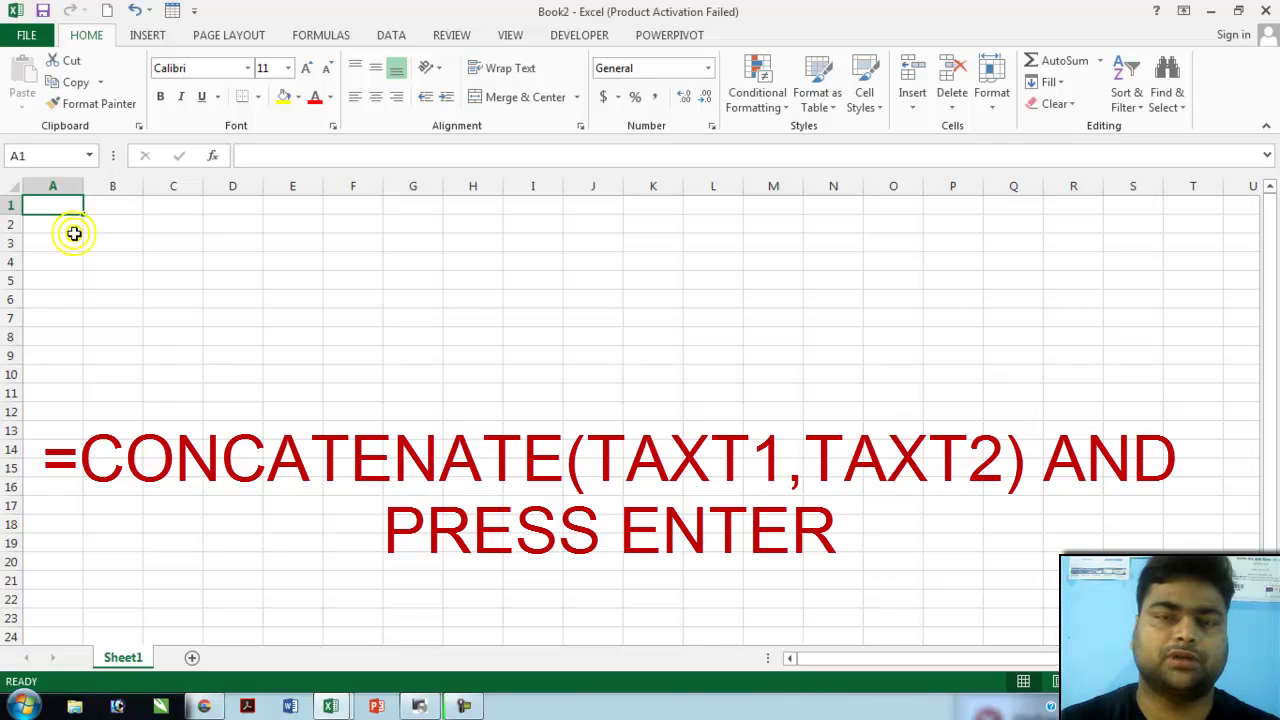
- Enter the headers e.code, name, last and company in cells A1 through D1
type("e.code")
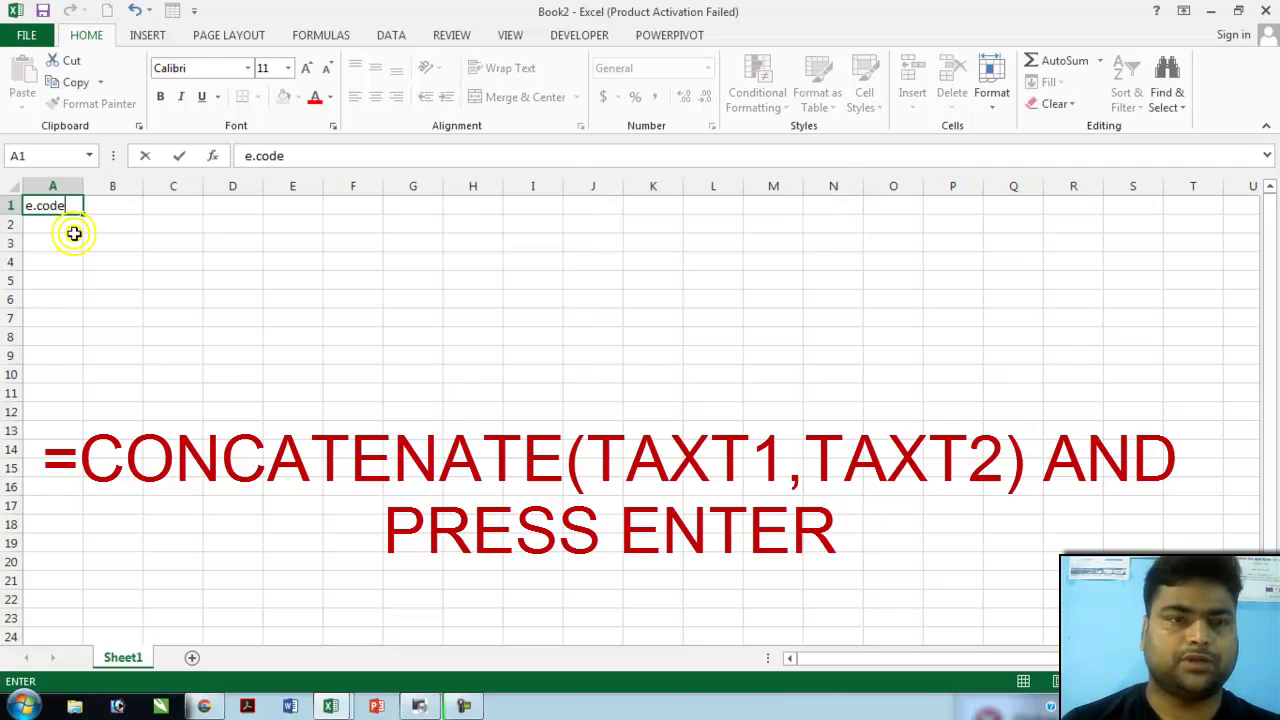
key("Tab")
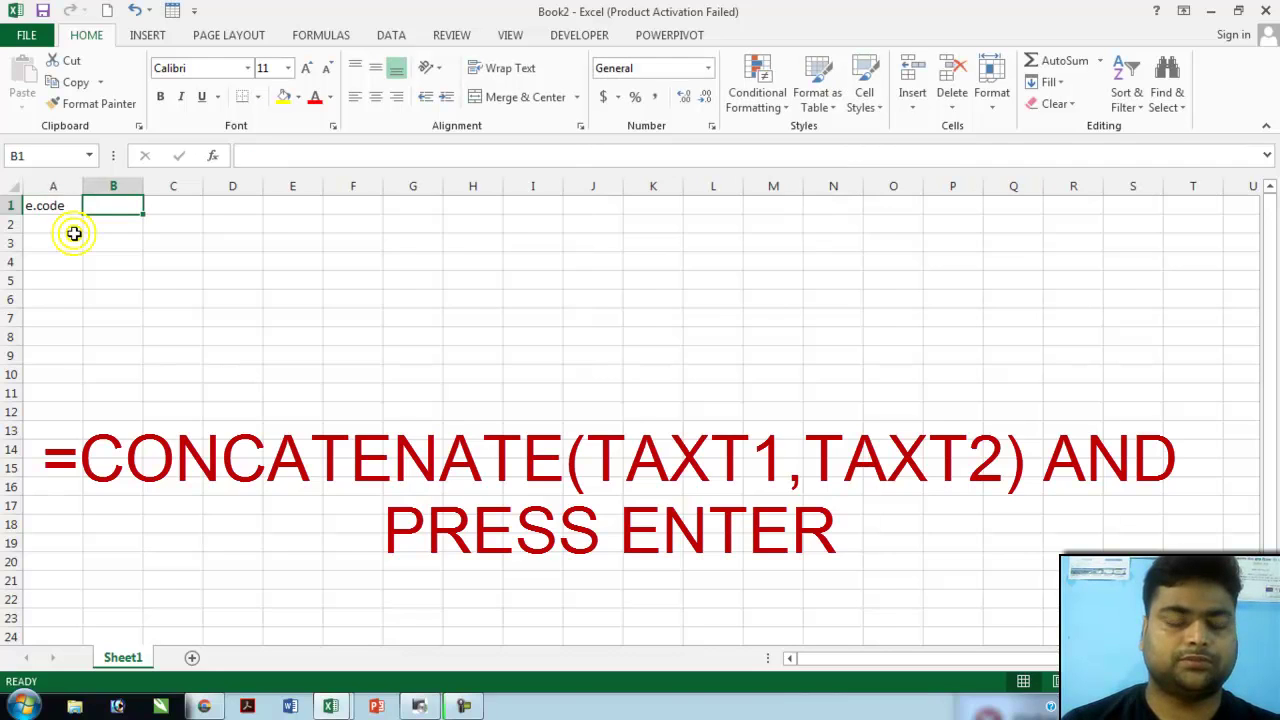
type("name")
key("Tab")
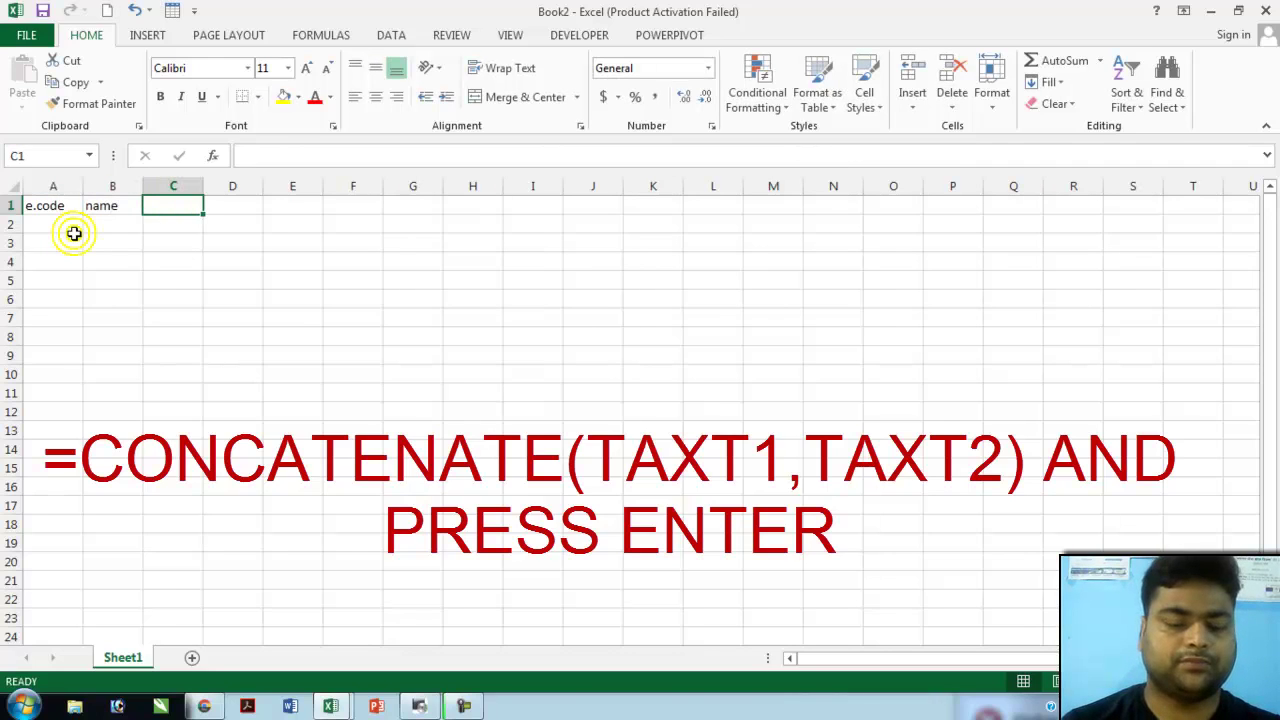
type("last")
key("Tab")
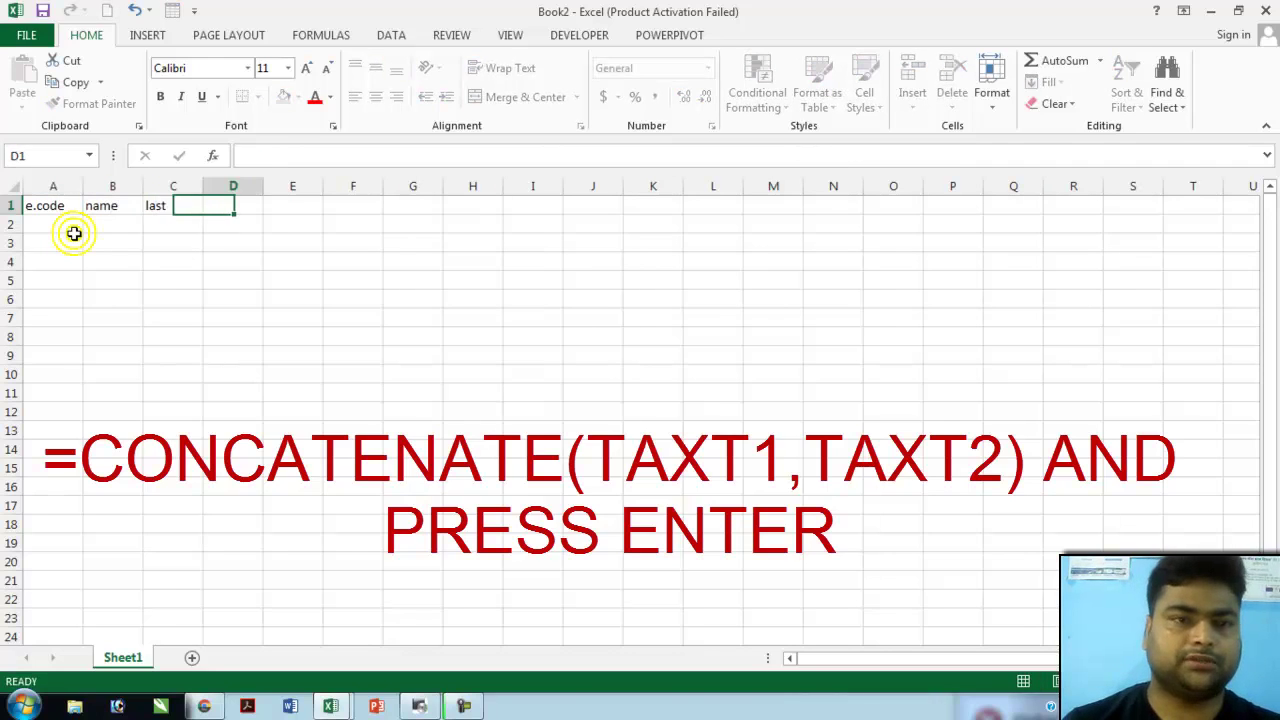
type("company")
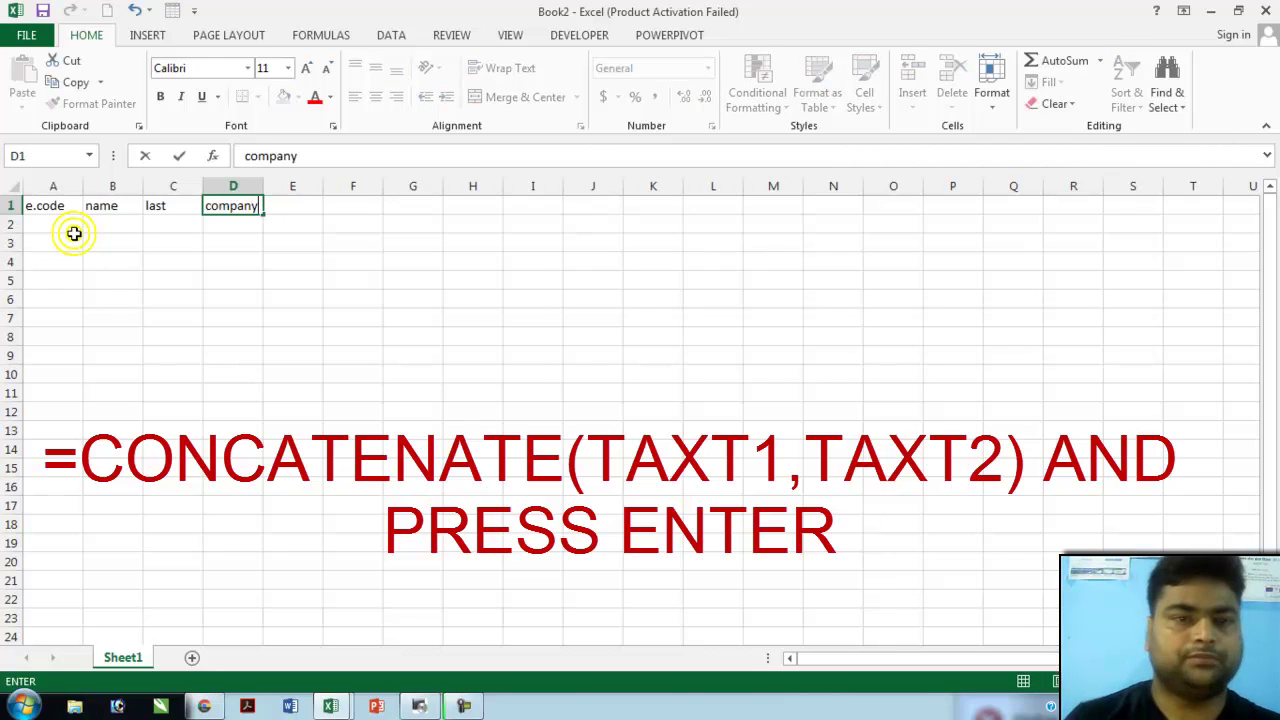
key("Return")
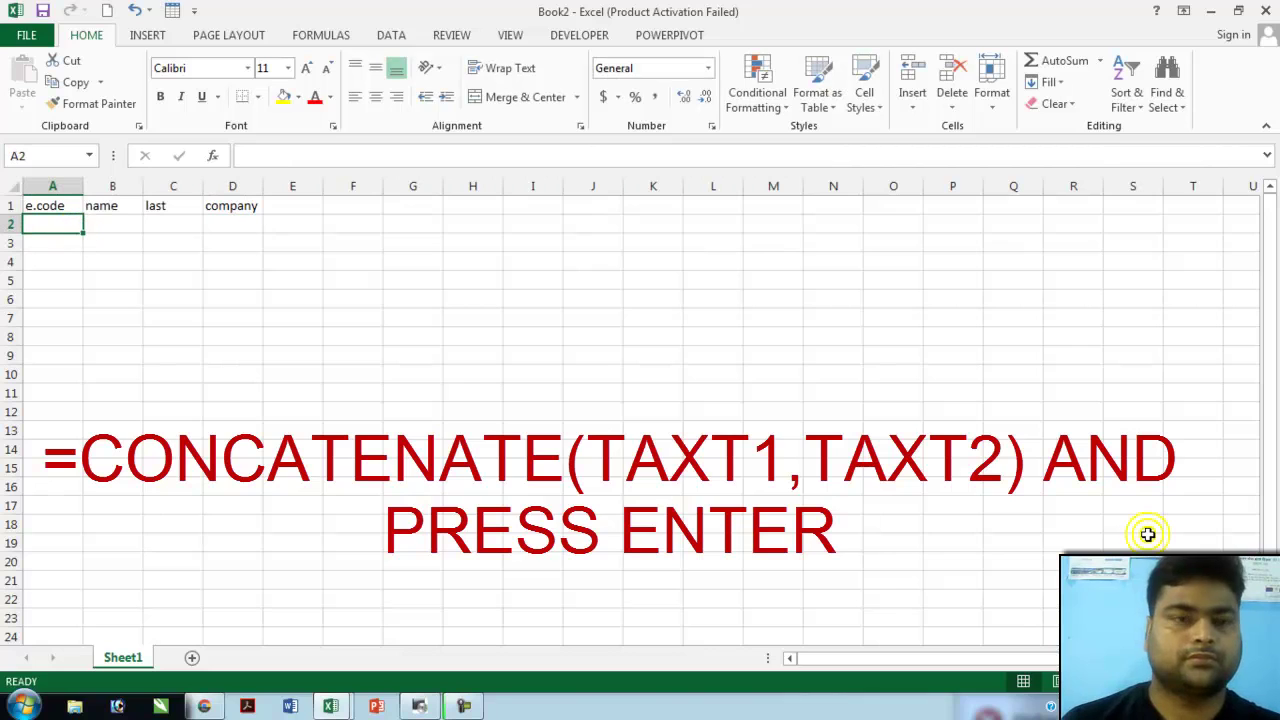
- Replace the zero-stripped entry and enter '001 and '002 as text in A2 and A3
type("001")
key("Return")
type("0")
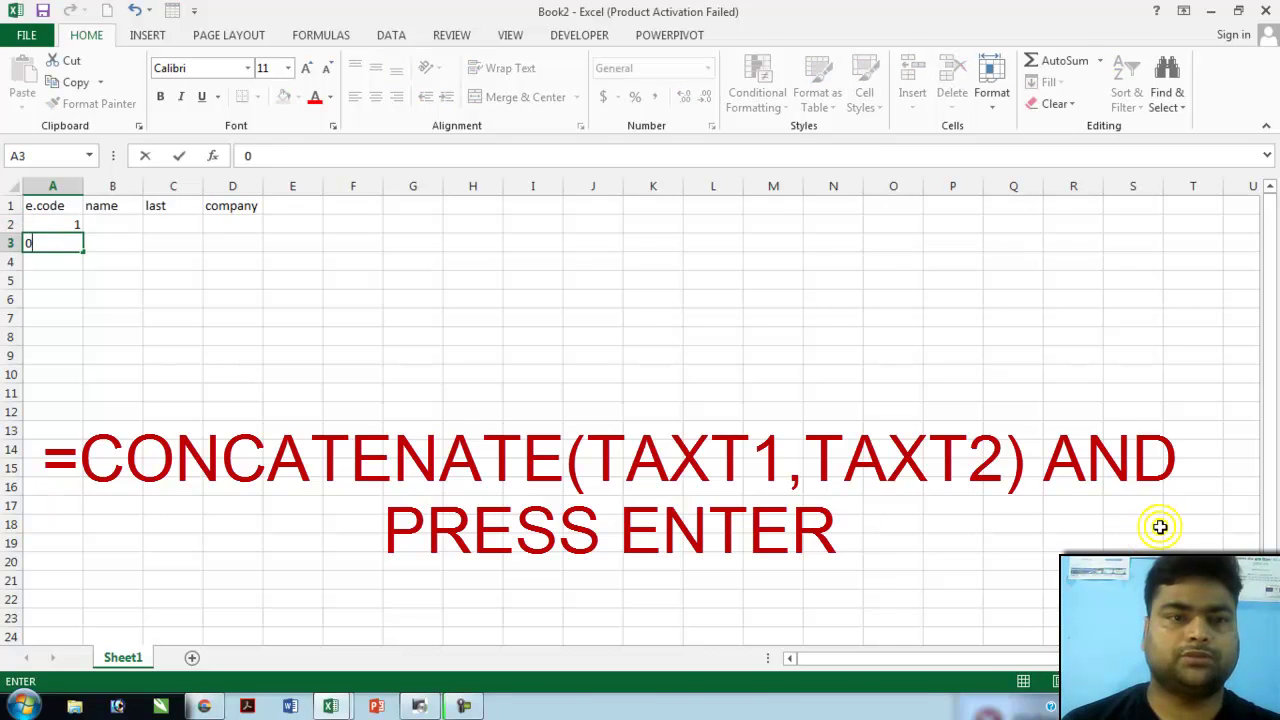
key("Up")
key("Delete")
key("Down")
key("Delete")
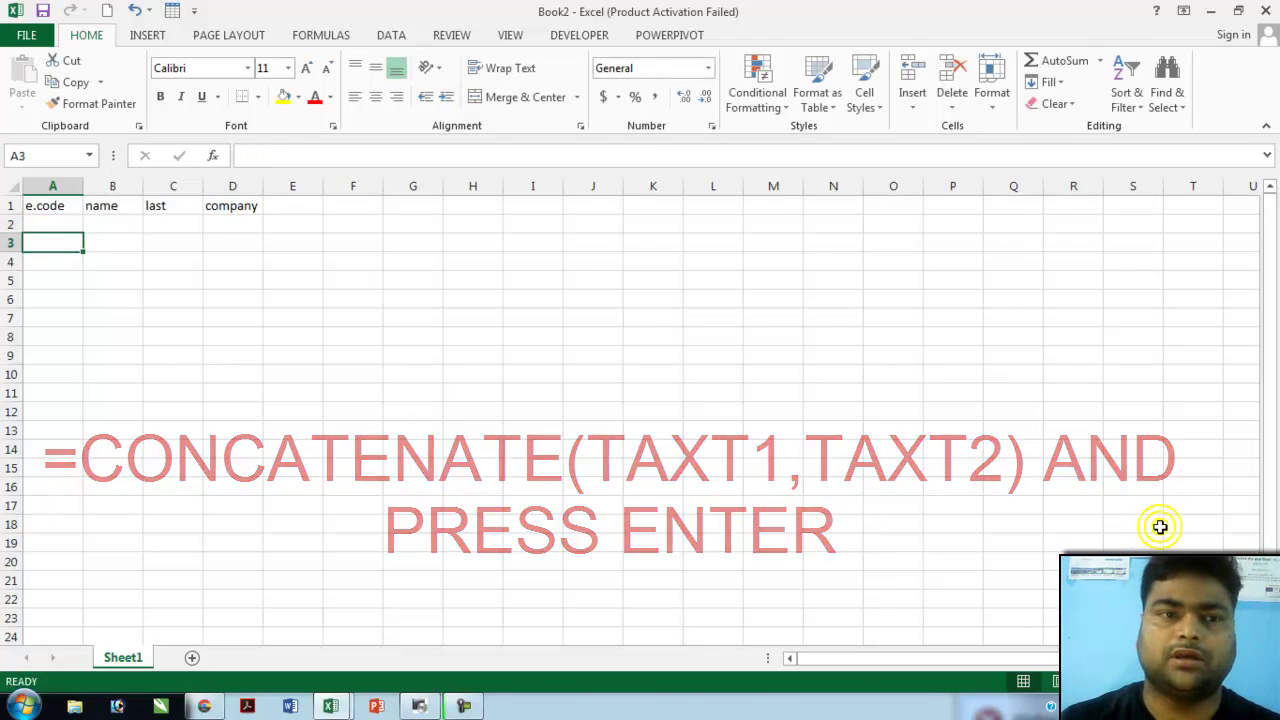
key("Up")
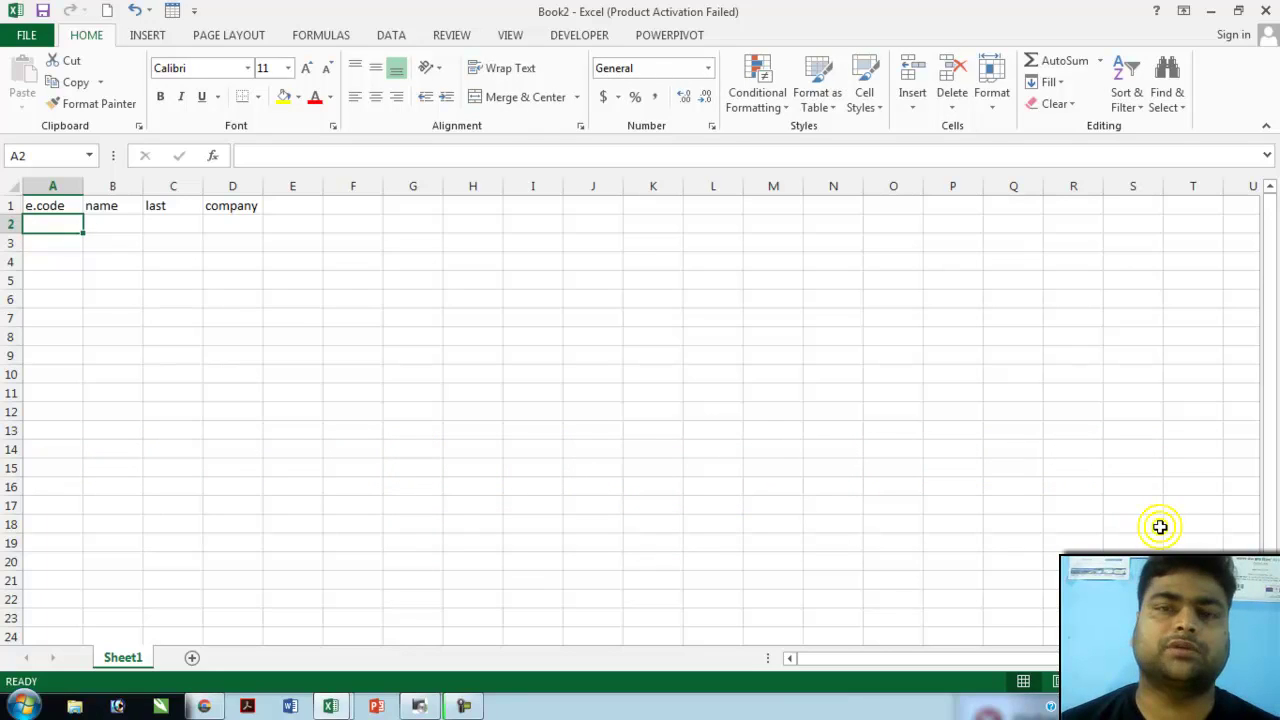
type("'001")
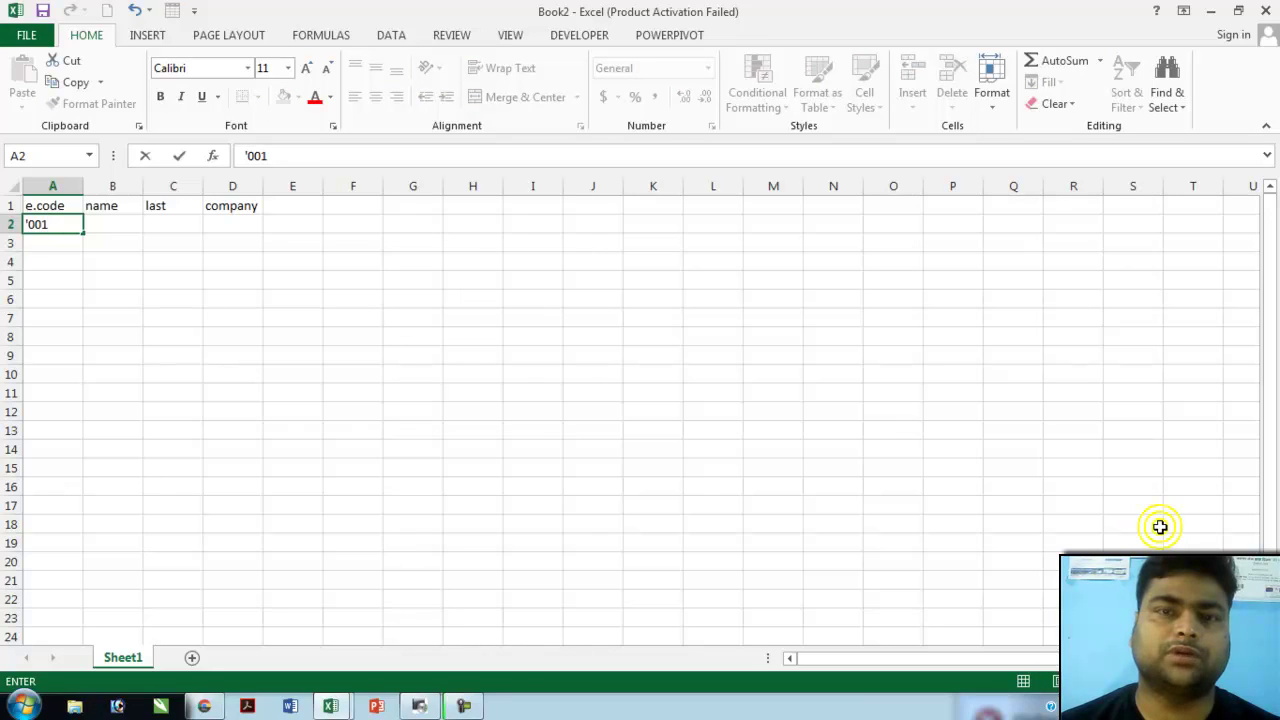
key("Return")
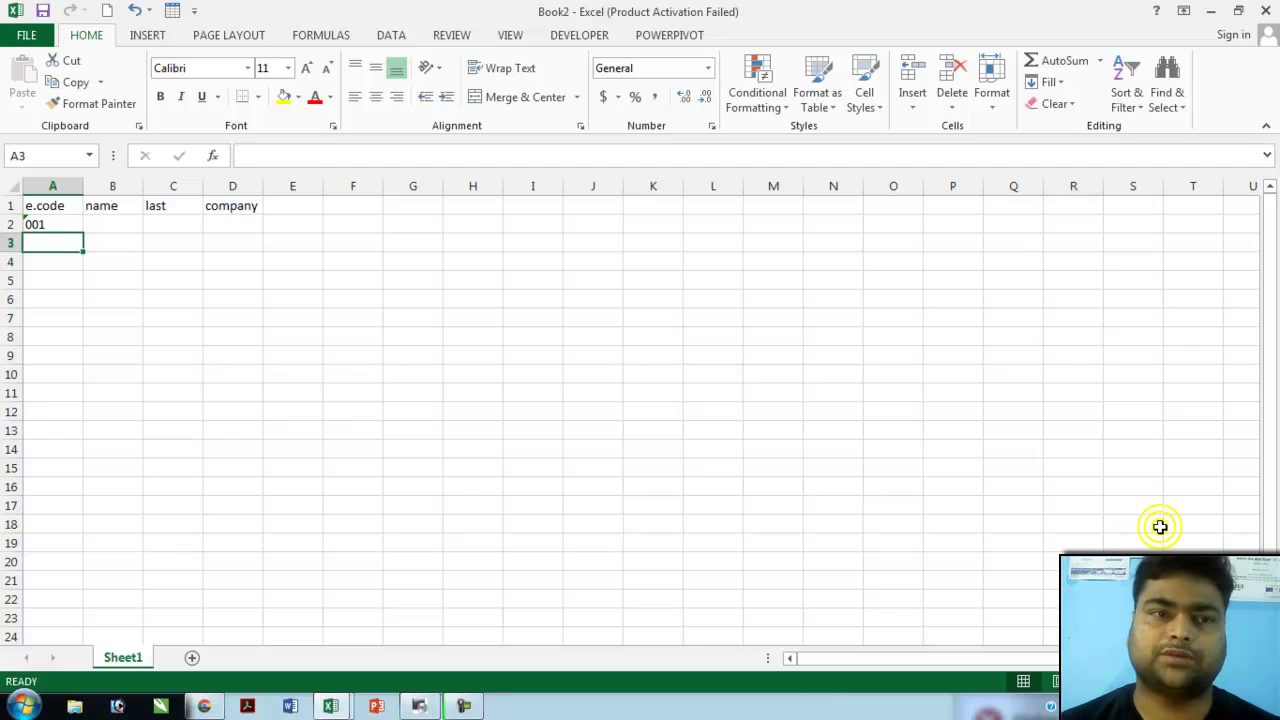
type("'002")
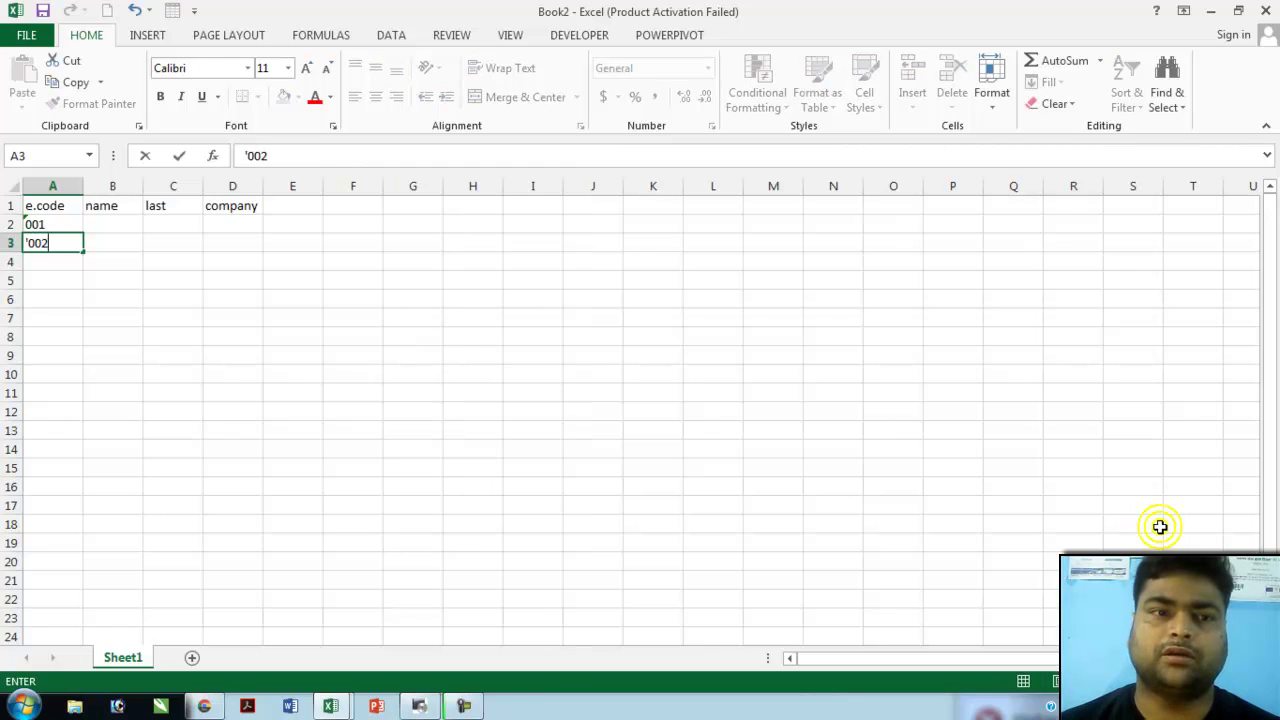
key("Return")
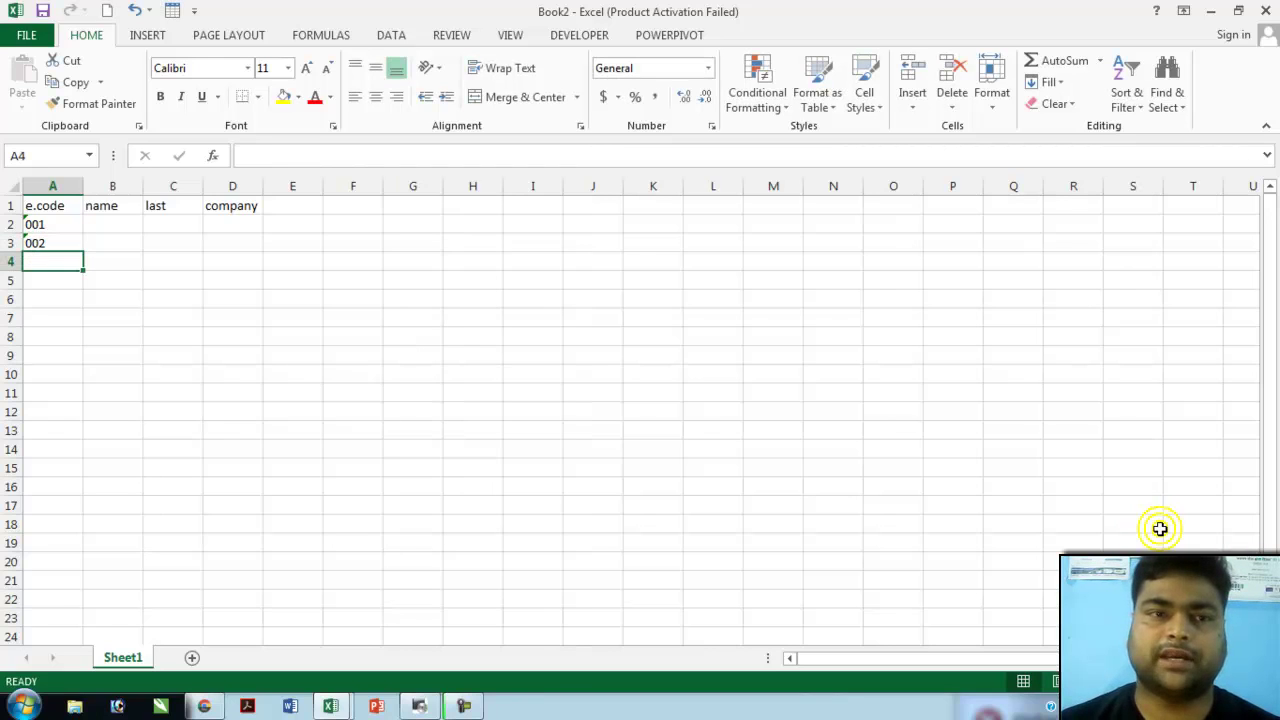
- Fill the 001–002 pattern down column A to code 010 in row 11
left_click(46, 225)
left_click_drag(46, 225, 42, 246)
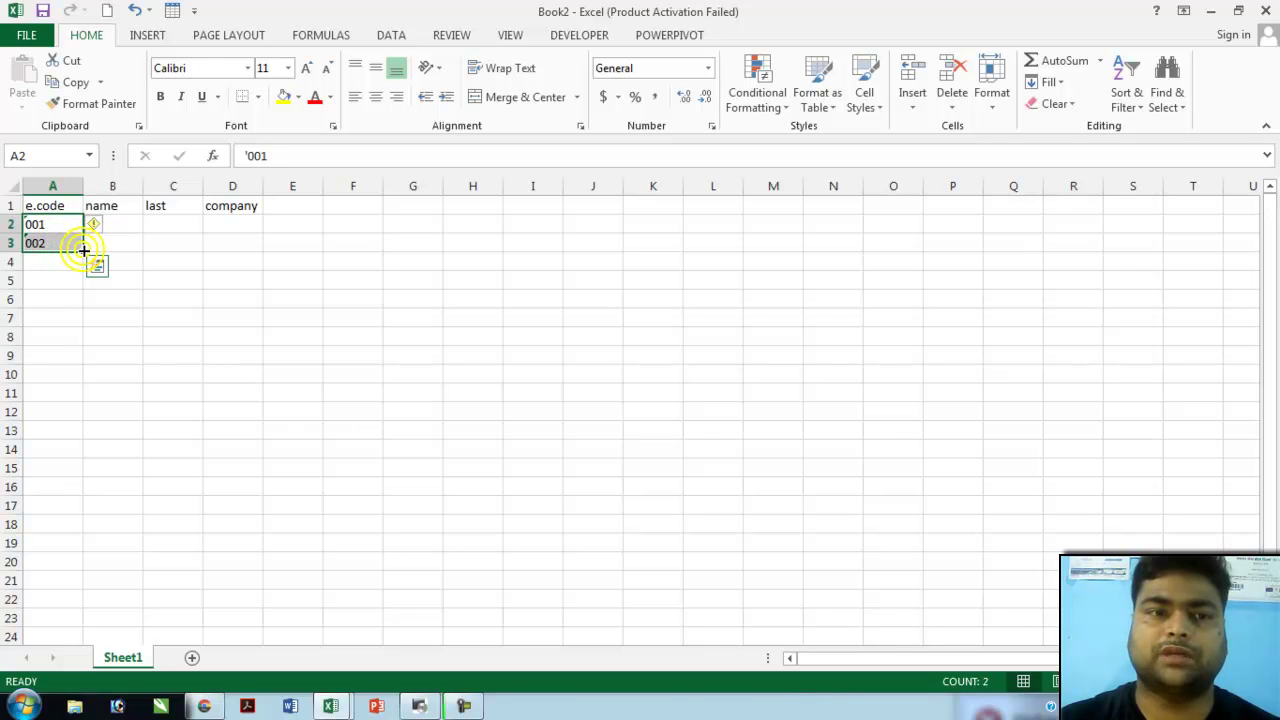
left_click_drag(84, 250, 63, 394)
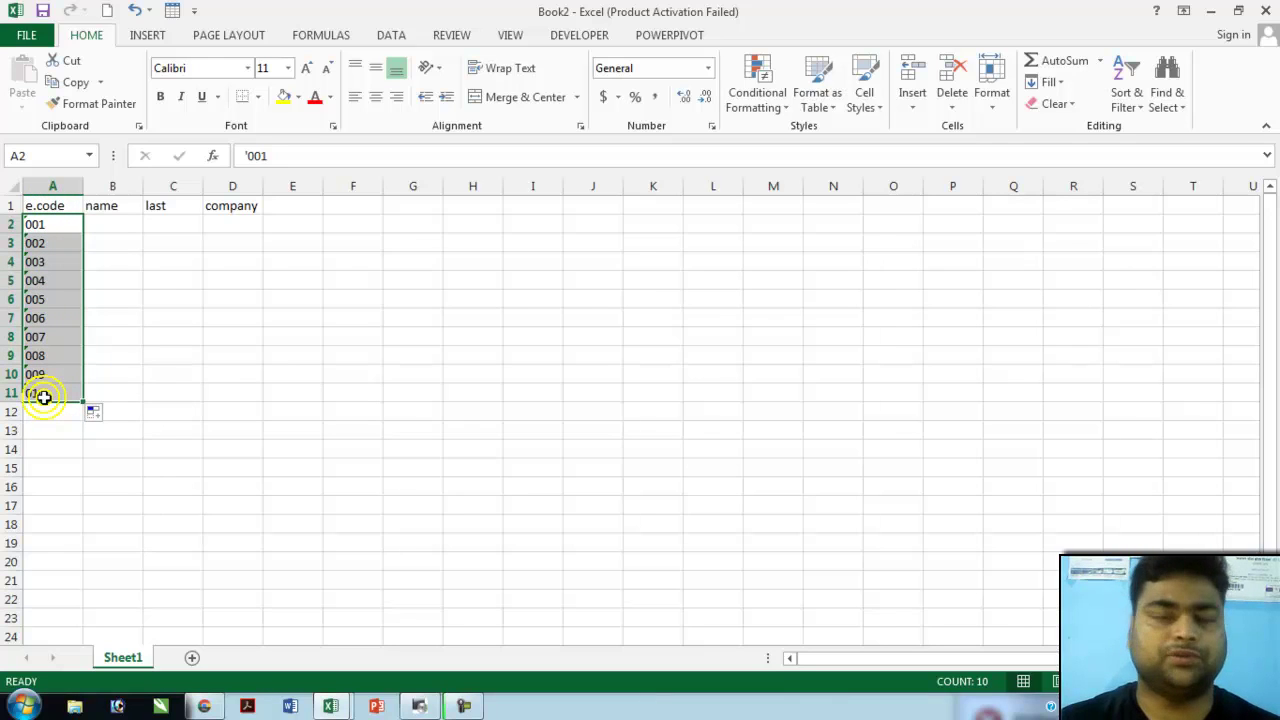
- Enter the first two employees' first names and surnames in rows 2 and 3
left_click(109, 226)
key("Tab")
key("Return")
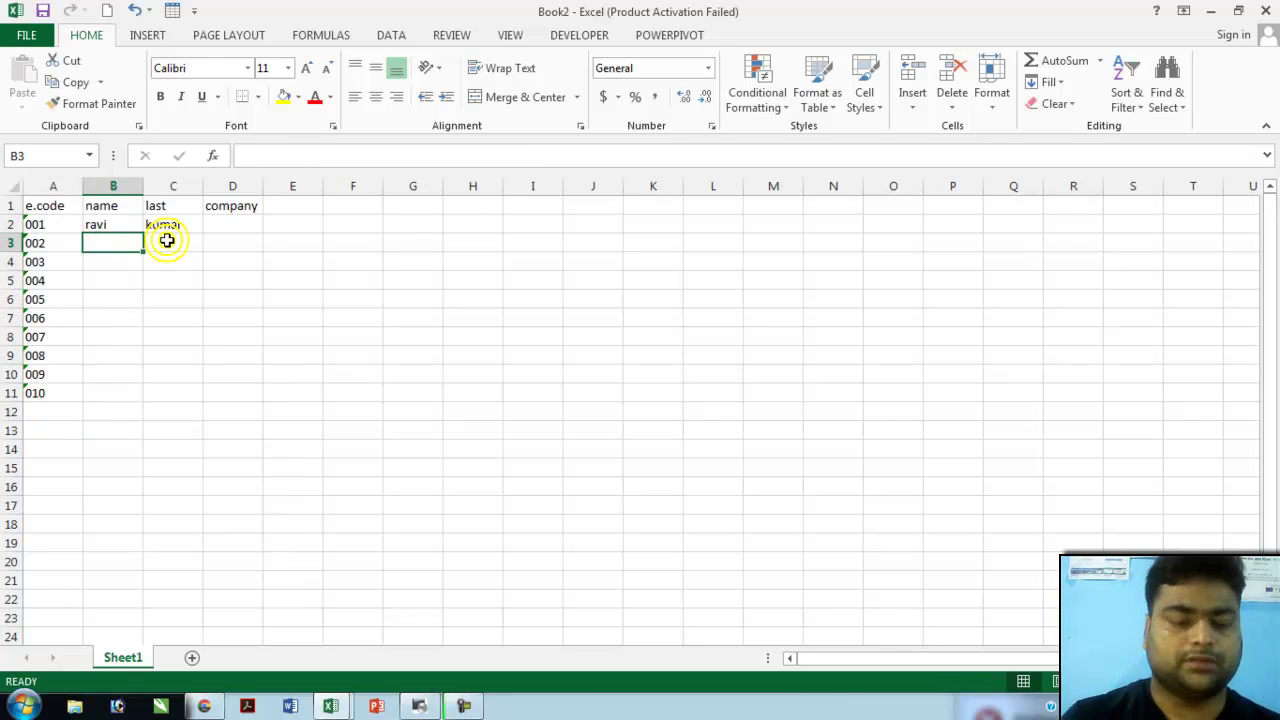
key("Tab")
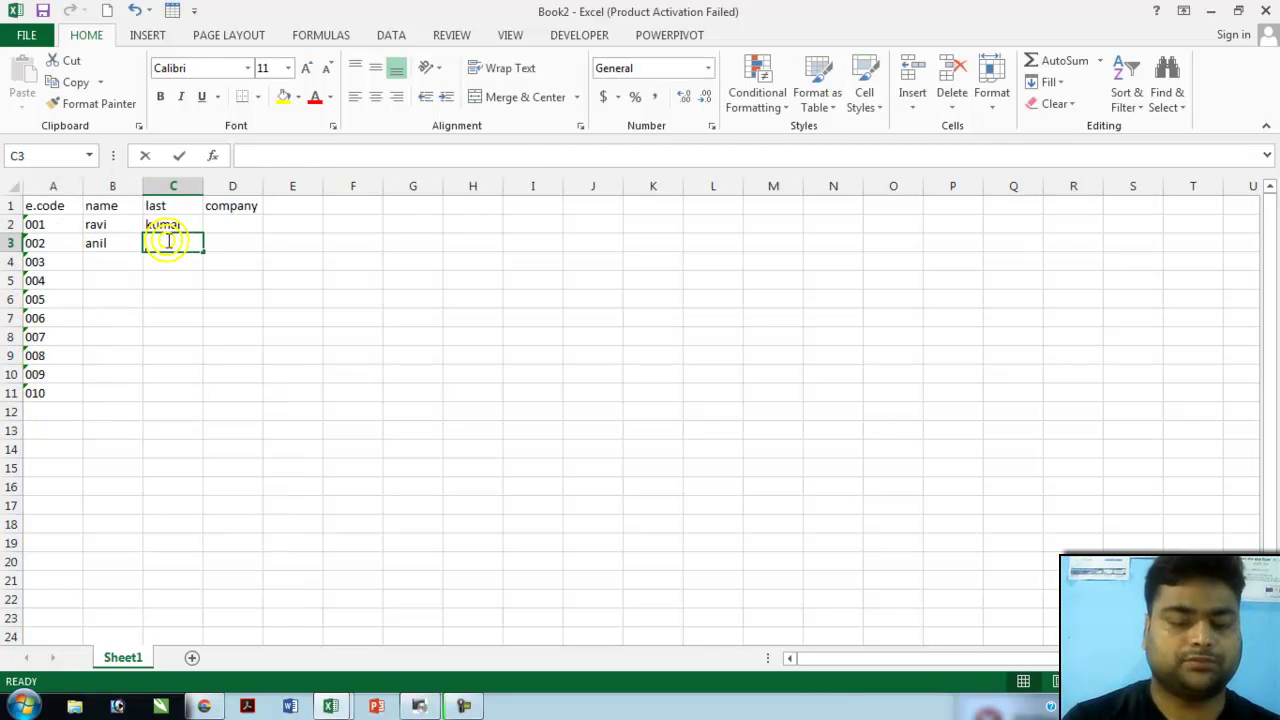
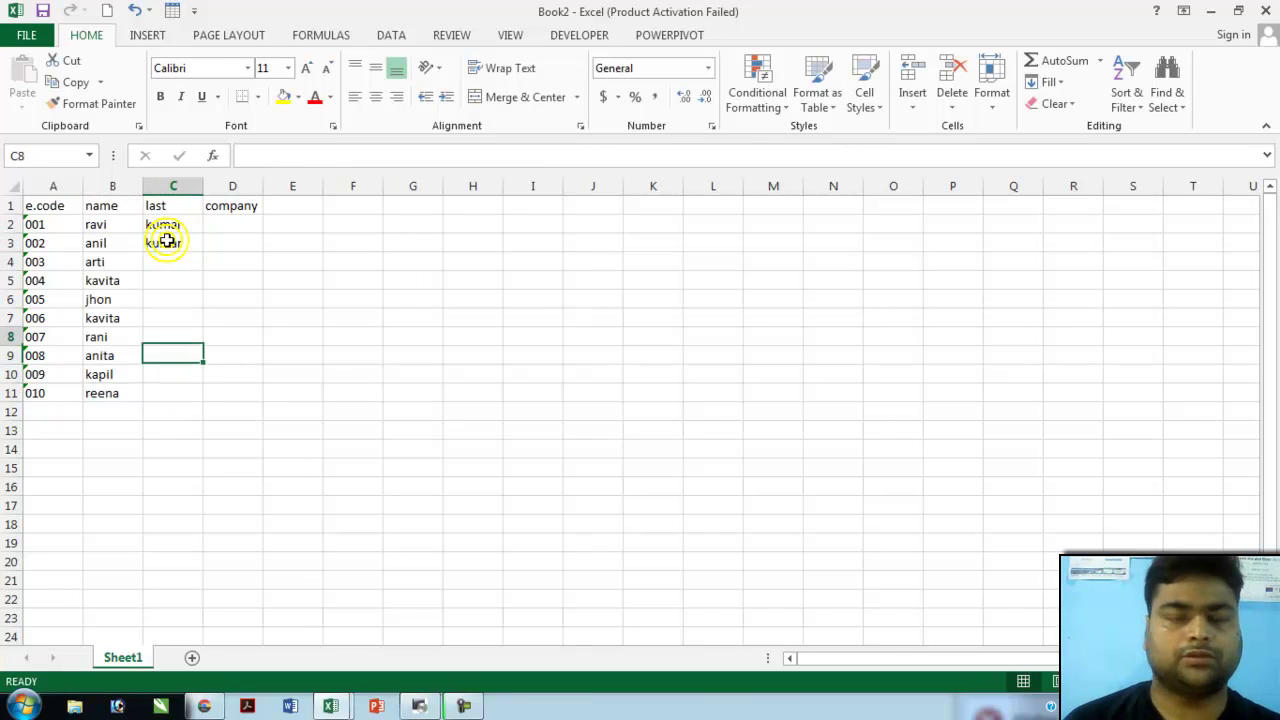
- Fill in the remaining employees' surnames in column C down to row 11
key("Up")
key("Up")
key("Up")
key("Up")
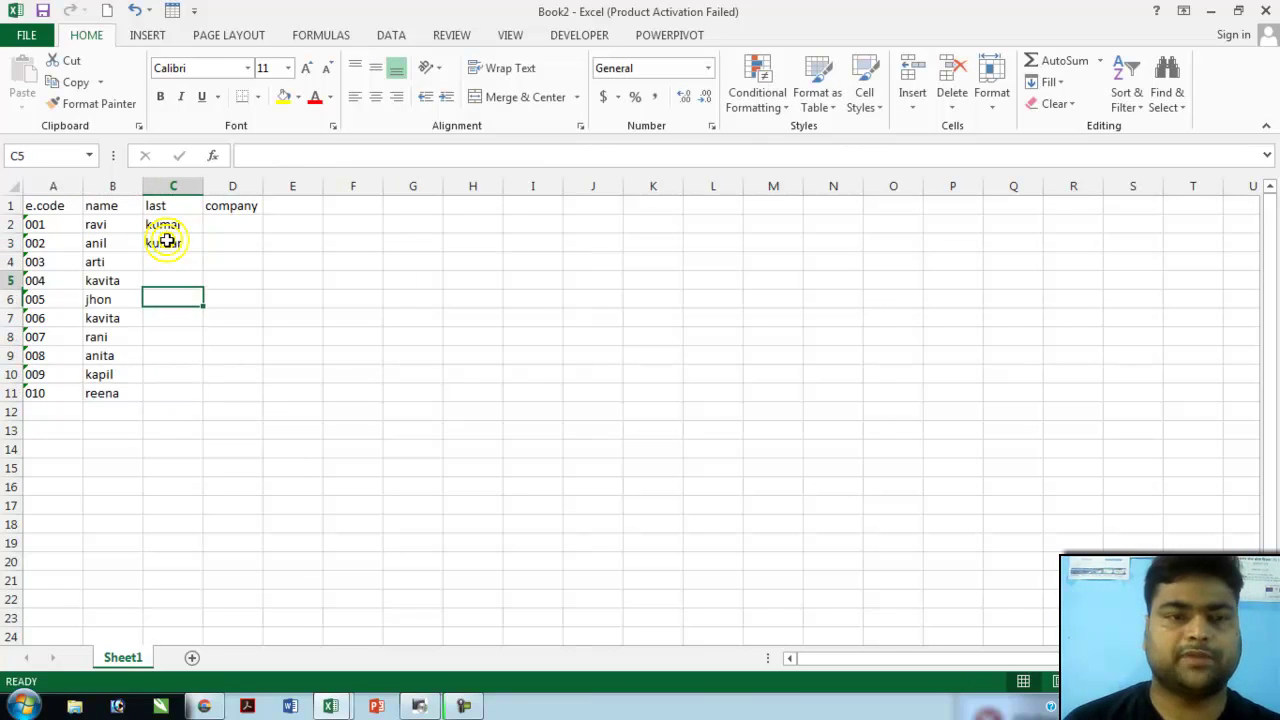
type("kumar")
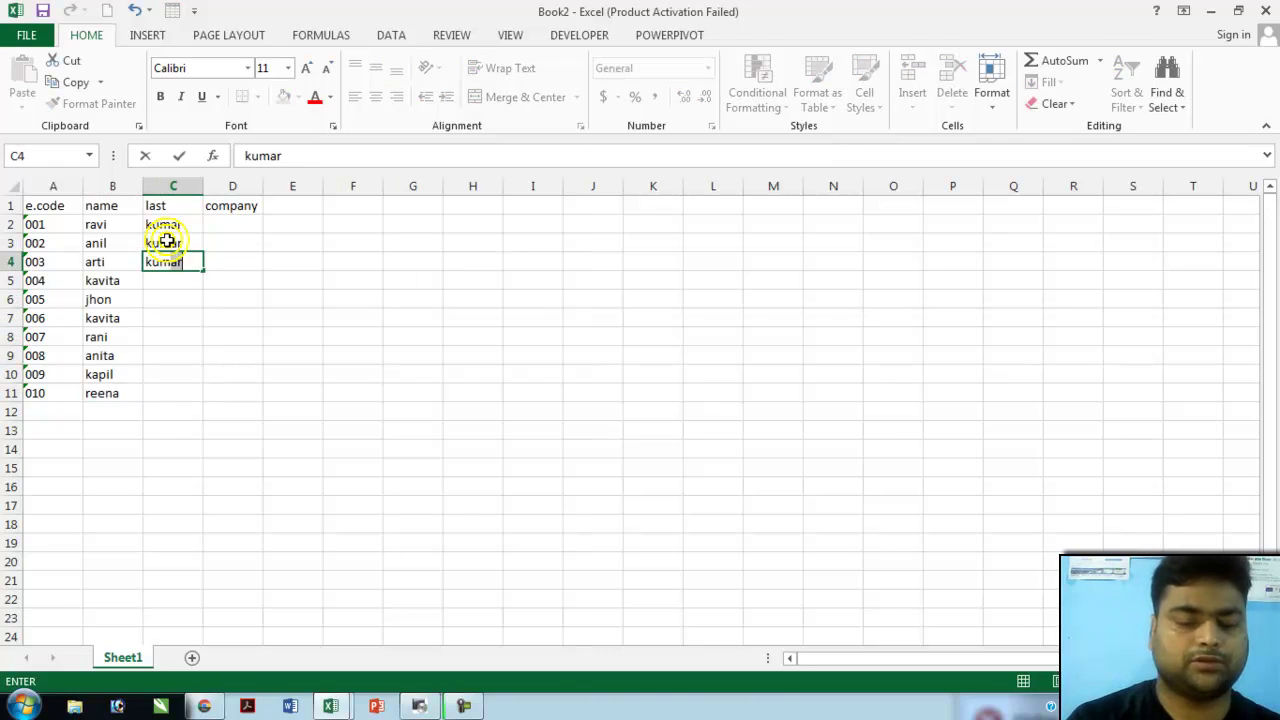
type("i")
key("ctrl+Return")
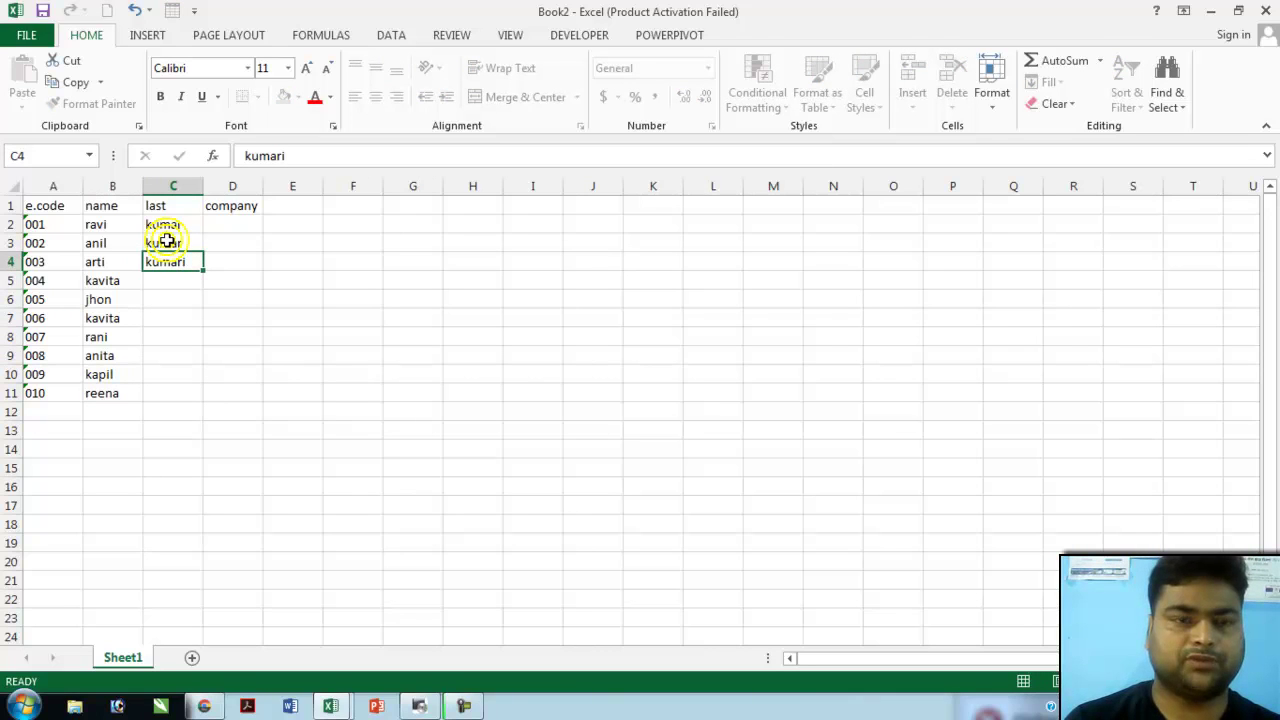
key("Down")
type("ku")
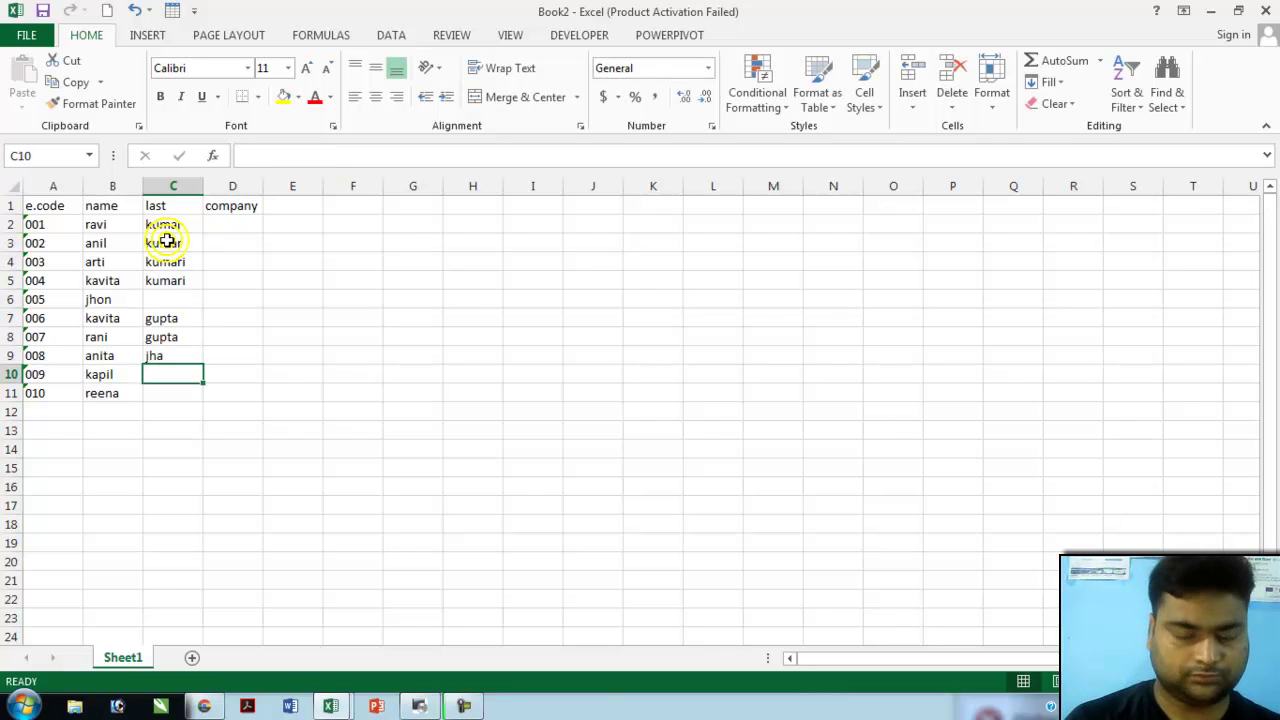
type("ku")
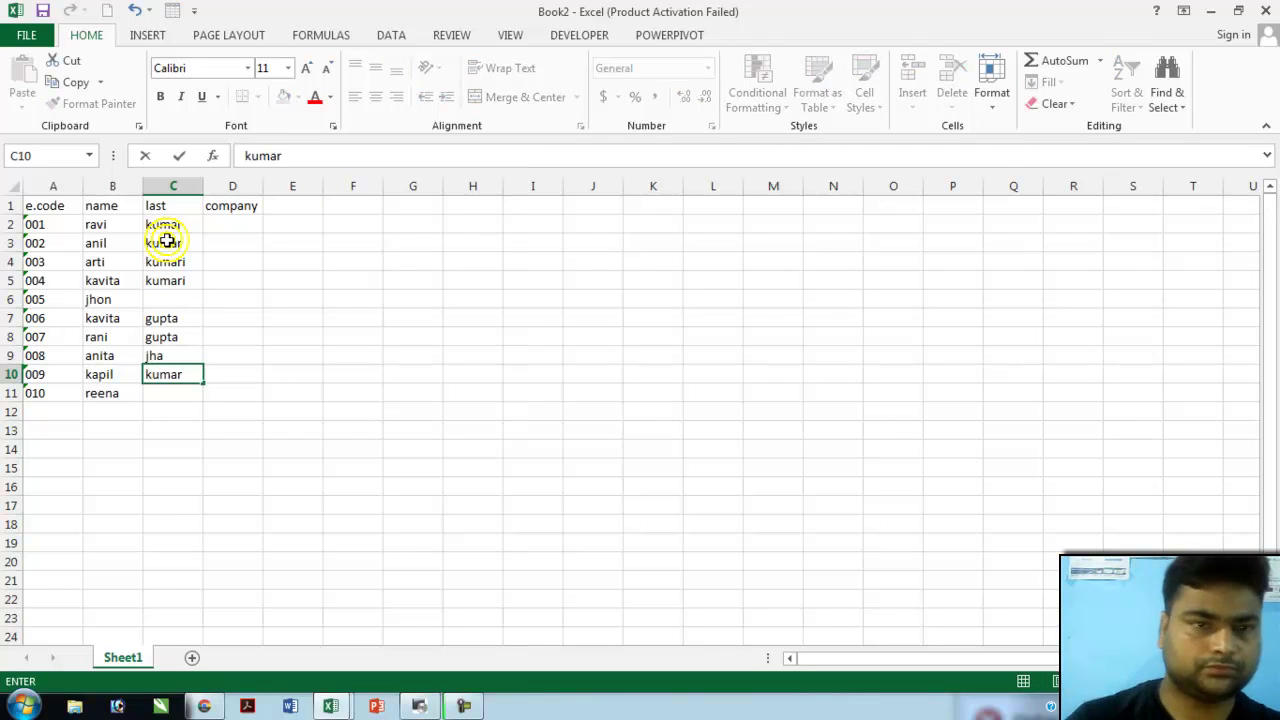
type("mar")
key("Return")
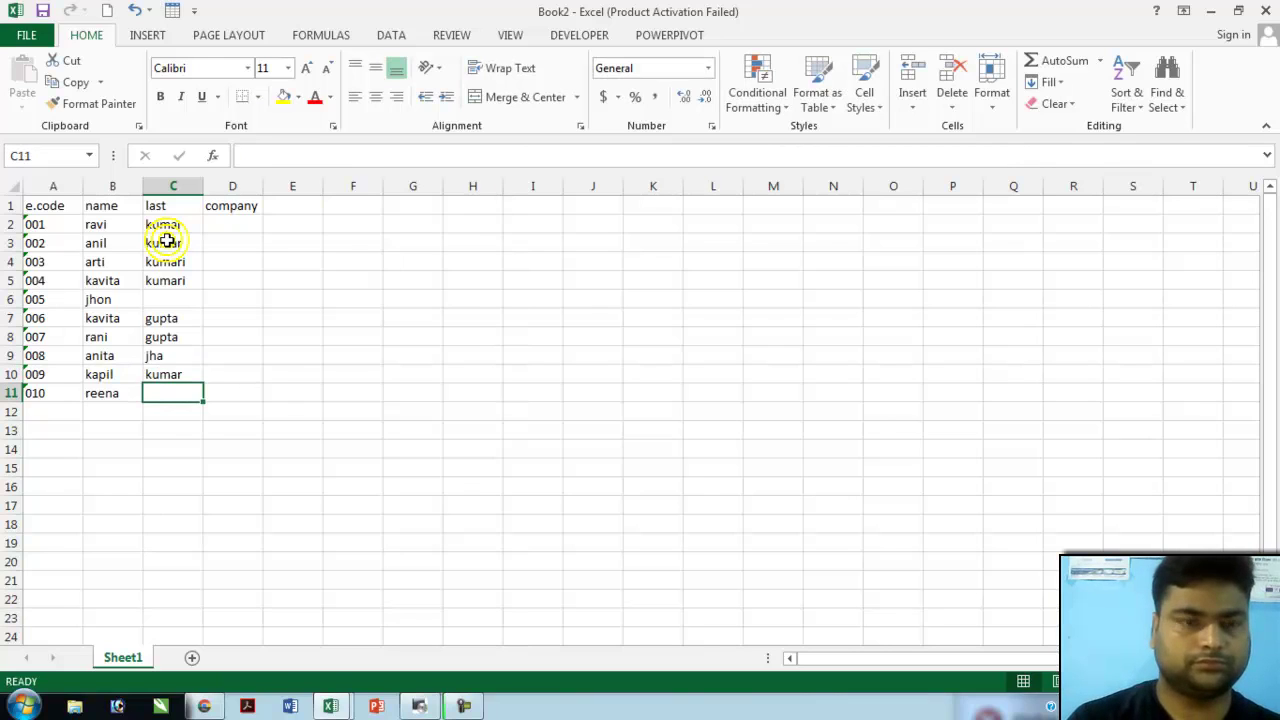
type("kumari")
key("Return")
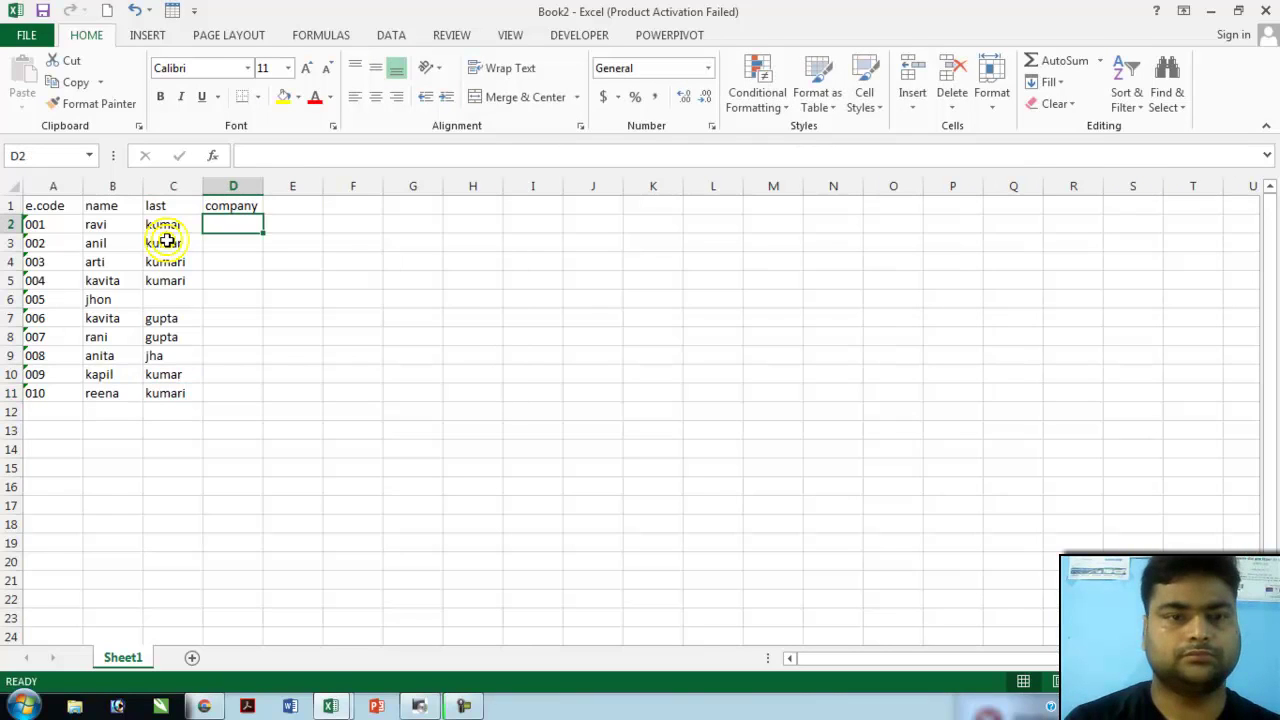
- Enter 'success foundation' in D2 and fill it down through D11 with Ctrl+D
type("success foundation")
key("Return")
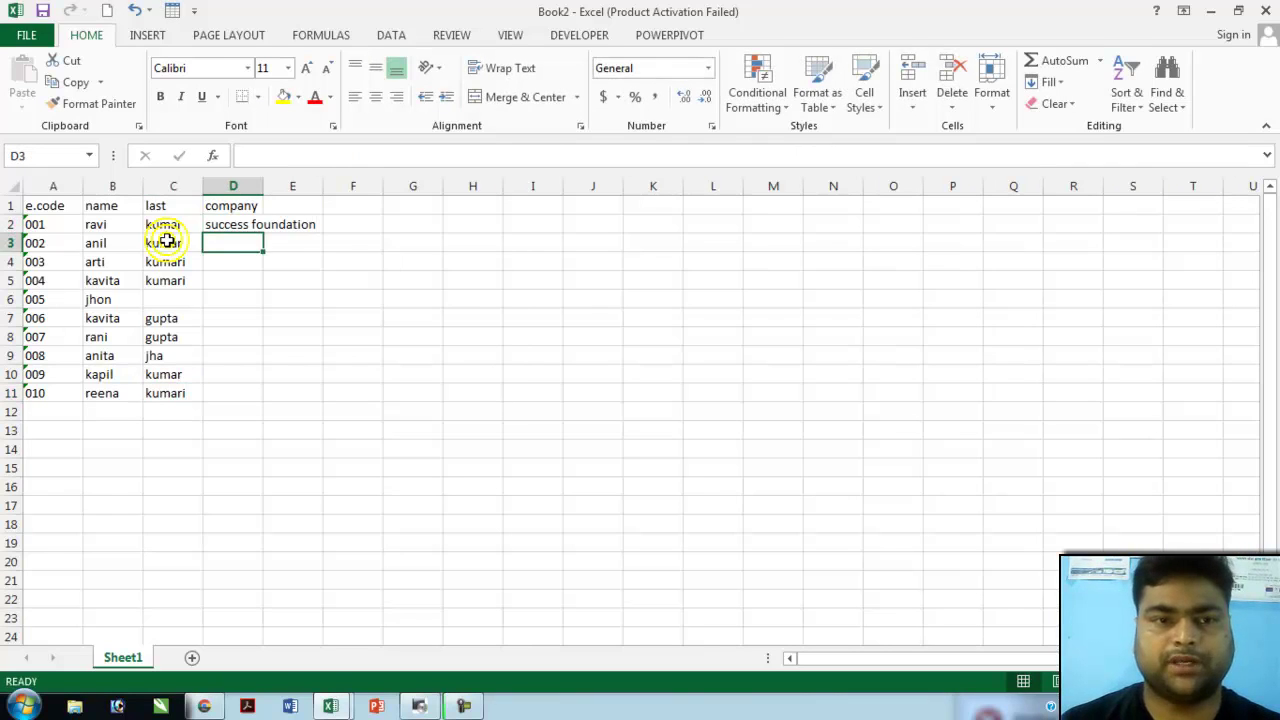
key("Up")
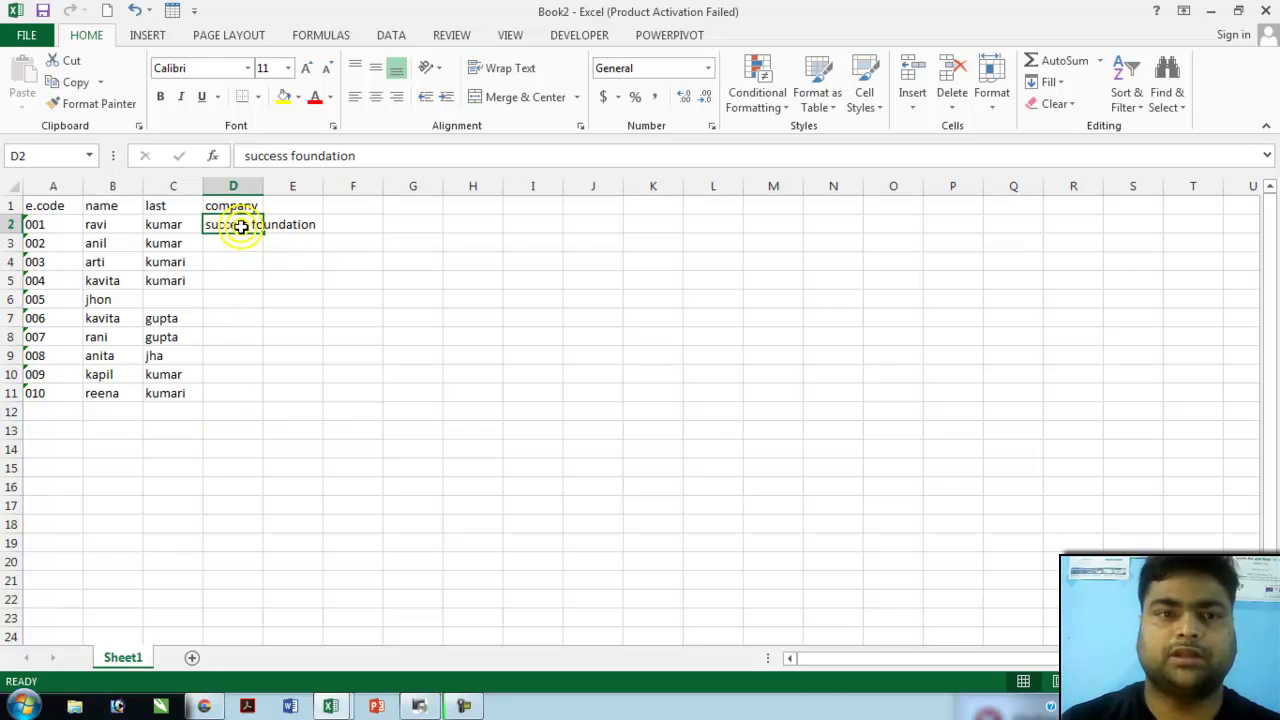
left_click_drag(241, 226, 238, 402)
key("ctrl+d")
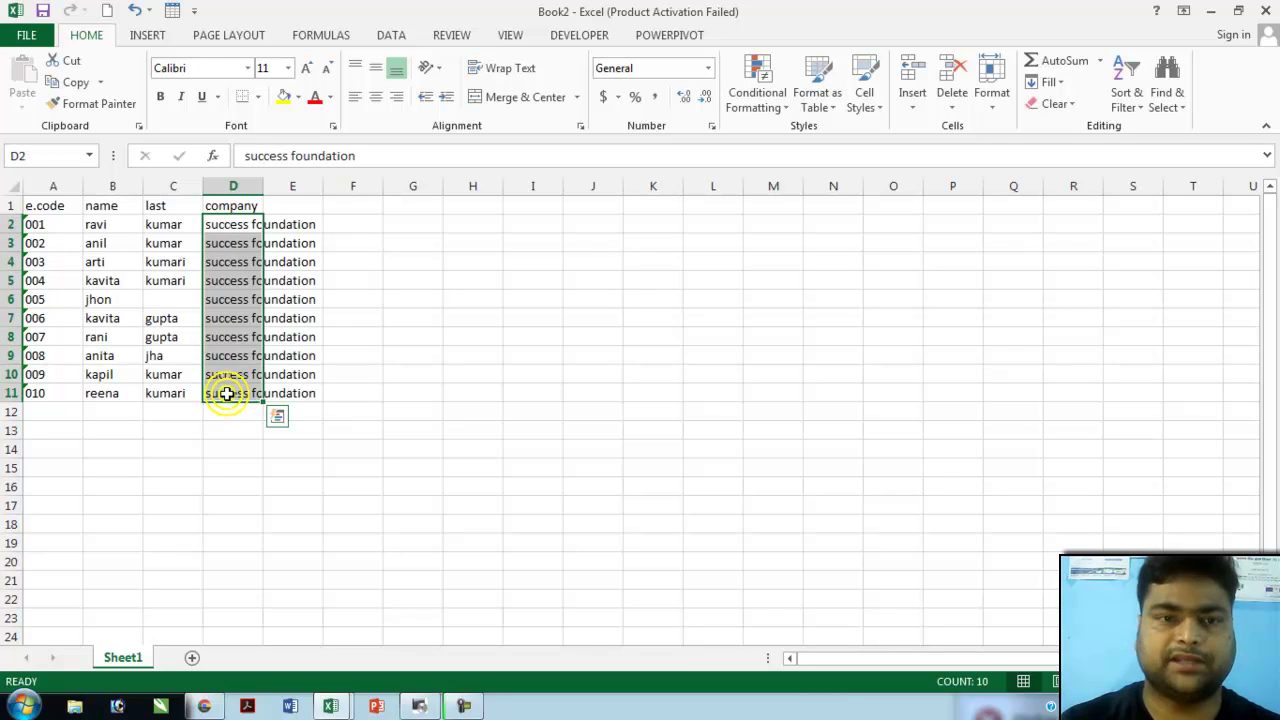
left_click(332, 316)
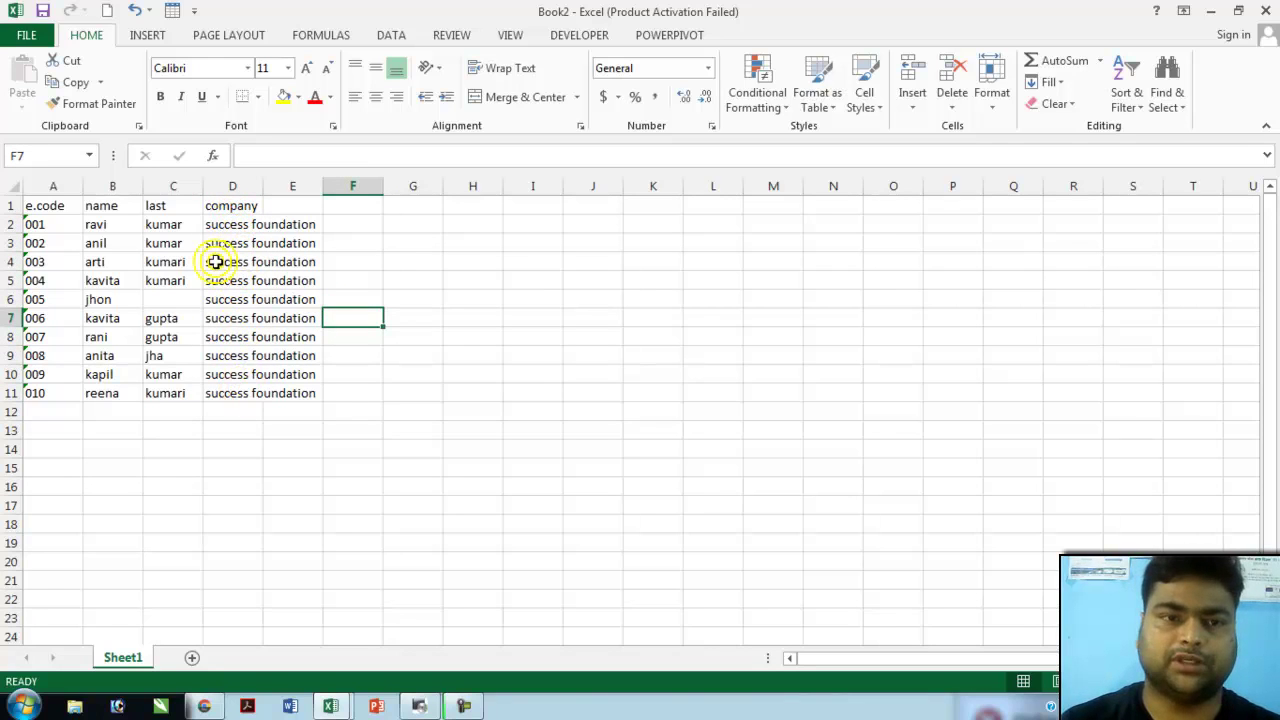
left_click(250, 224)
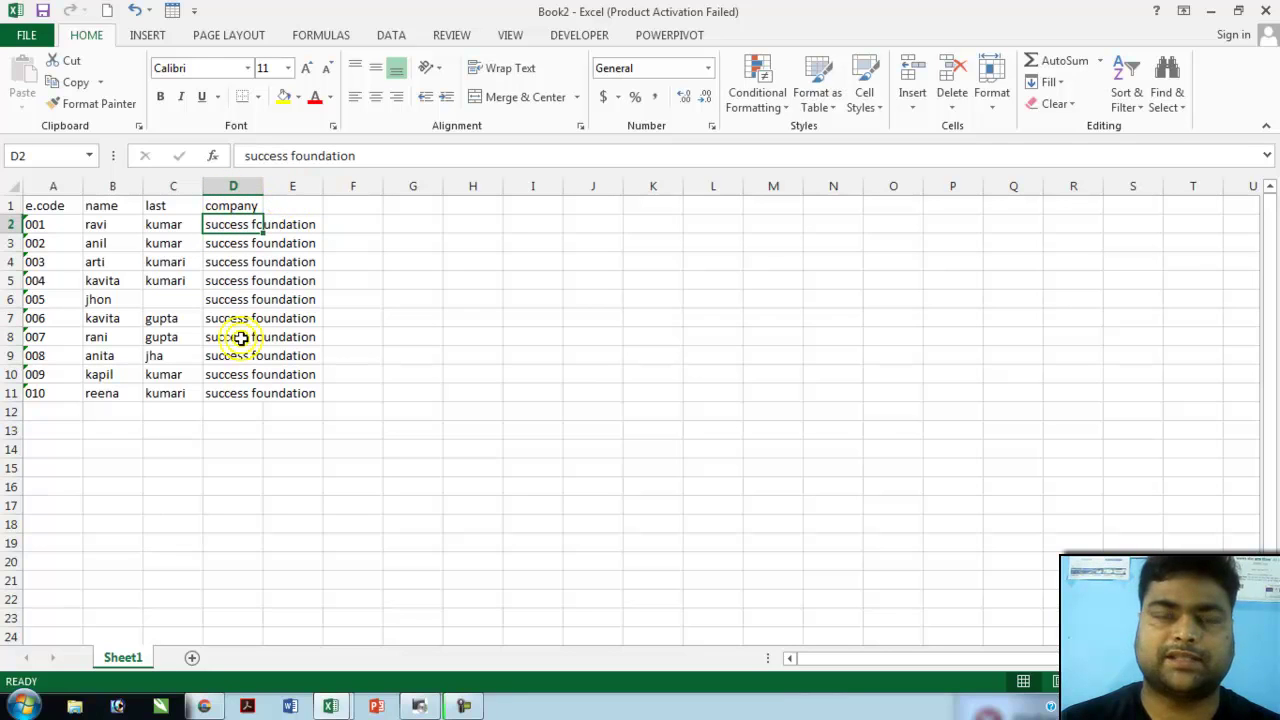
- AutoFit column D's width so 'success foundation' fits fully
left_click(988, 108)
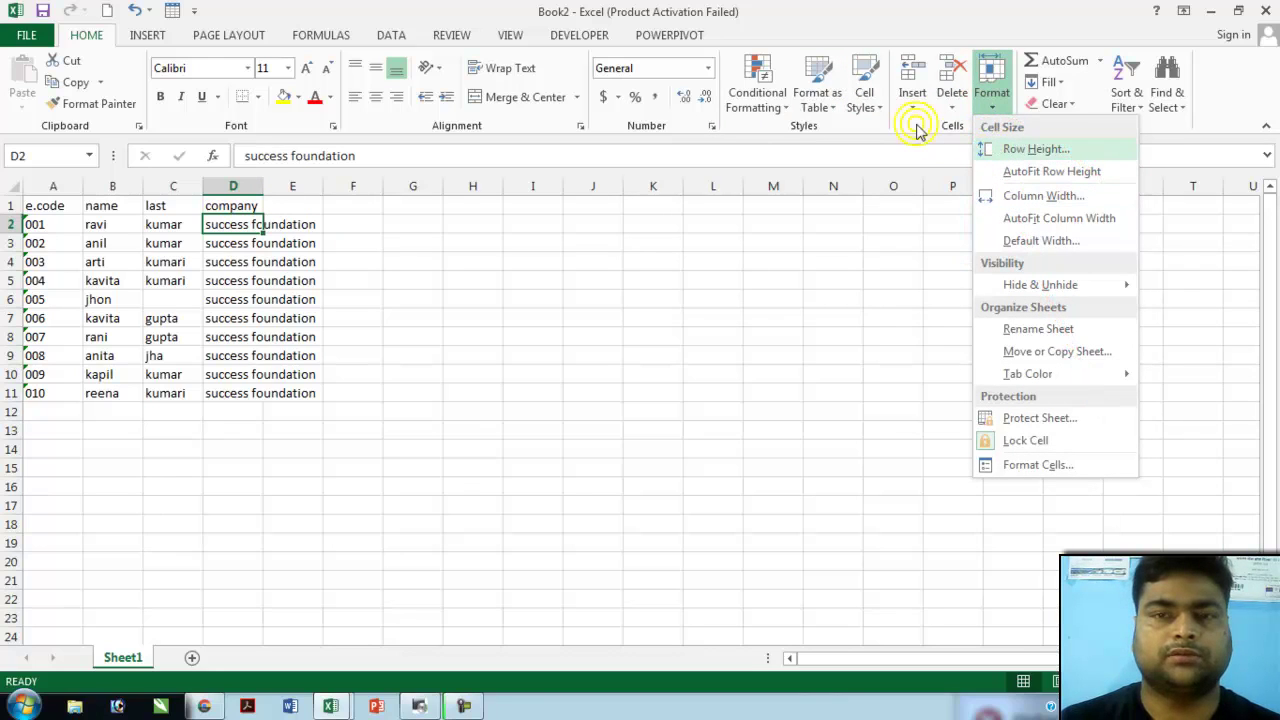
left_click(990, 100)
left_click(997, 102)
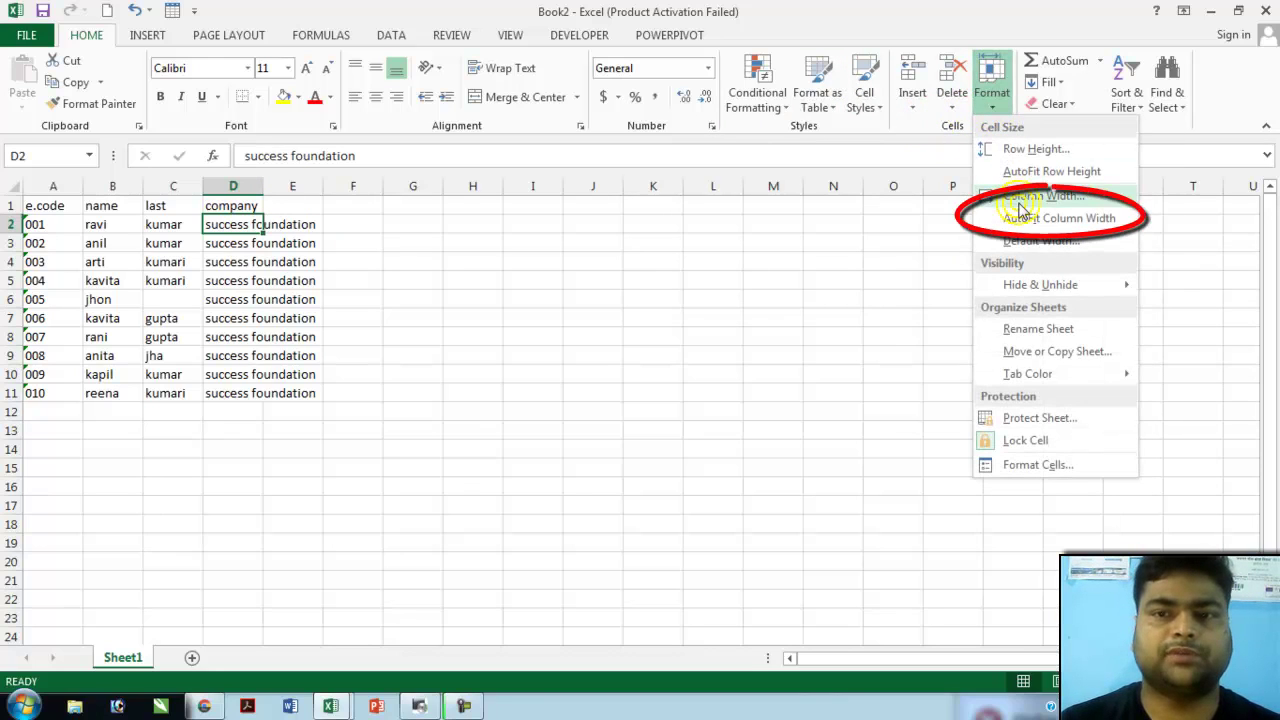
left_click(1062, 218)
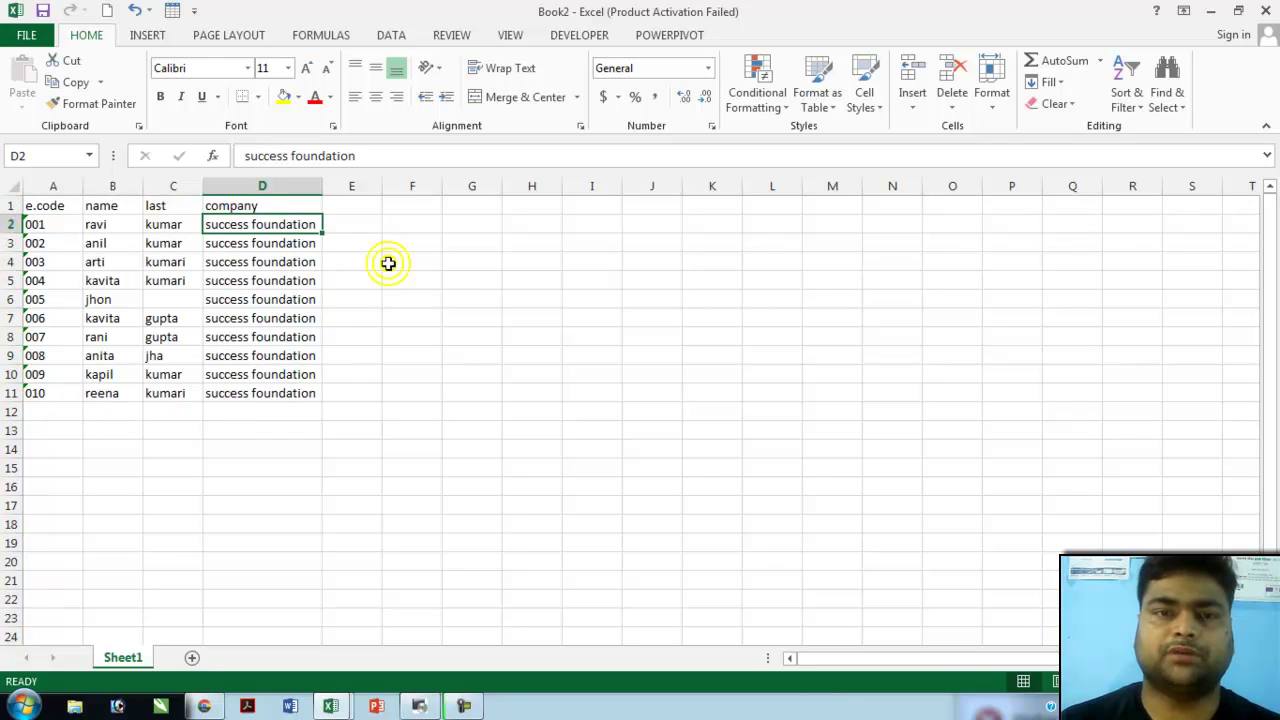
left_click(522, 226)
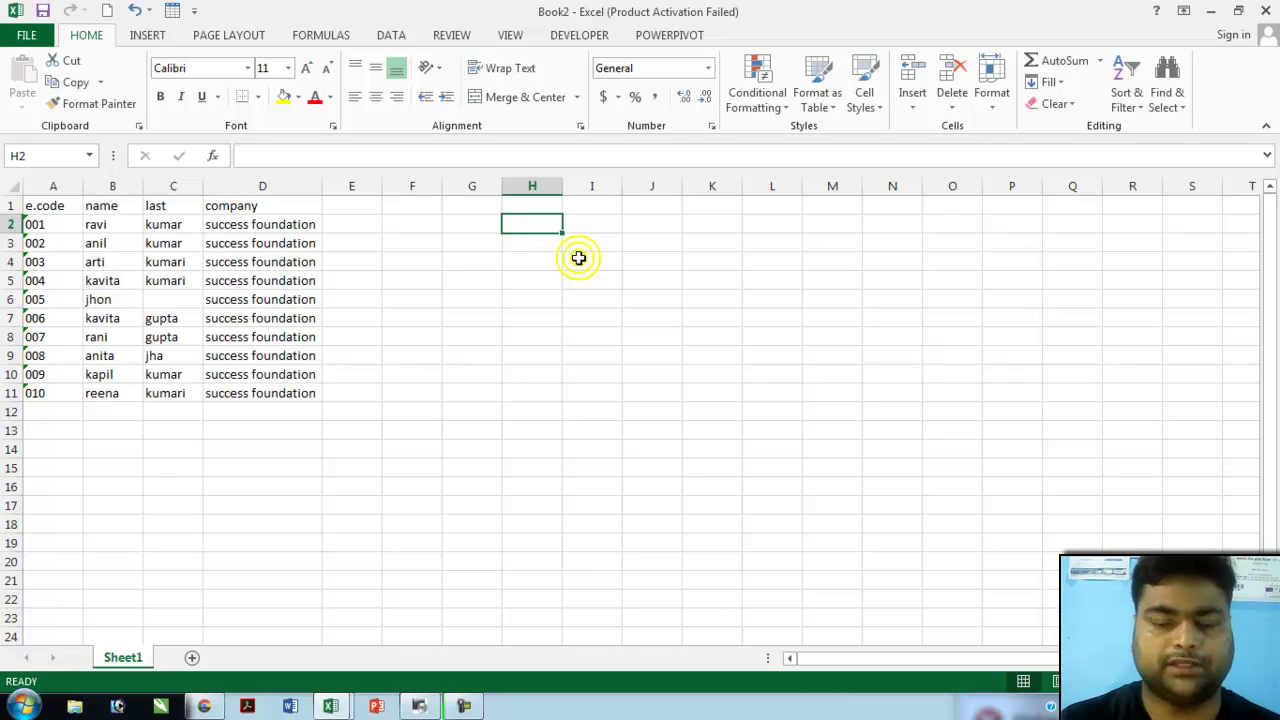
- Enter =CONCATENATE(A2,D2,B2,C2) in H2 to join code, company, name and surname
type("=")
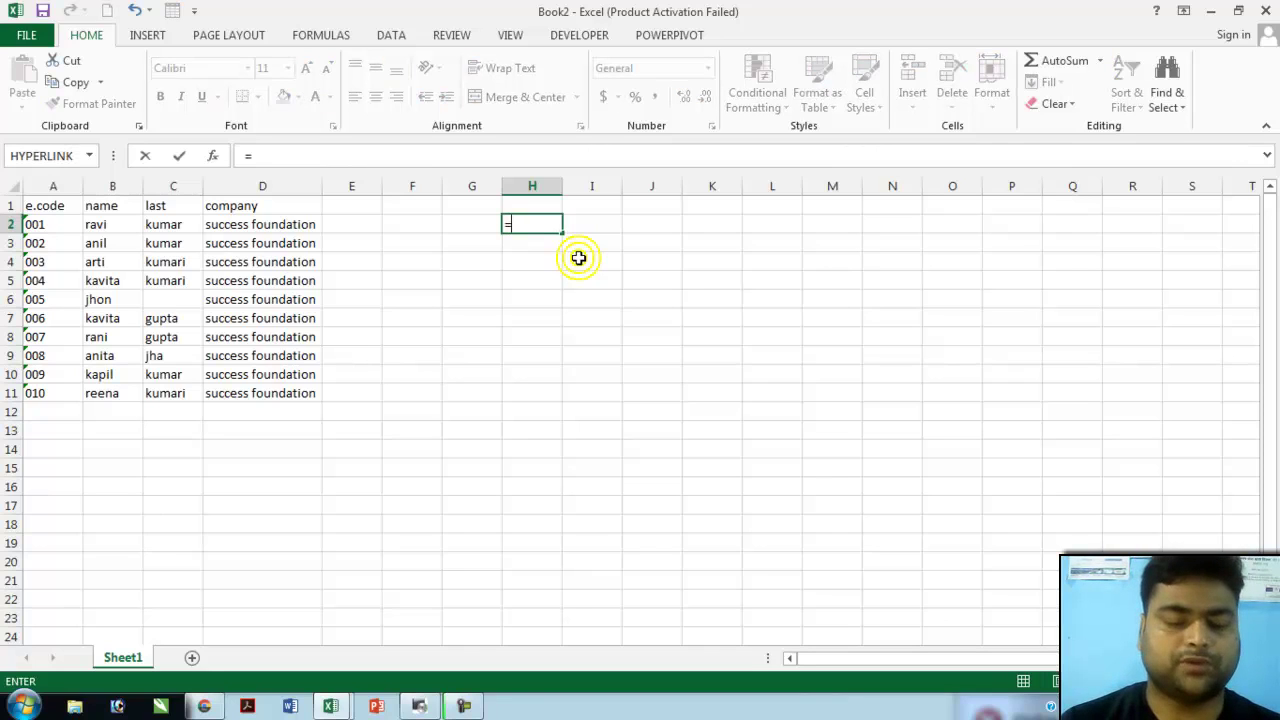
type("con")
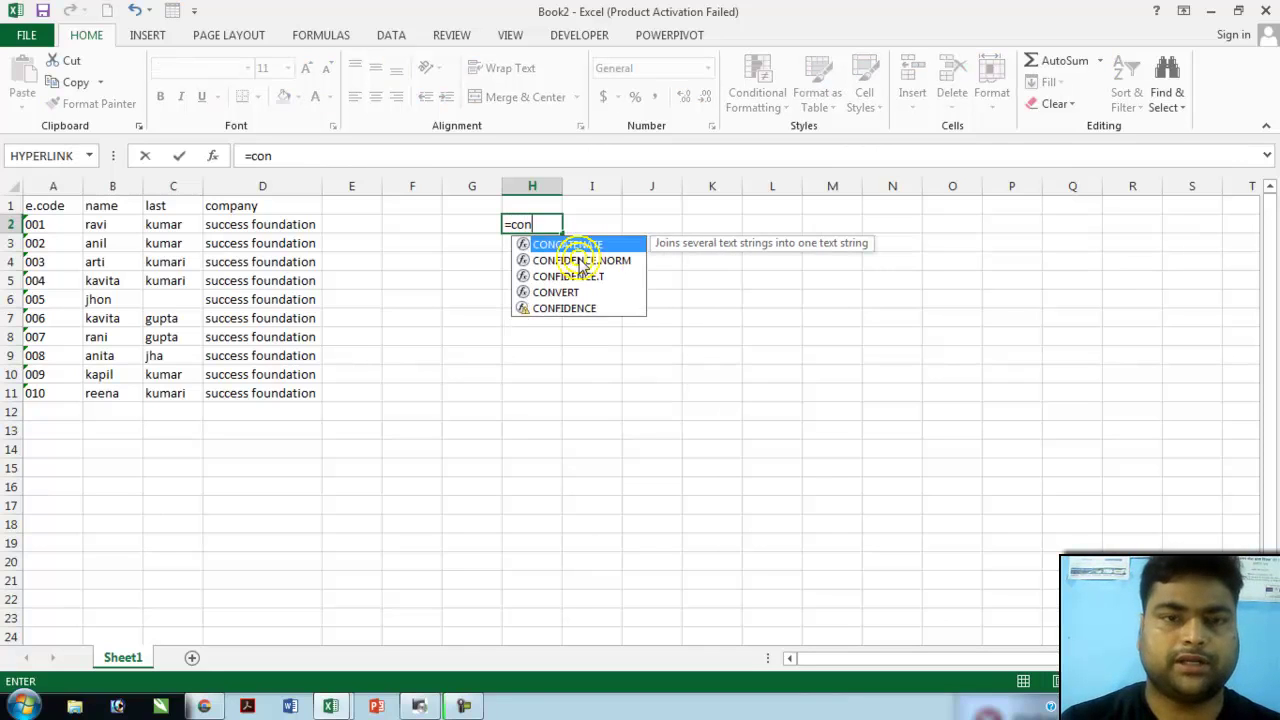
type("ca")
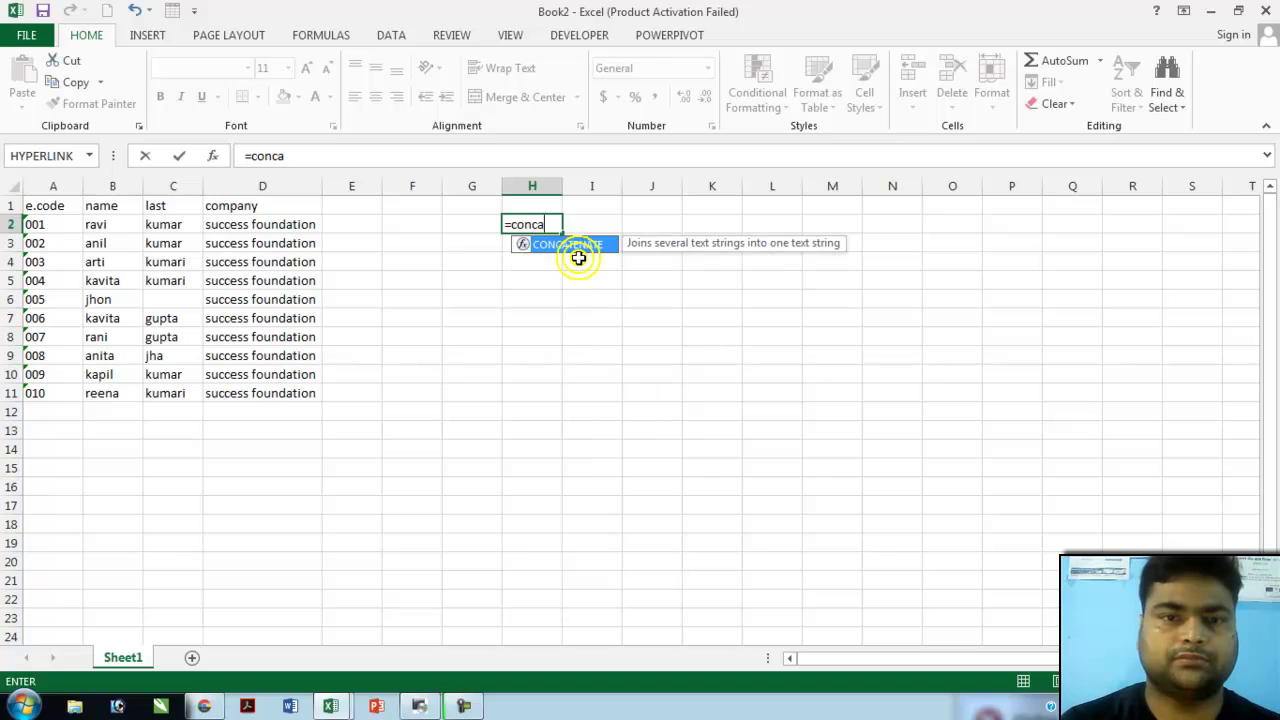
type("tenate")
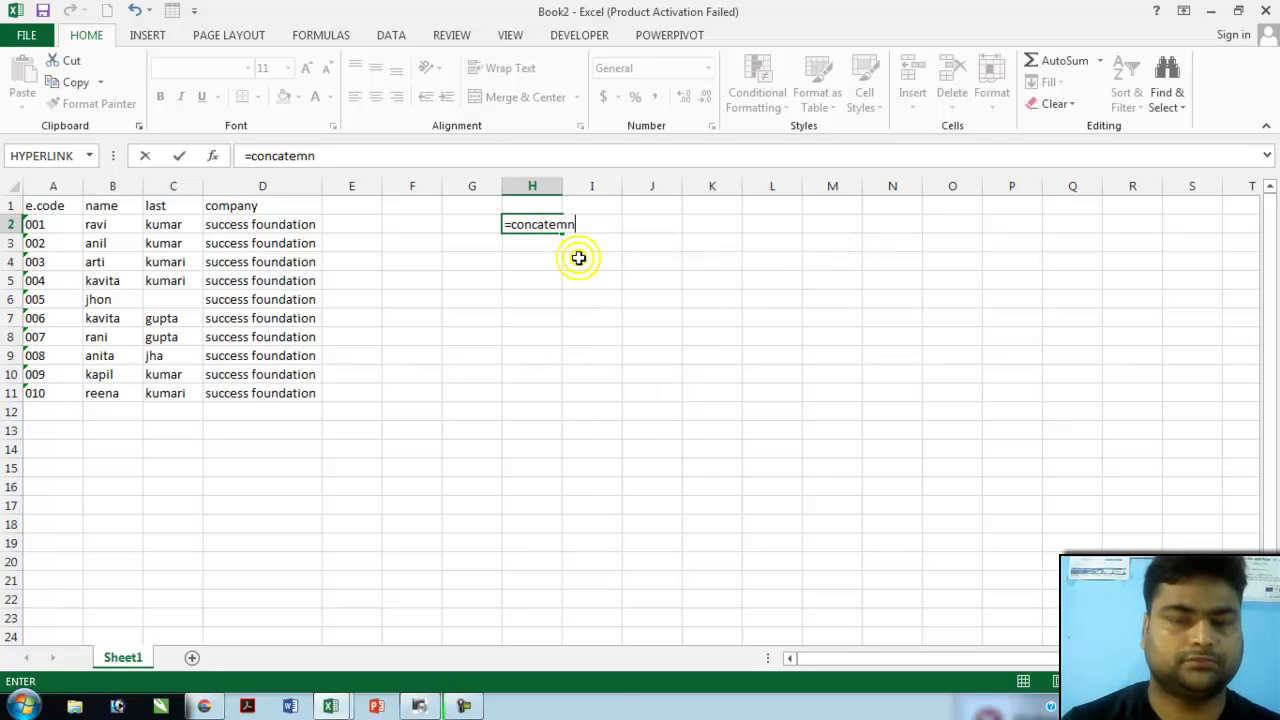
type("(")
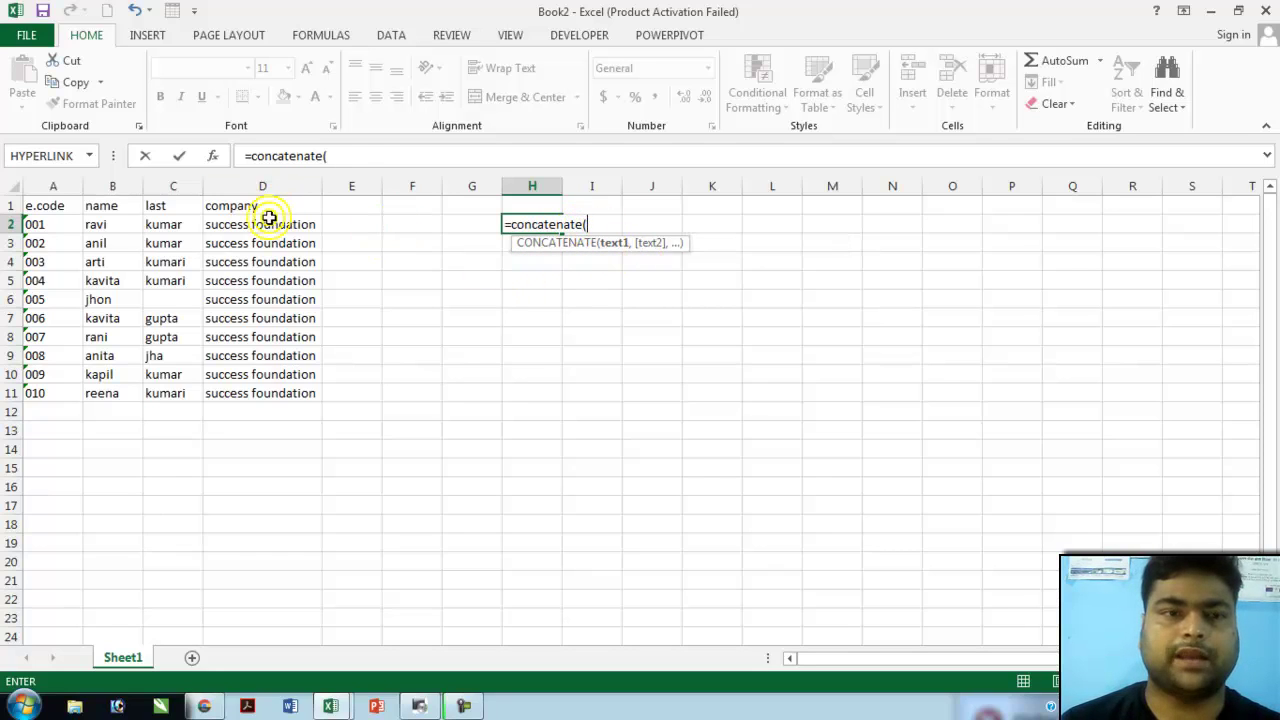
left_click(58, 225)
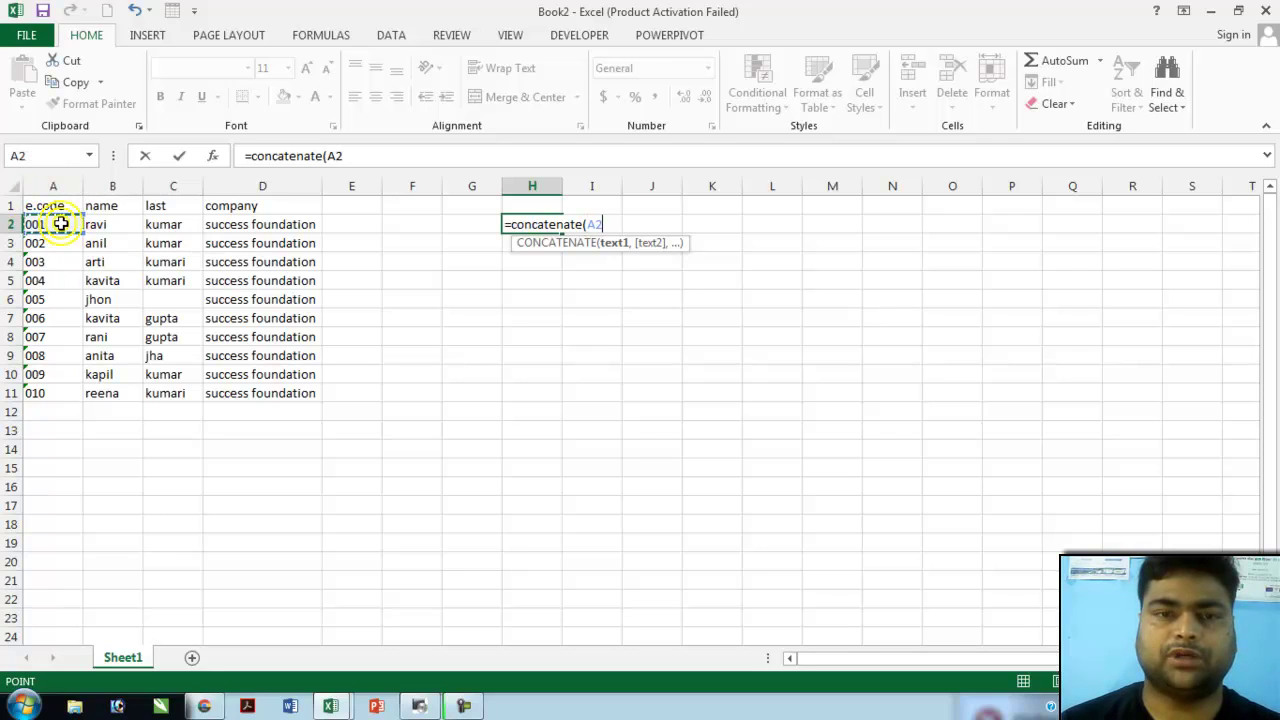
type(",")
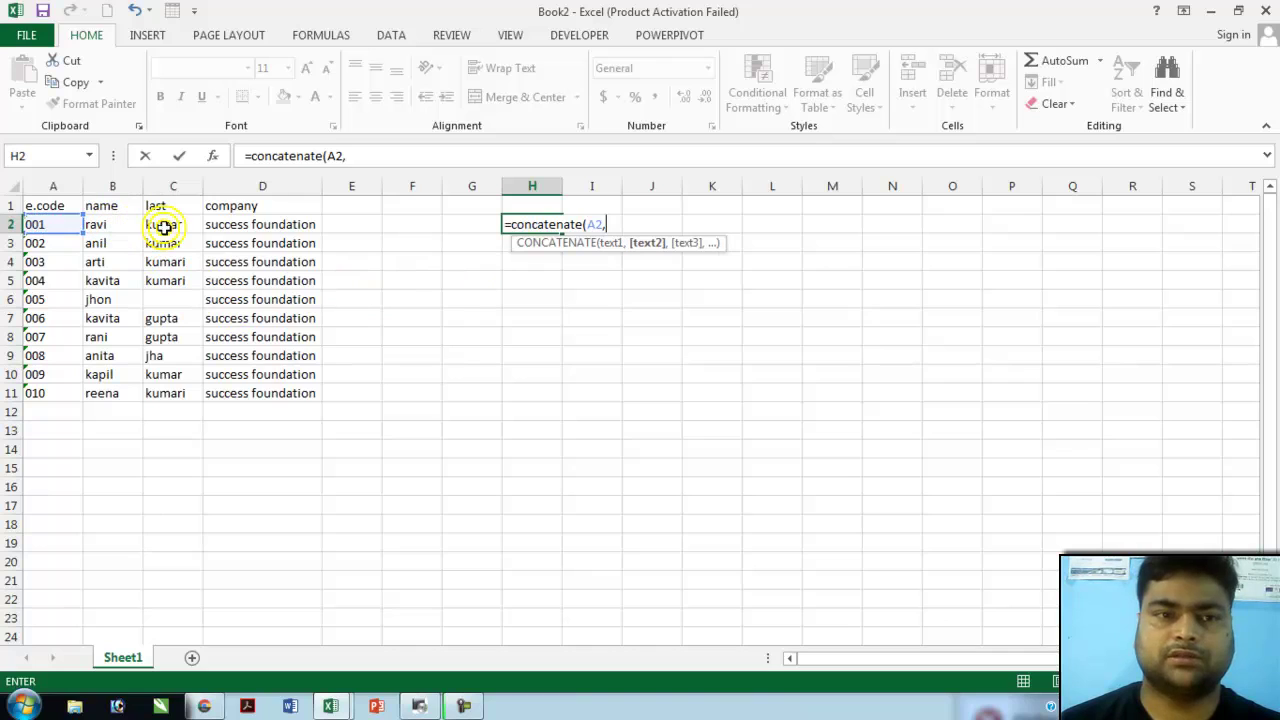
left_click(247, 226)
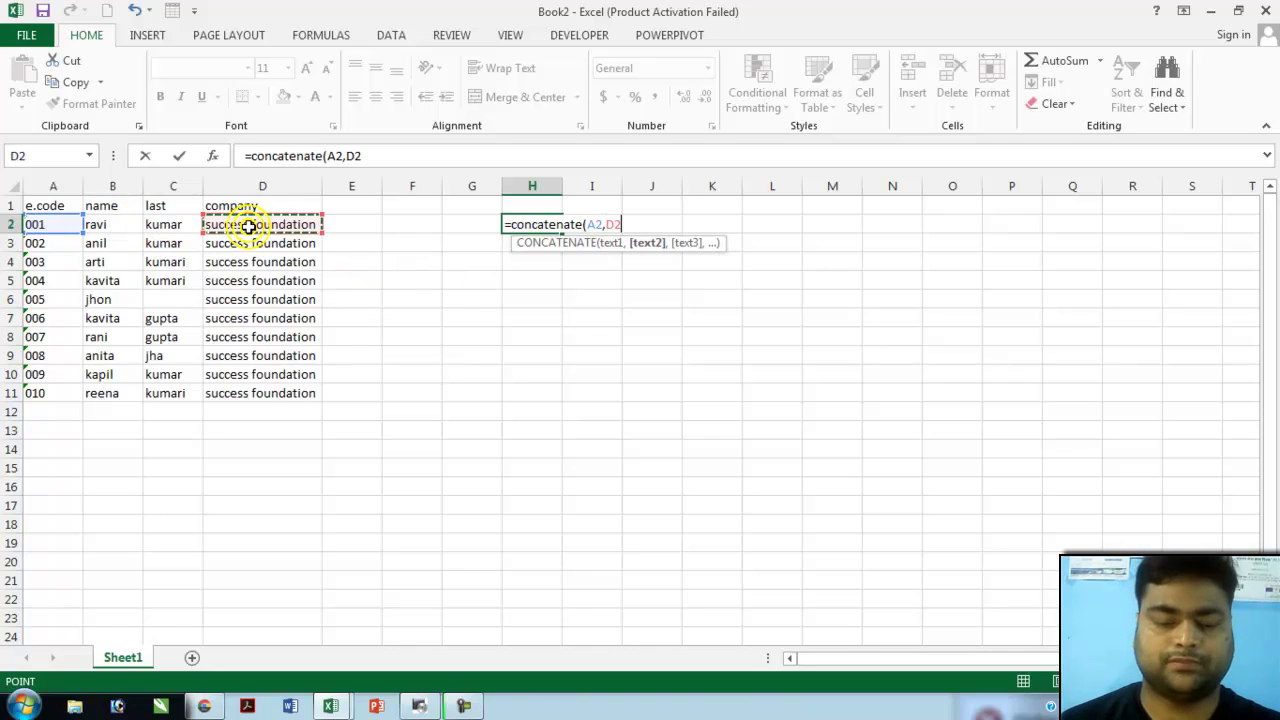
type(",")
left_click(123, 227)
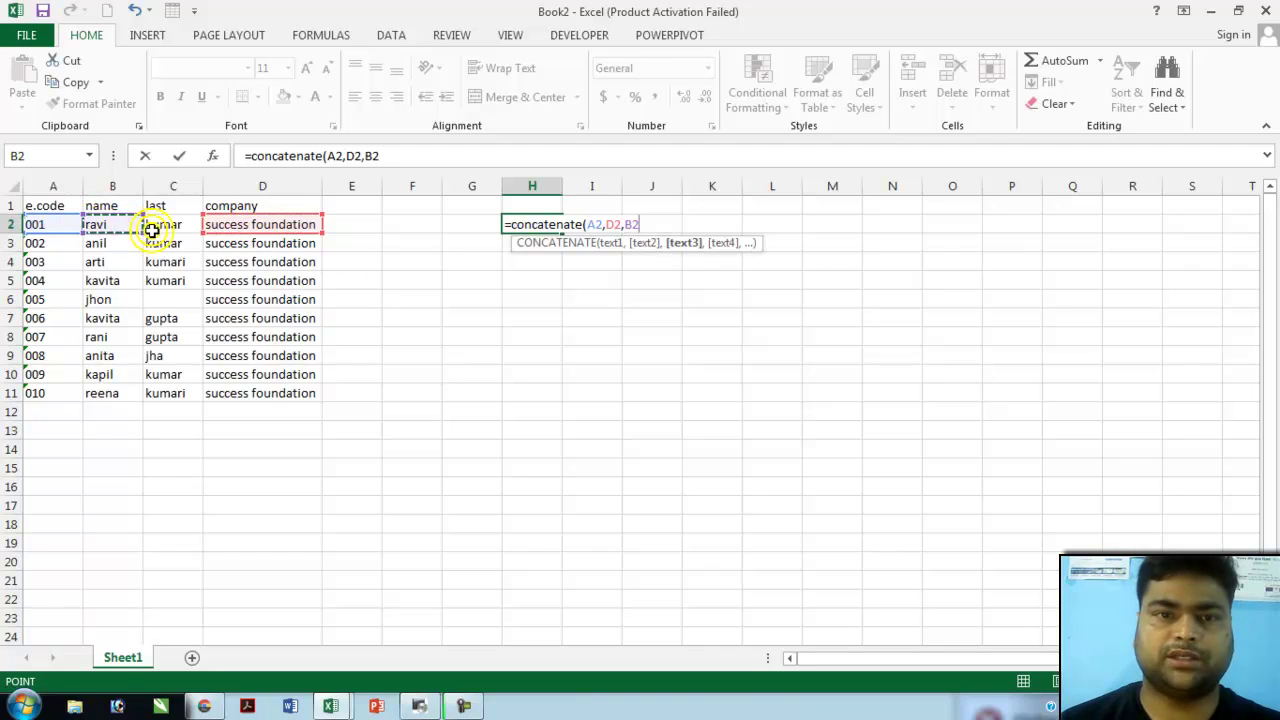
type(",")
left_click(170, 222)
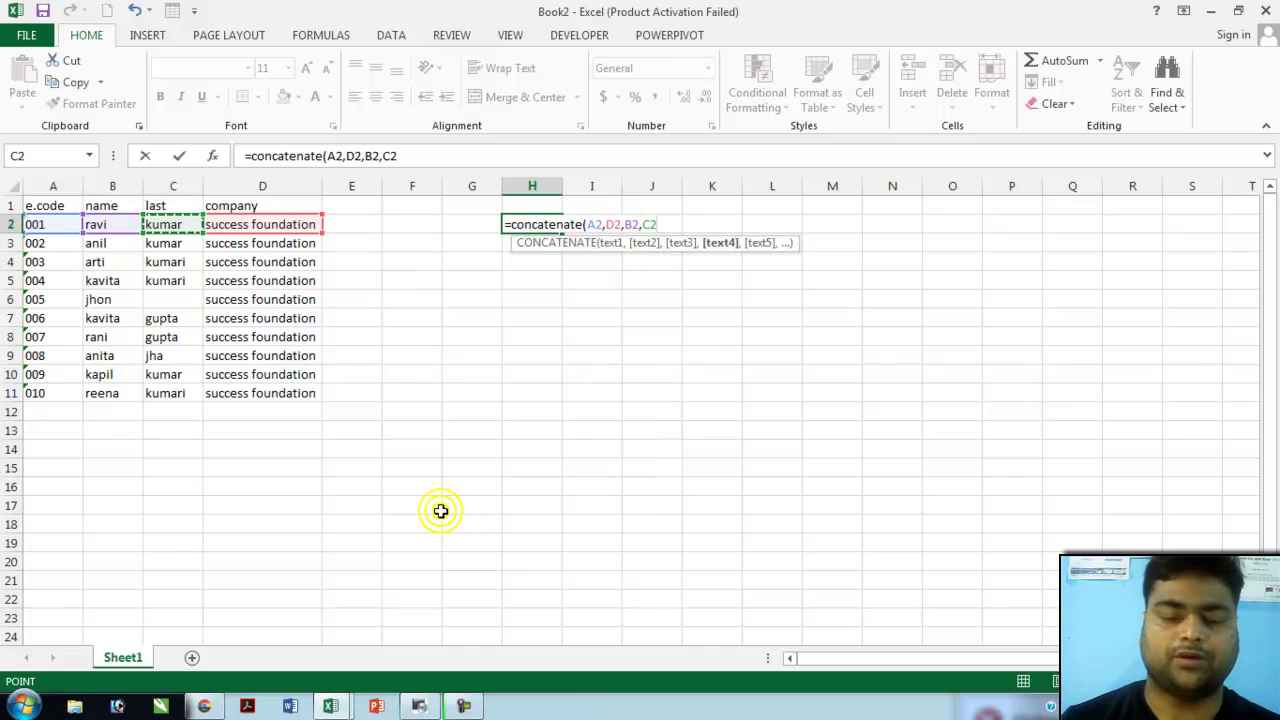
key("Return")
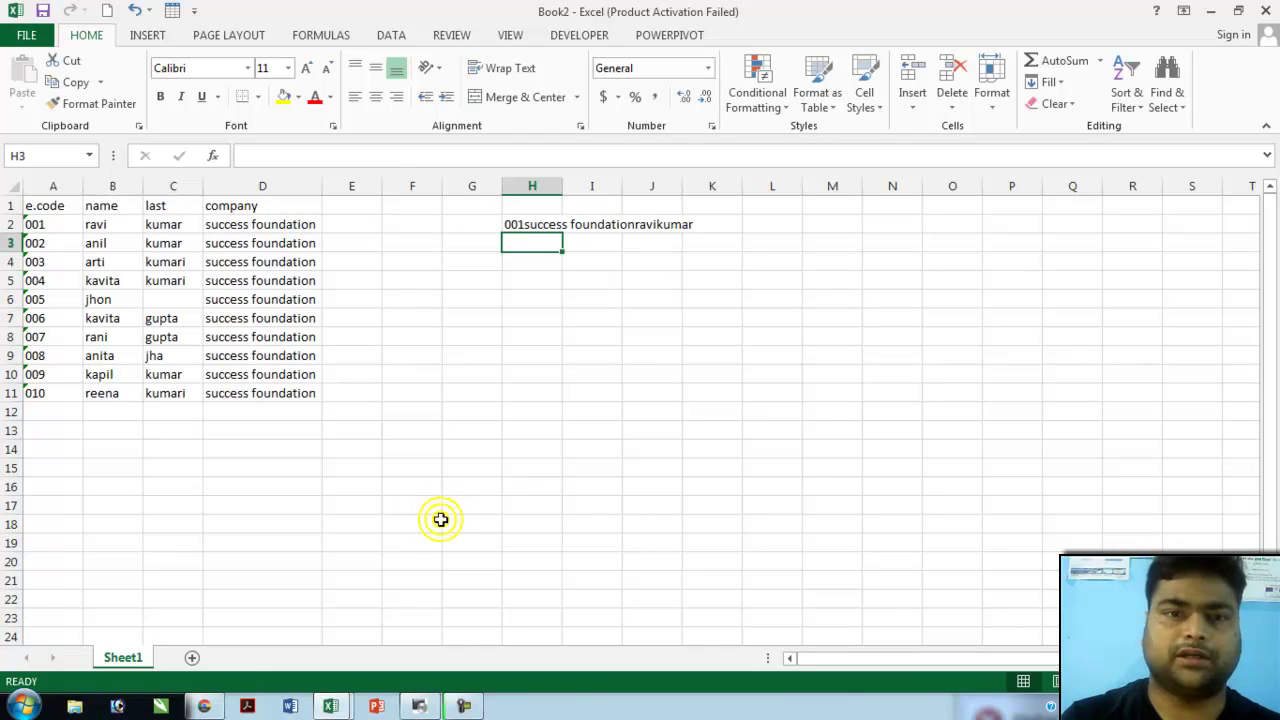
- AutoFit column H so the combined text in H2 is fully visible
left_click(531, 226)
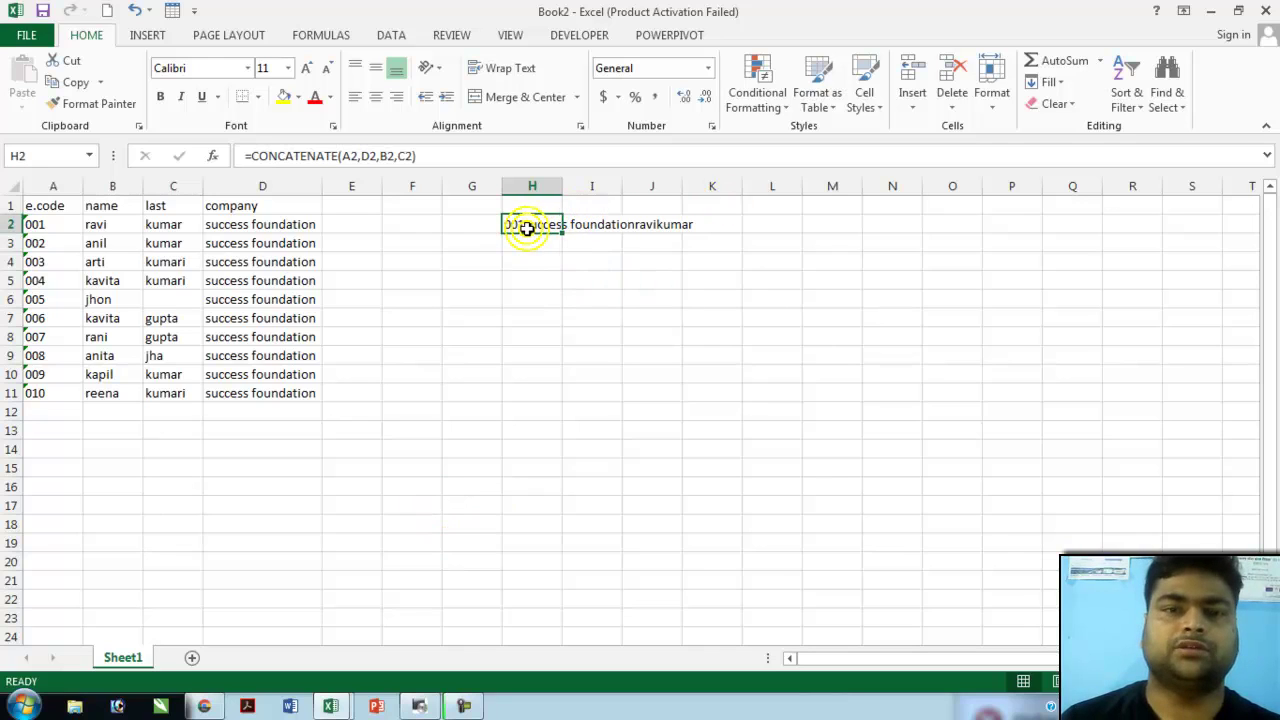
left_click(990, 100)
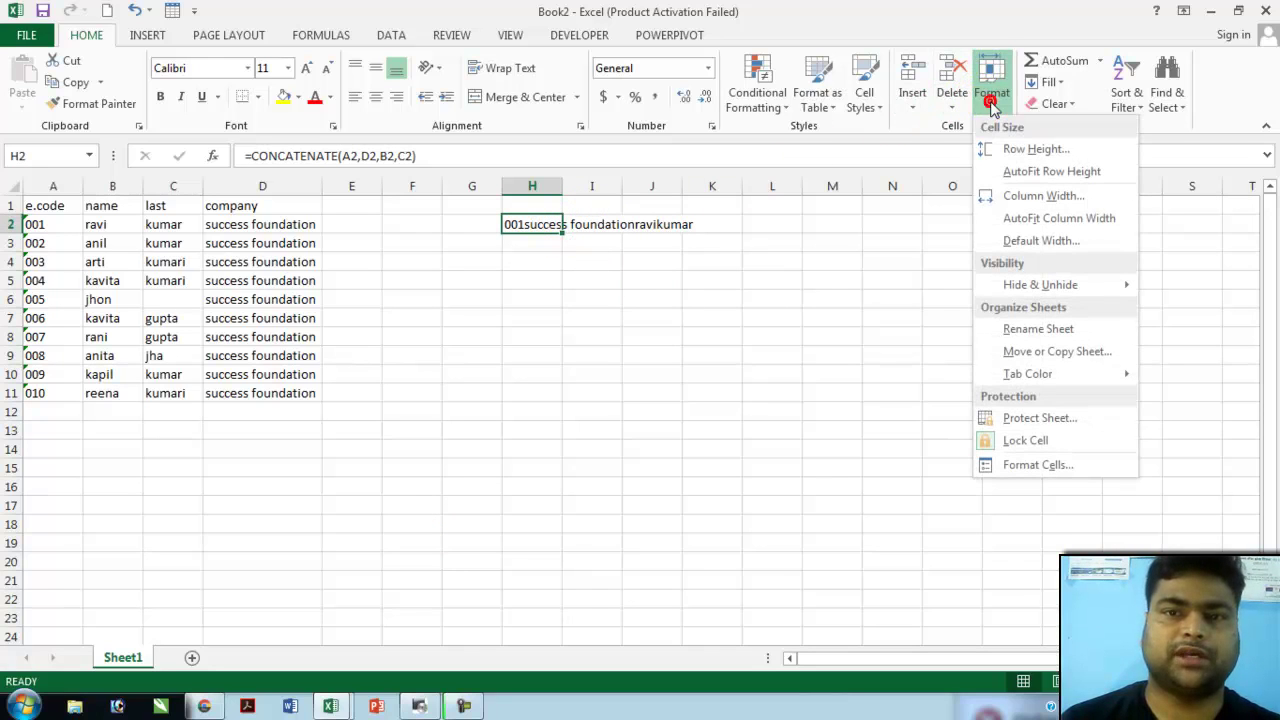
left_click(1040, 218)
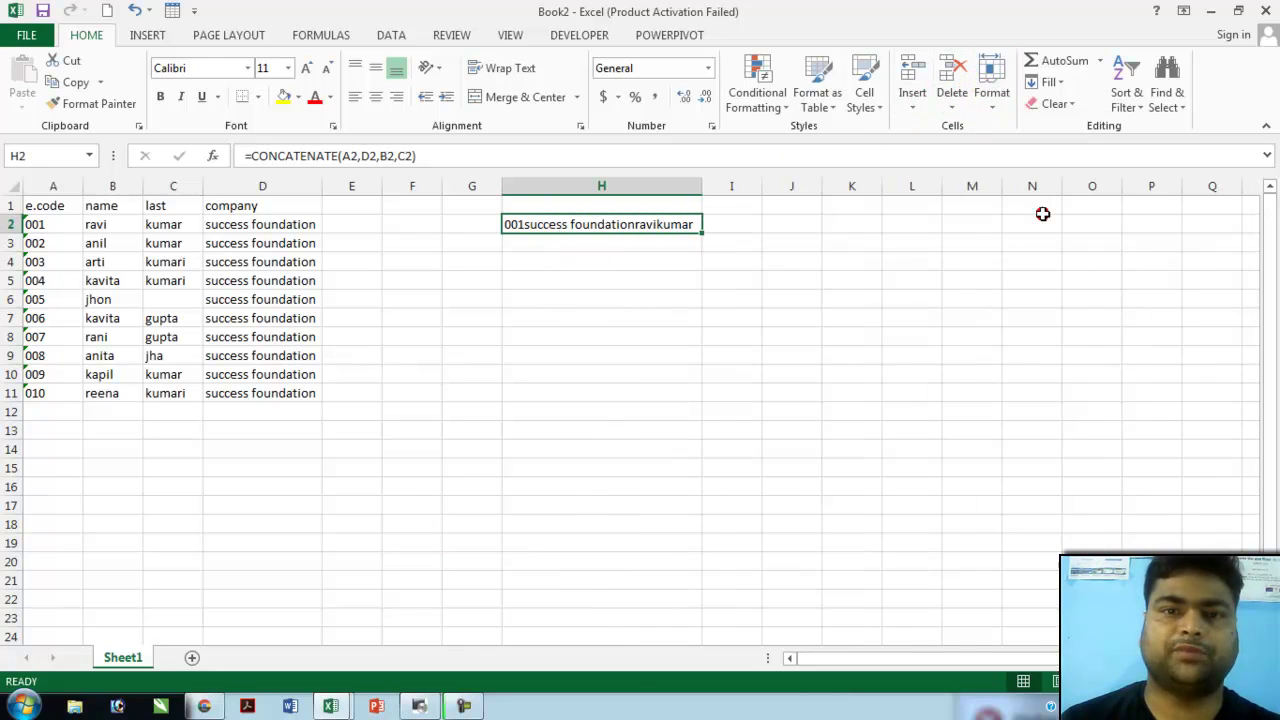
left_click(580, 261)
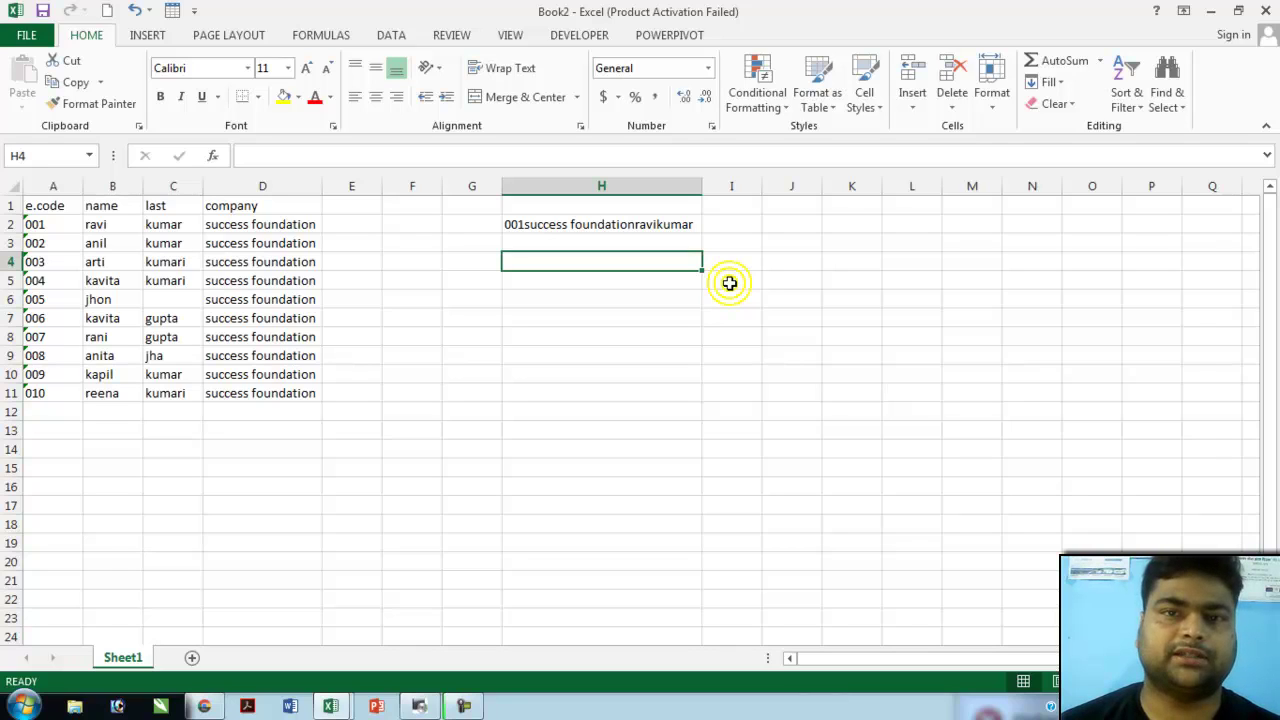
- Enter =LEN(K1) in I5 to count K1's characters, currently returning 0
left_click(729, 283)
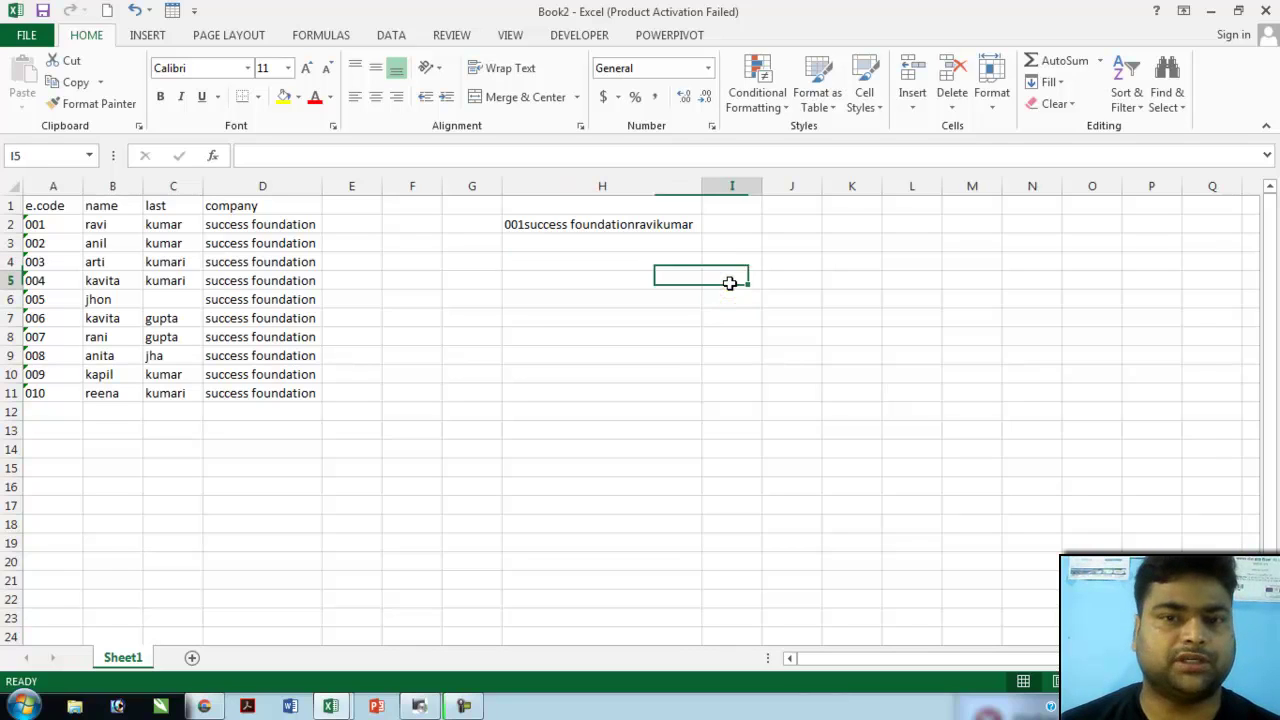
type("=")
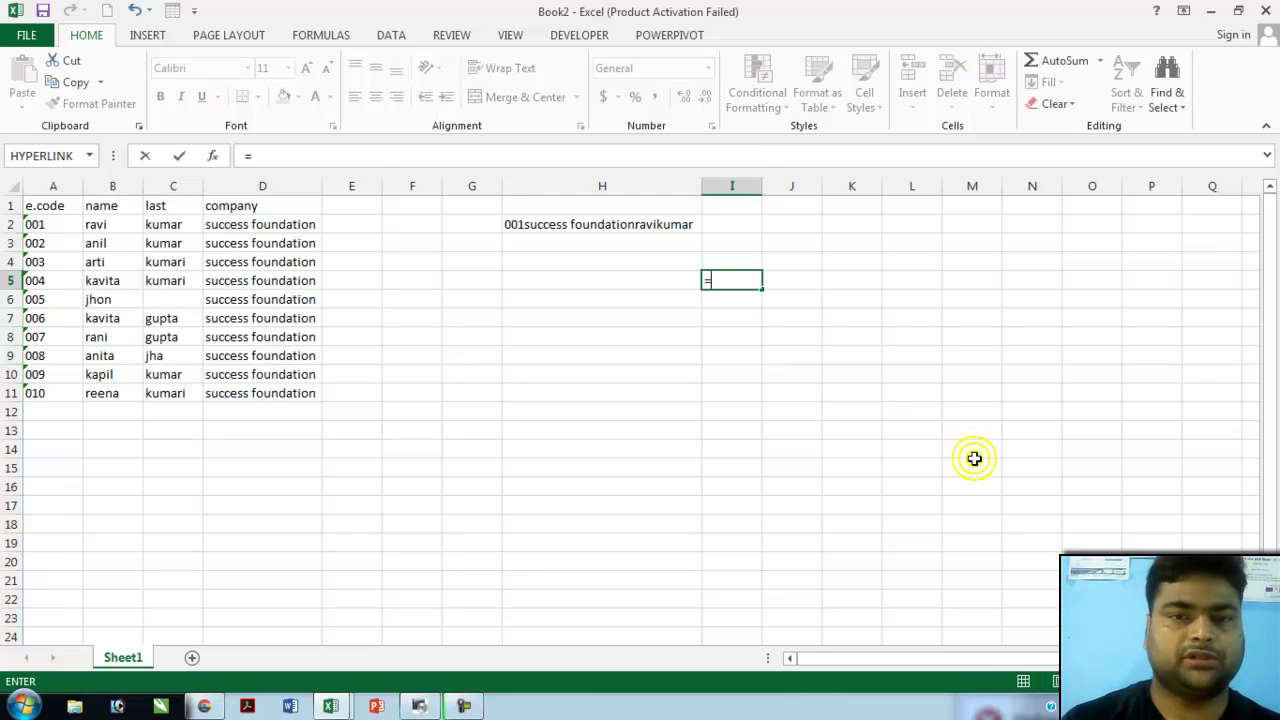
type("len")
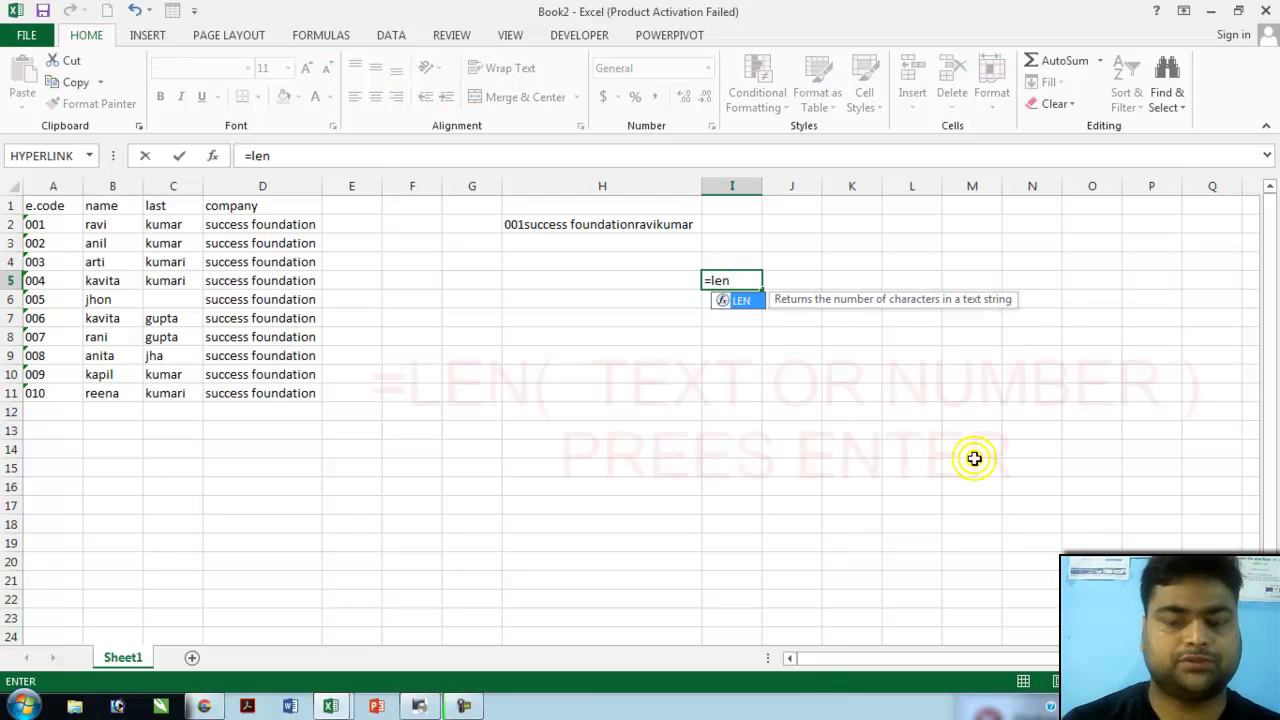
type("(")
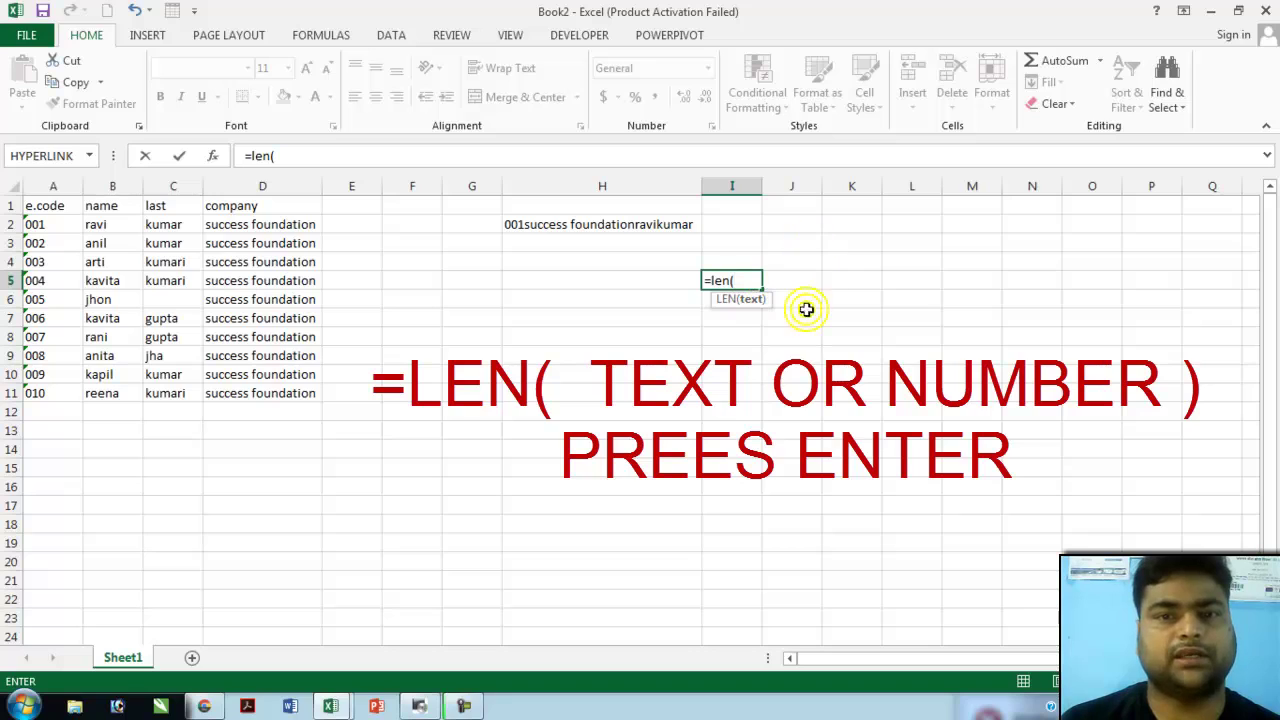
left_click(857, 208)
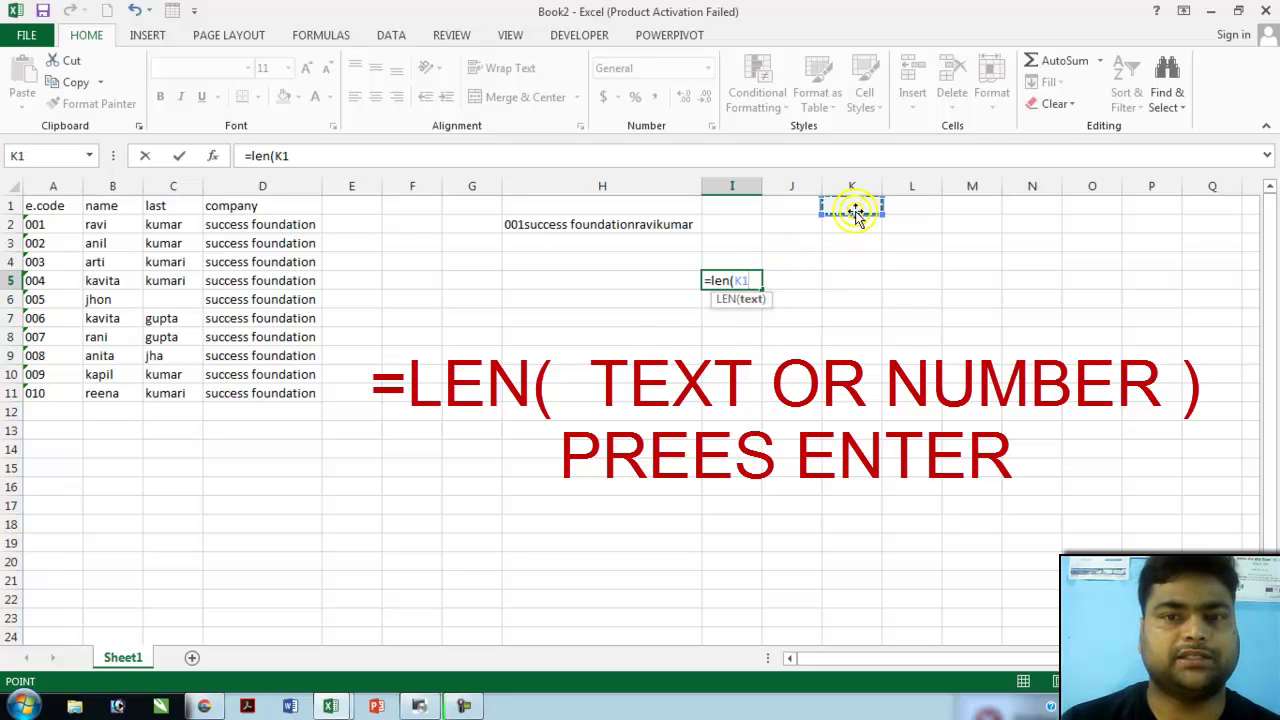
type(")")
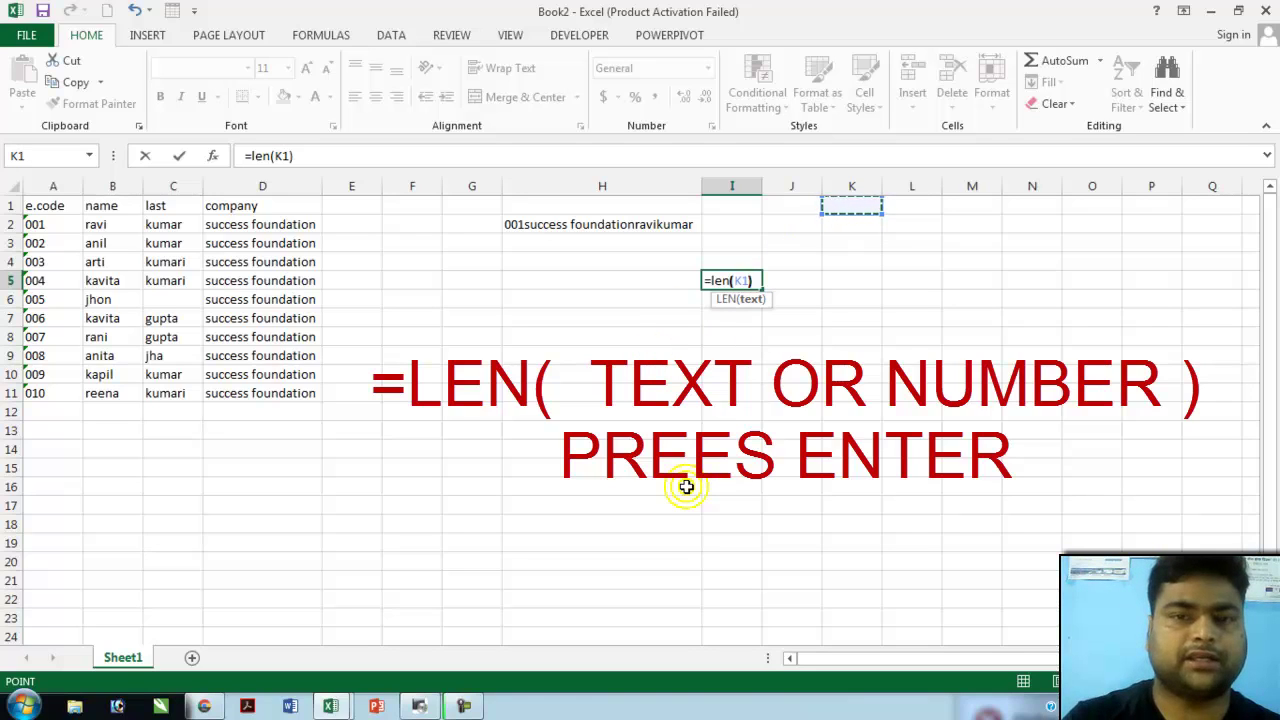
key("Return")
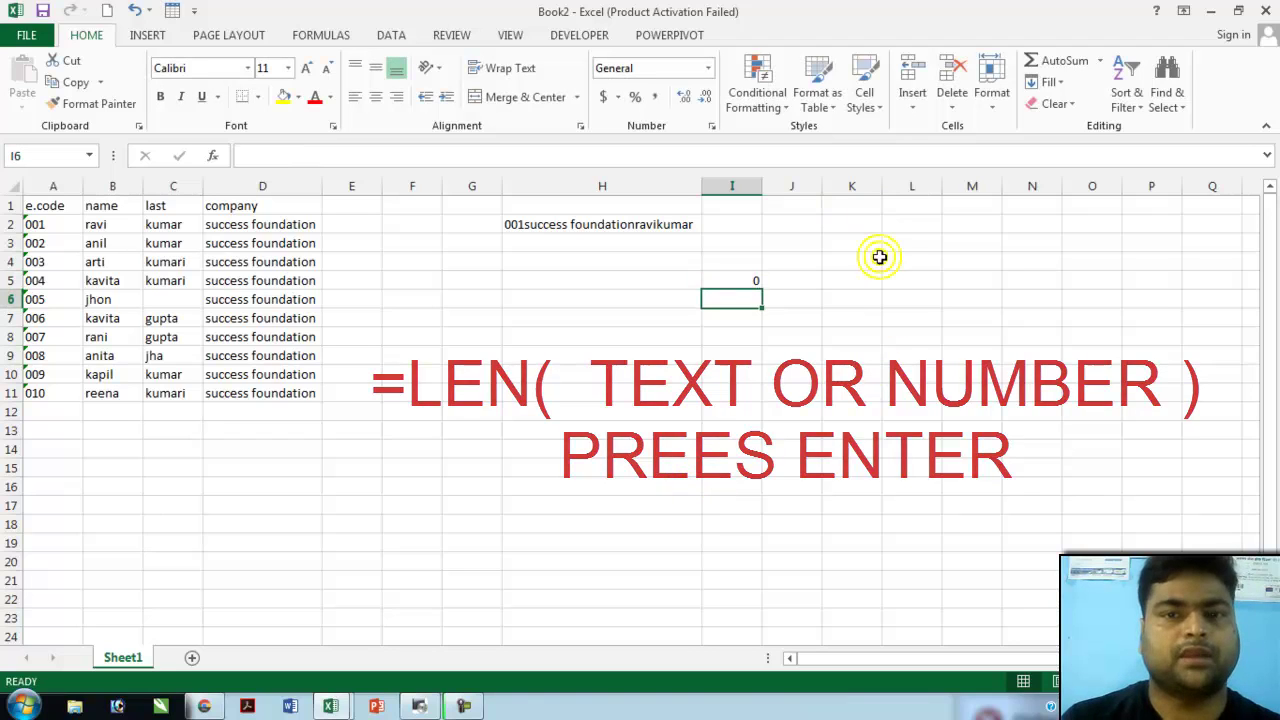
left_click(846, 208)
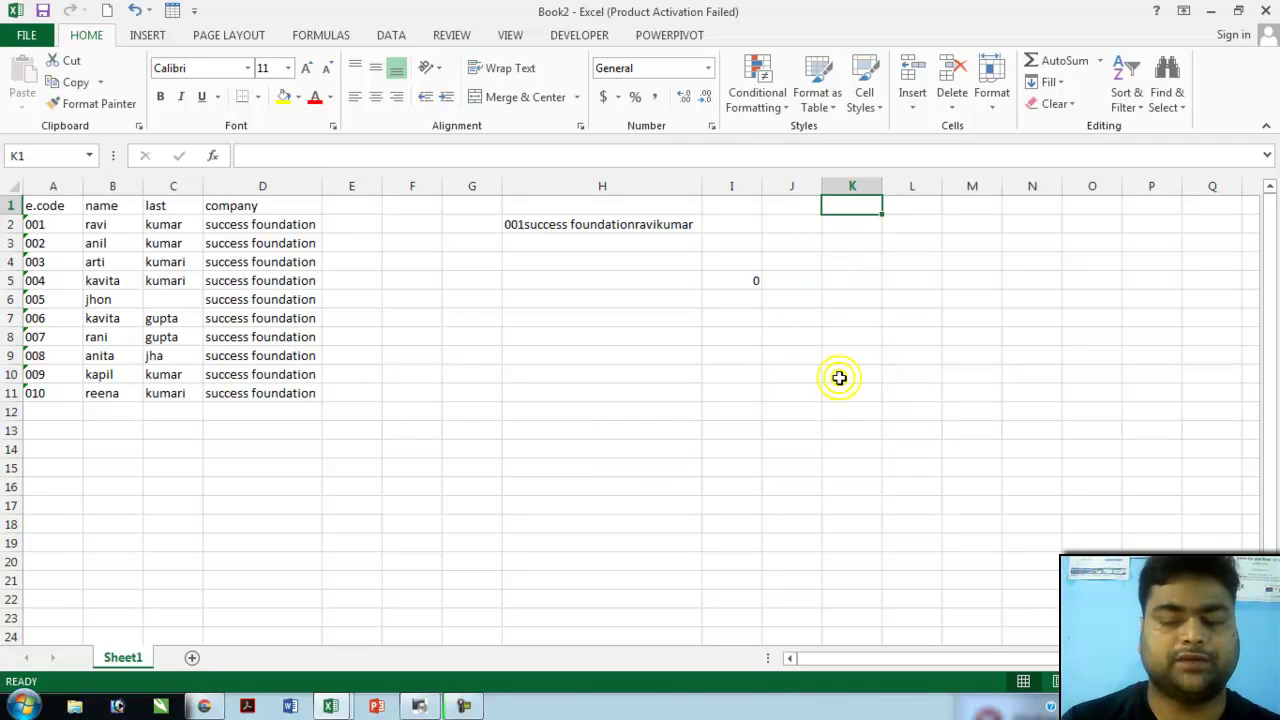
- Enter 123456789 in K1 and check that I5 counts 9 characters
type("12")
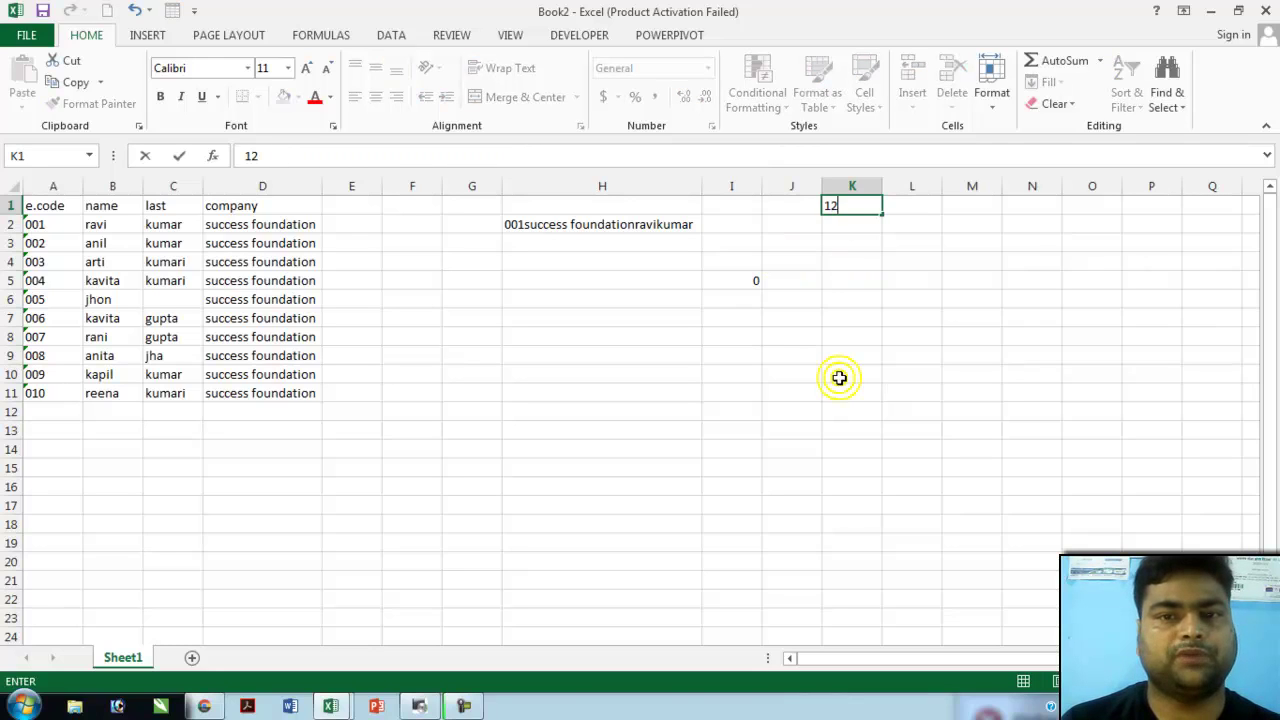
type("34567")
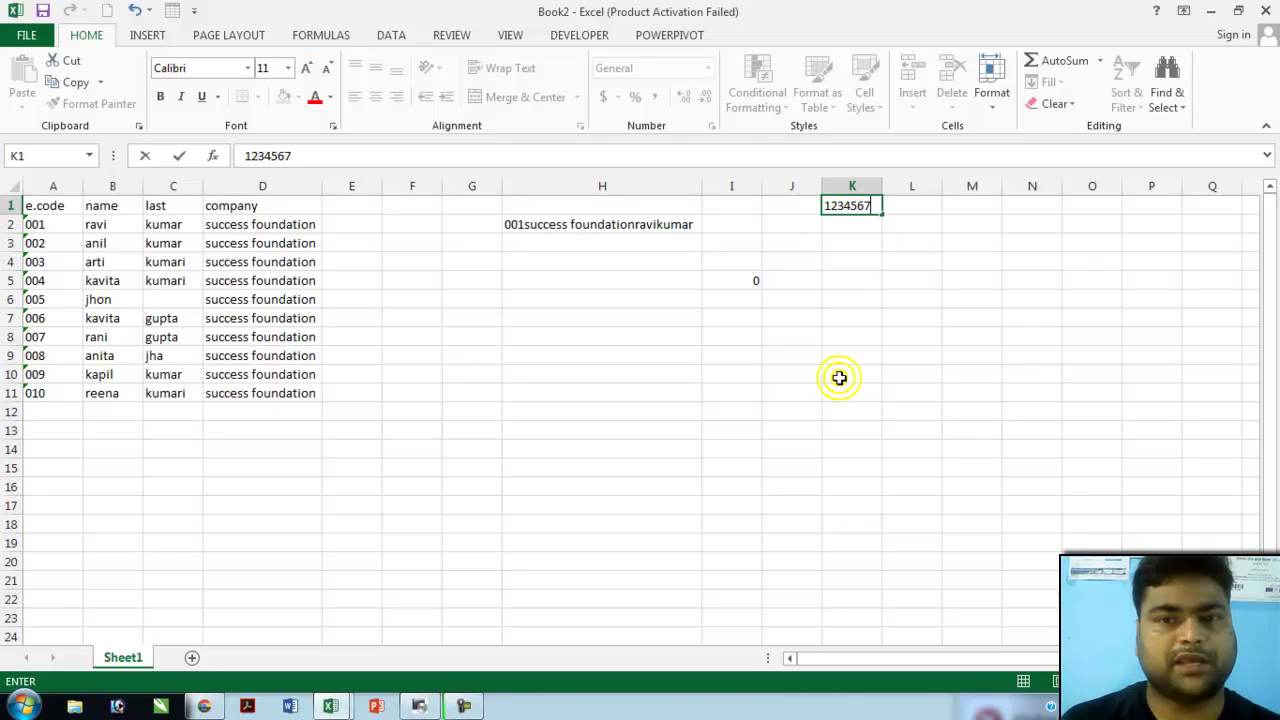
type("89")
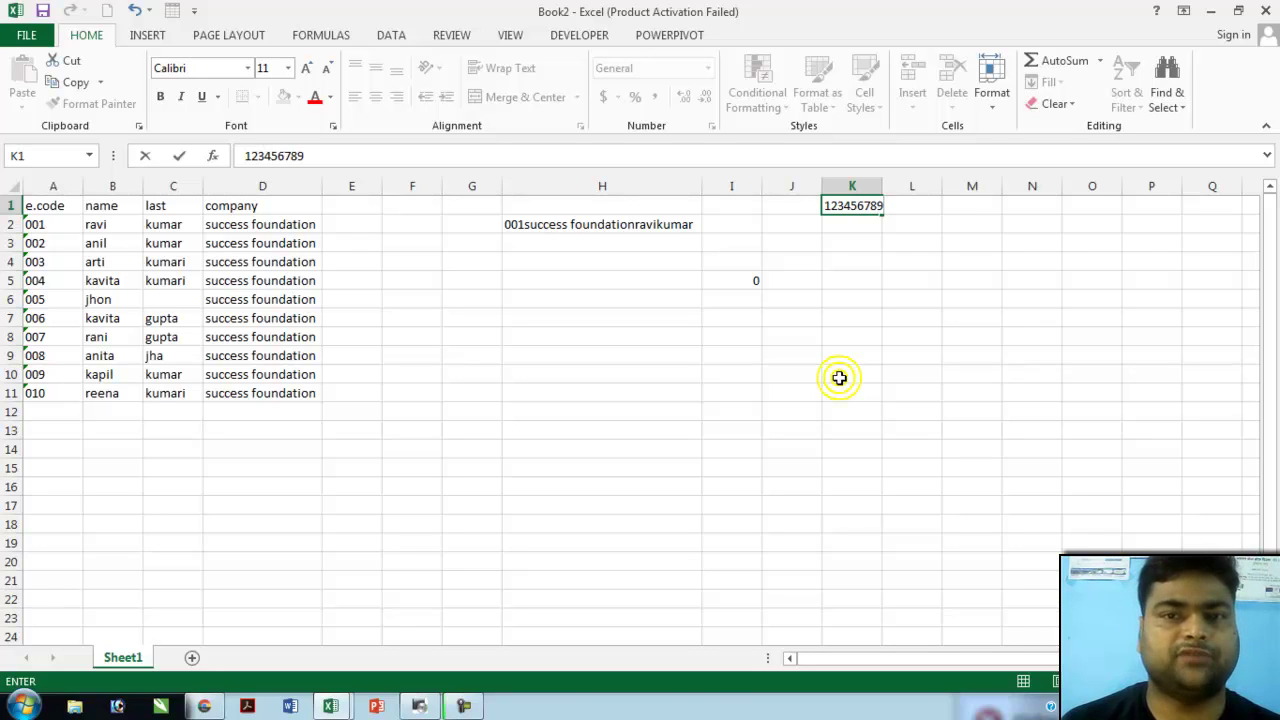
key("Return")
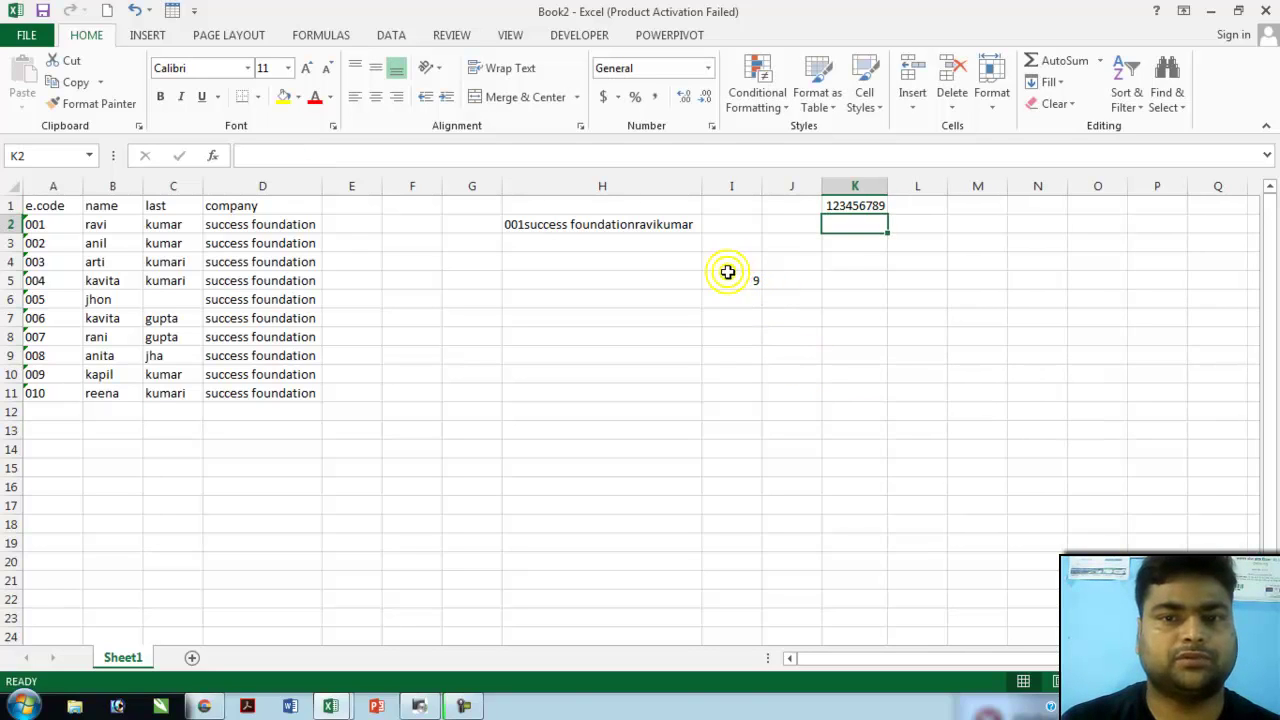
left_click(752, 280)
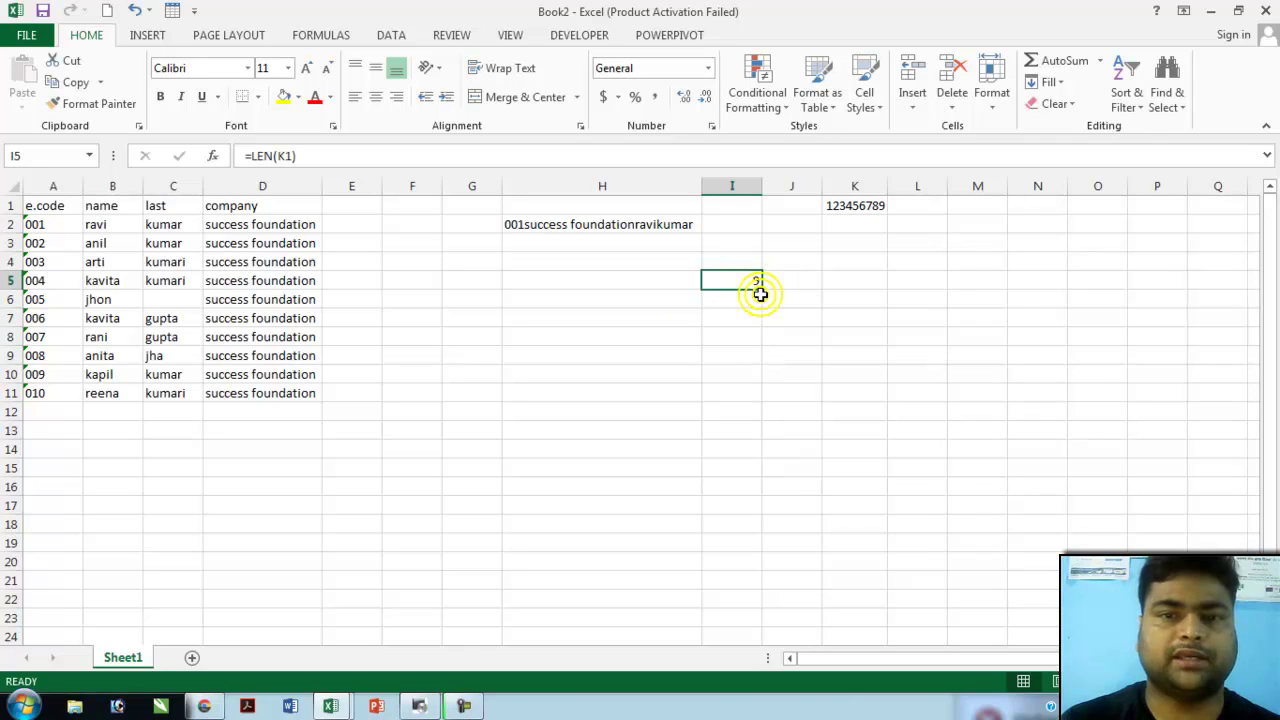
left_click(852, 206)
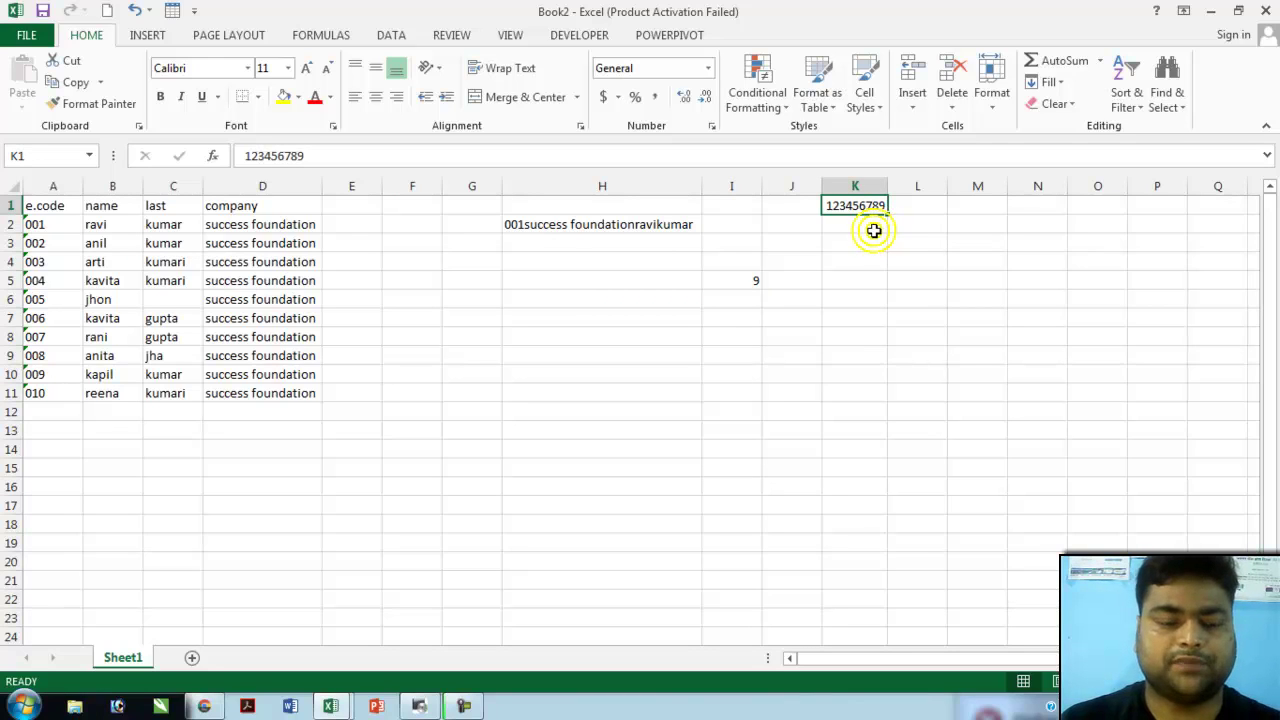
key("F2")
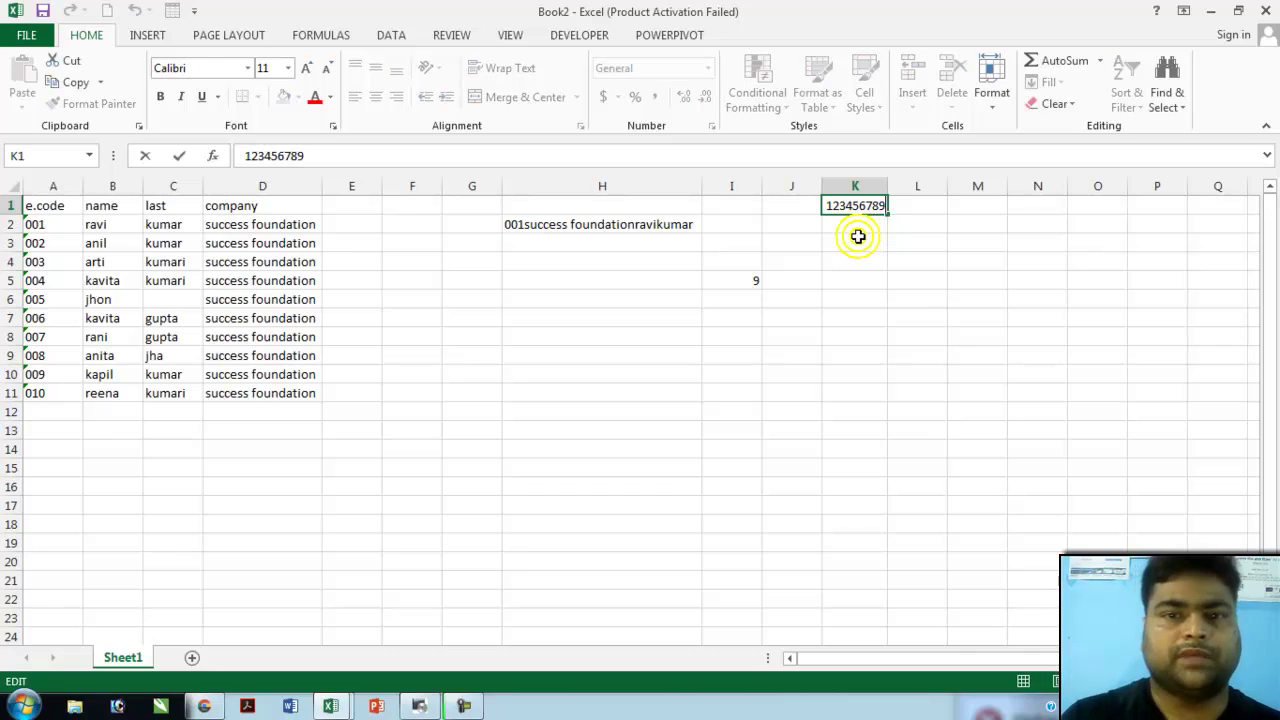
type("1")
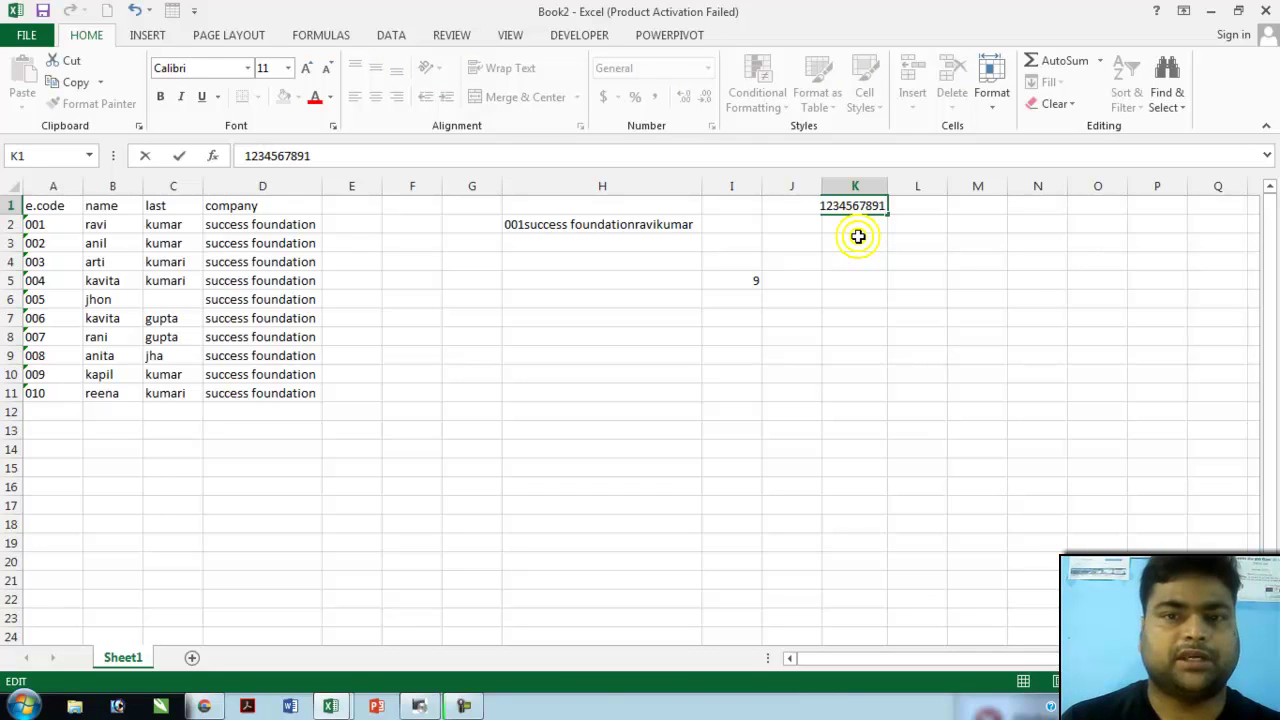
left_click(858, 236)
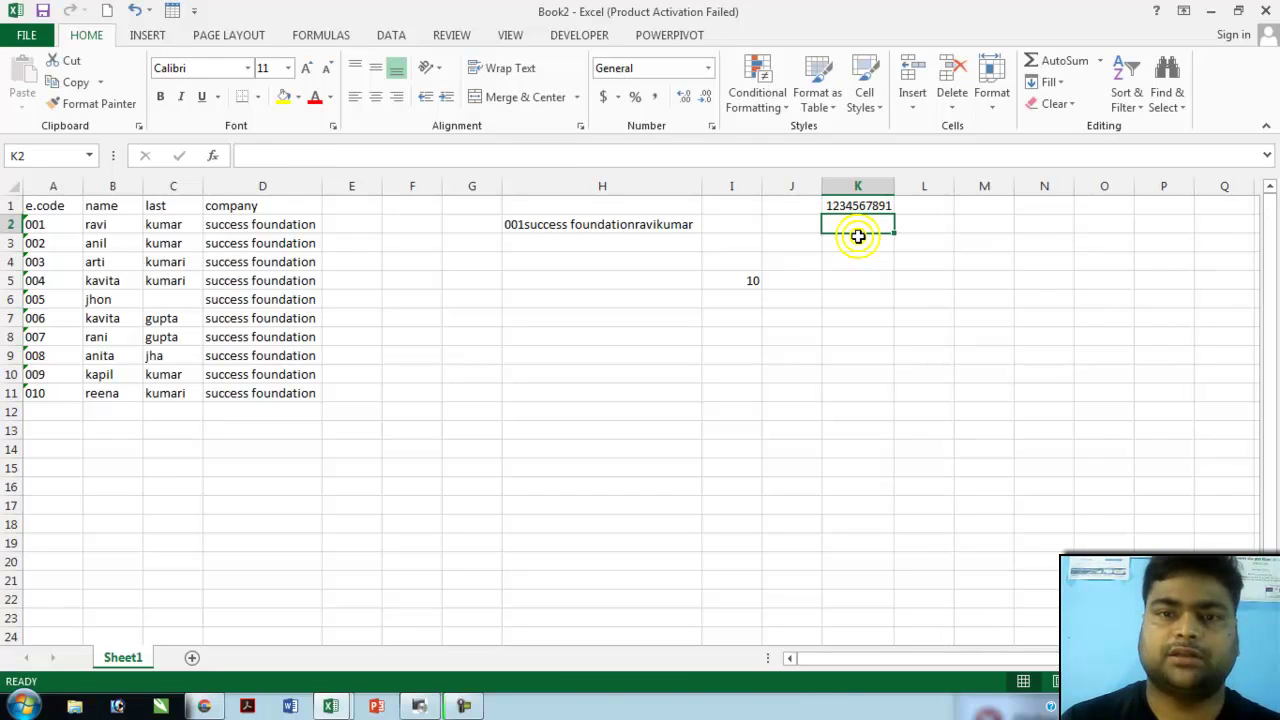
key("Up")
key("F2")
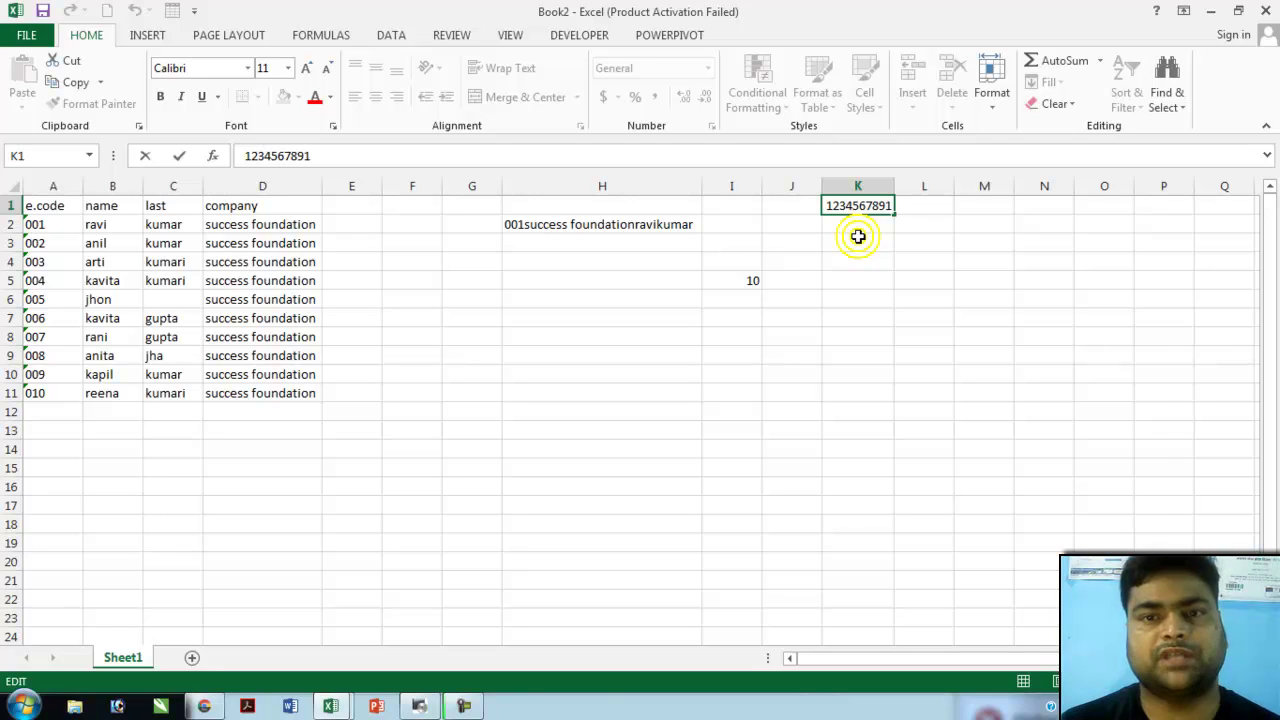
- Append a long run of 2s to K1's number, raising I5's count to 535
type("2222")
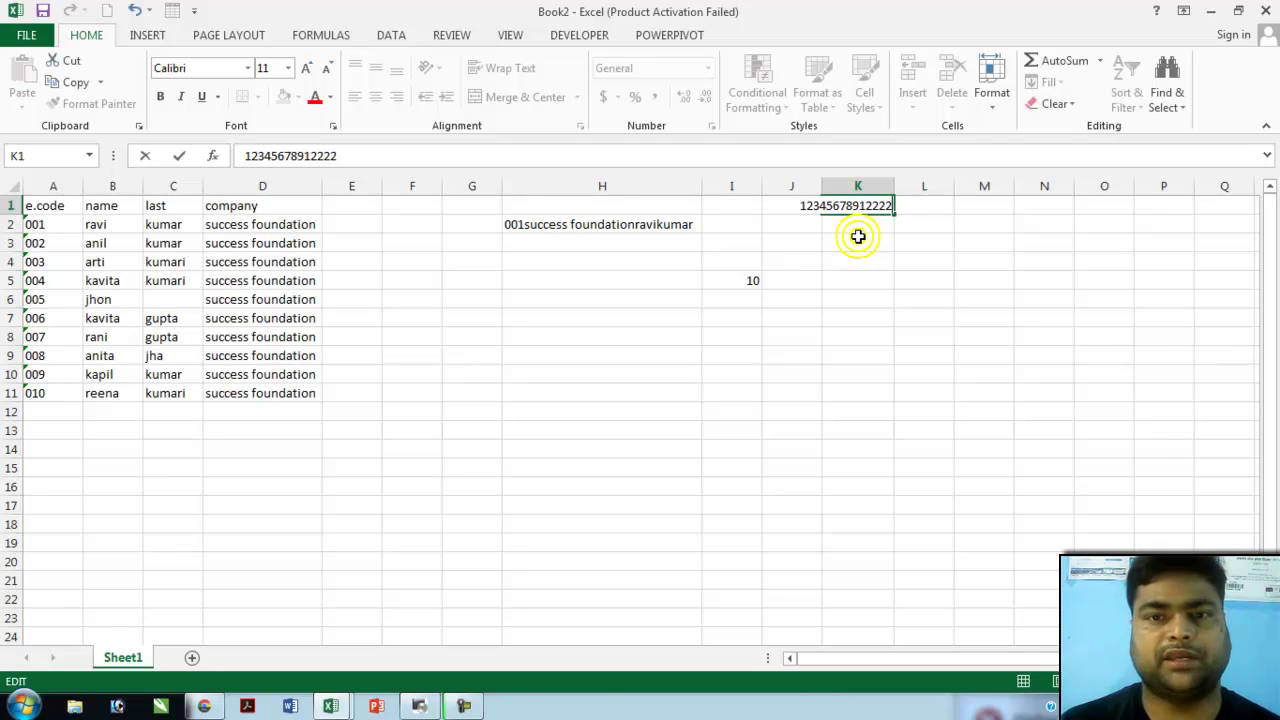
type("2222222222222222222222222222222222222222222222222222222222222222")
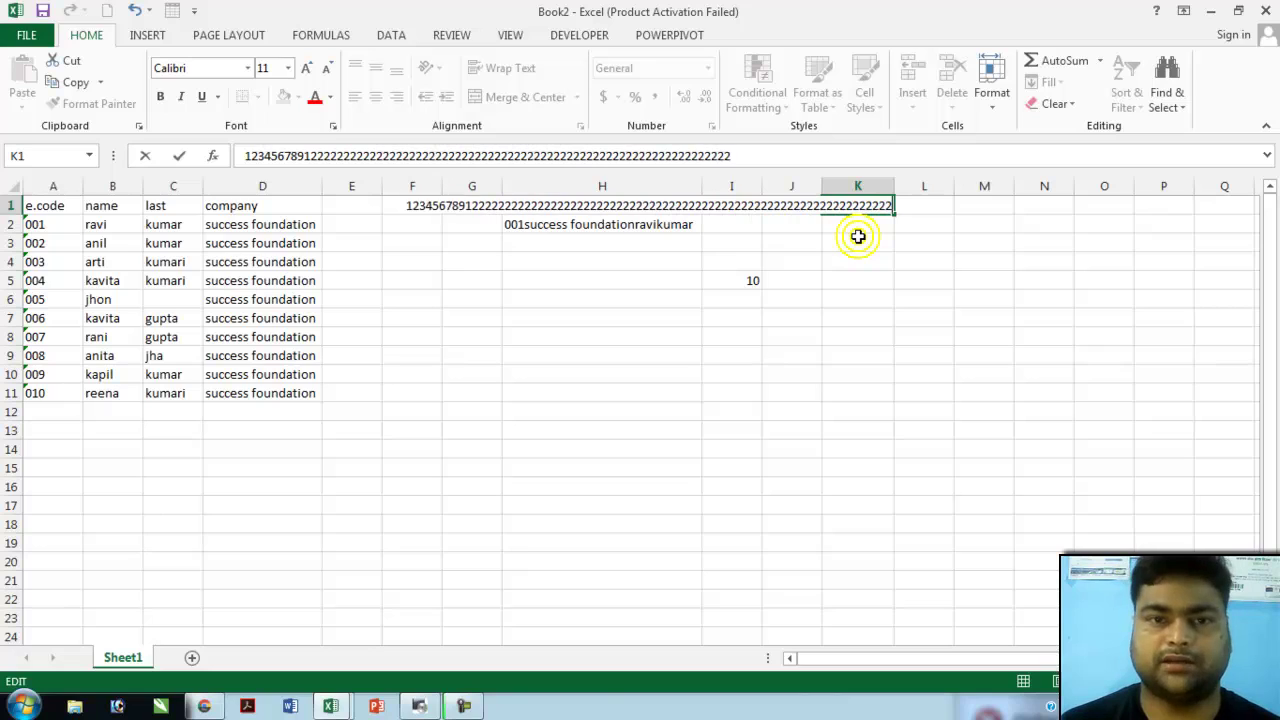
type("222222222222222222222222222222222222222222222222222222222222222222222222222222222222")
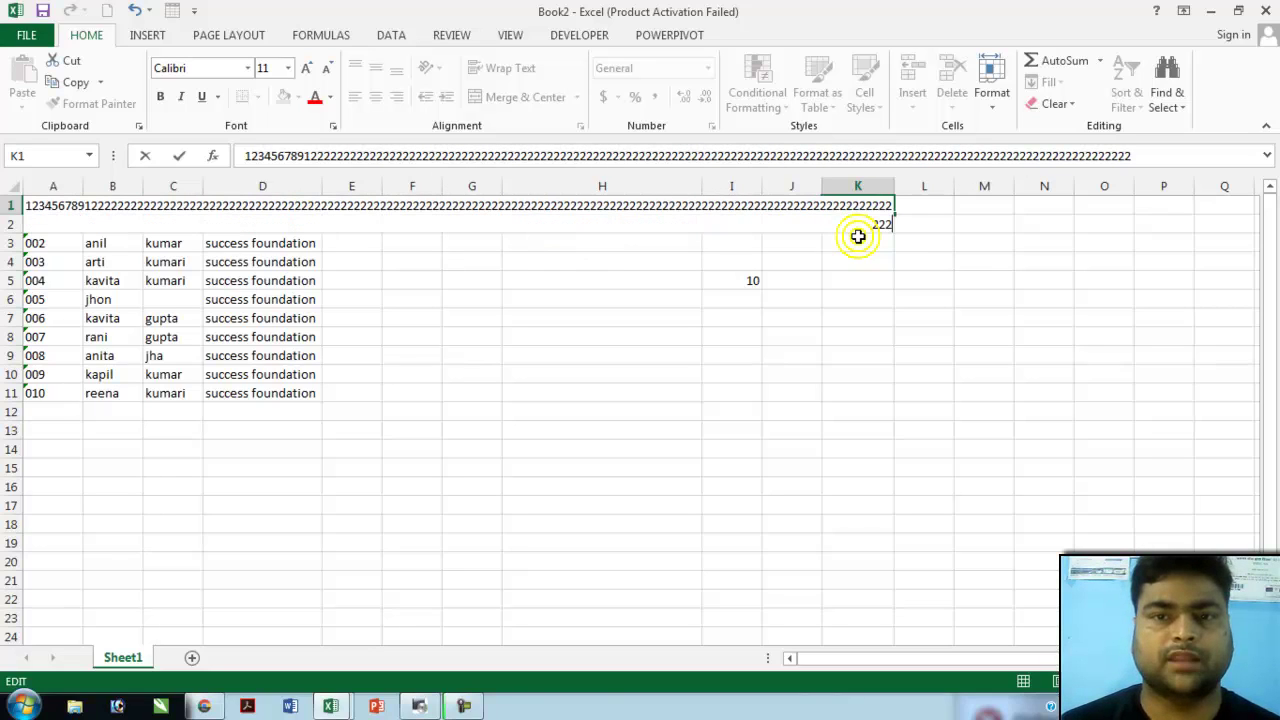
type("222222222222222222222222222222222222222222222")
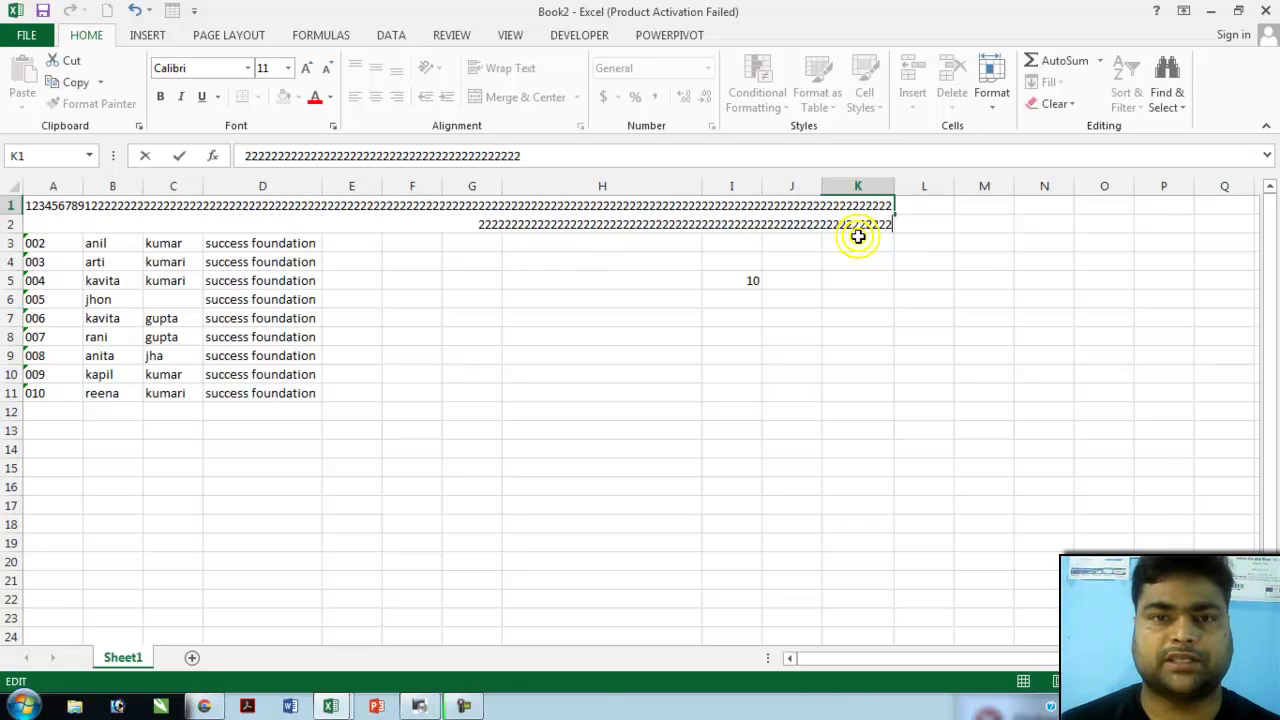
type("22222222222222222222222222222222222222222222222222222222222222222222222222222")
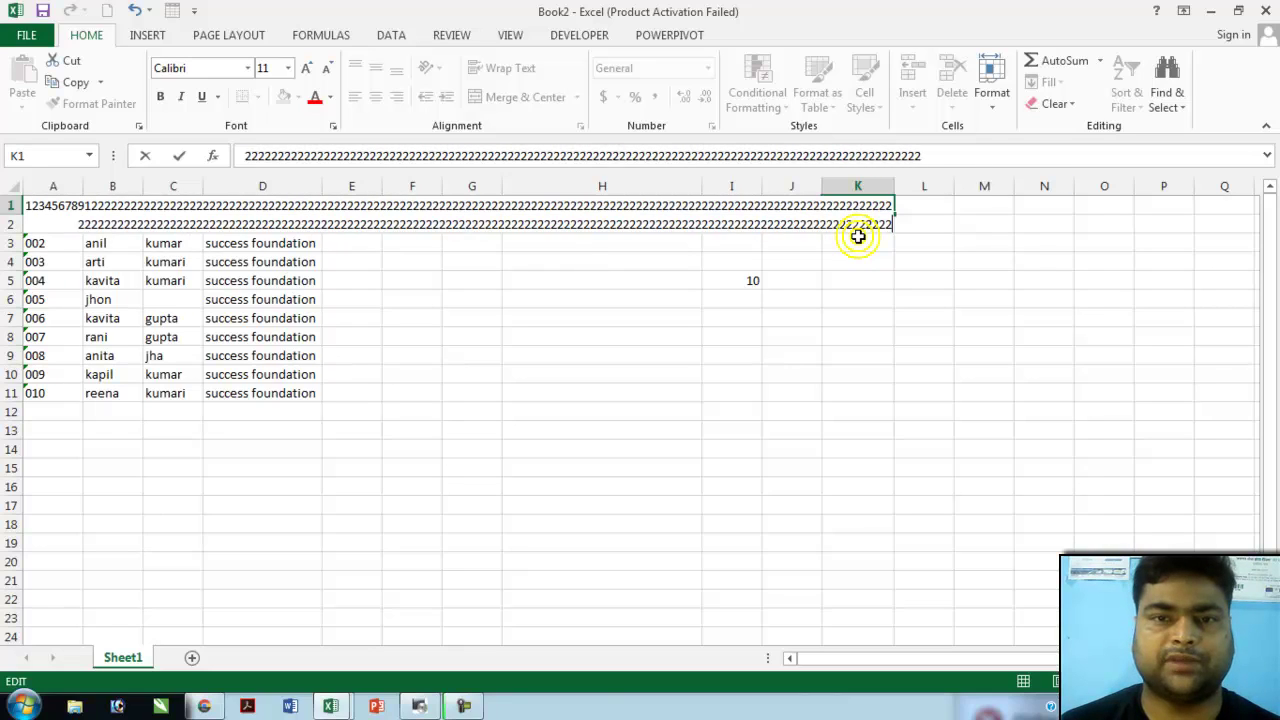
type("2222222222222222222222222222222222222222222222222222222222222")
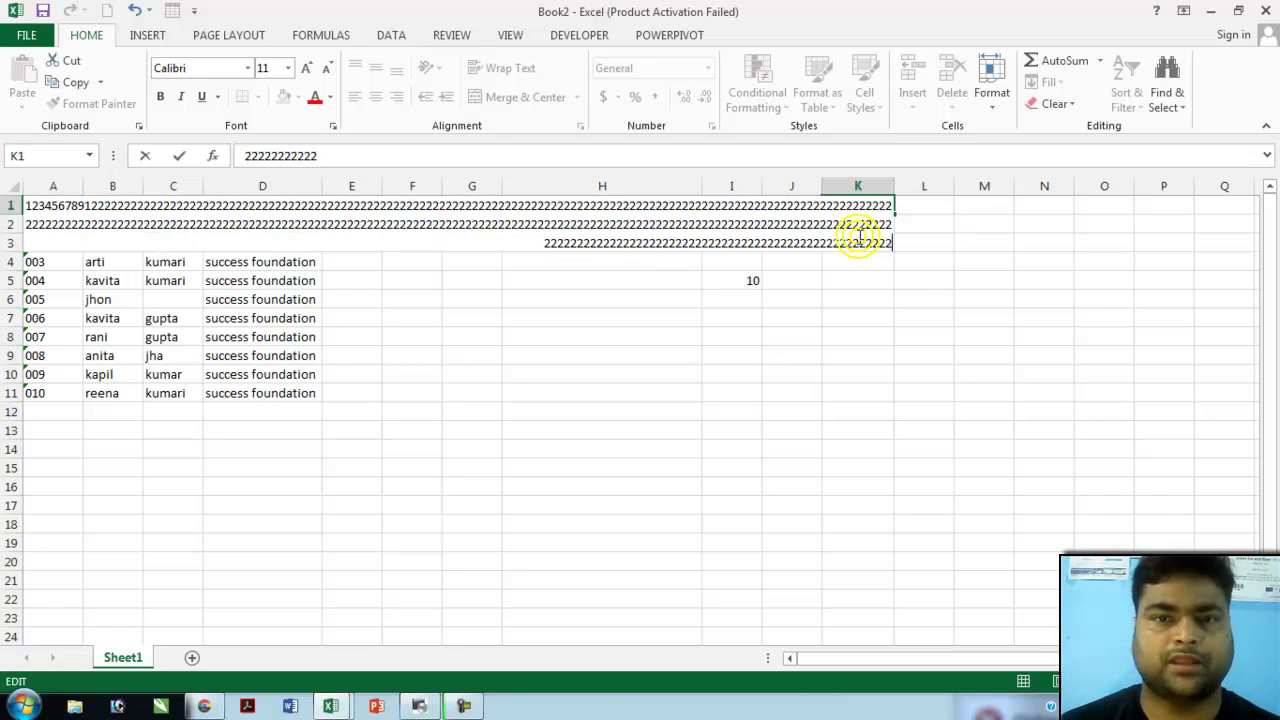
type("2222222222222222222222222222222222222222222222222222222222222")
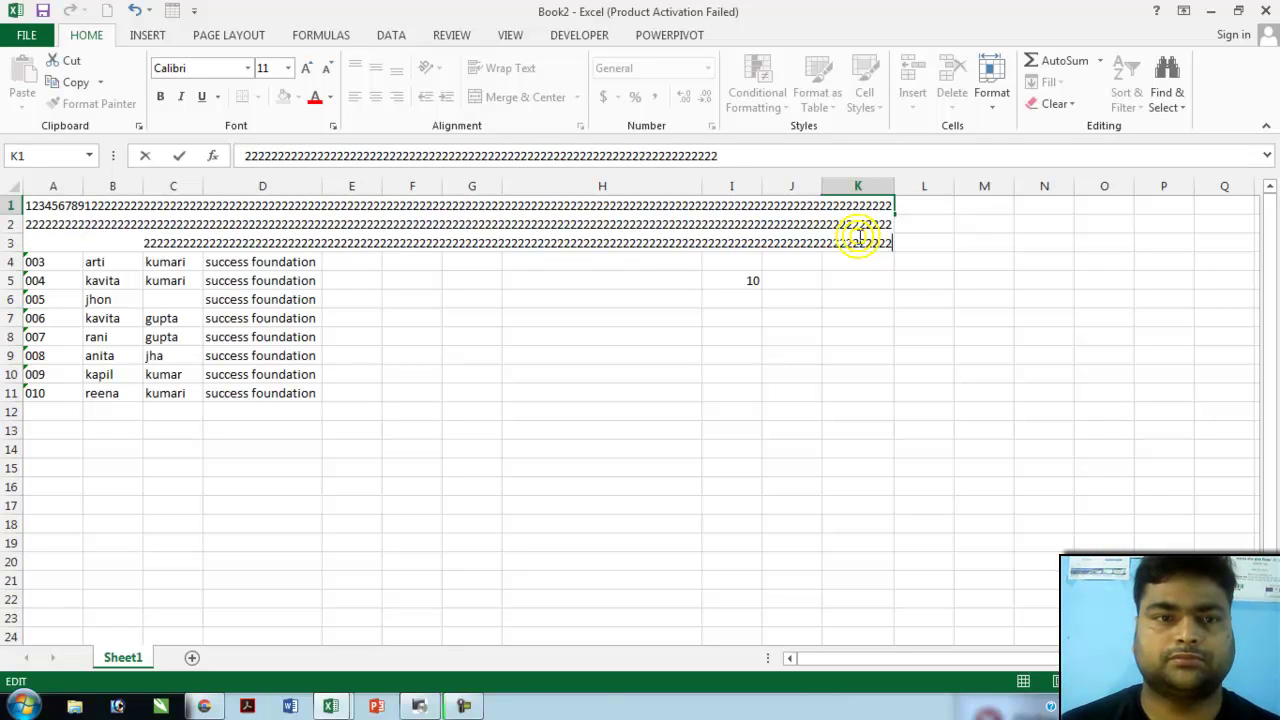
type("22222222222222222222222222222222222222222222222222222222222222")
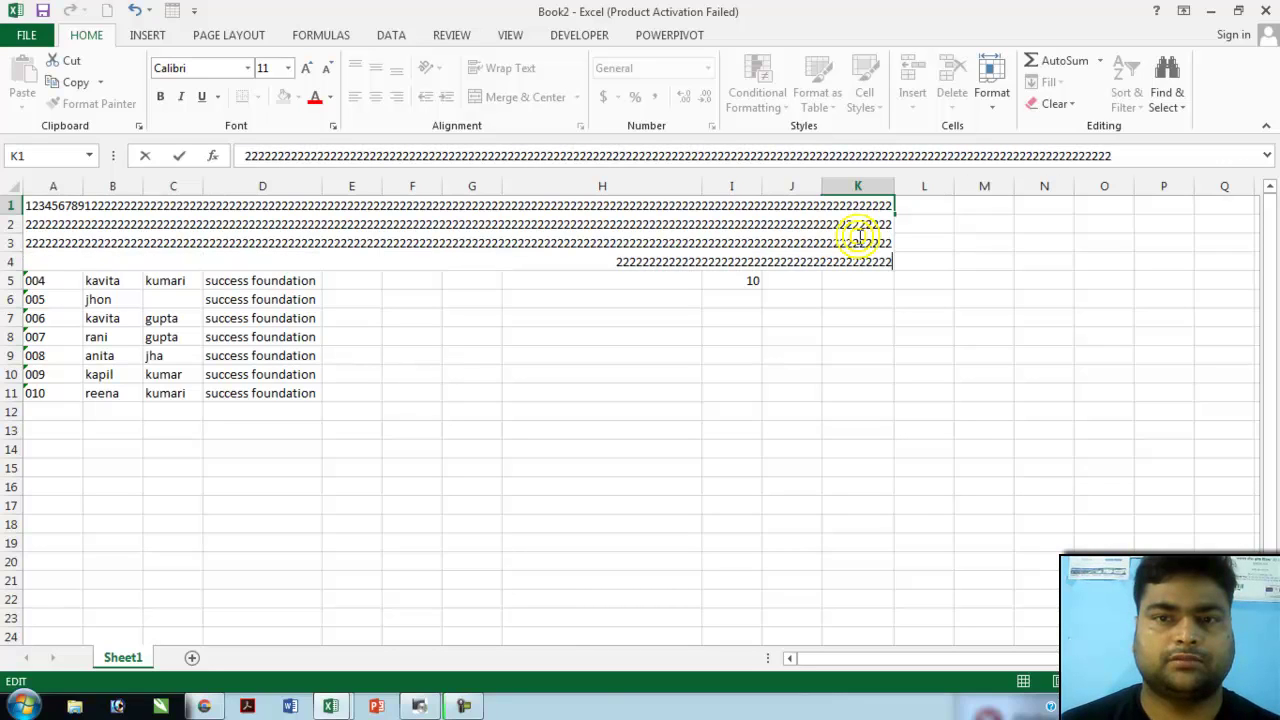
type("22222222222222222222222222222222222222222222222222222222222")
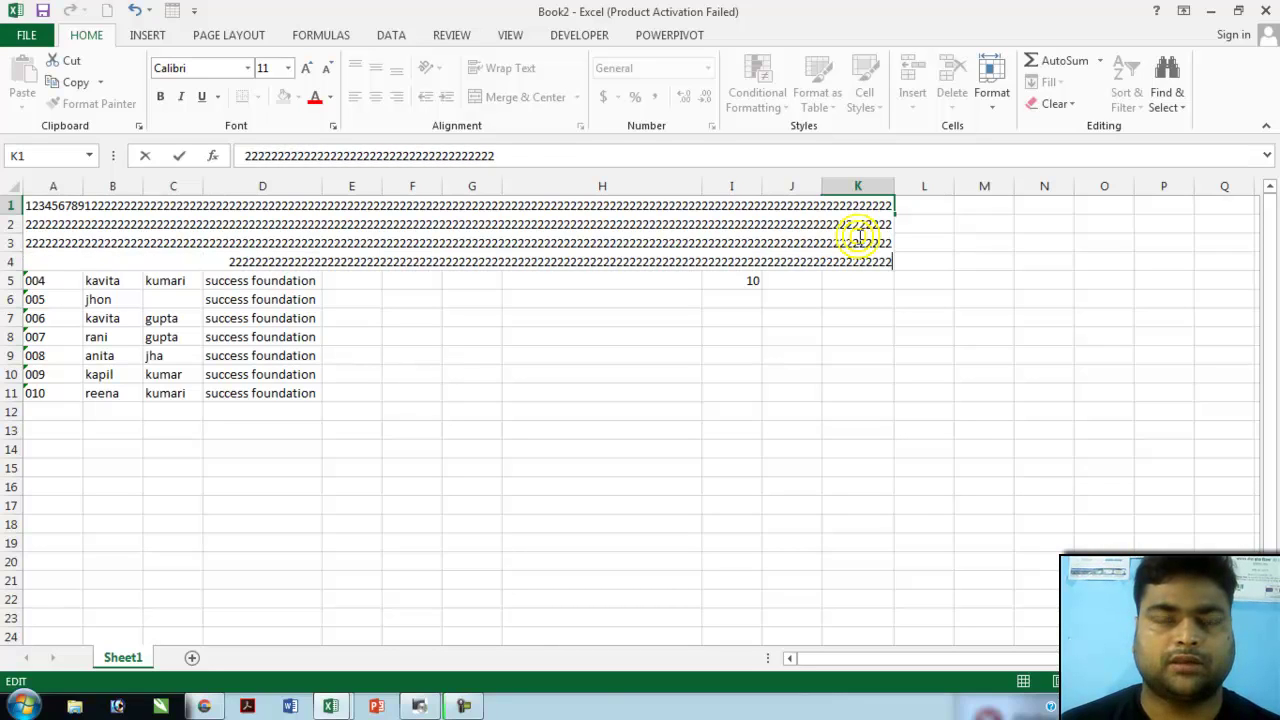
type("22222222")
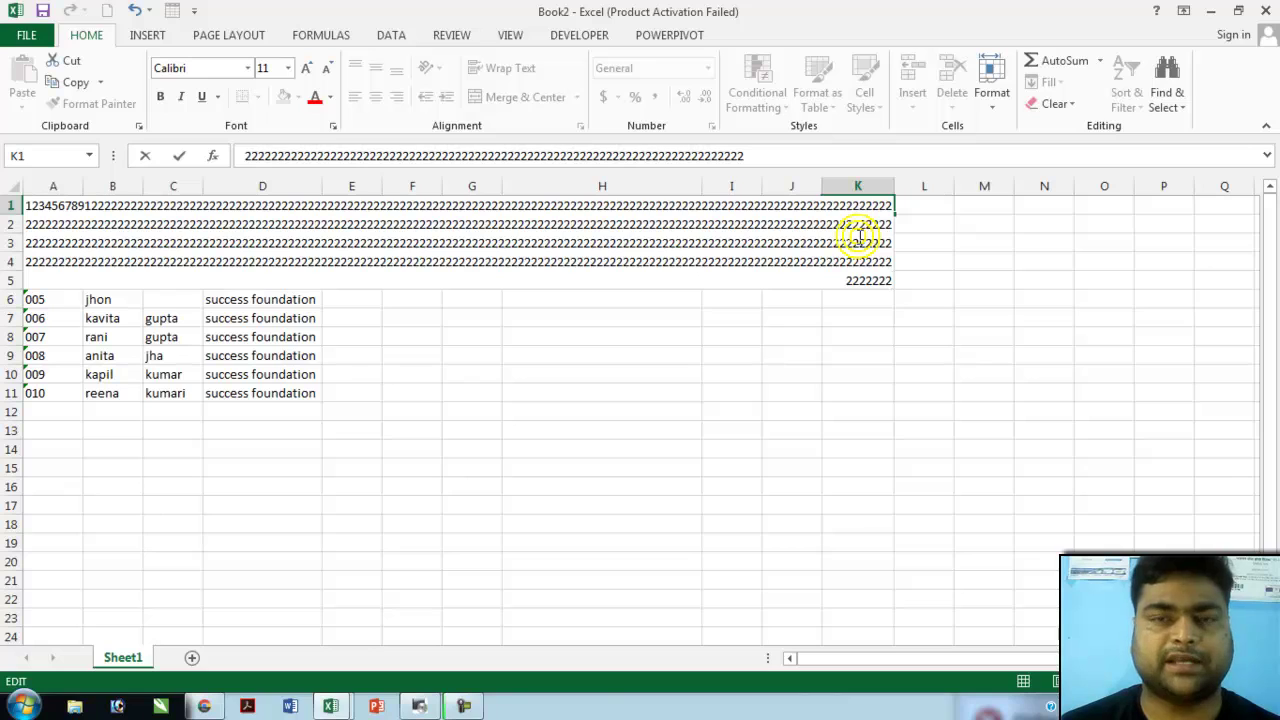
left_click(858, 236)
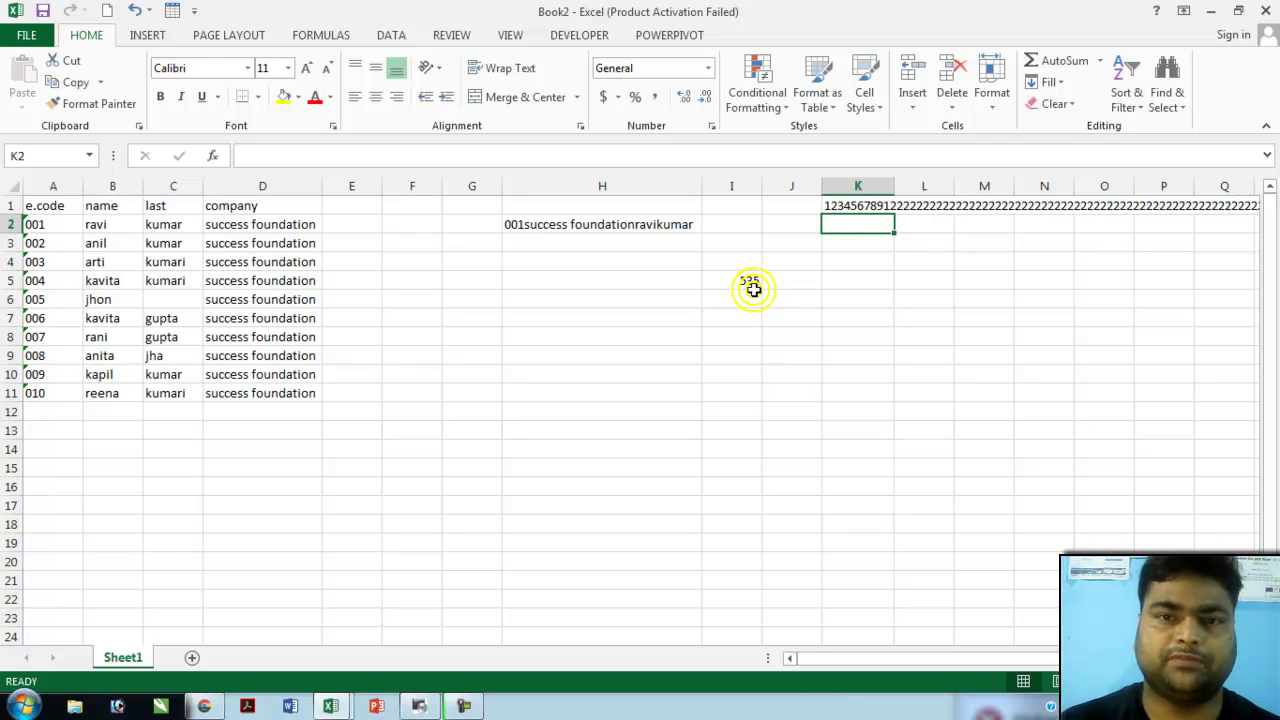
- Append long runs of 5s and more digits to K1, bringing I5's count to 2214
left_click(856, 204)
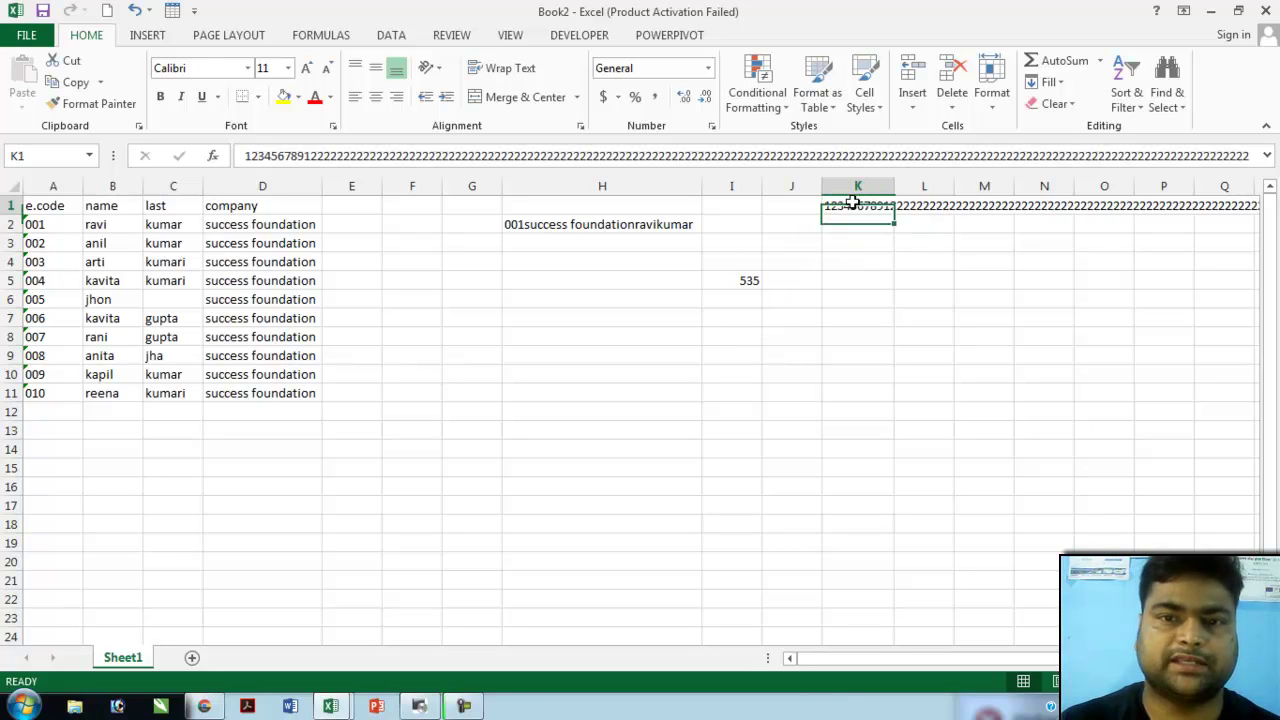
double_click(838, 212)
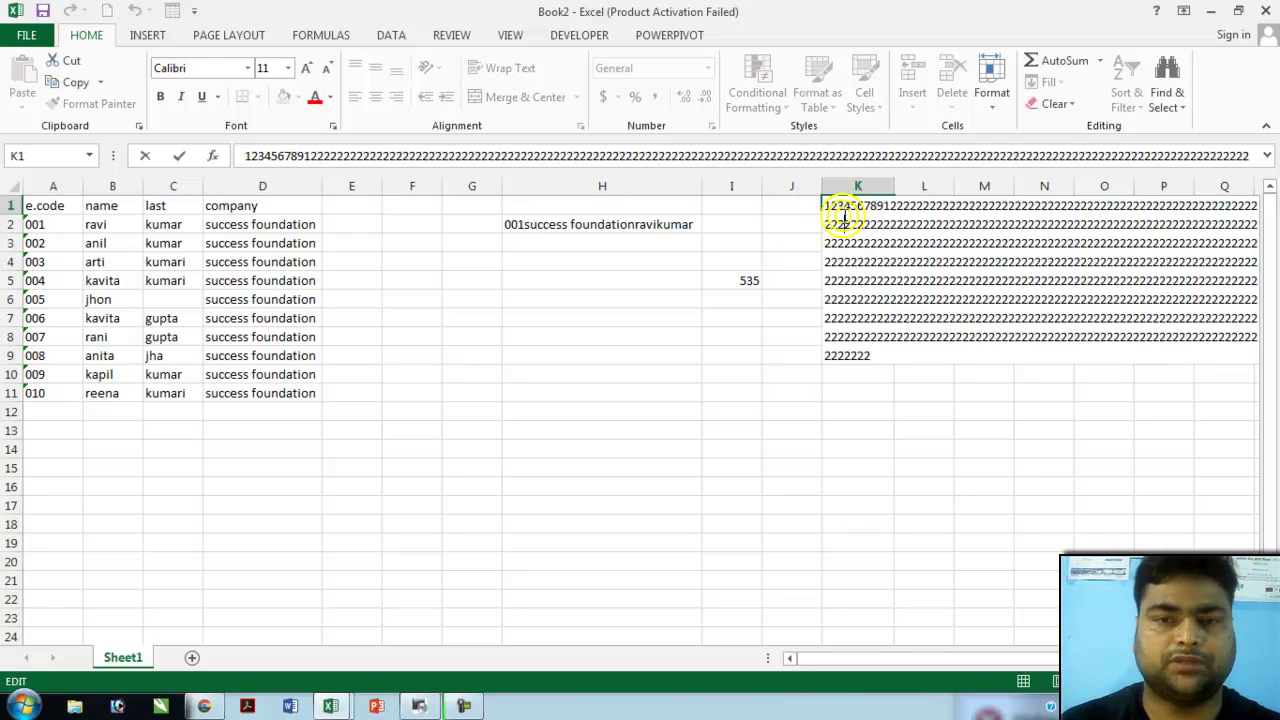
type("55555555555555555555555555555555555555555555555555555555555555555555555555555555555555555555555555555555555555555555555555555555555555555555555555555555555555555555555555555555555555555555555555555555555555555555555555555555555555555555555555555555555555555555555555555555555555555555555555555555555555555555555555555555555")
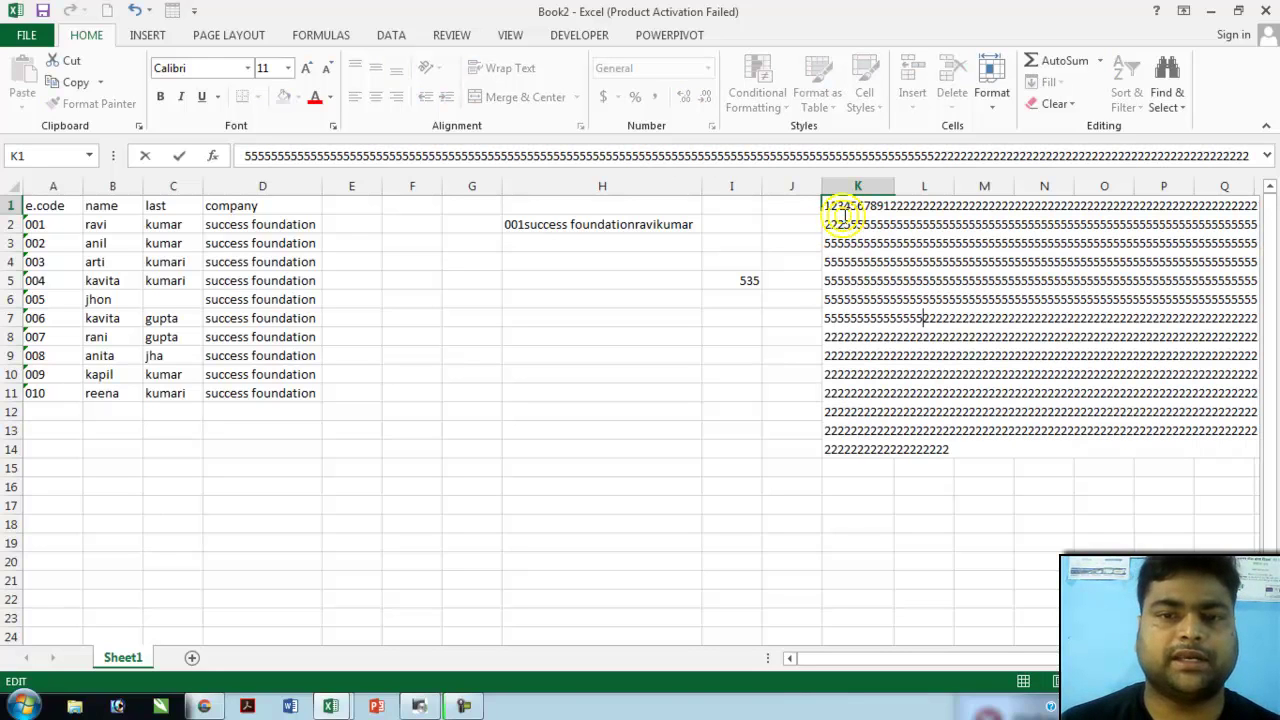
type("555555555555555555555555555555555555555555555555555555555555")
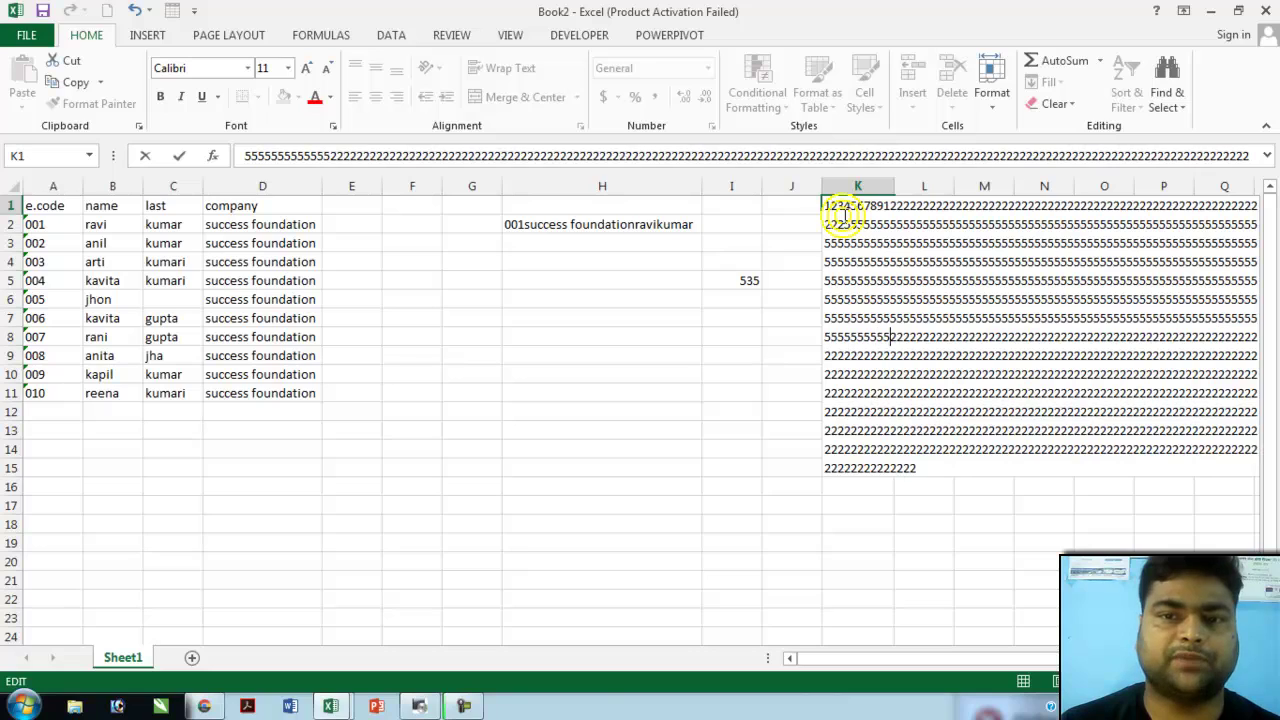
type("555555555555555555555555555555555555555")
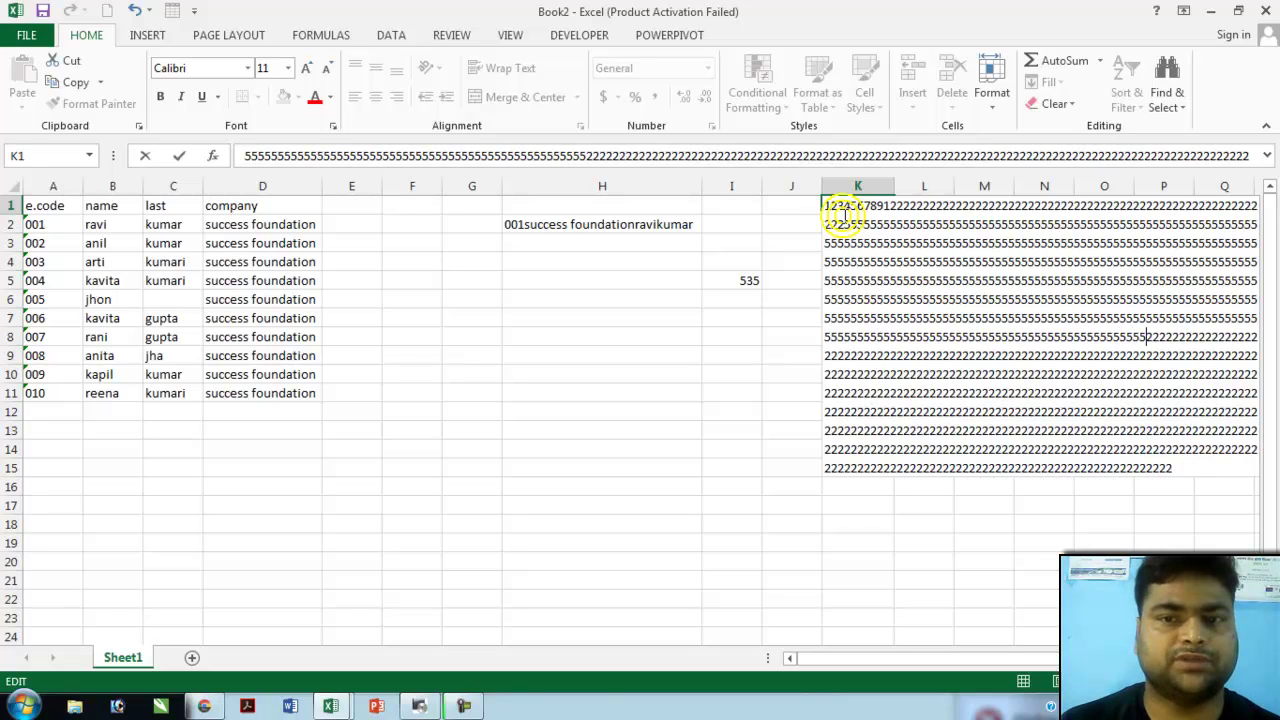
type("555555555555555555555555555555555555555555555555555555555")
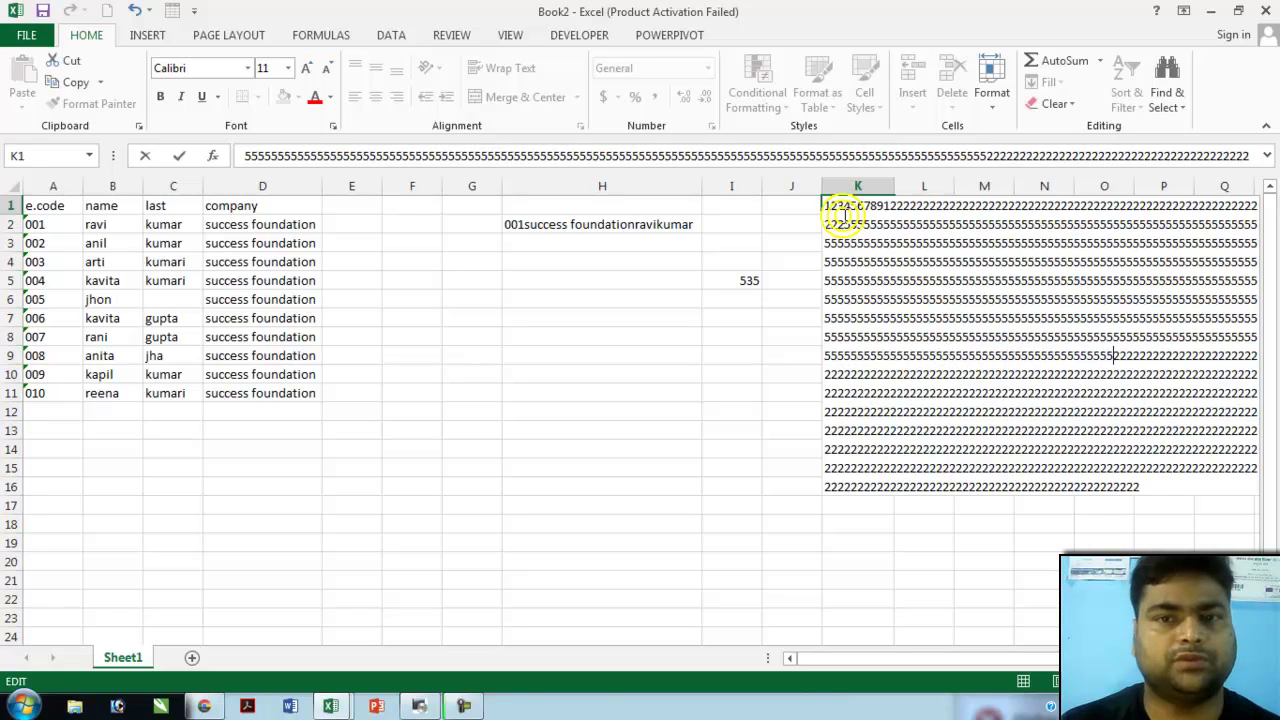
type("5555555555555555555555555555555555555555555555555555555")
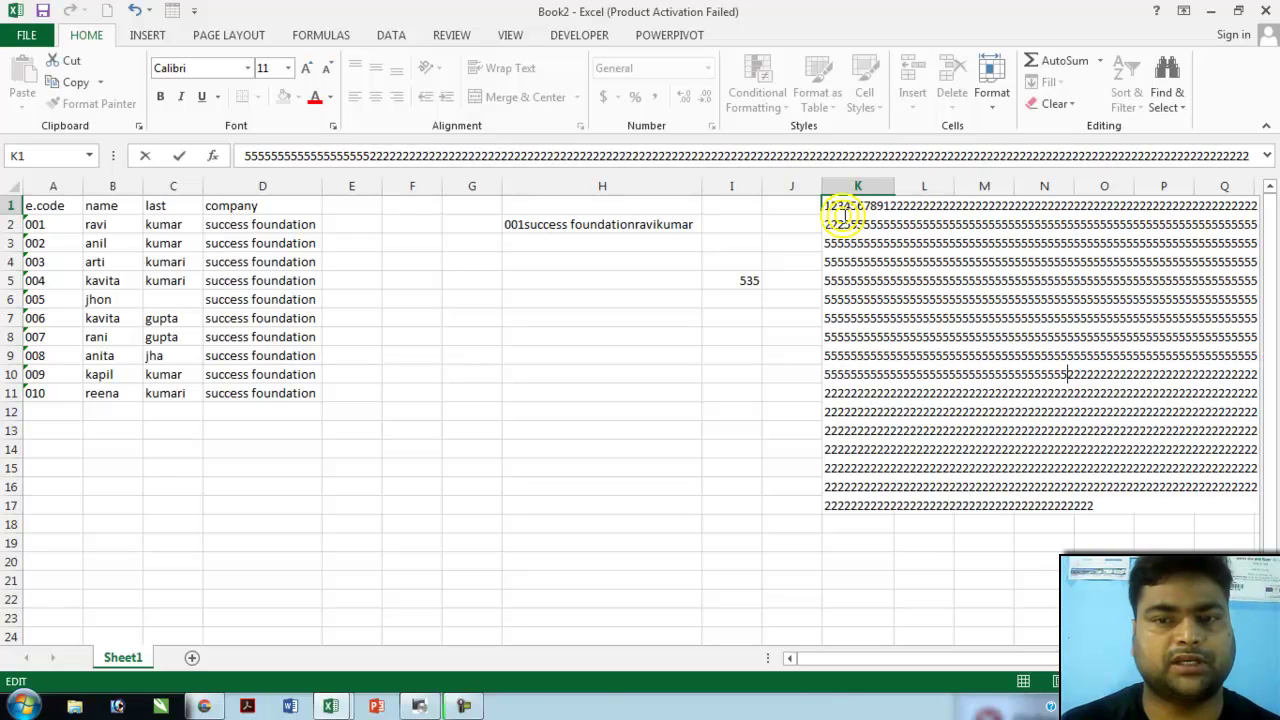
key("Return")
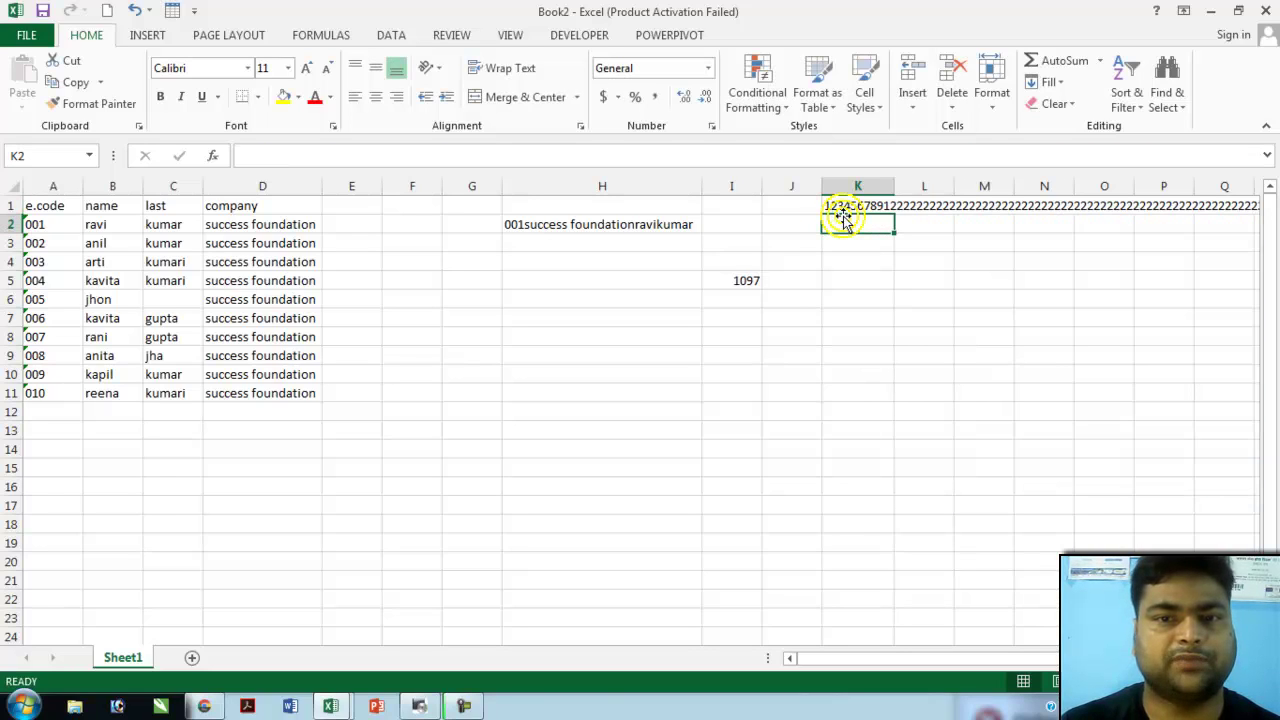
left_click(843, 212)
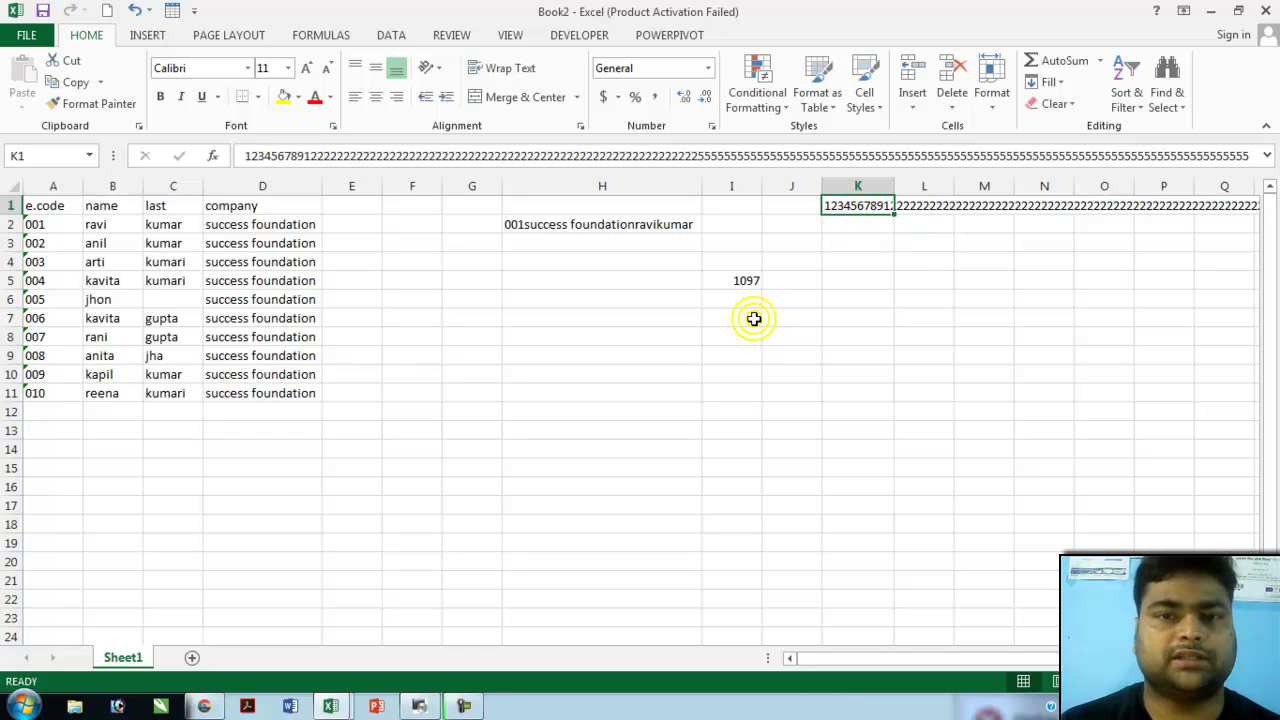
double_click(836, 215)
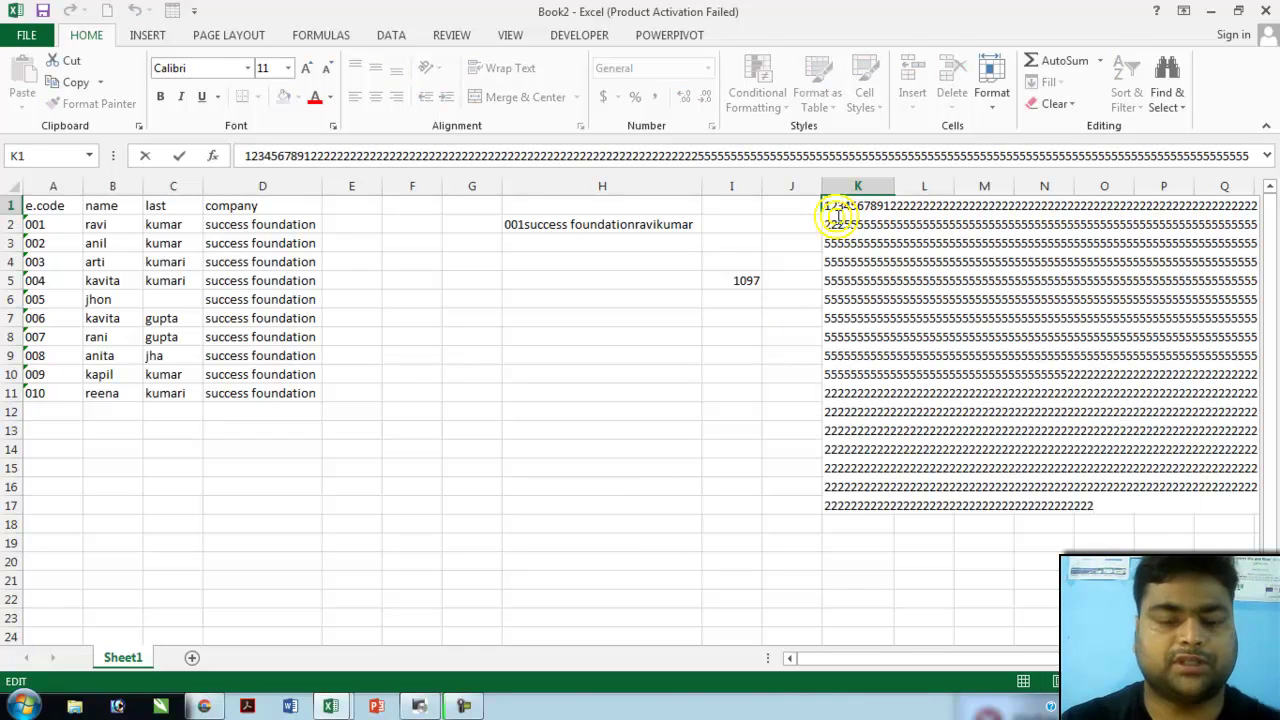
left_click(732, 280)
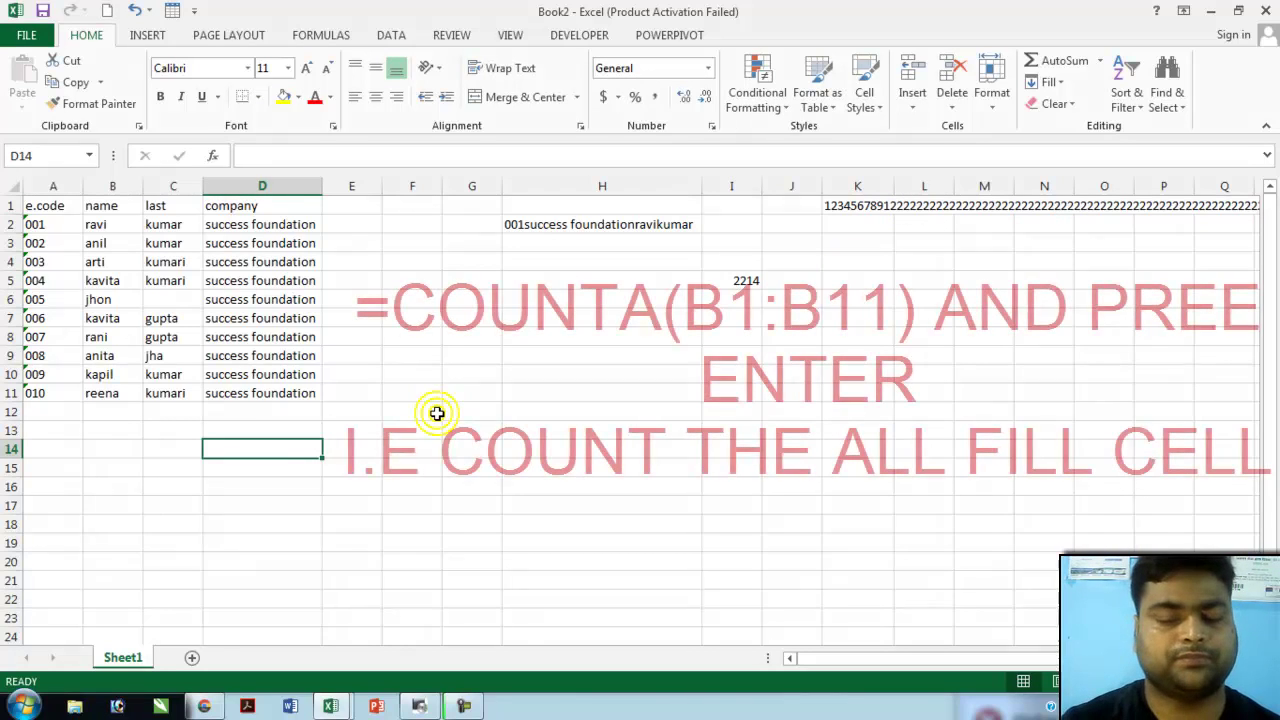
- Enter =COUNTA(B1:B11) in D14 to count the filled name cells, giving 11
type("=con")
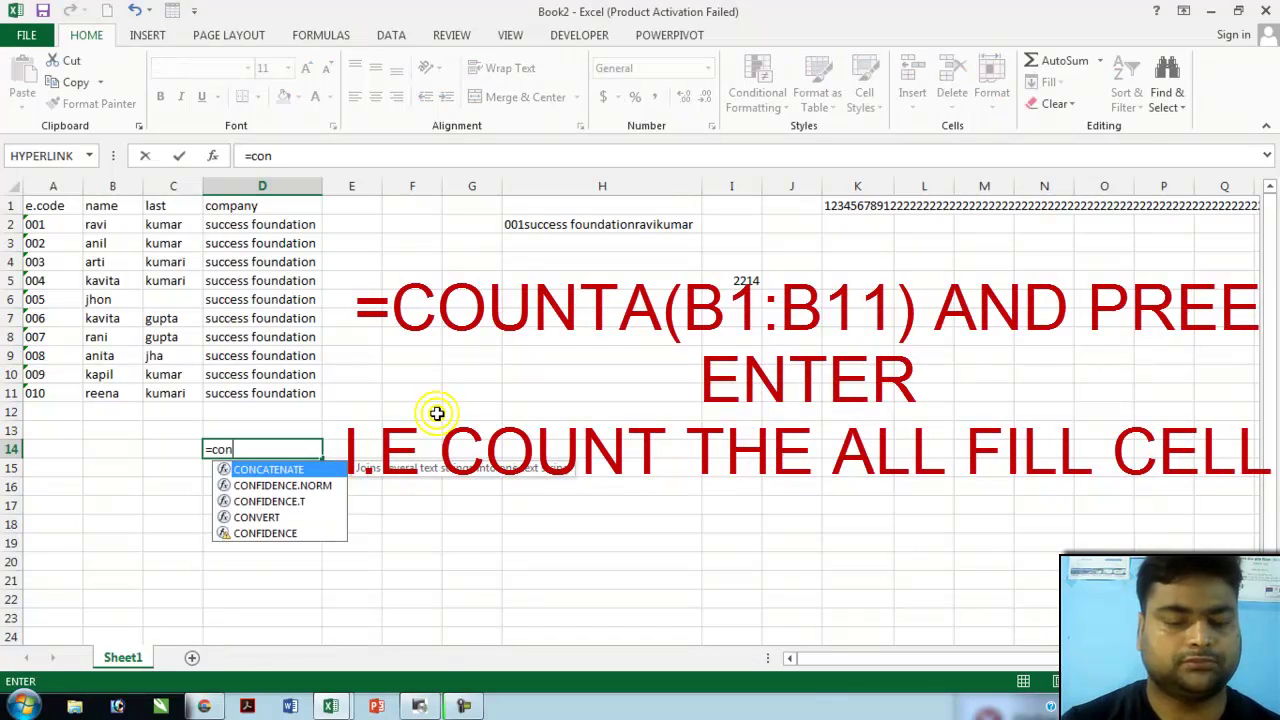
key("BackSpace")
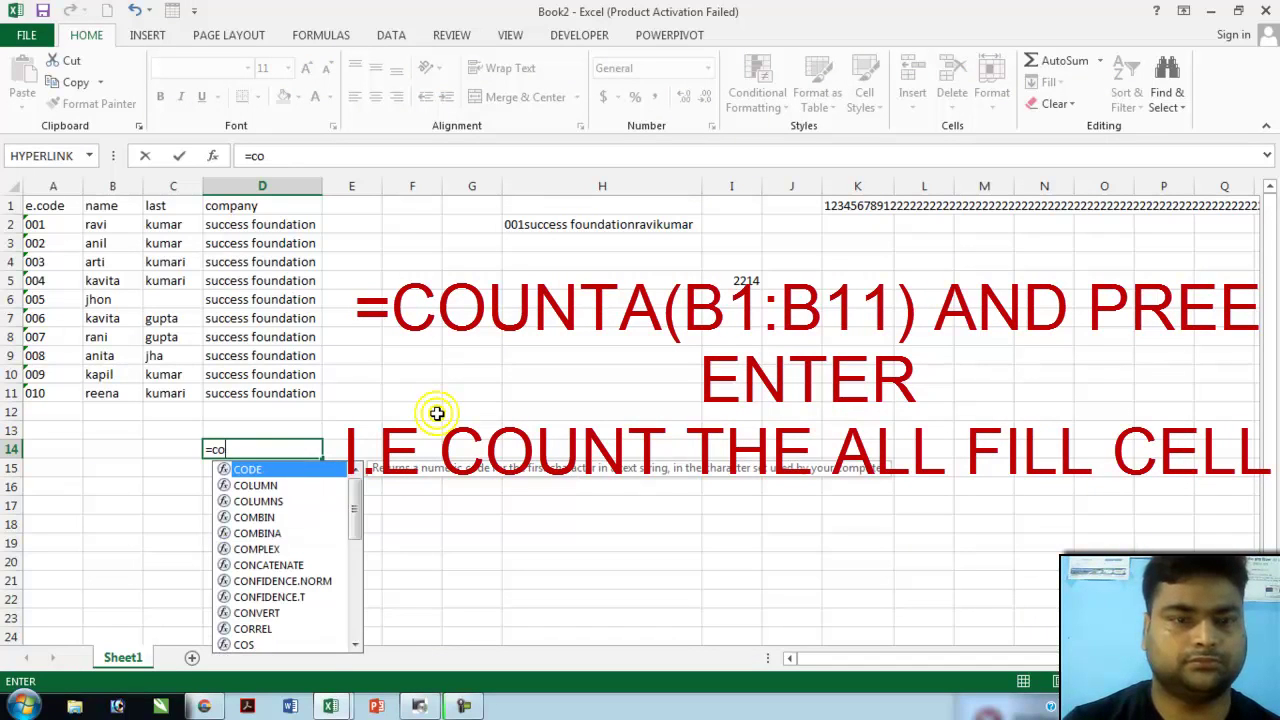
type("unta")
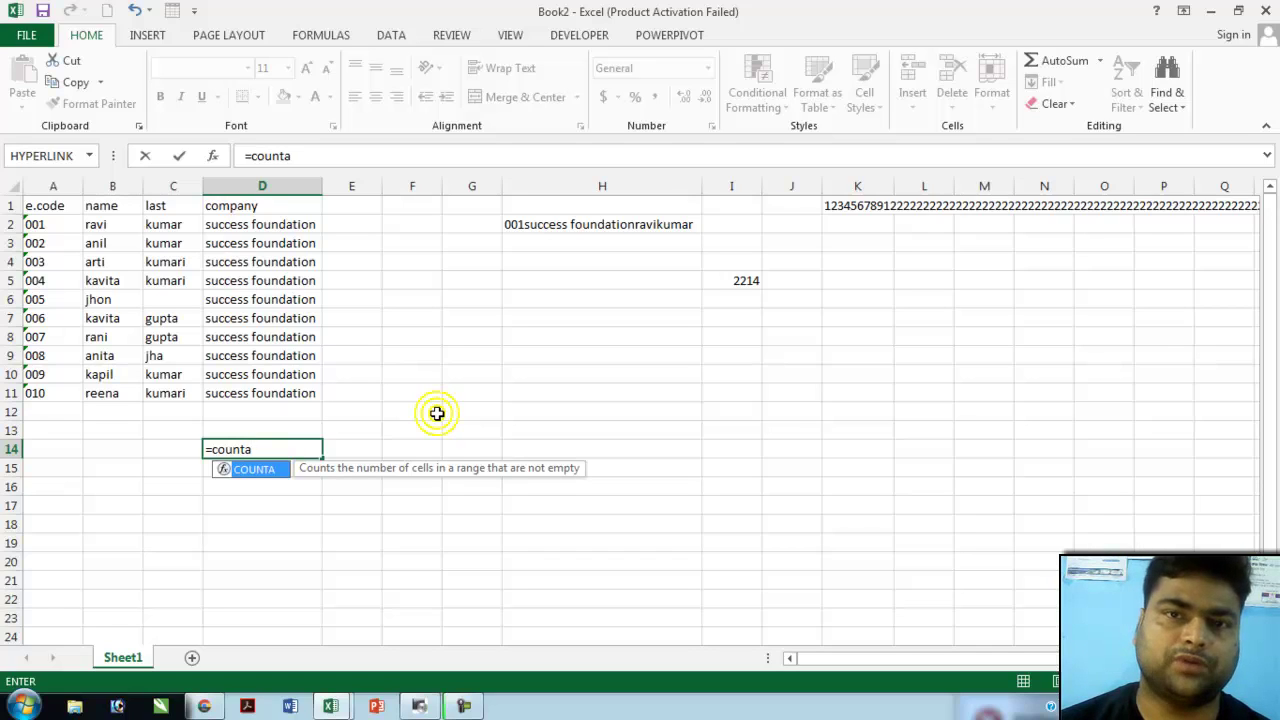
type("(")
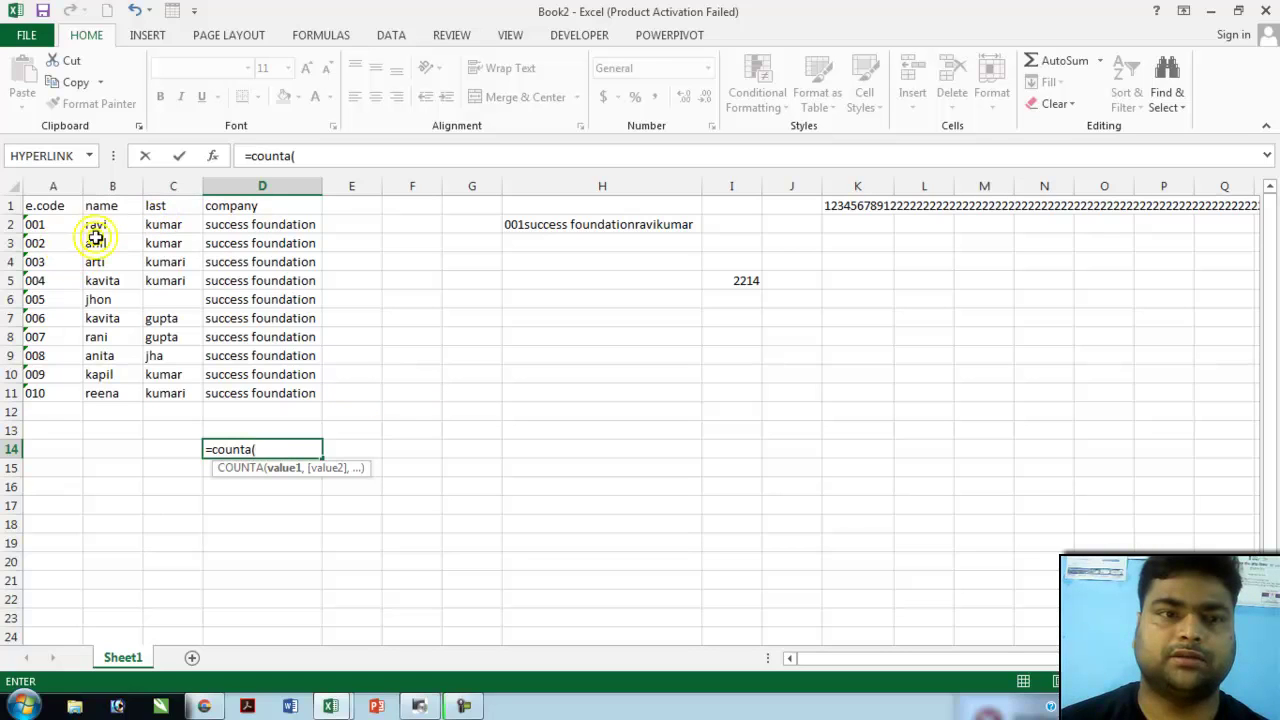
left_click_drag(102, 206, 106, 392)
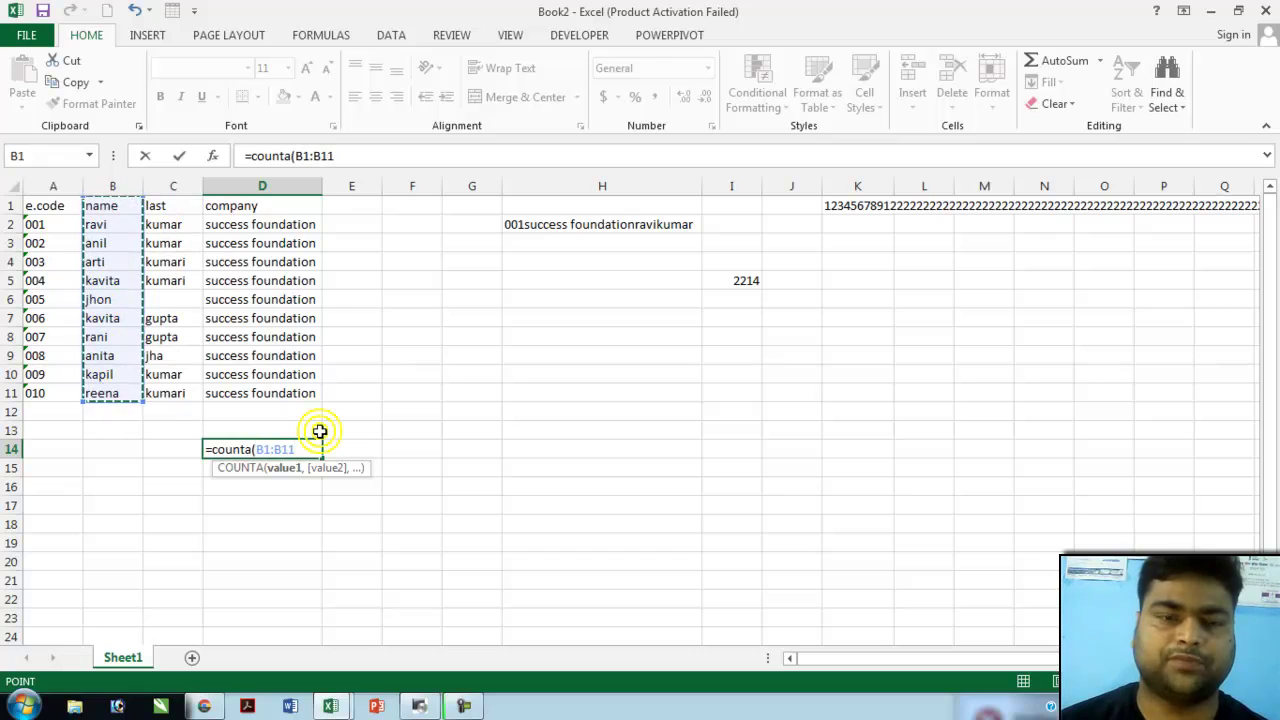
type(")")
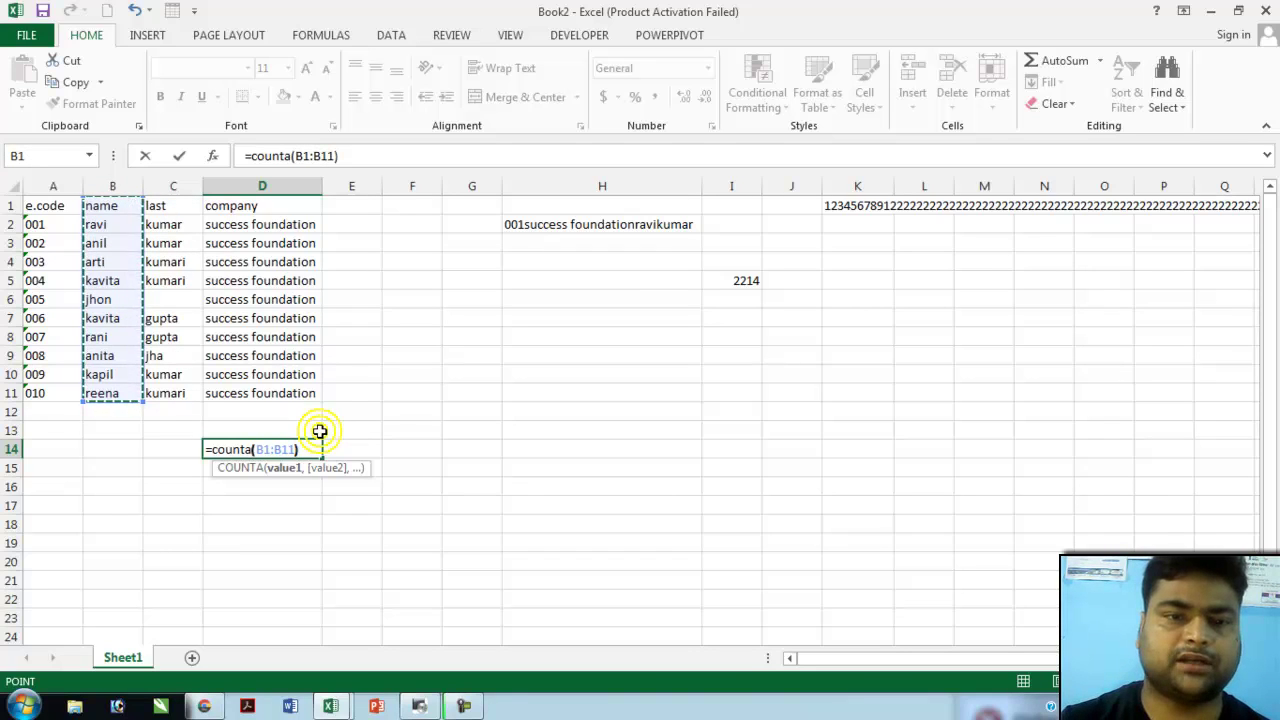
key("Return")
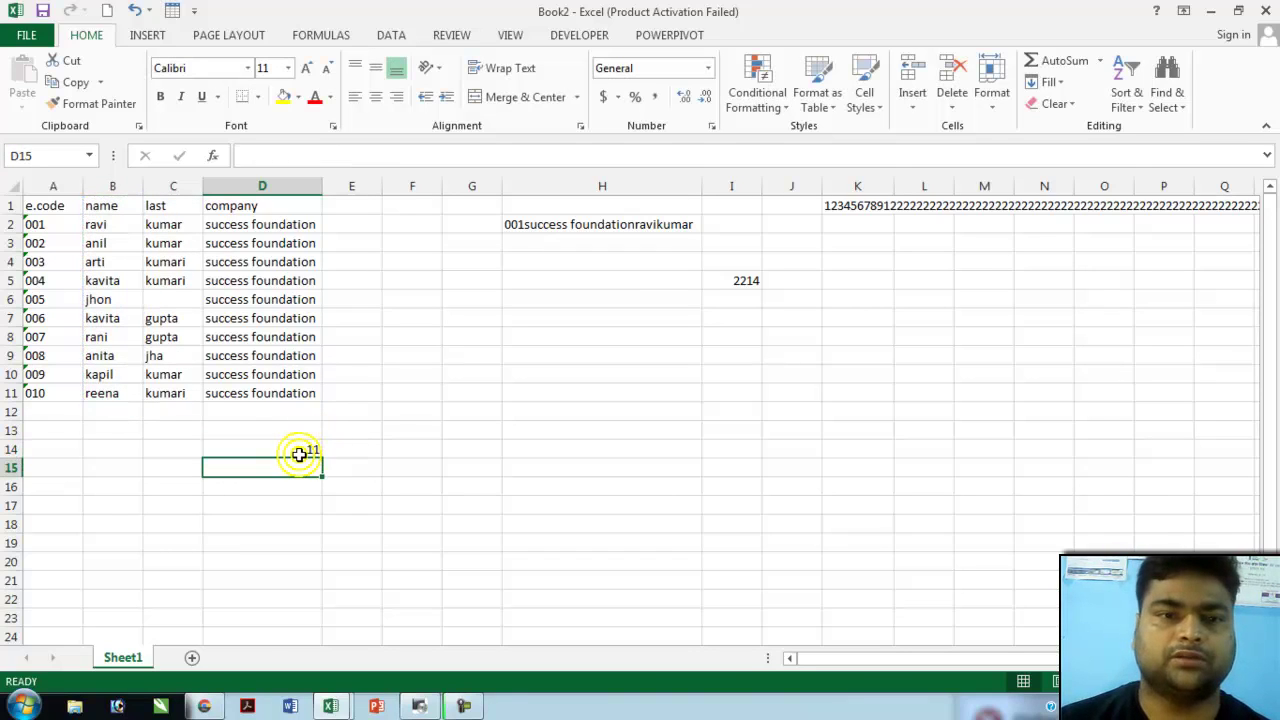
- Clear the name in B8 so the COUNTA result in D14 drops to 10
left_click(299, 454)
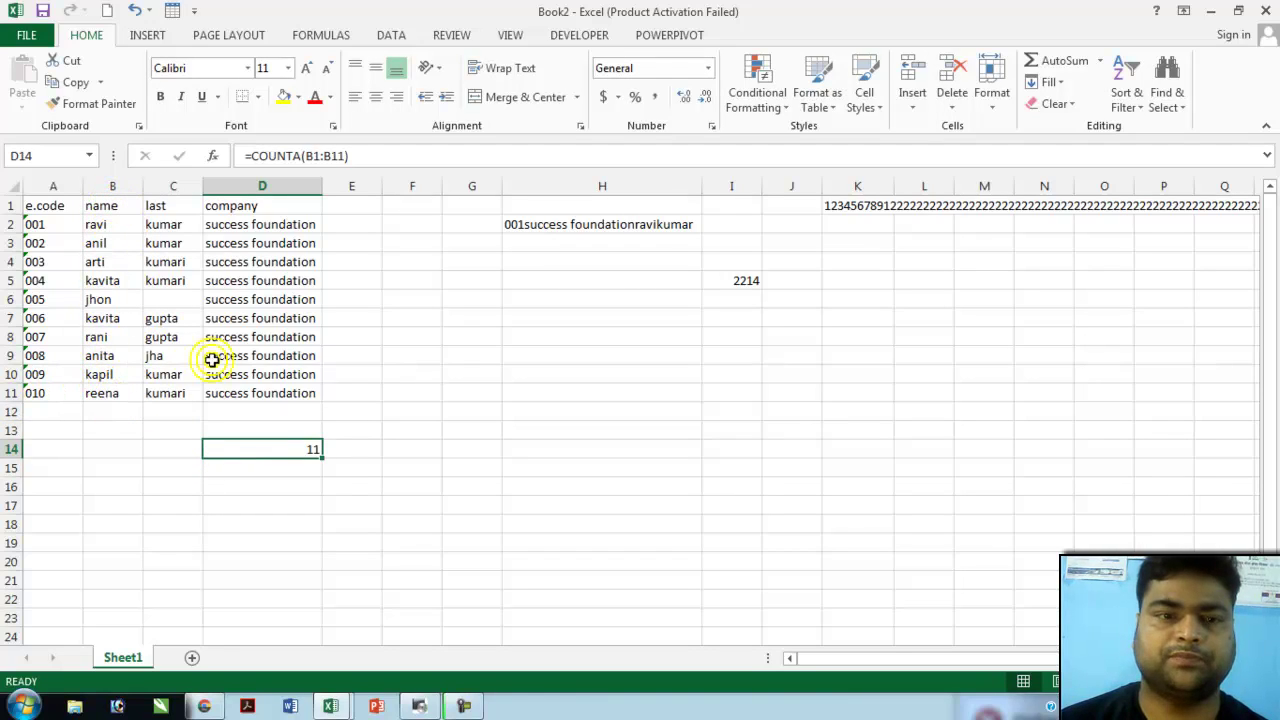
left_click(99, 338)
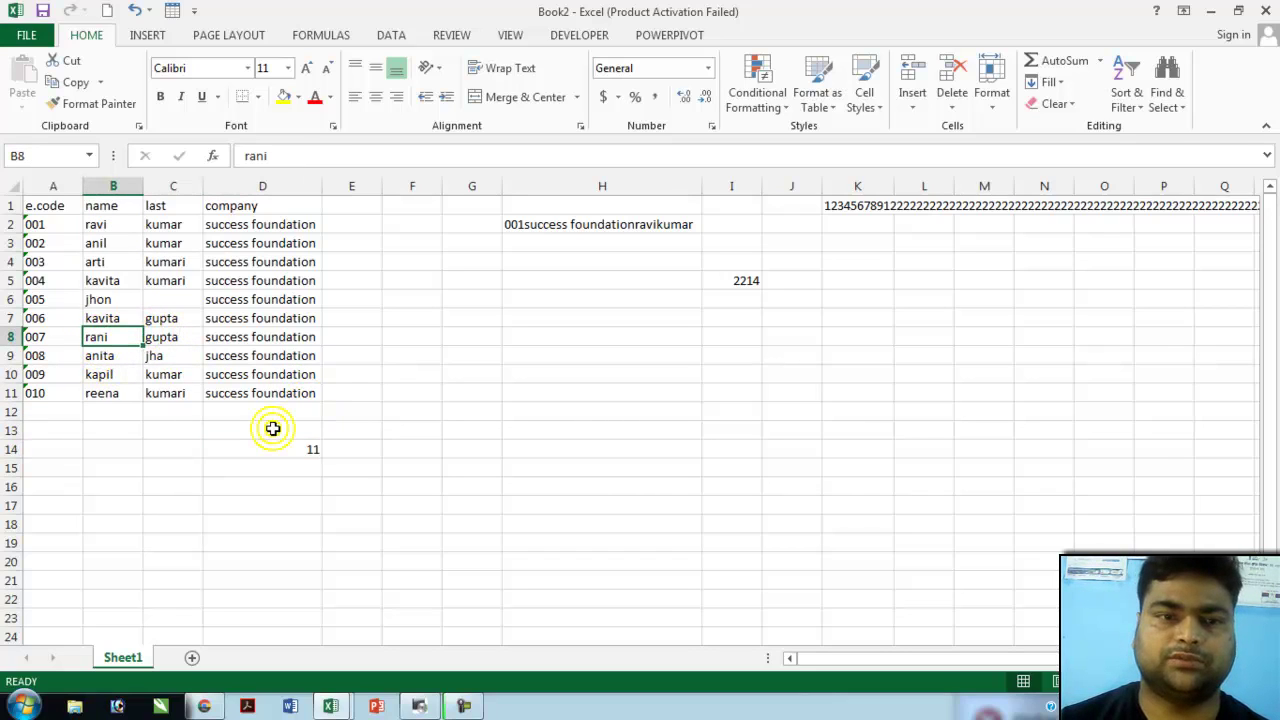
key("Delete")
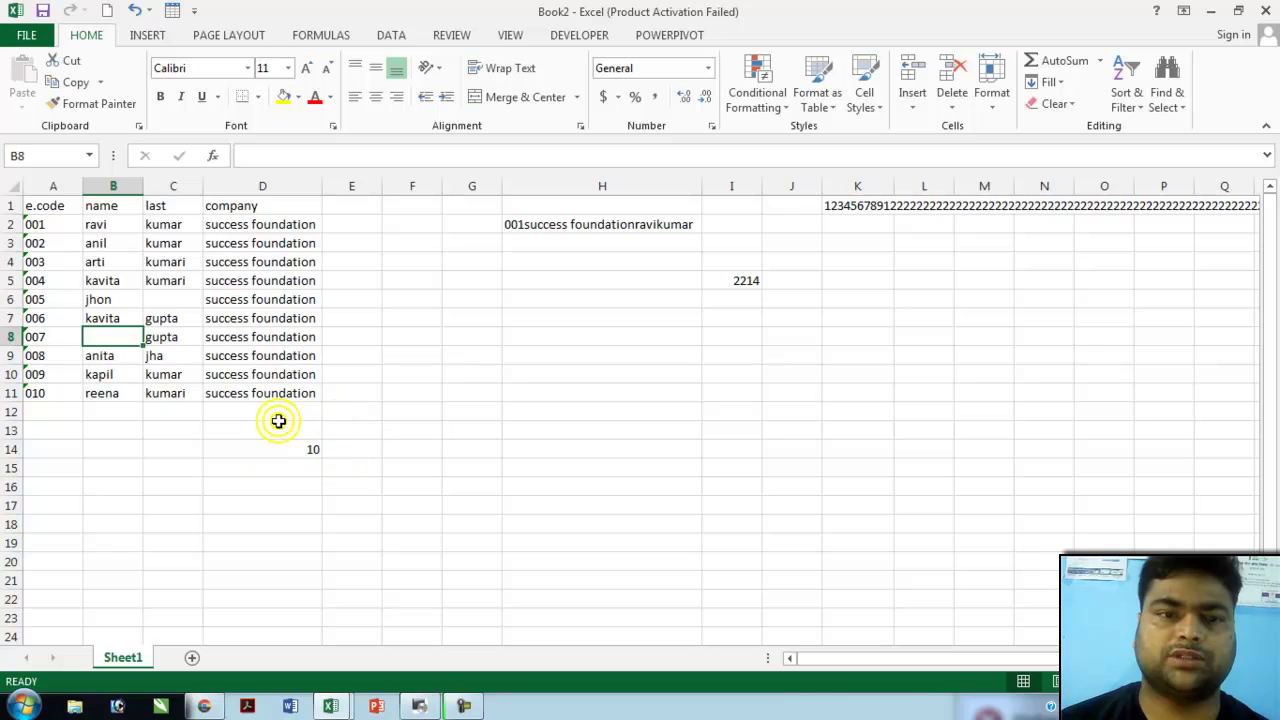
left_click(298, 449)
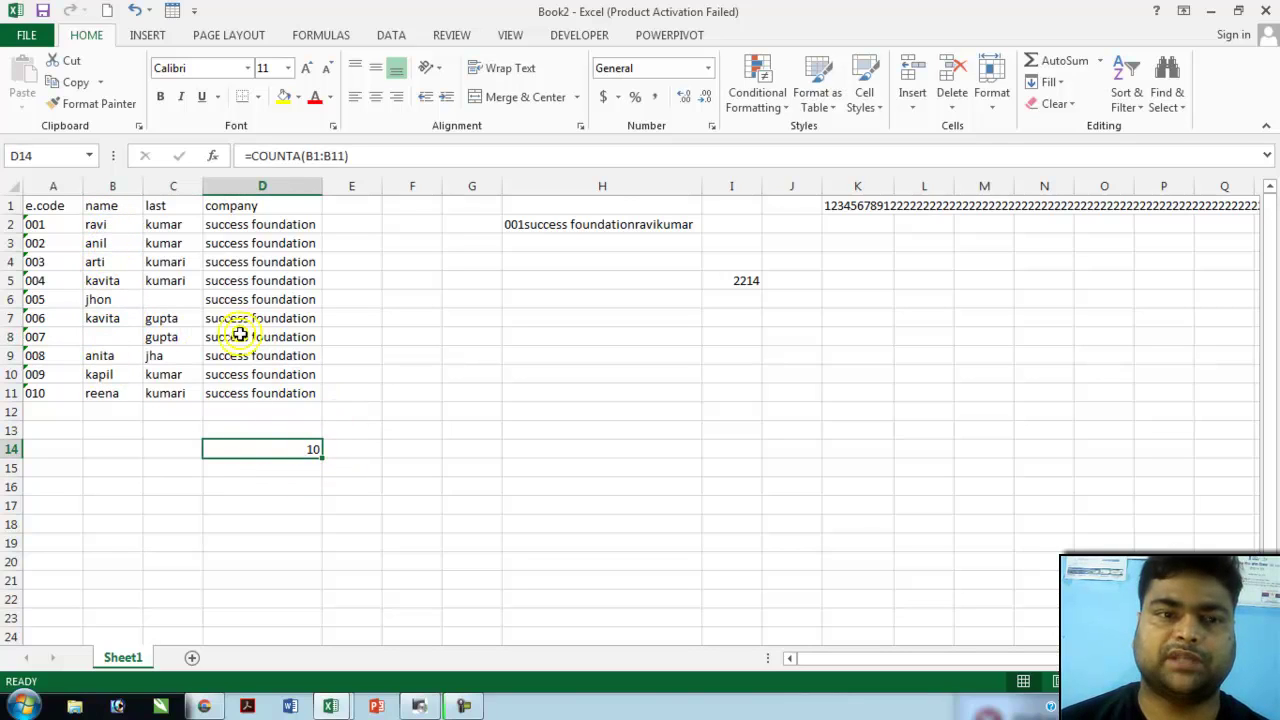
- Clear the name in B5 so D14 shows 9, then start a new blank workbook
left_click(106, 284)
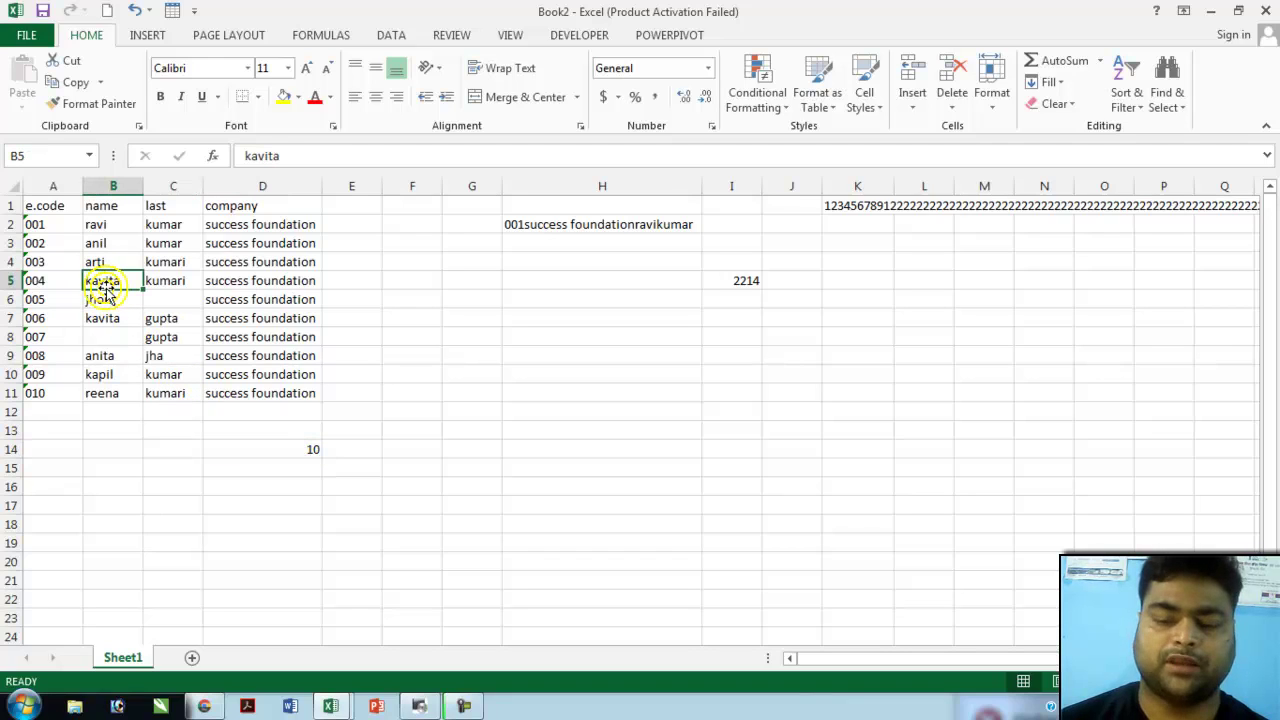
key("Delete")
left_click(105, 298)
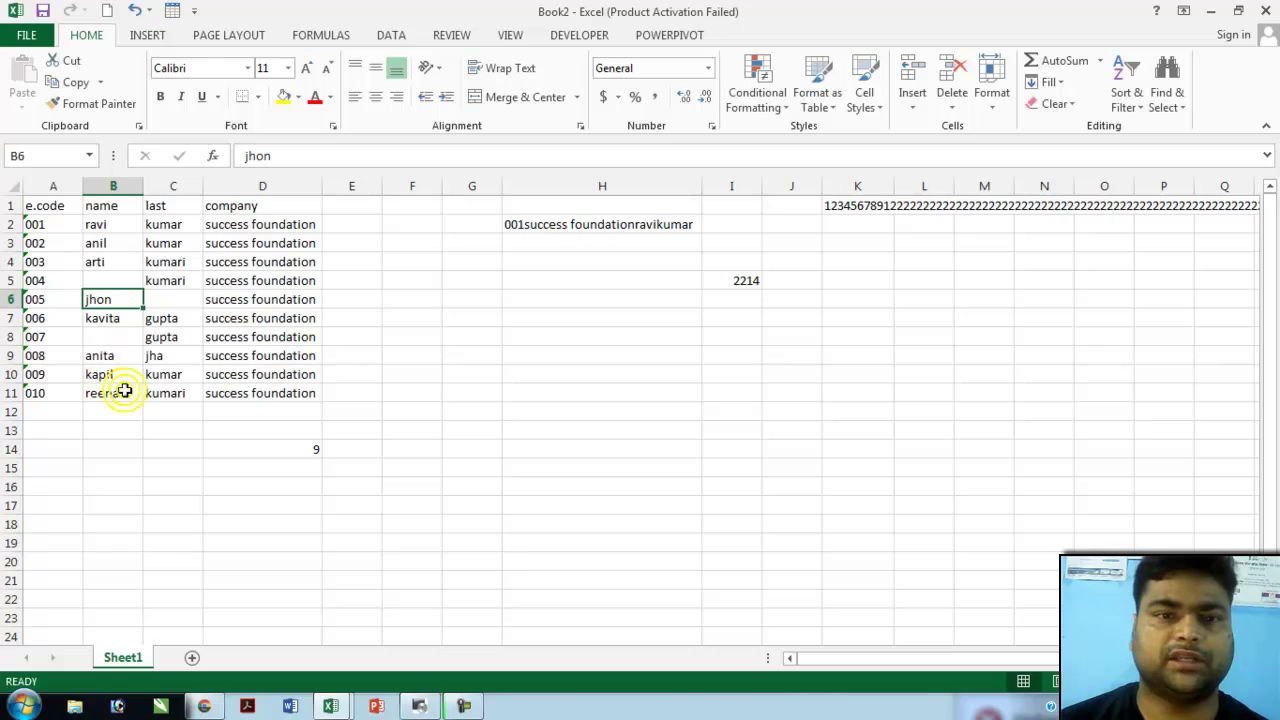
left_click(300, 449)
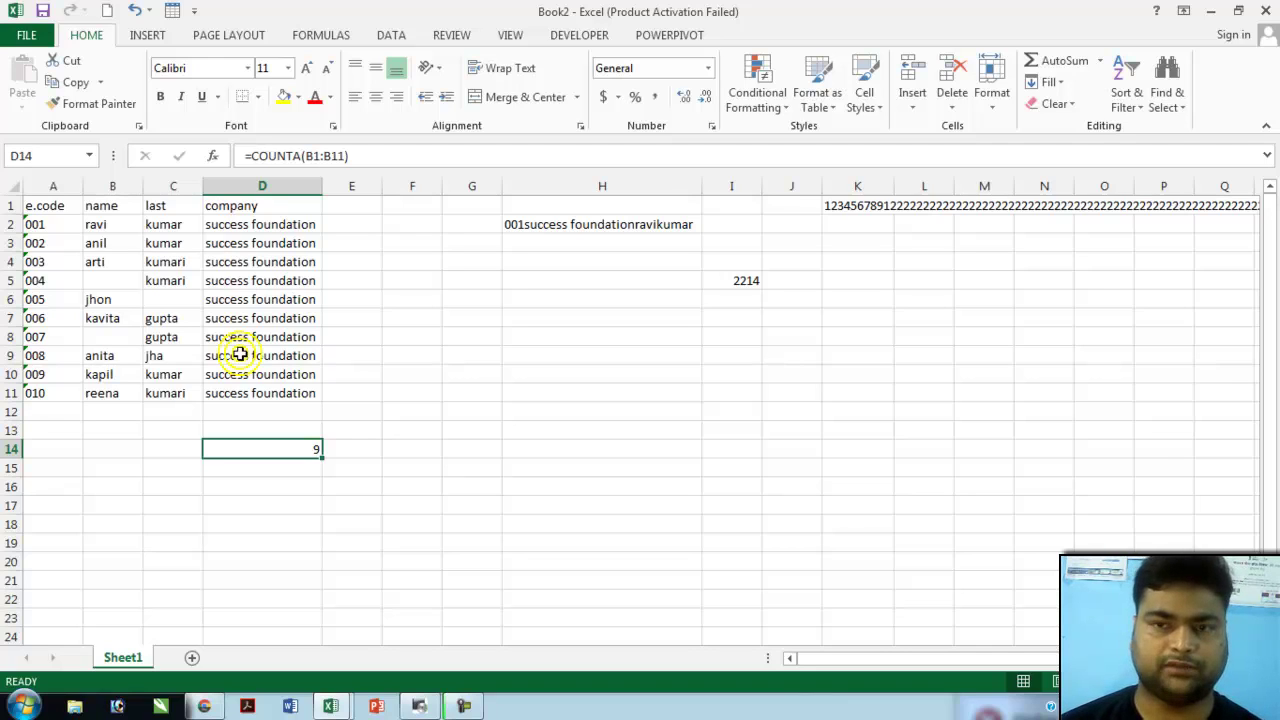
key("ctrl+n")
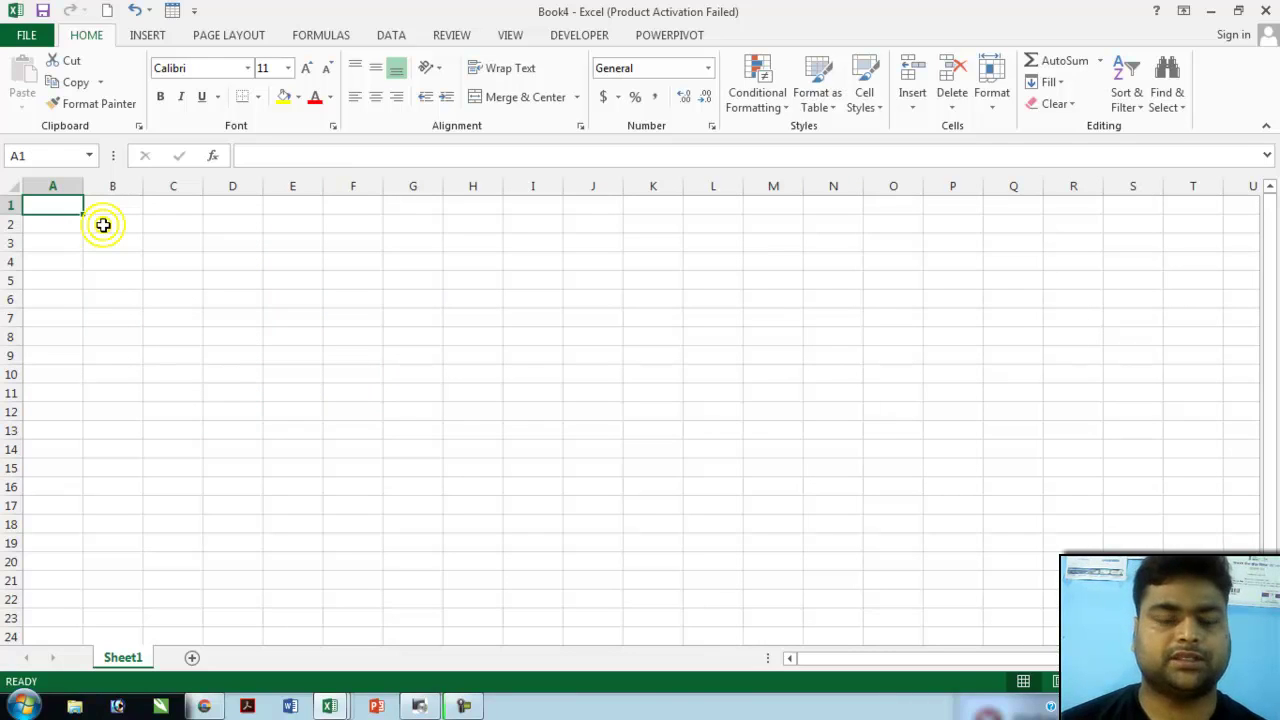
- Enter the header 'age' in A1 followed by the first ages 1 and 15
type("age")
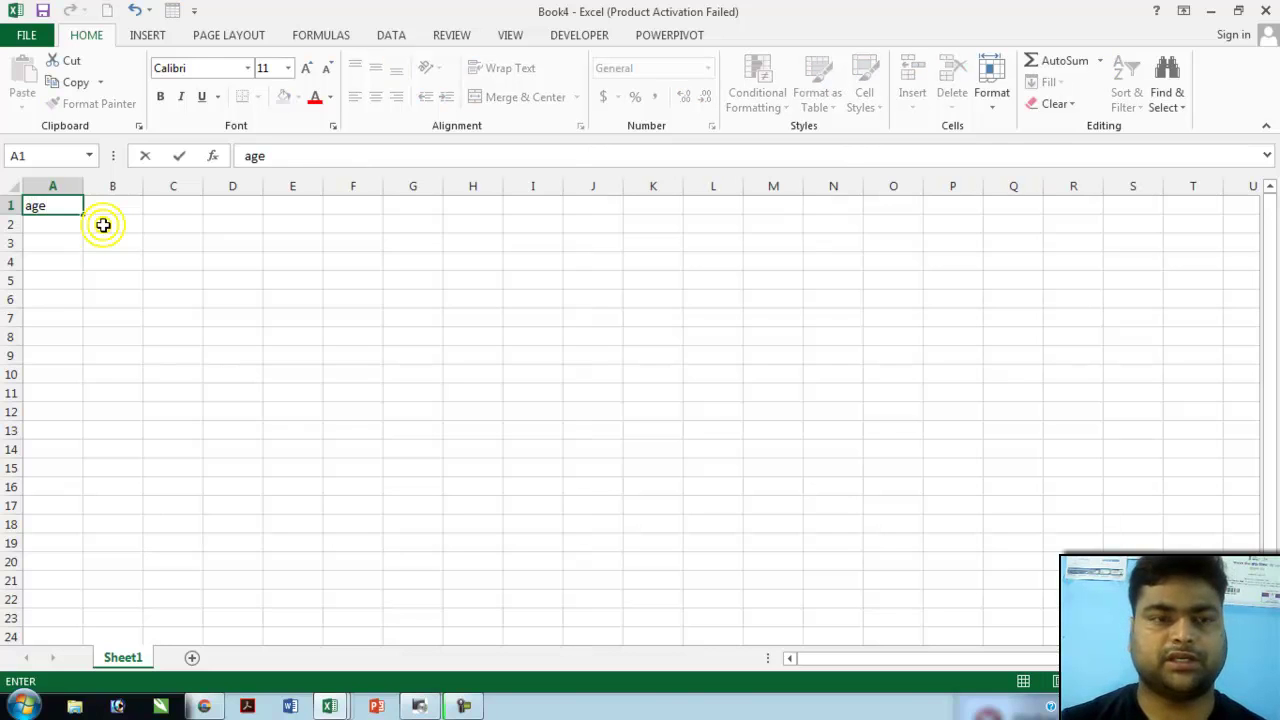
key("Return")
type("1")
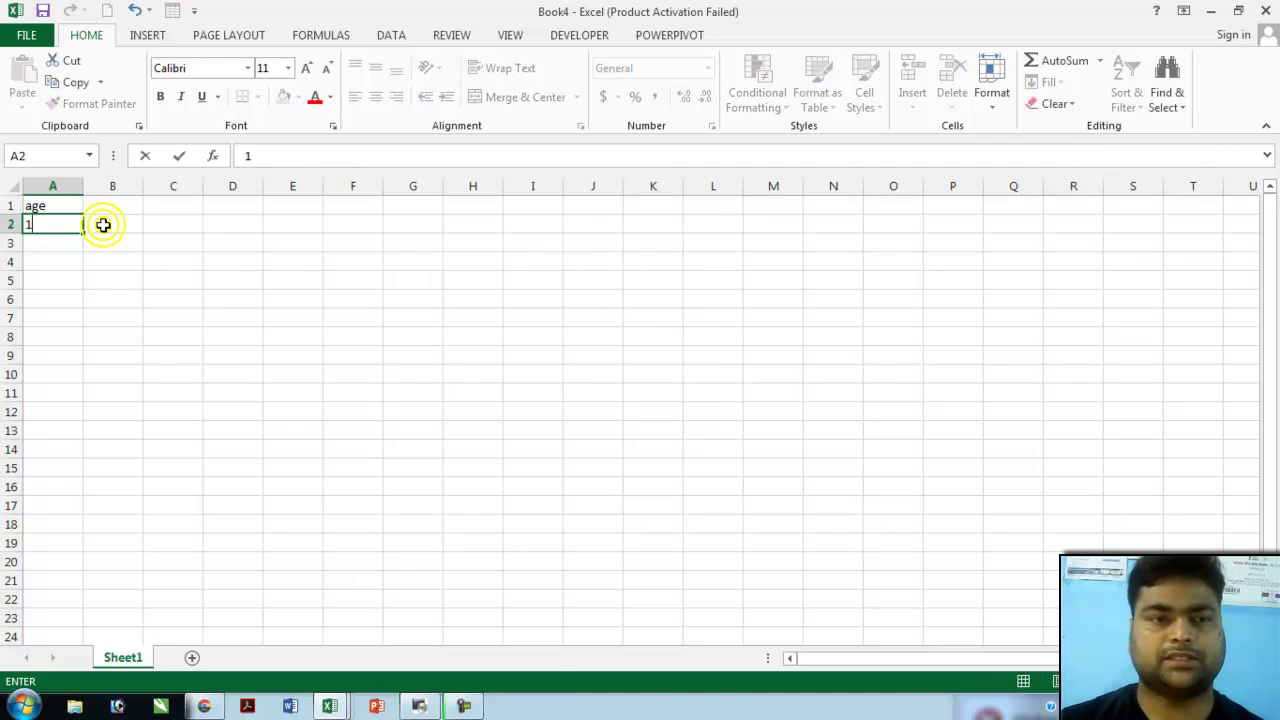
key("Return")
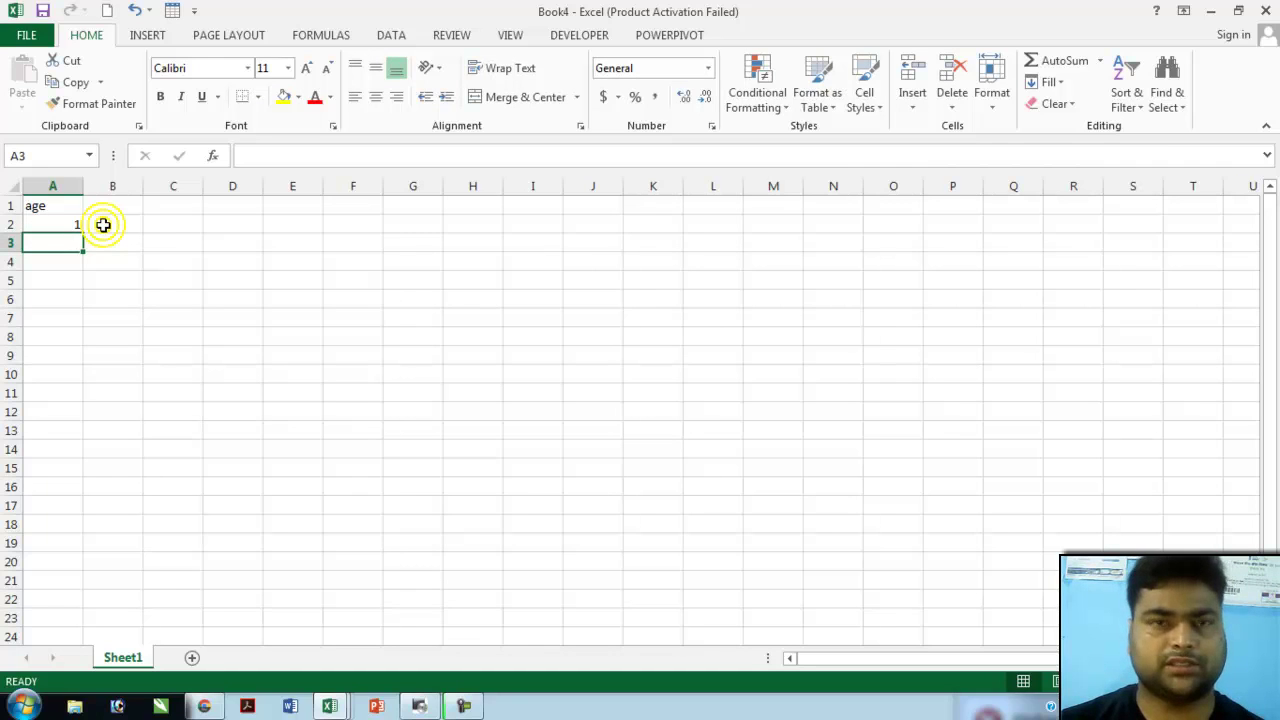
type("15")
key("Return")
- Continue the age column with 19, 20, 75 and 85 down to A19
type("19")
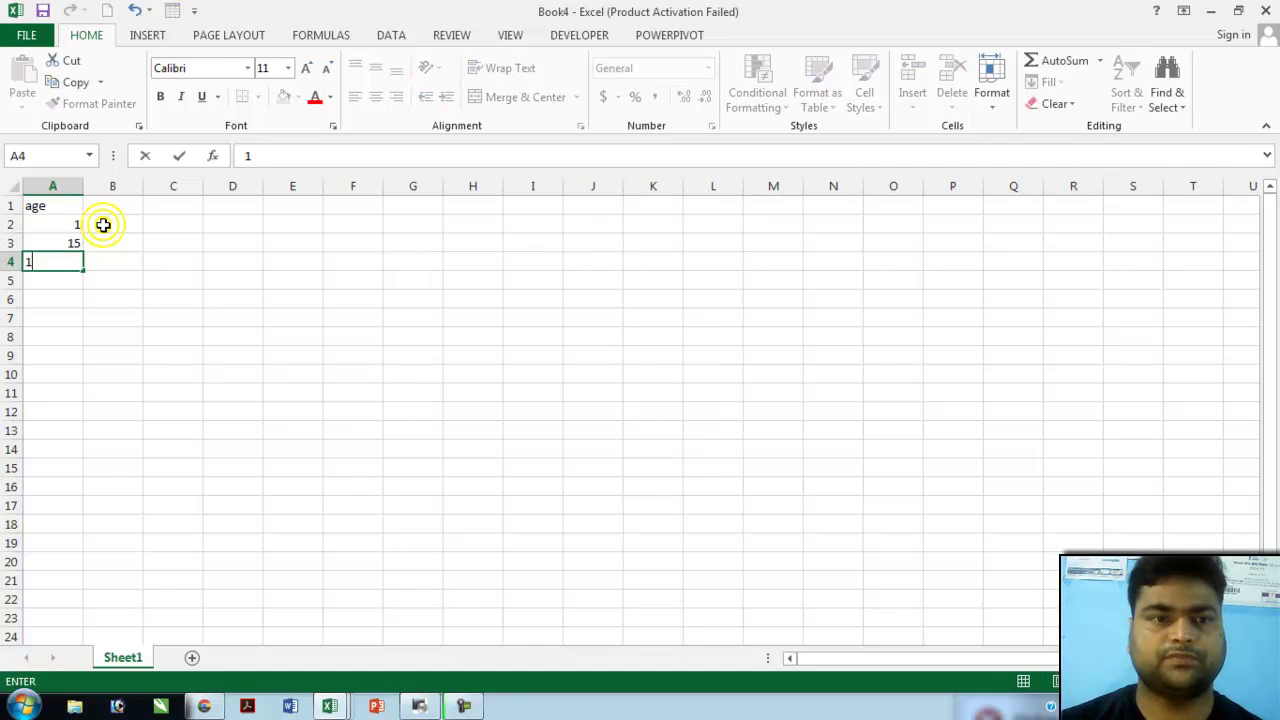
key("Return")
type("20")
key("Return")
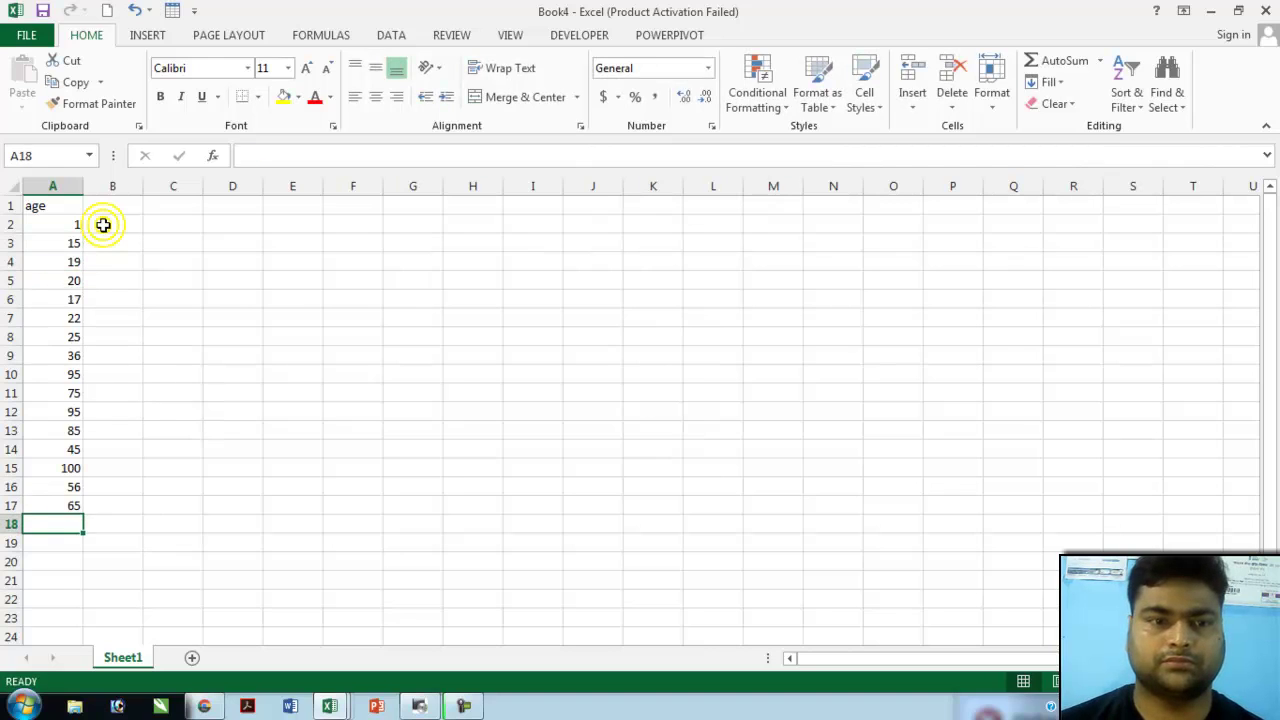
type("75")
key("Return")
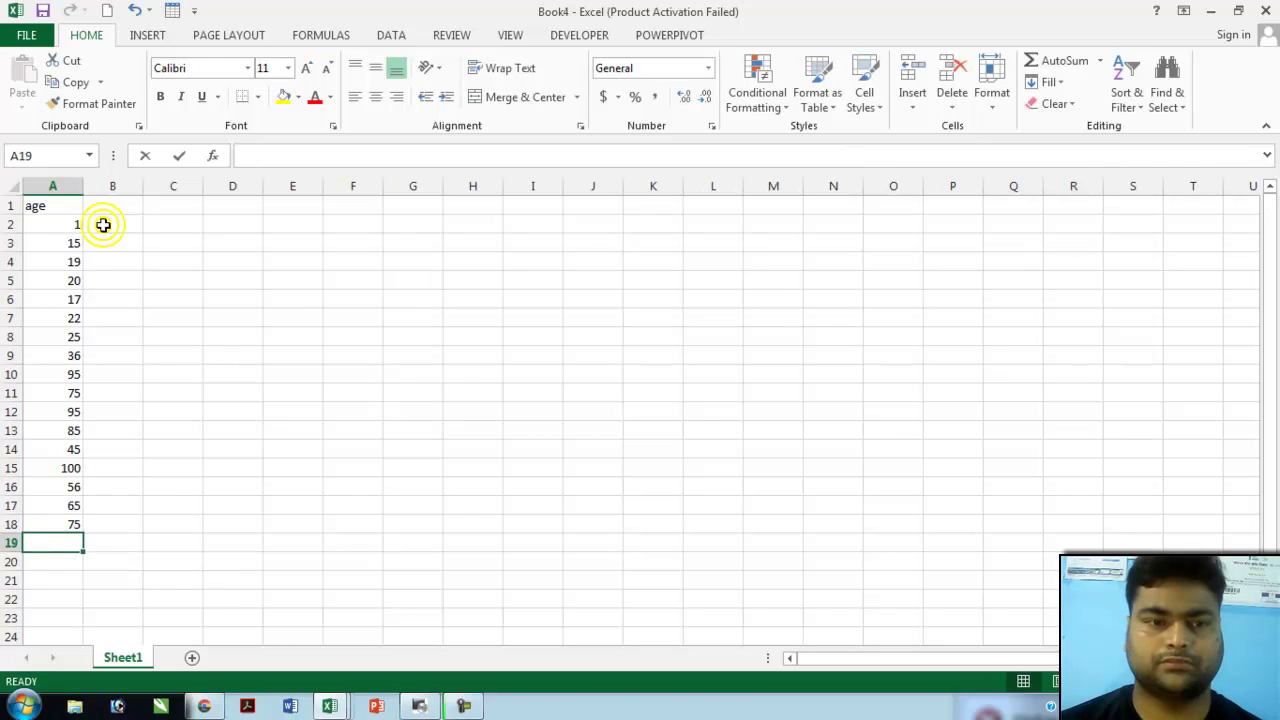
type("85")
key("Return")
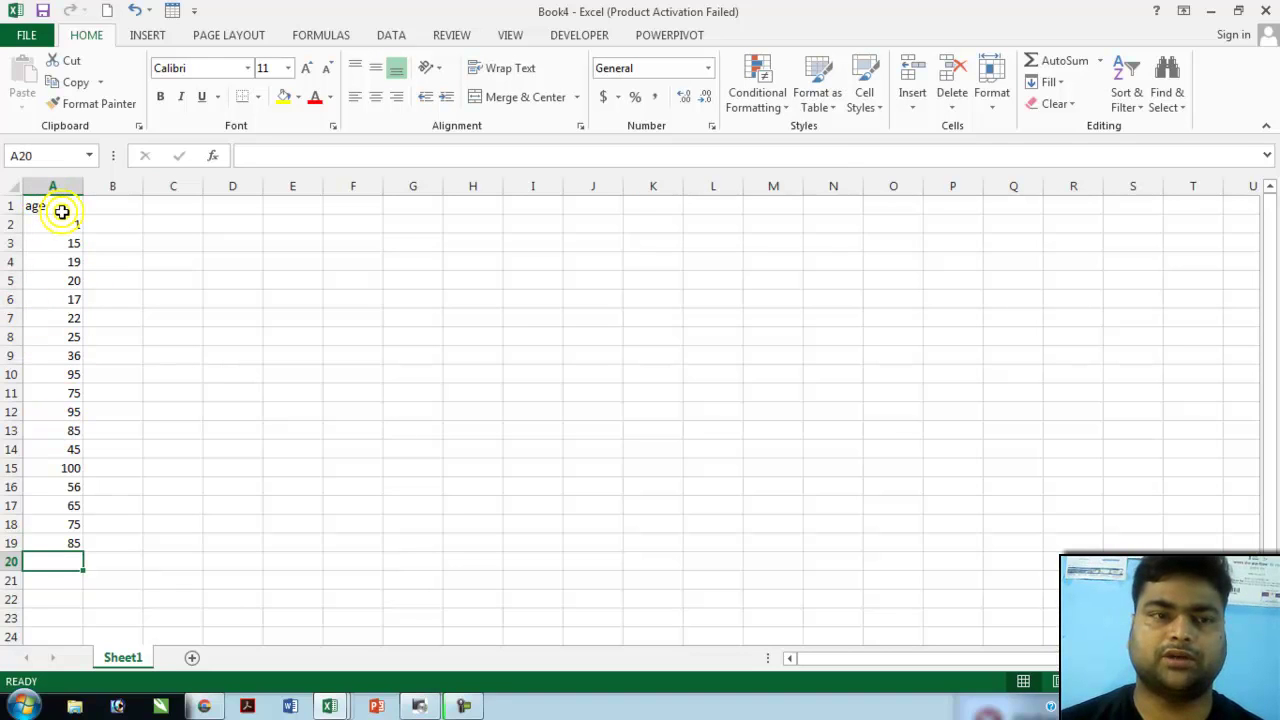
- Select the ages in A2:A19 and start a new Conditional Formatting rule for them
left_click_drag(62, 211, 51, 283)
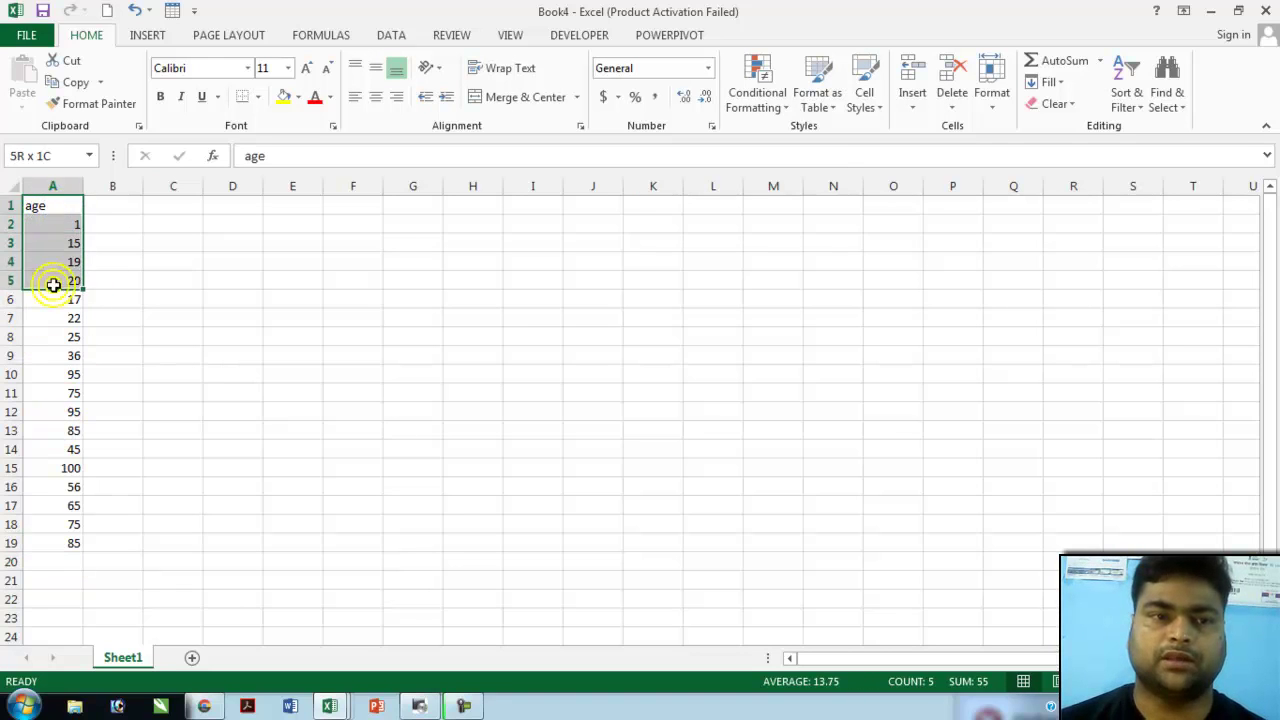
left_click(60, 224)
left_click_drag(60, 224, 78, 549)
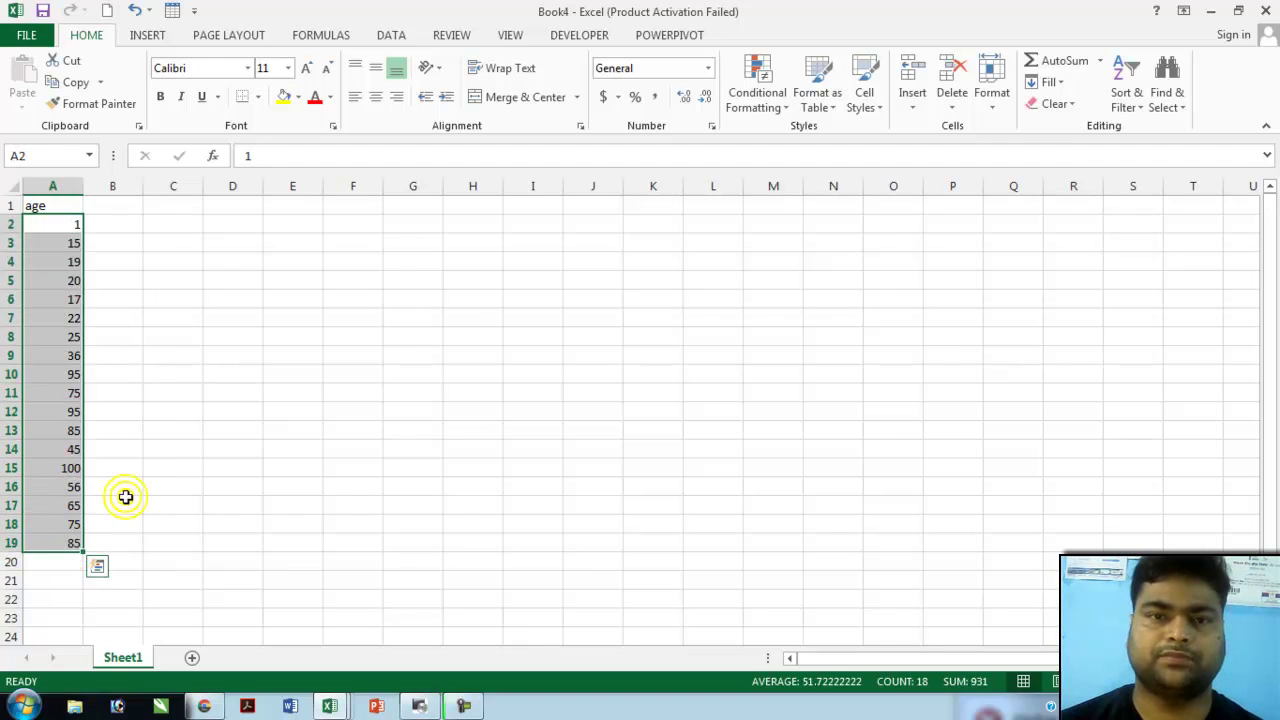
left_click(774, 108)
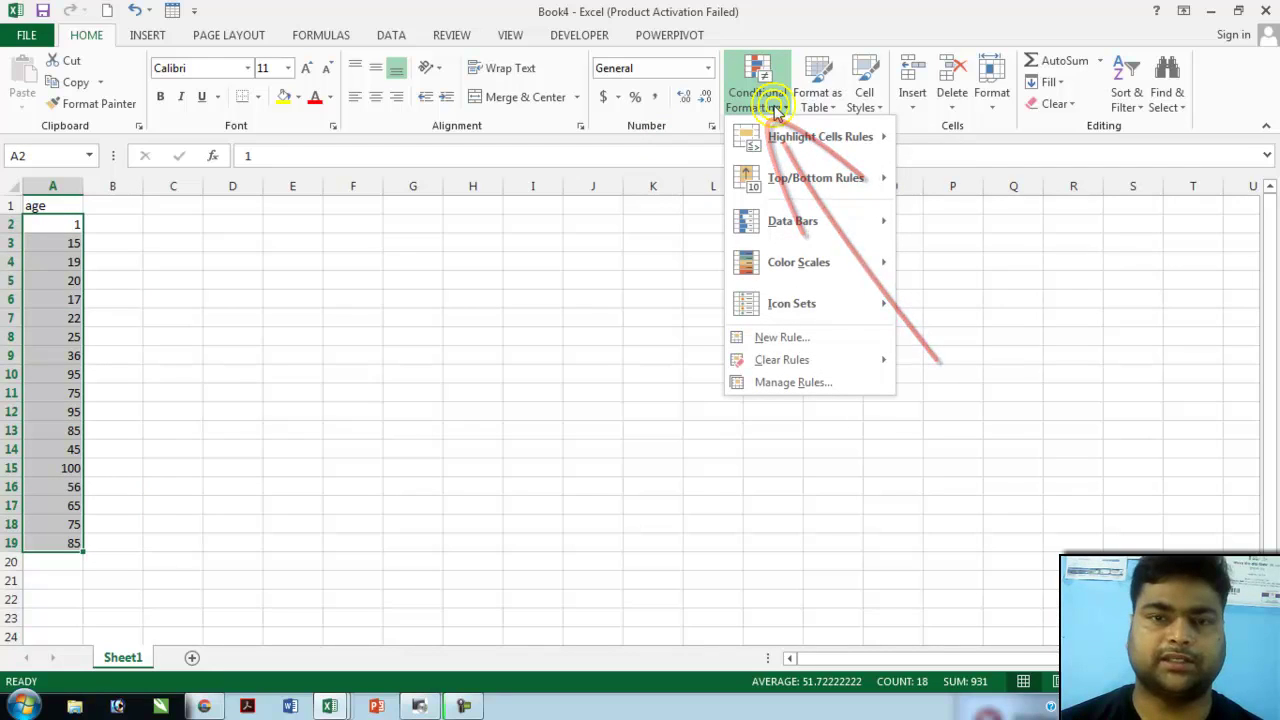
left_click(788, 338)
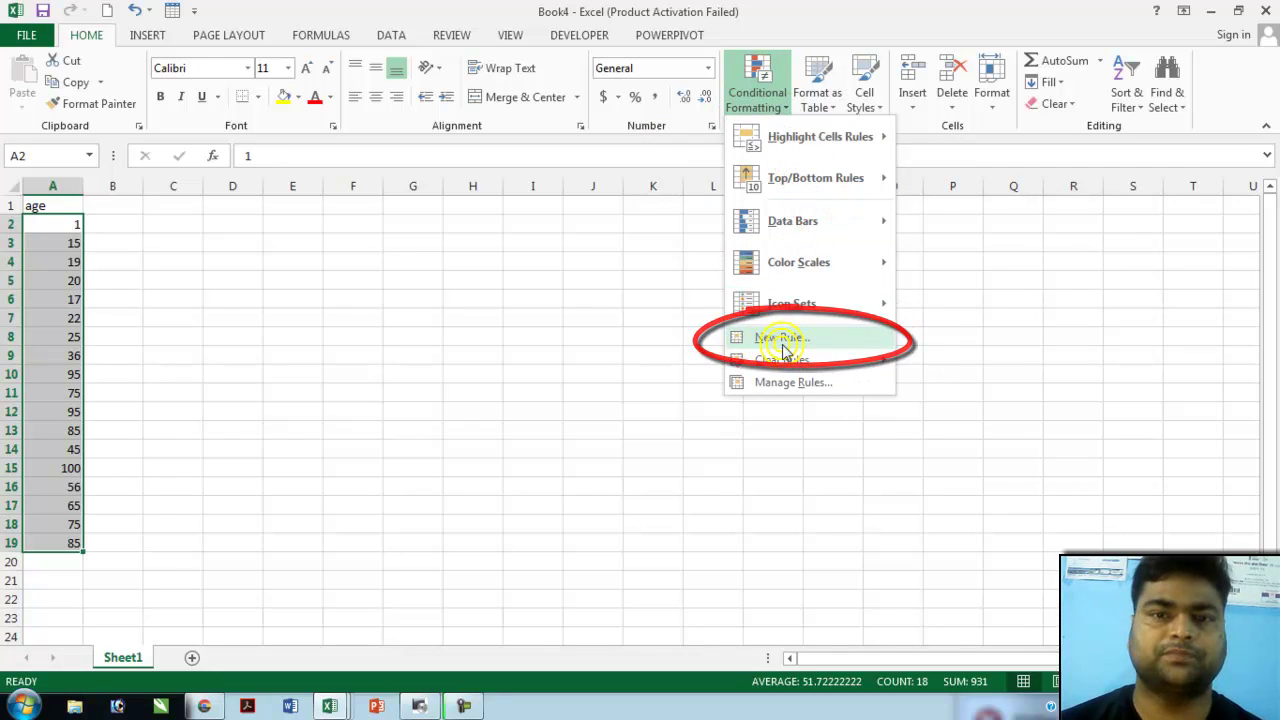
left_click(784, 345)
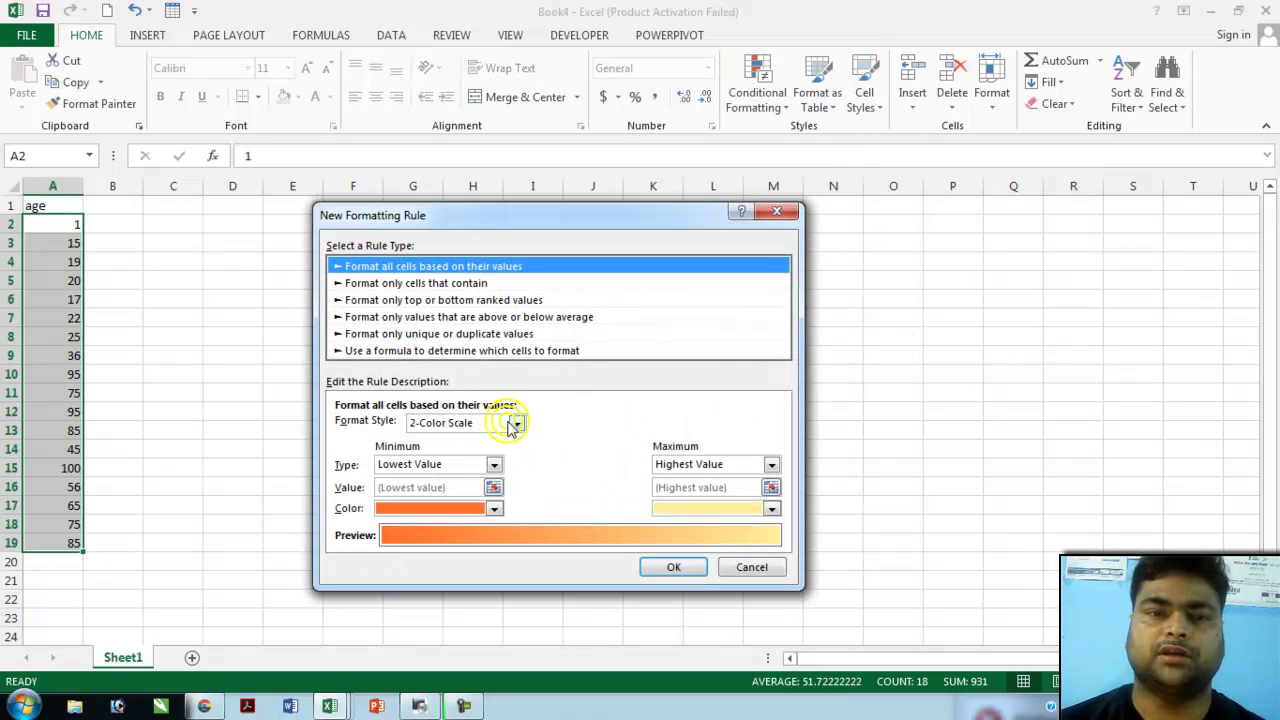
- Choose the 2-Color Scale style with Number as both the minimum and maximum type
left_click(514, 423)
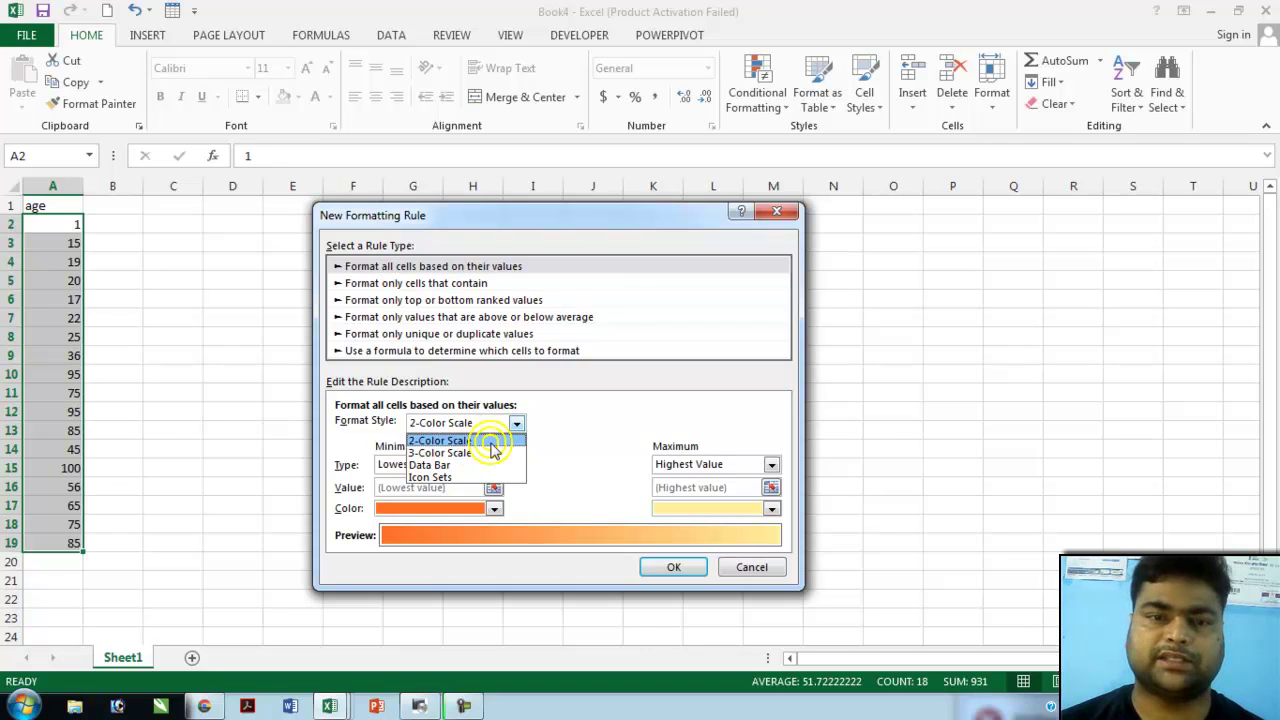
left_click(491, 449)
left_click(494, 465)
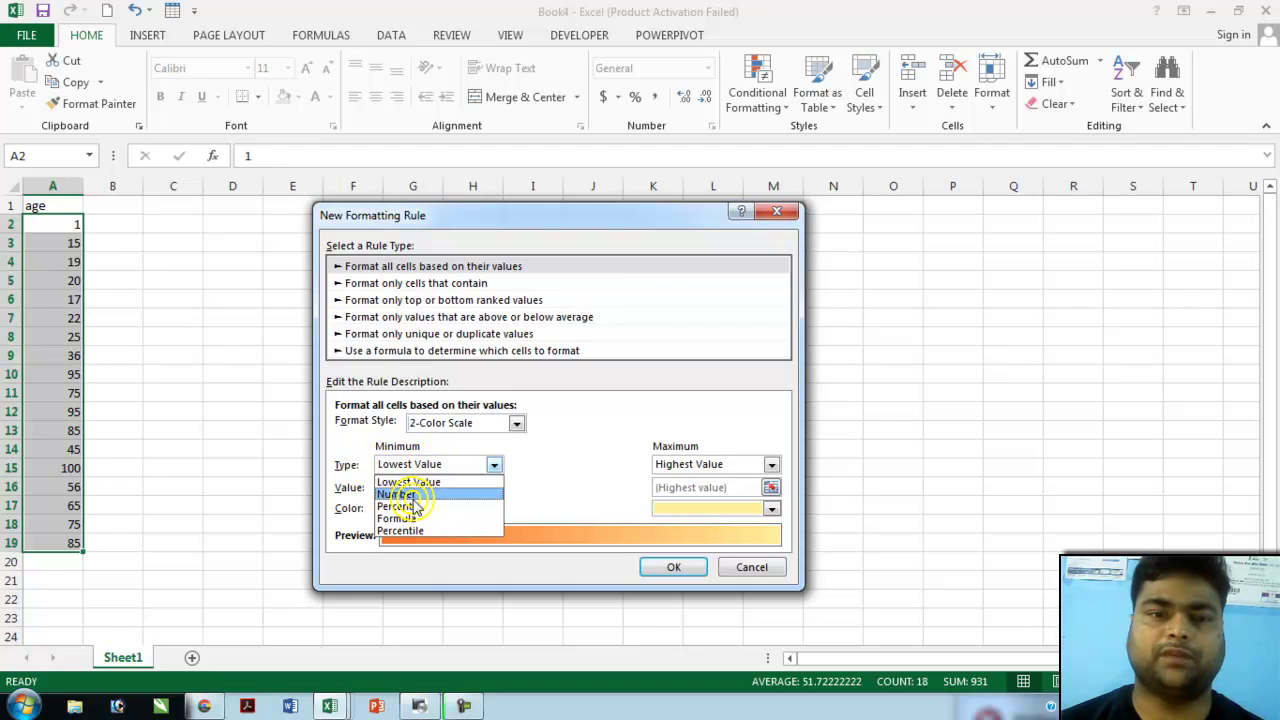
left_click(412, 494)
left_click(700, 465)
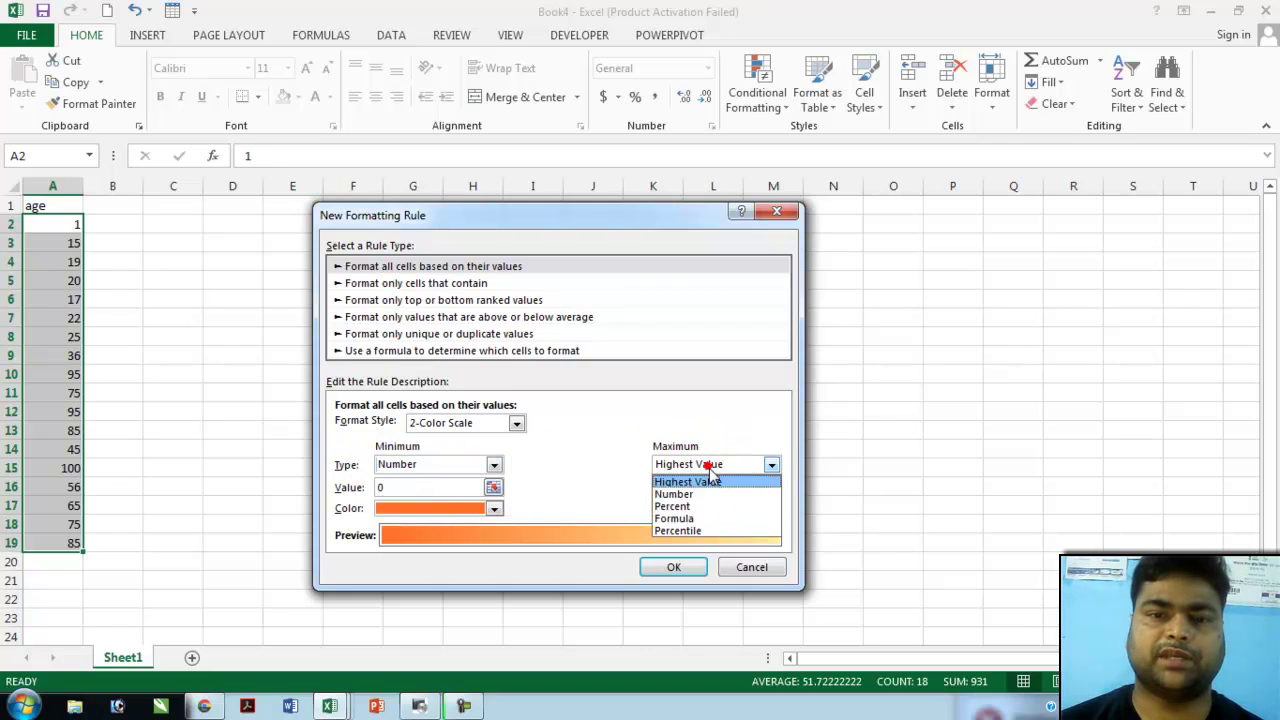
left_click(693, 494)
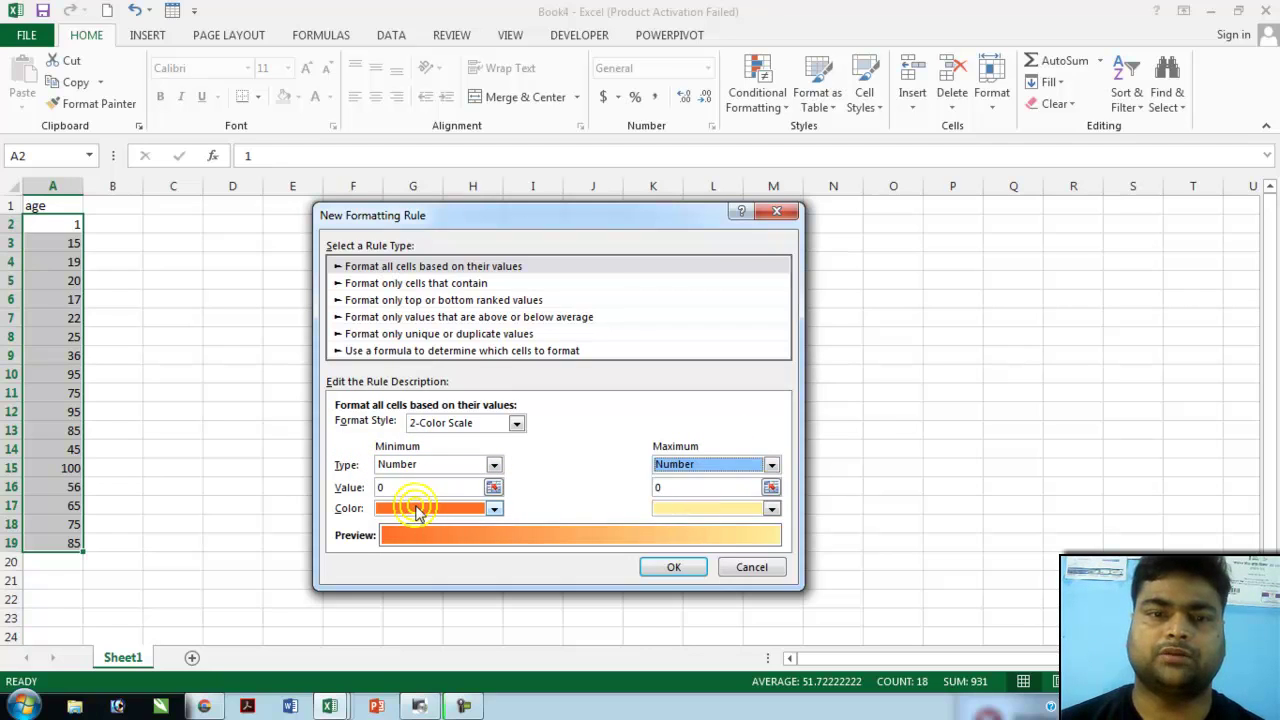
- Set both ends to 50, colour the minimum red and maximum yellow, and apply the rule
left_click(403, 487)
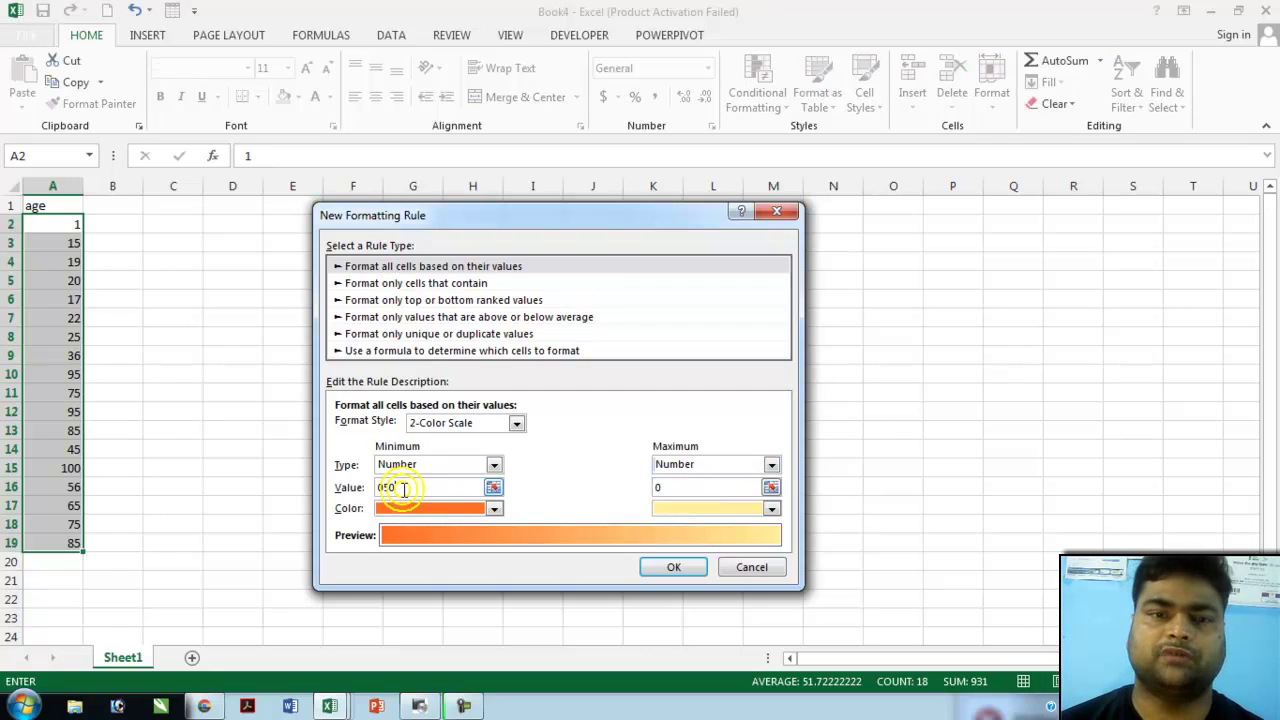
left_click(493, 508)
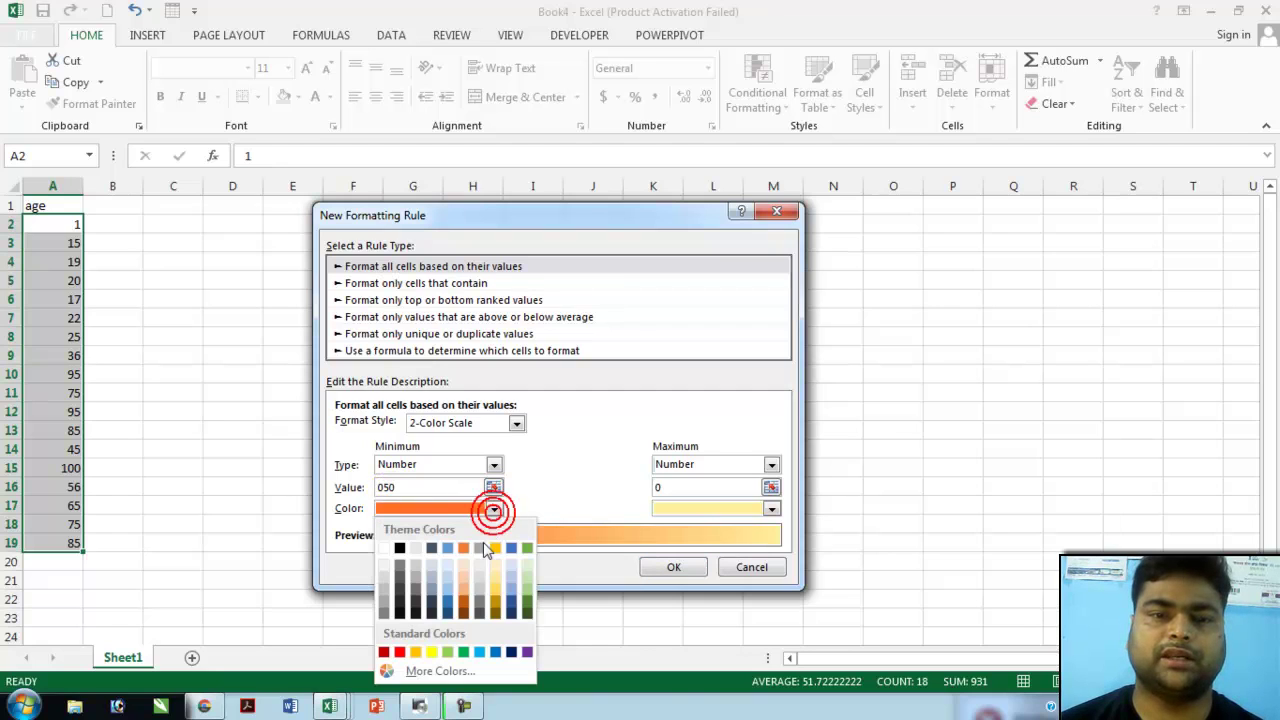
left_click(399, 652)
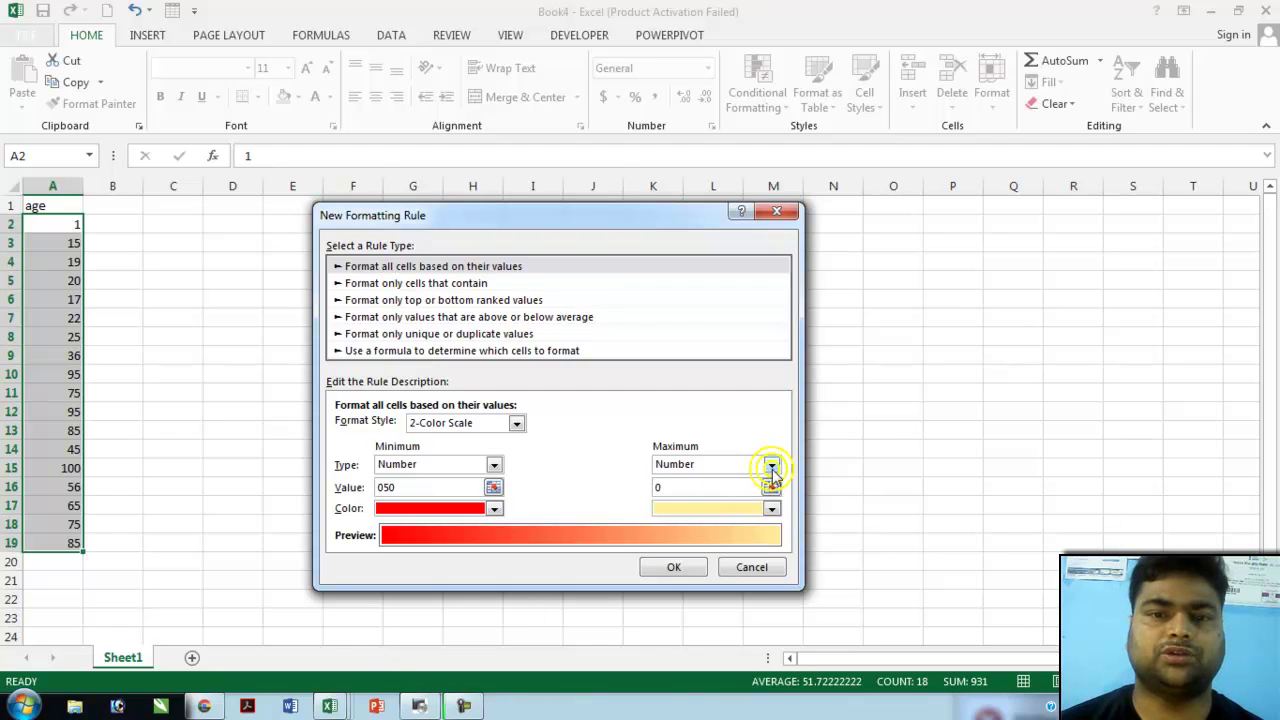
left_click(528, 535)
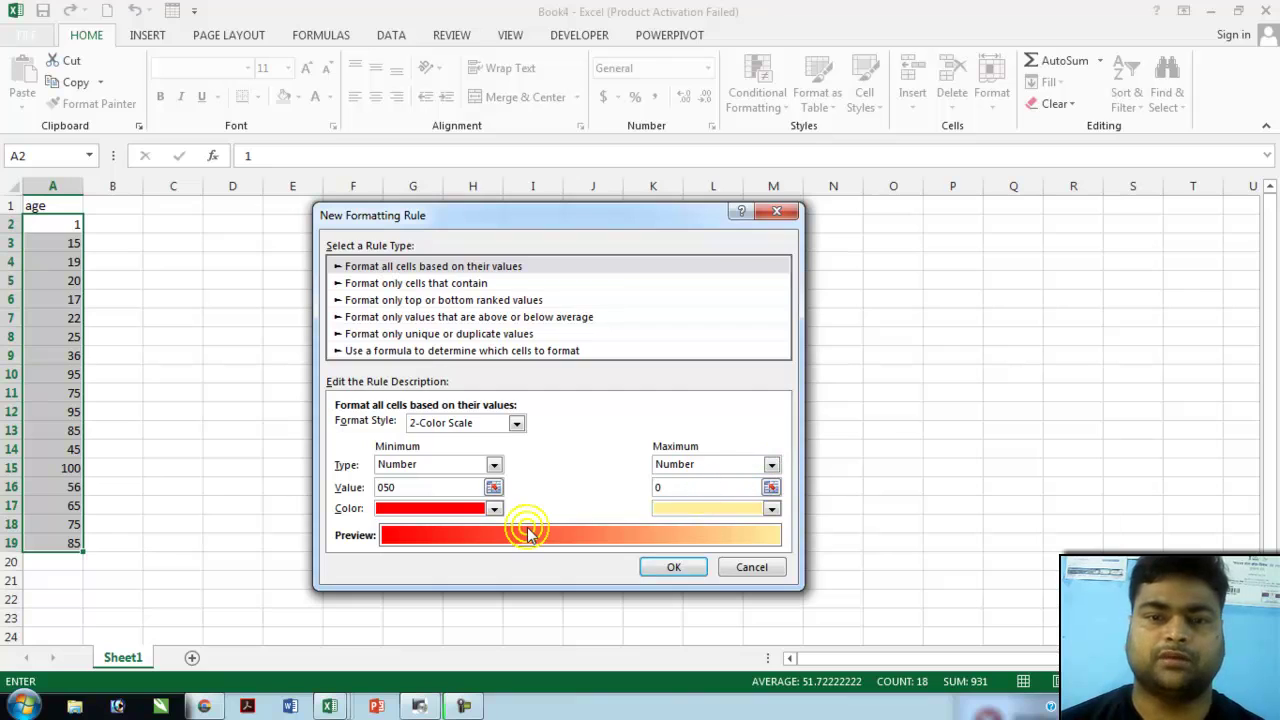
left_click(772, 510)
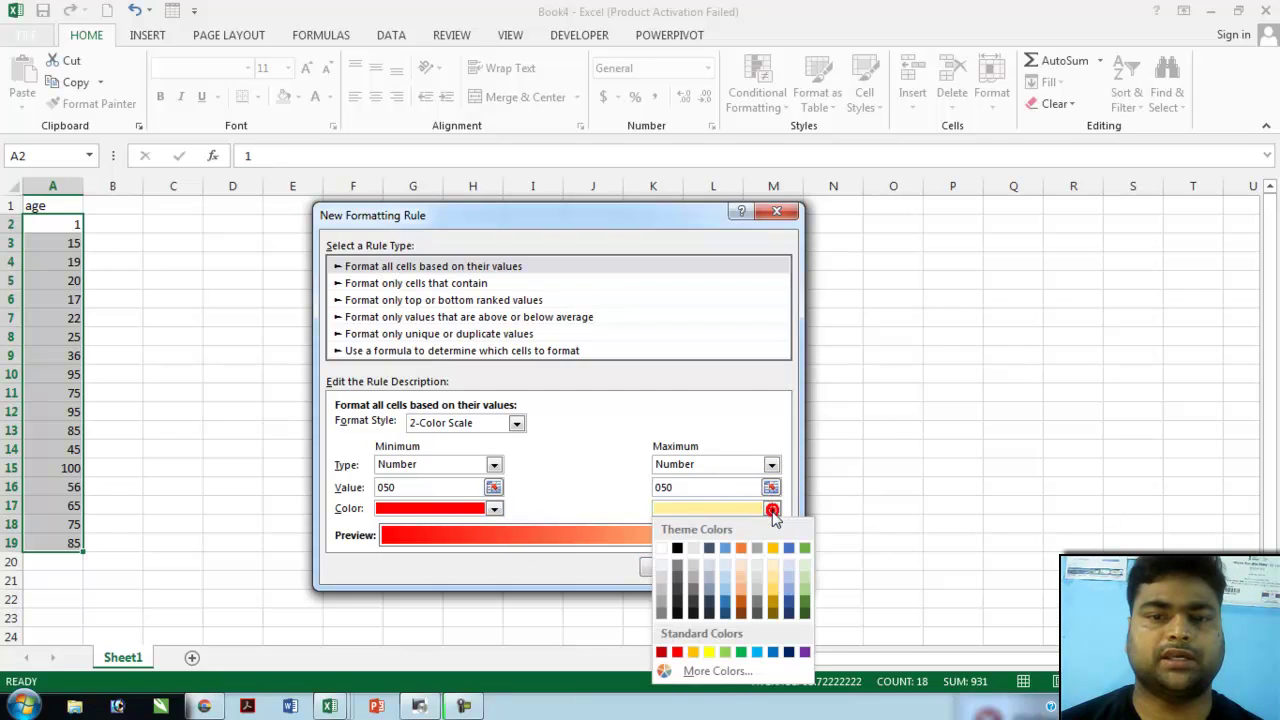
left_click(709, 653)
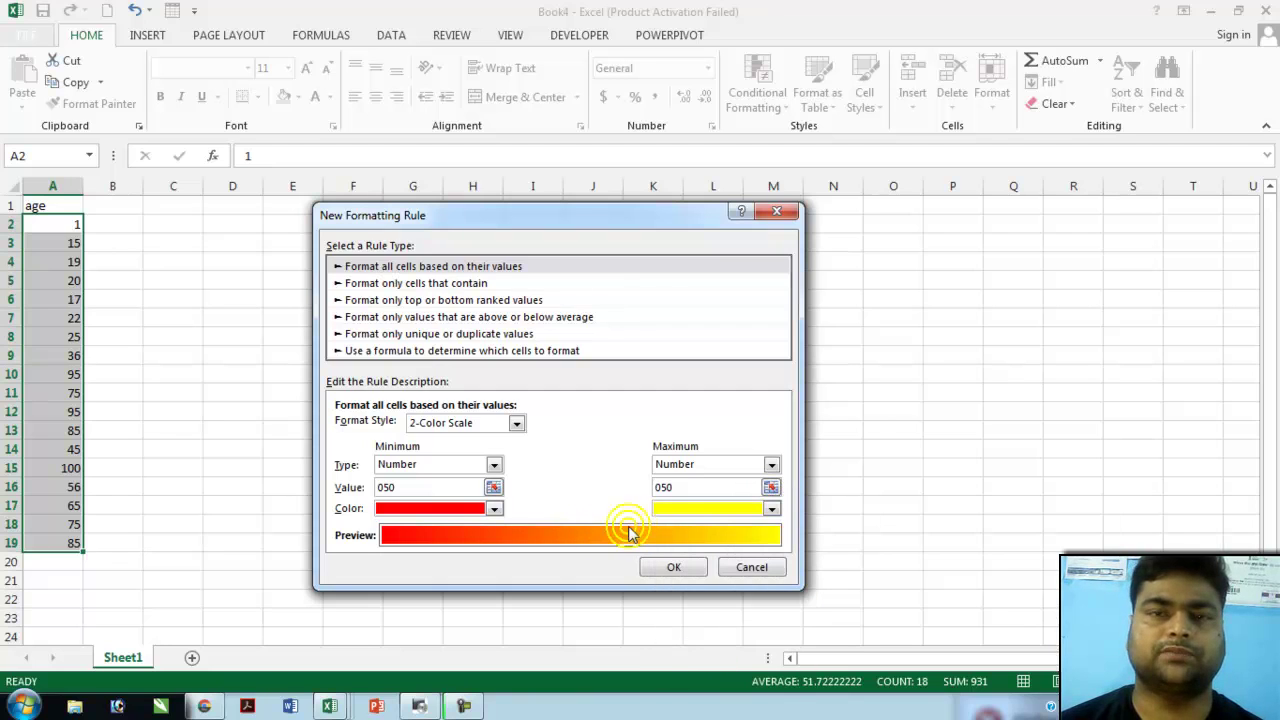
left_click(684, 568)
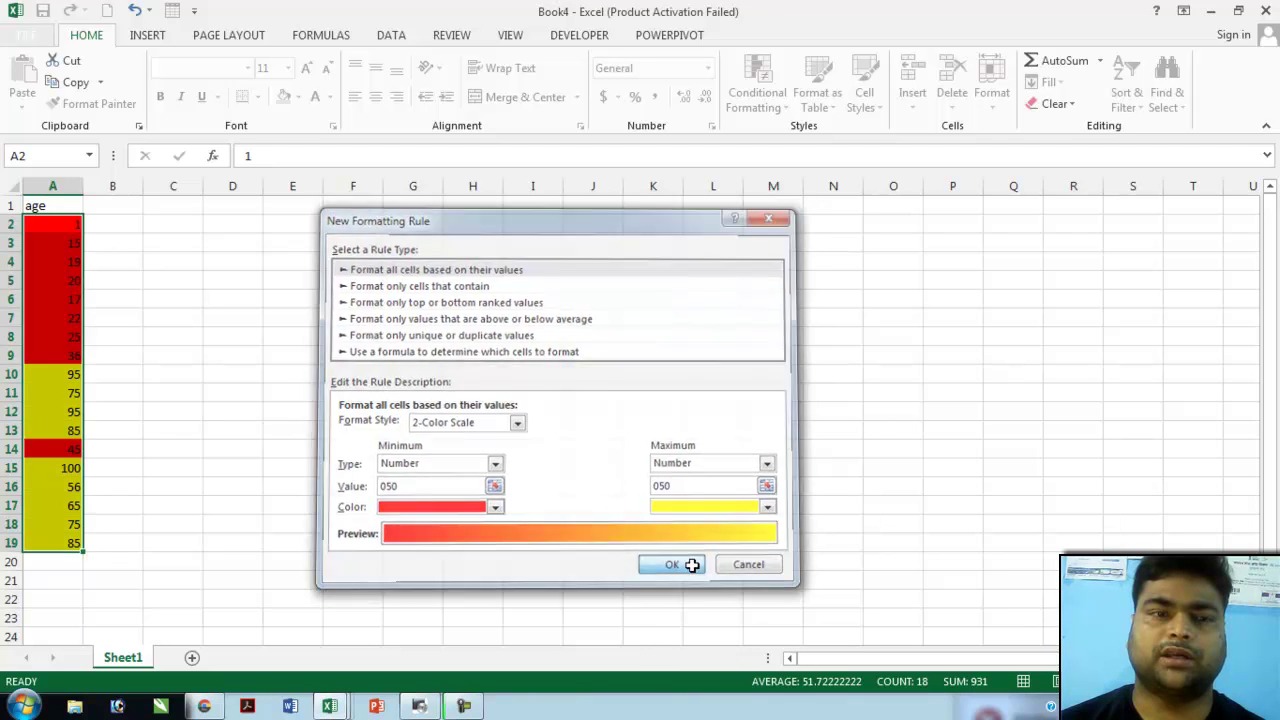
left_click(119, 370)
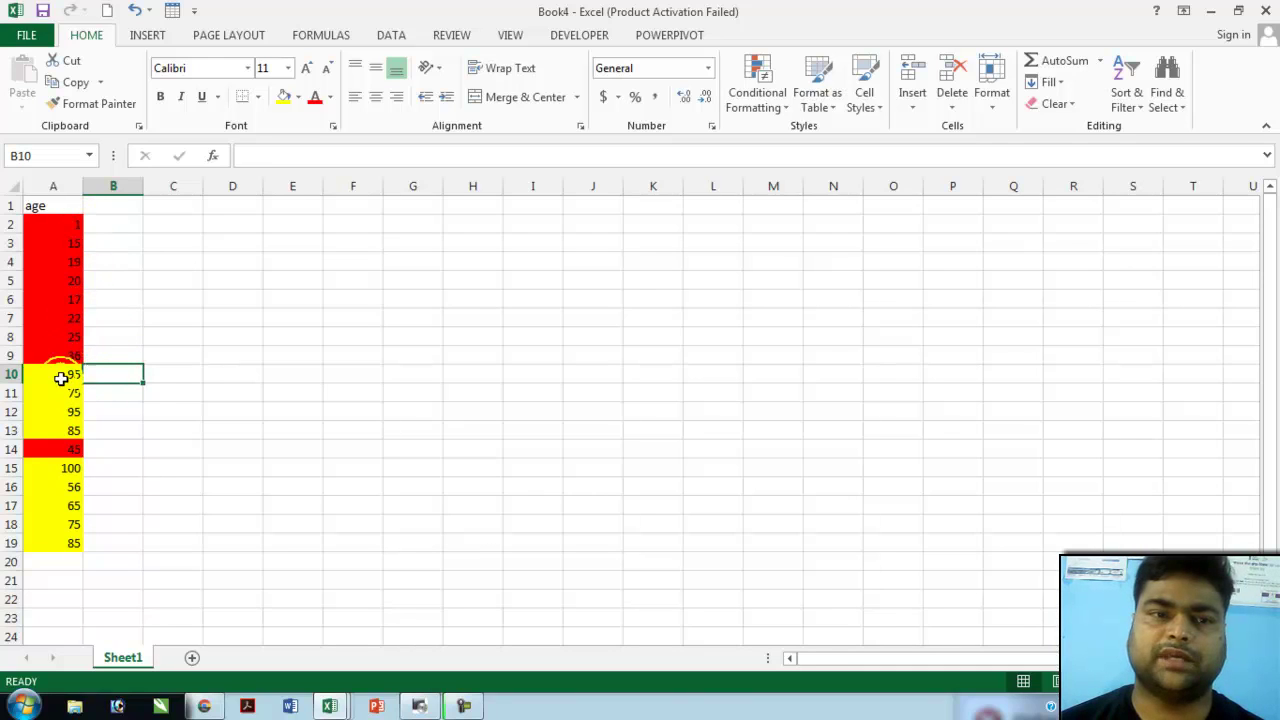
left_click_drag(51, 224, 51, 561)
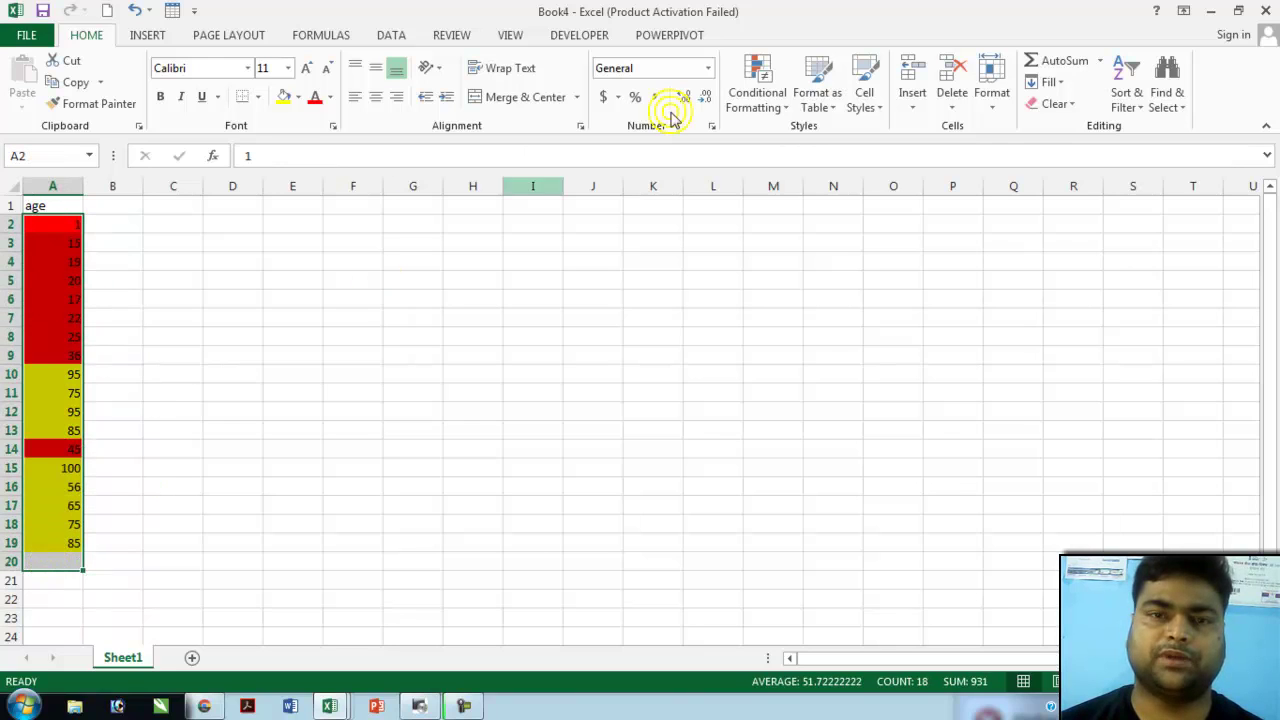
- Start a new 3-Color Scale rule with Number type for minimum, midpoint and maximum
left_click(768, 104)
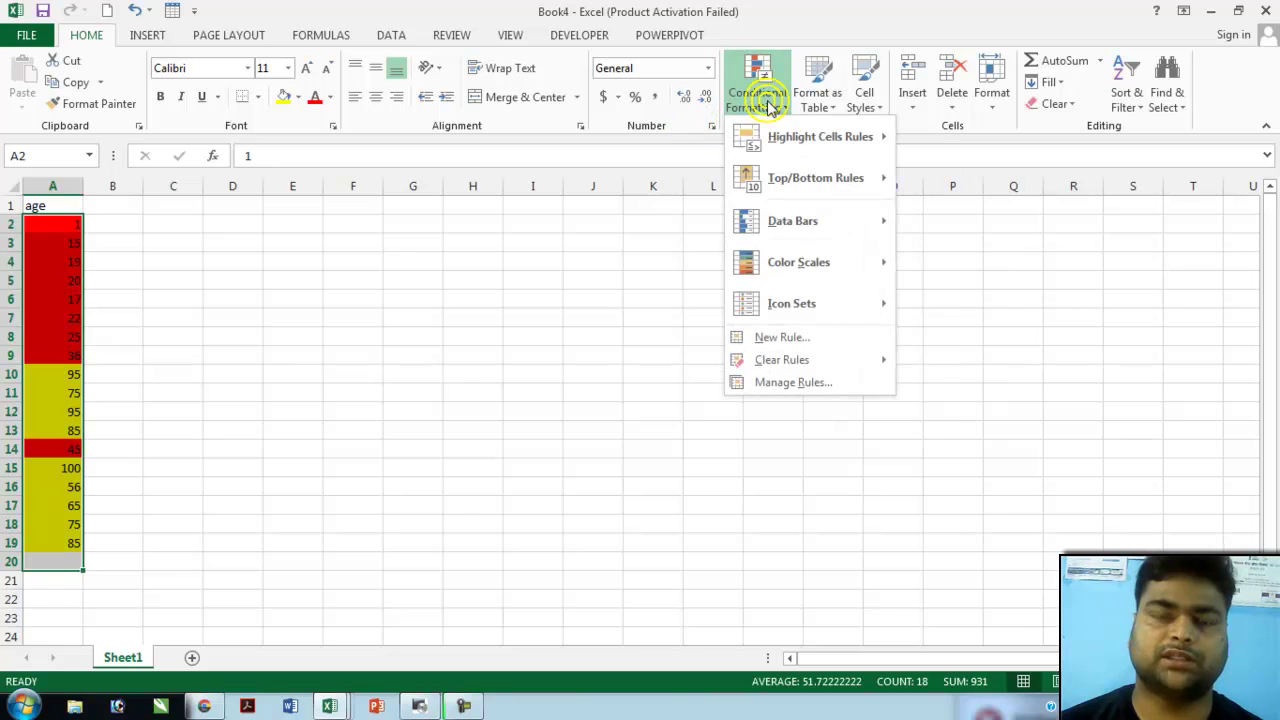
left_click(790, 338)
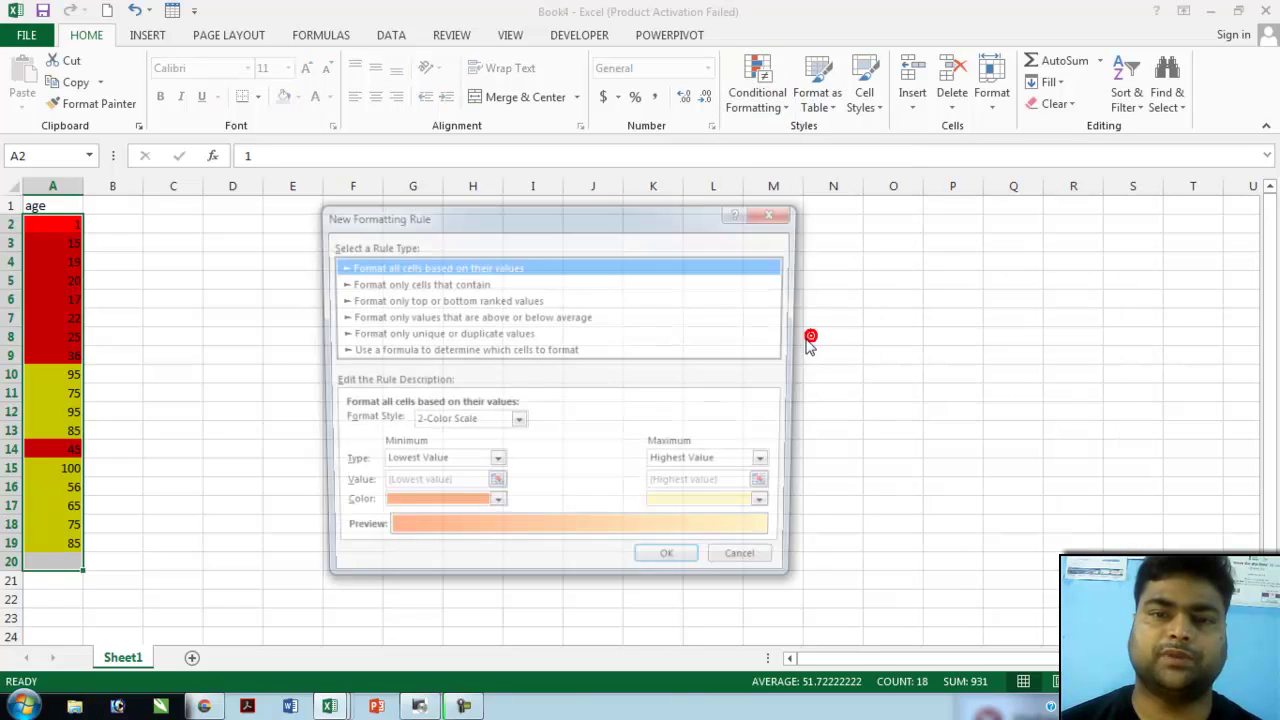
left_click(515, 423)
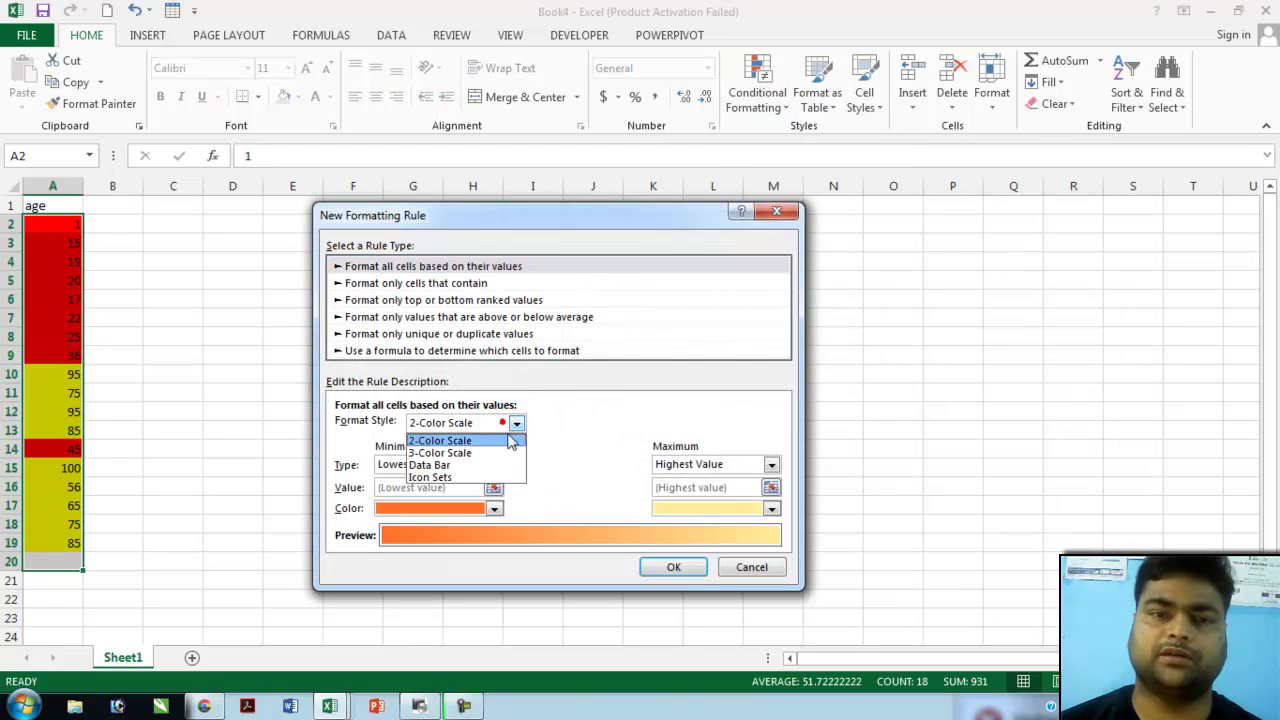
left_click(487, 453)
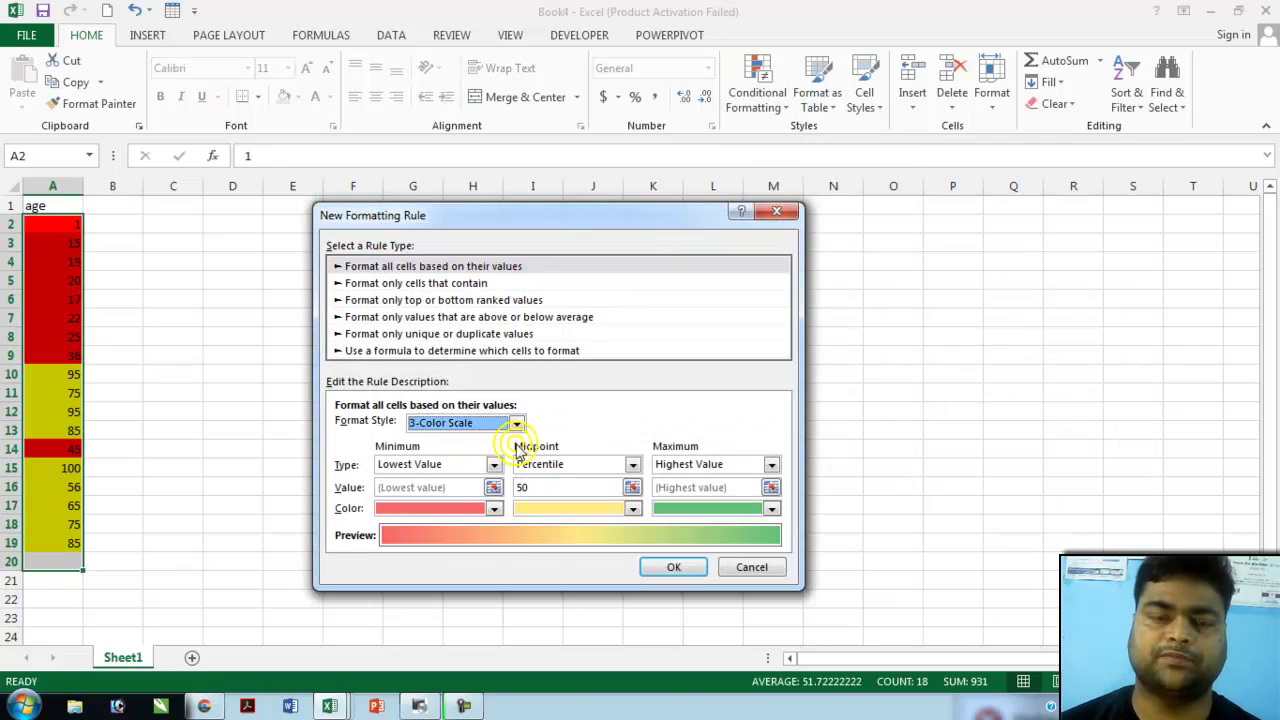
left_click(493, 464)
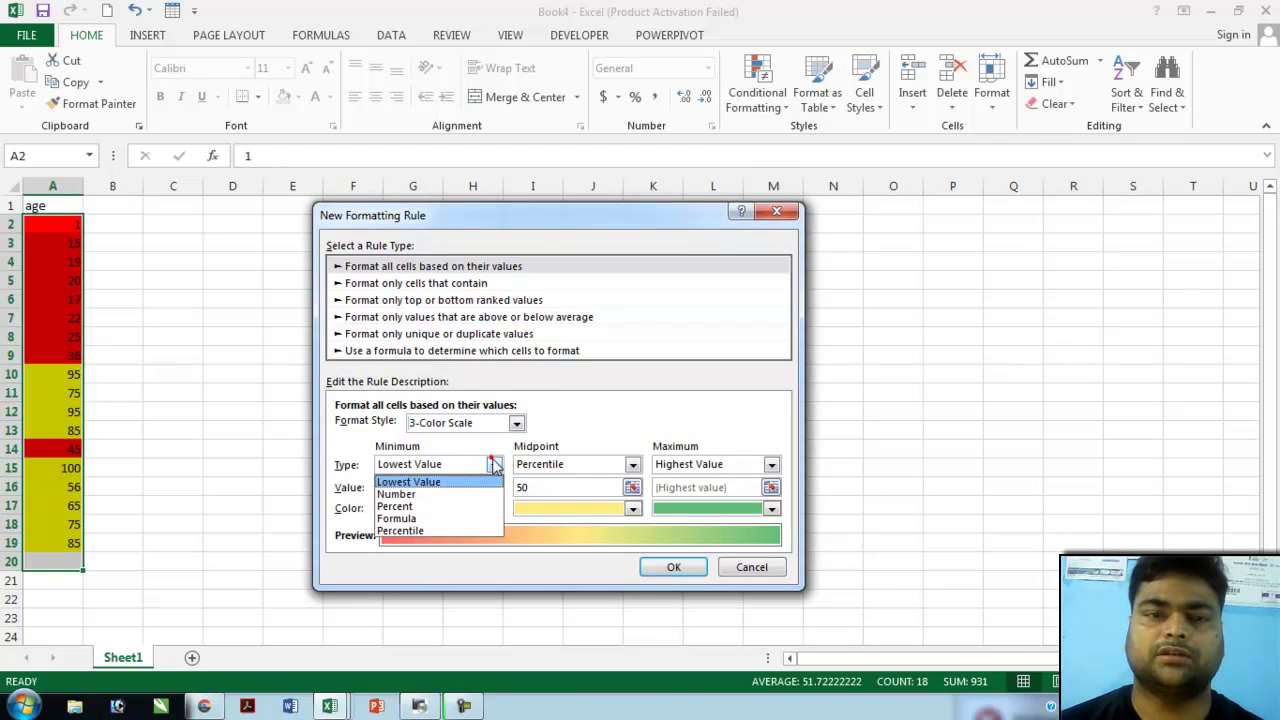
left_click(420, 494)
left_click(573, 462)
left_click(555, 482)
left_click(771, 464)
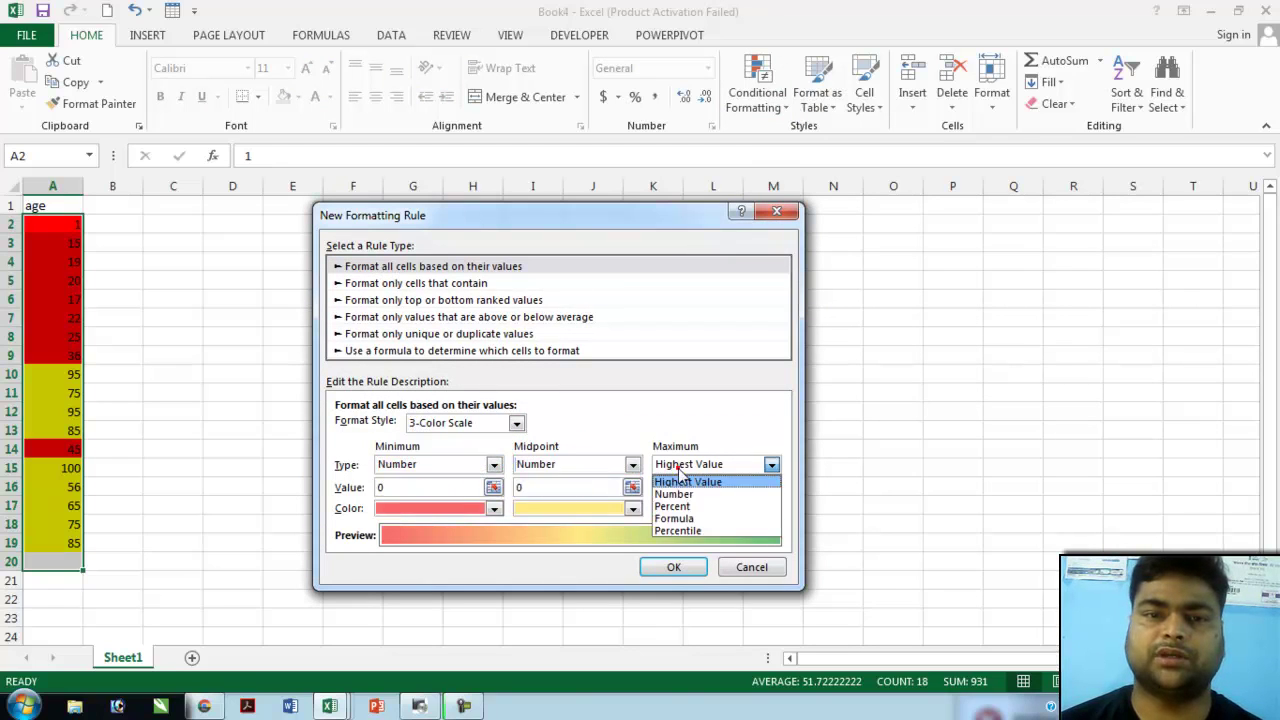
left_click(680, 492)
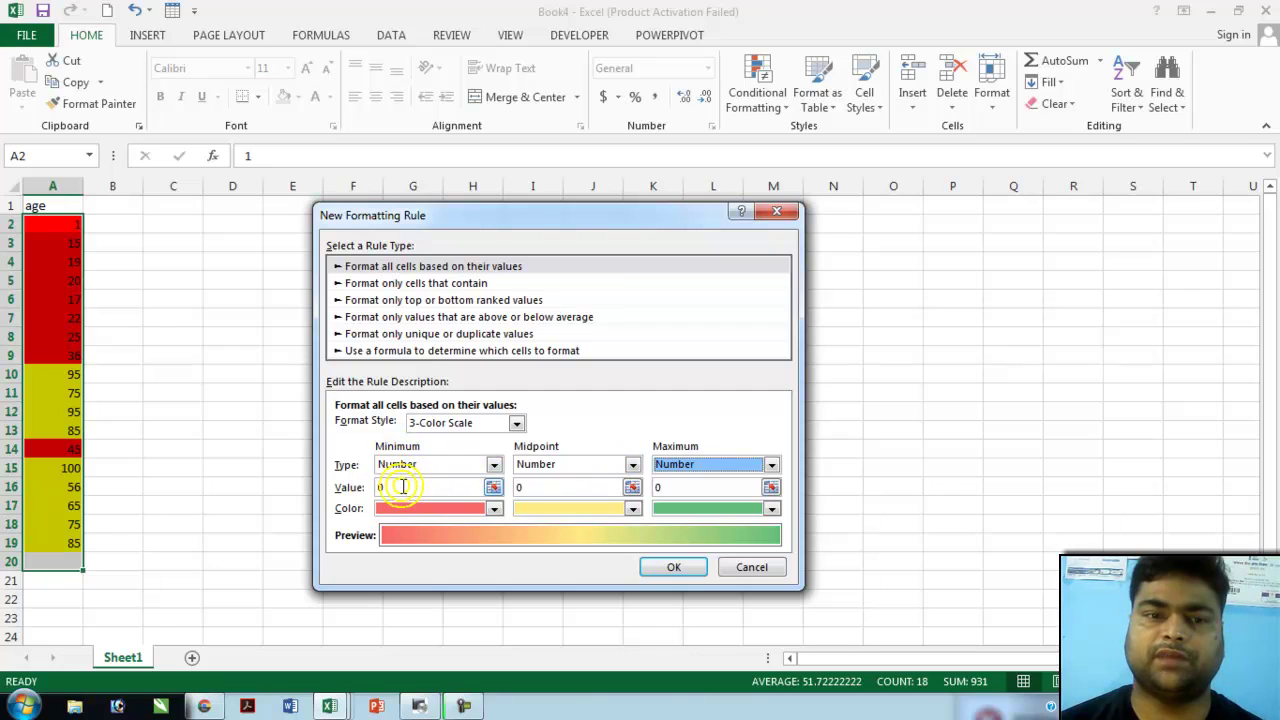
- Set values 18, 18 and 60 coloured blue, green and red, and apply the rule
left_click(403, 487)
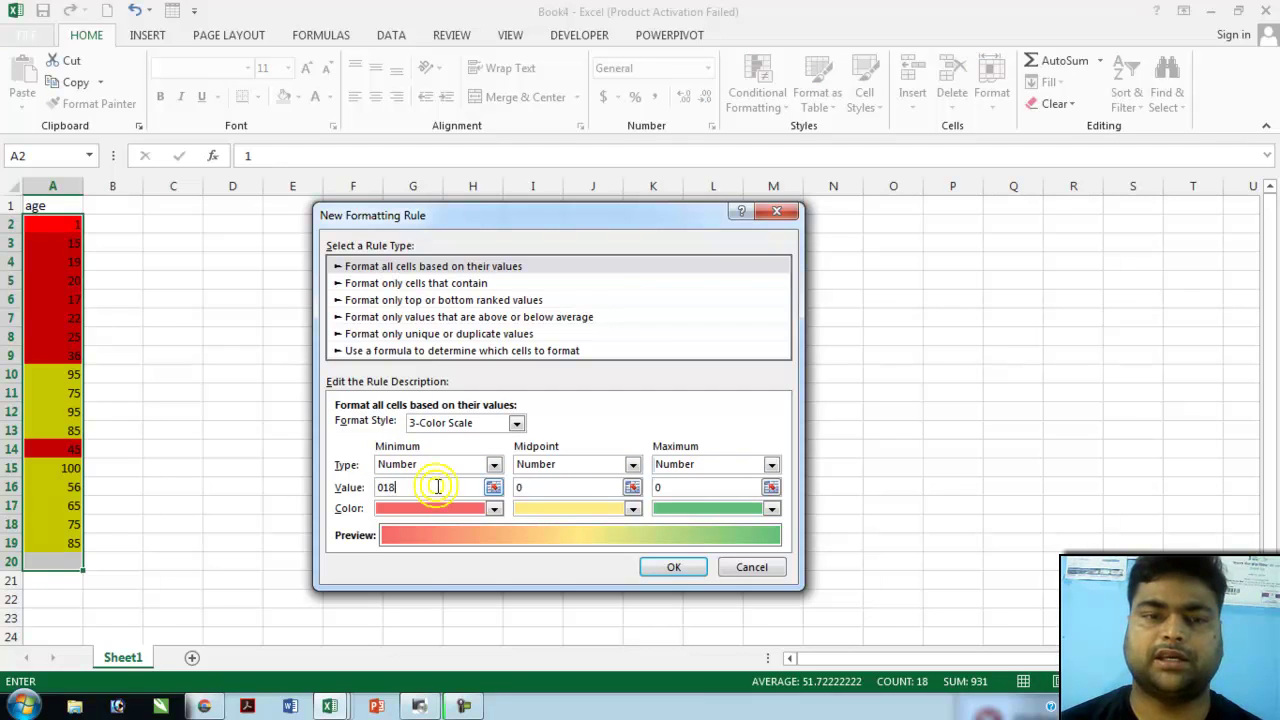
left_click(494, 508)
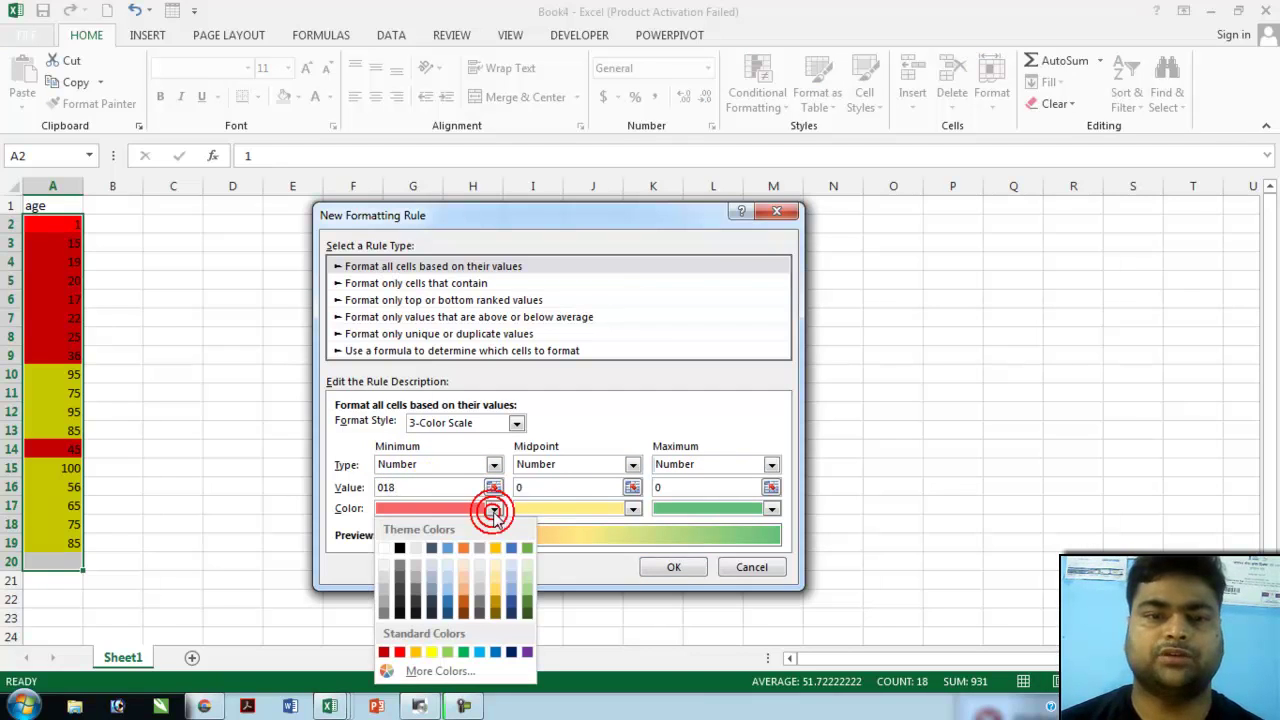
left_click(449, 548)
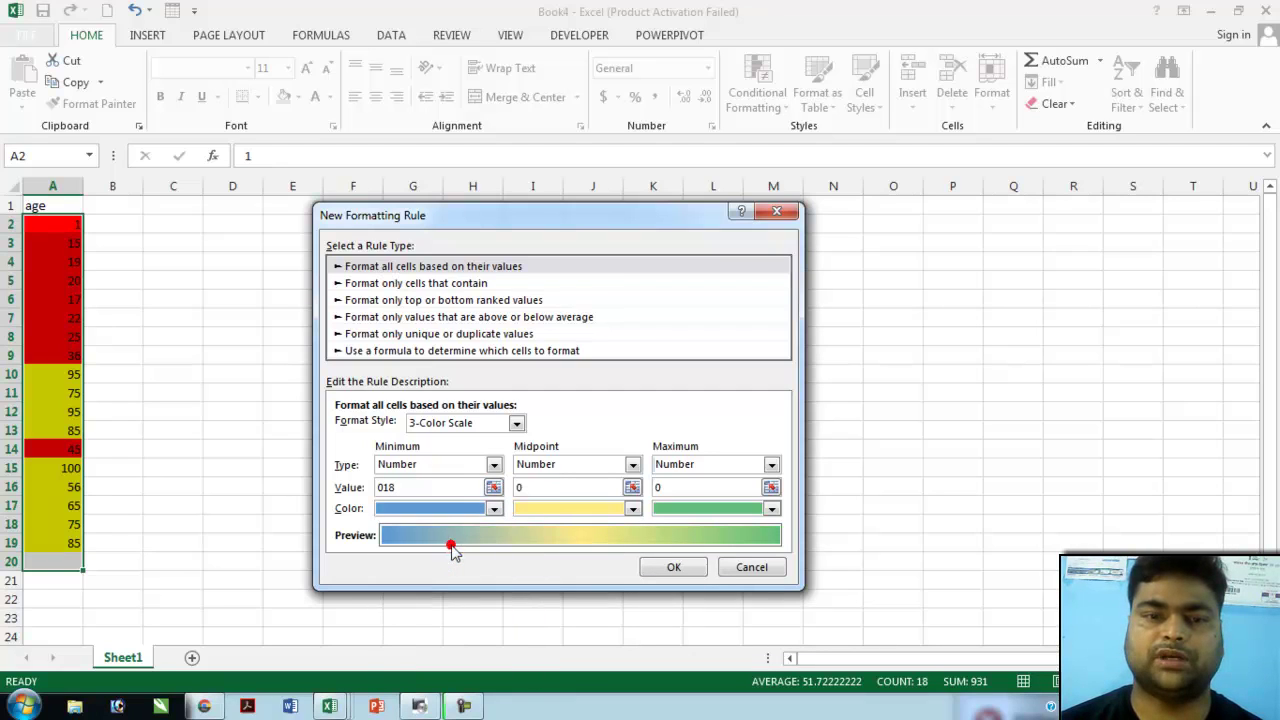
left_click(608, 483)
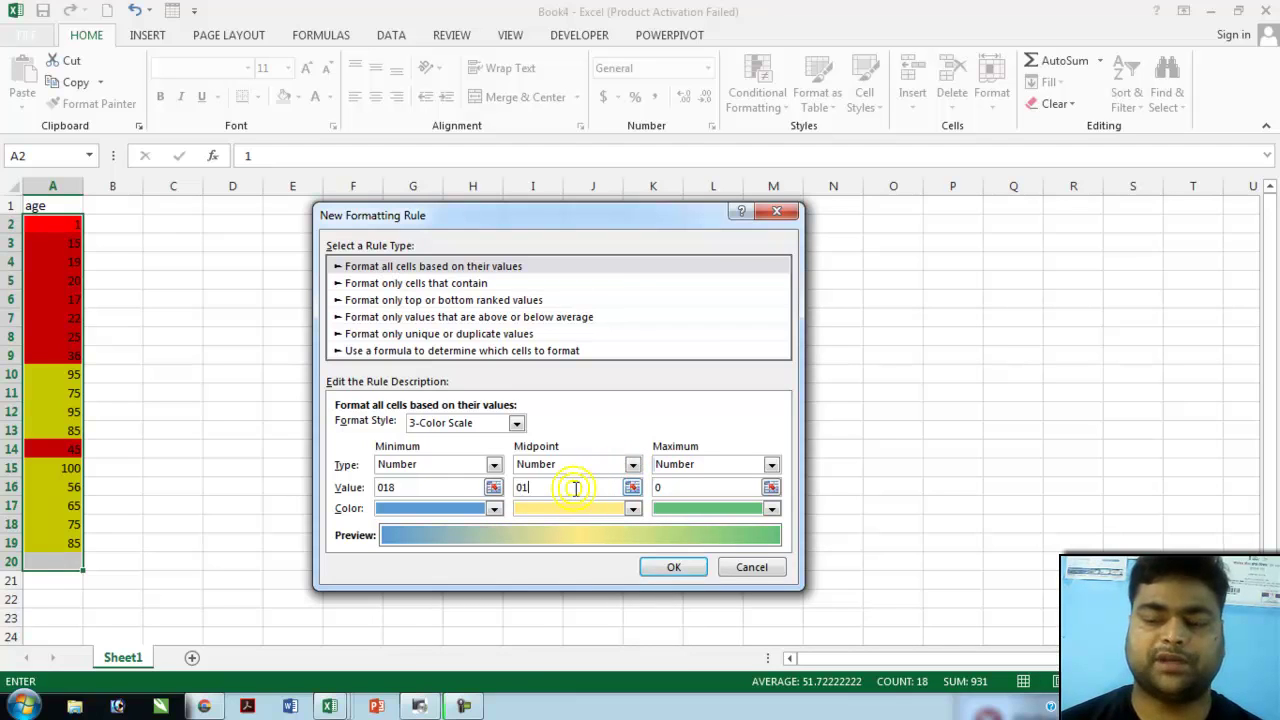
left_click(634, 518)
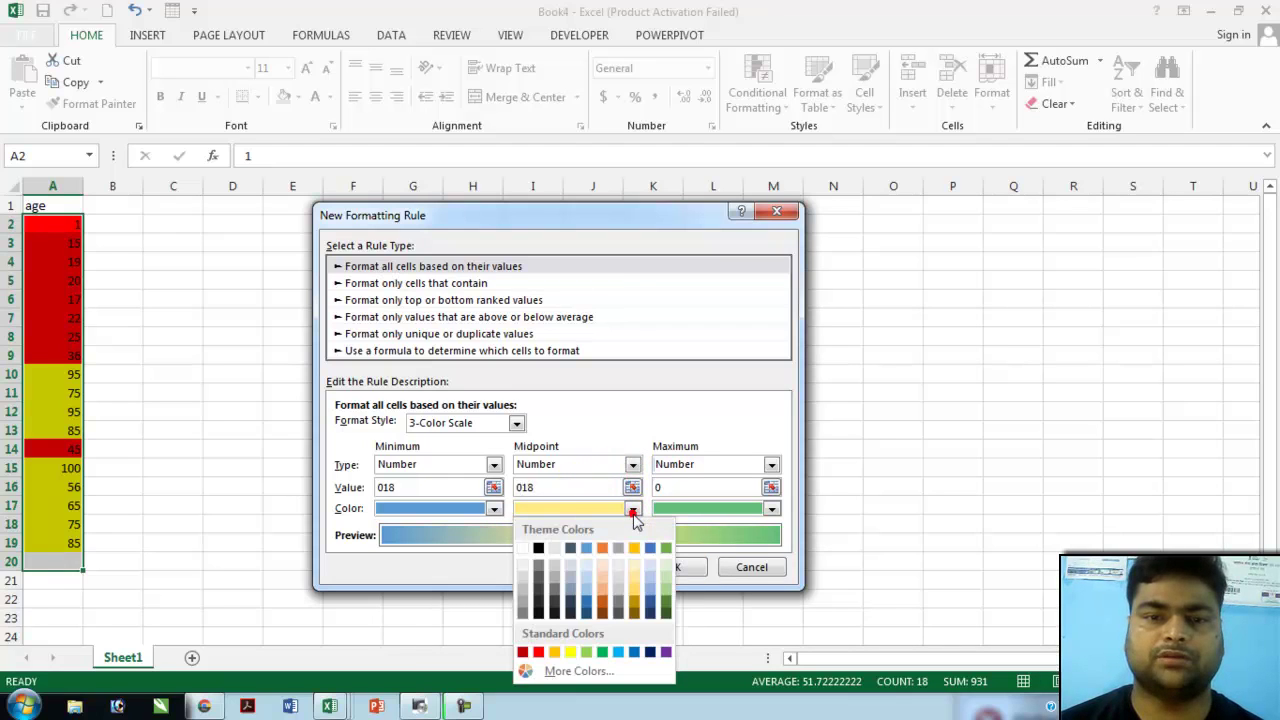
left_click(603, 652)
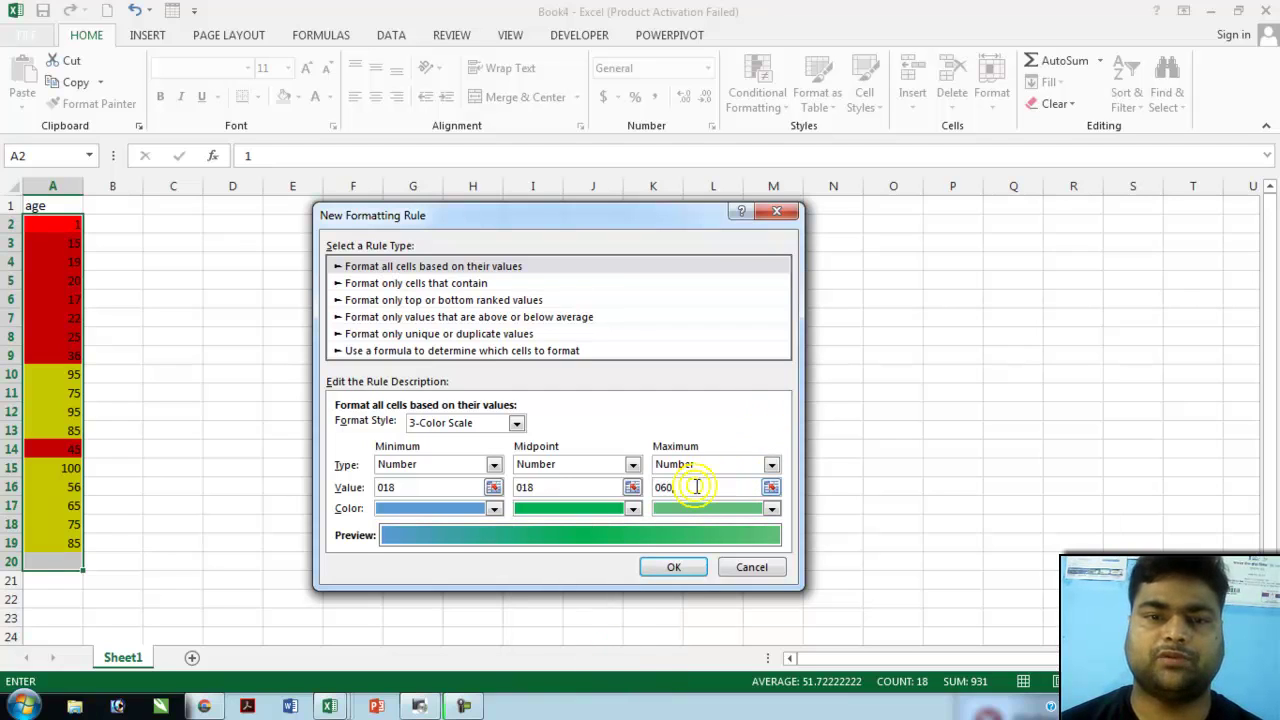
left_click(771, 509)
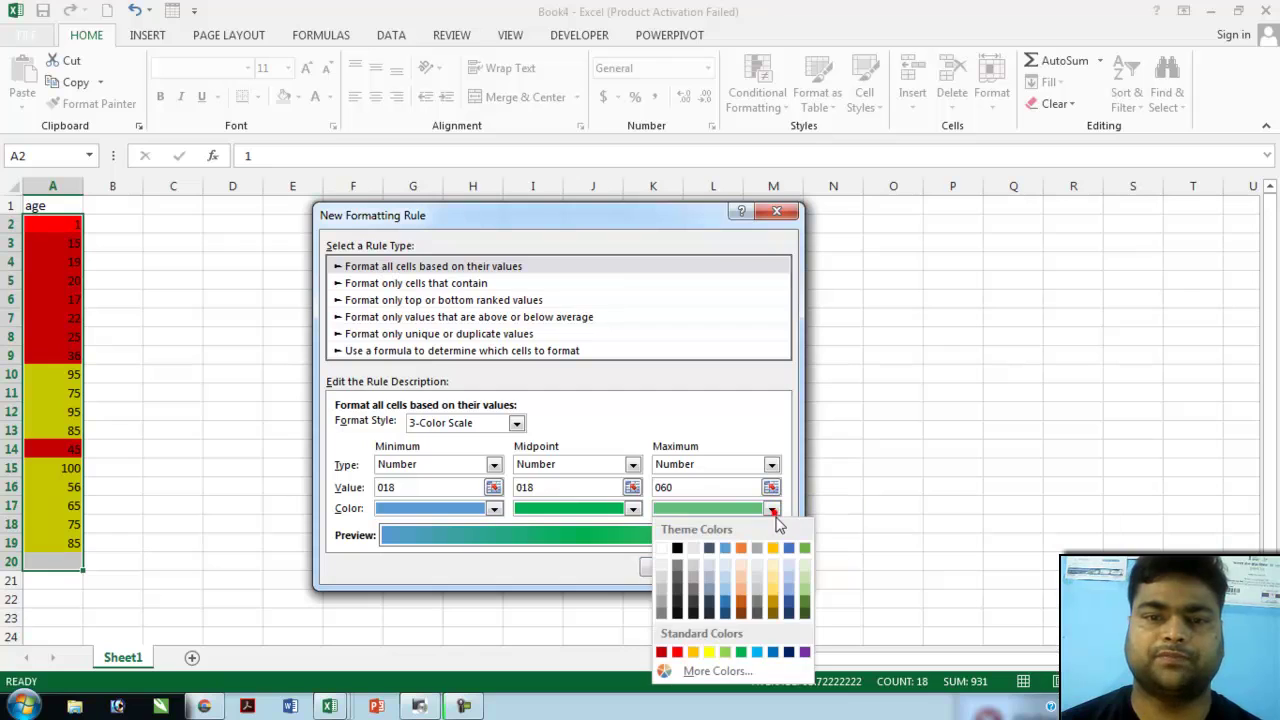
left_click(673, 654)
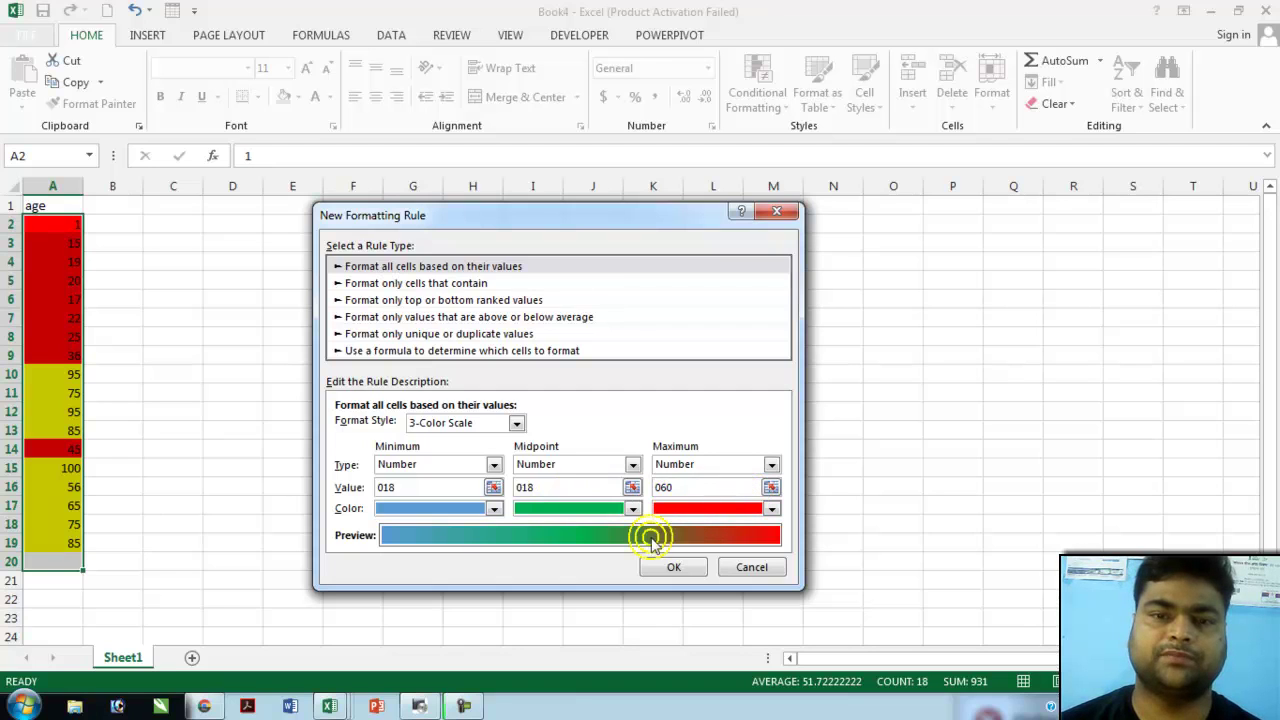
left_click(673, 566)
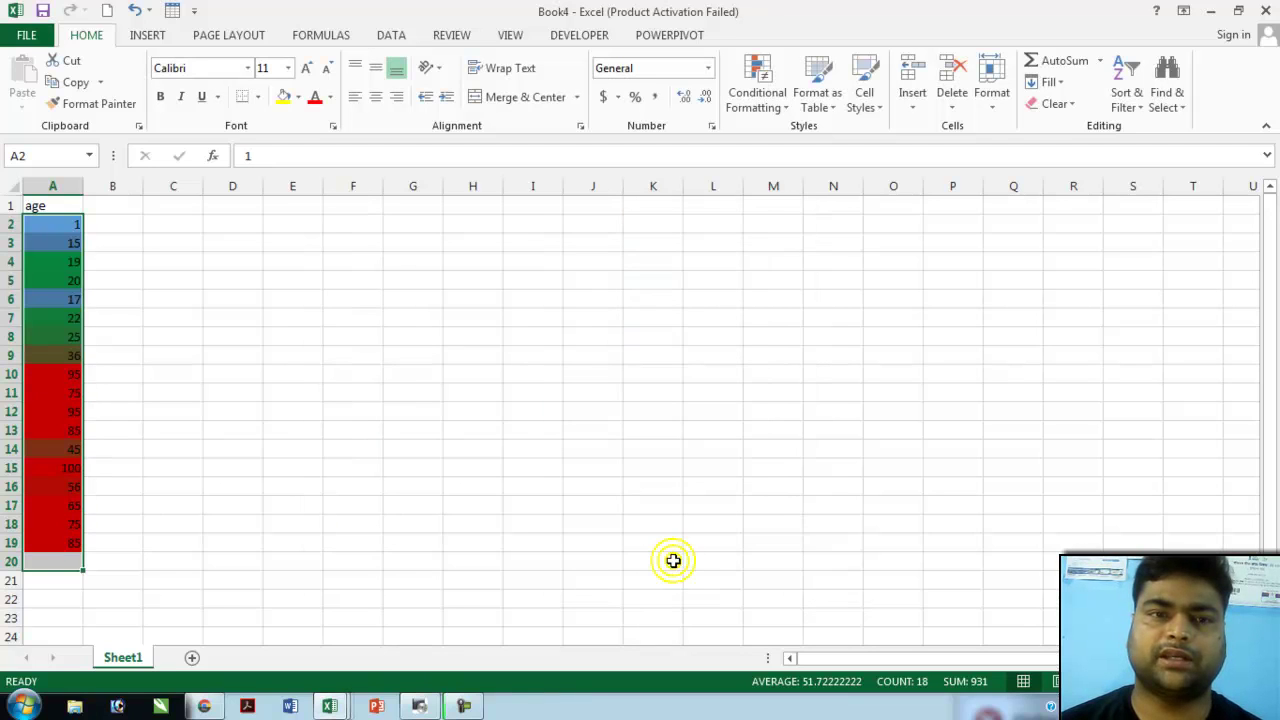
- Review the new age colours, then enter the employee number and full name in F5
left_click(247, 376)
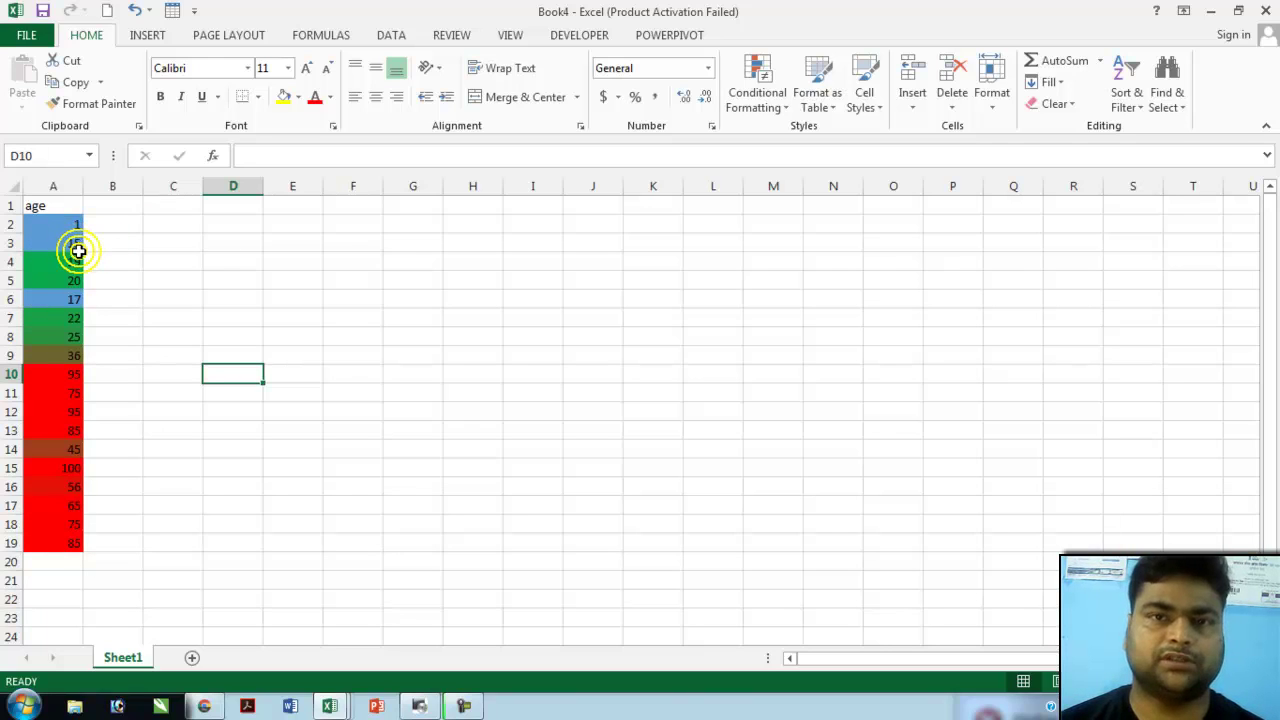
left_click(68, 224)
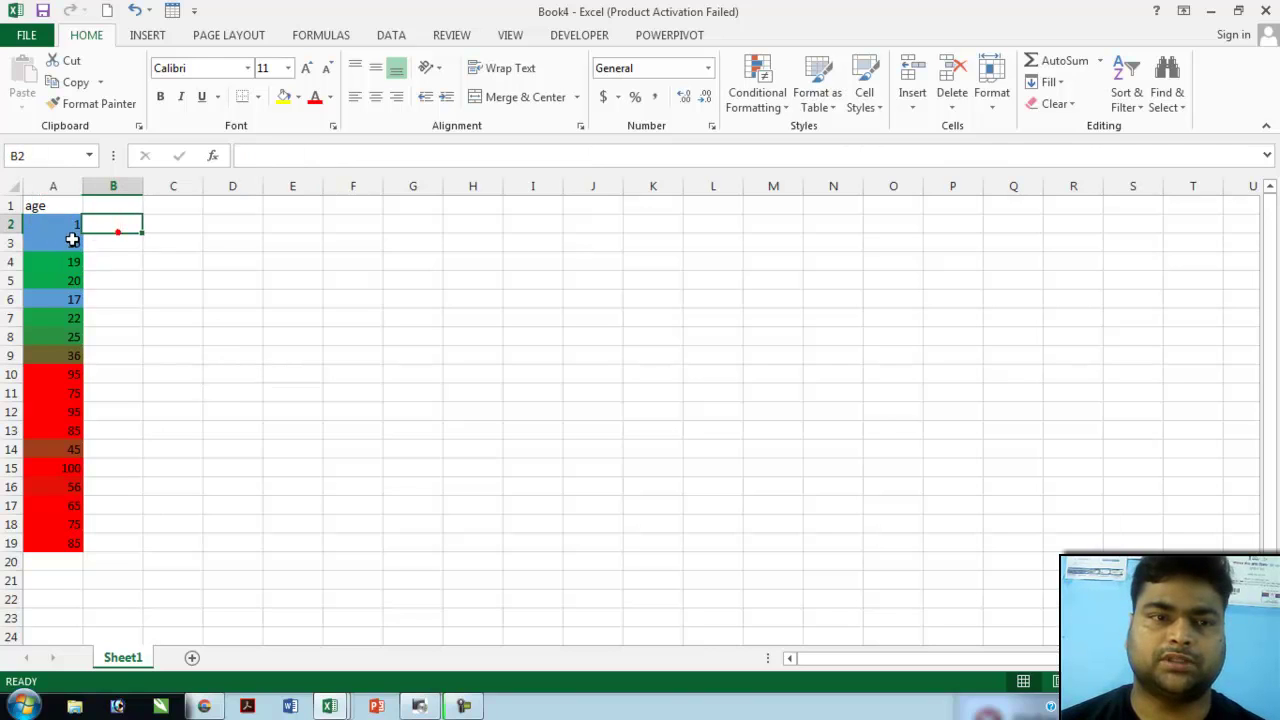
left_click_drag(66, 224, 60, 543)
left_click(185, 391)
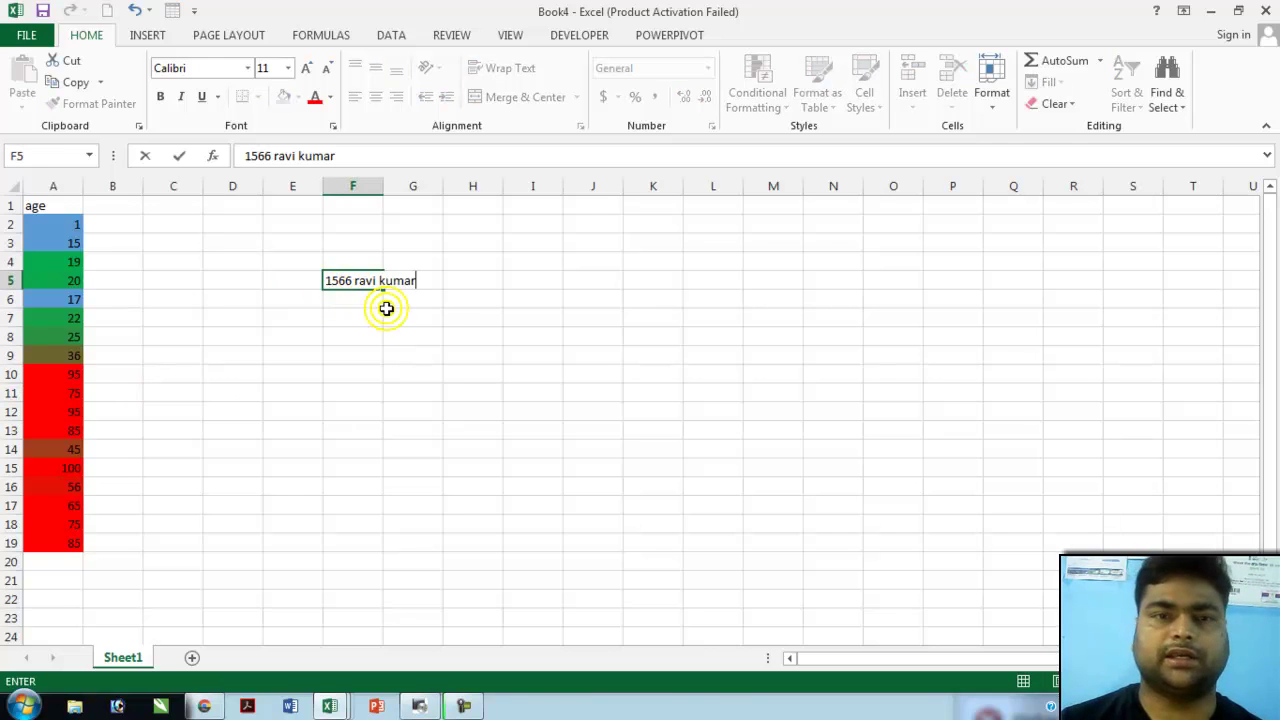
left_click(386, 311)
left_click(348, 281)
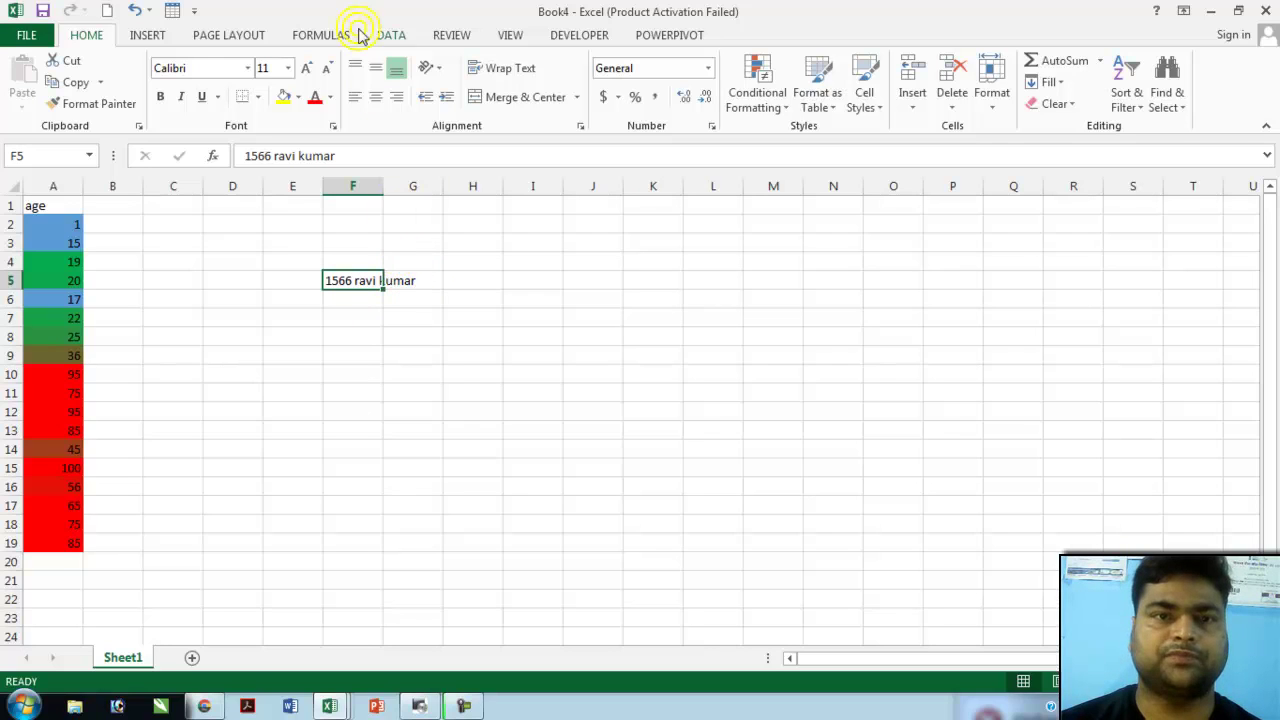
- Split F5 with Fixed width Text to Columns into number (F5), first name (G5), surname (H5)
left_click(394, 40)
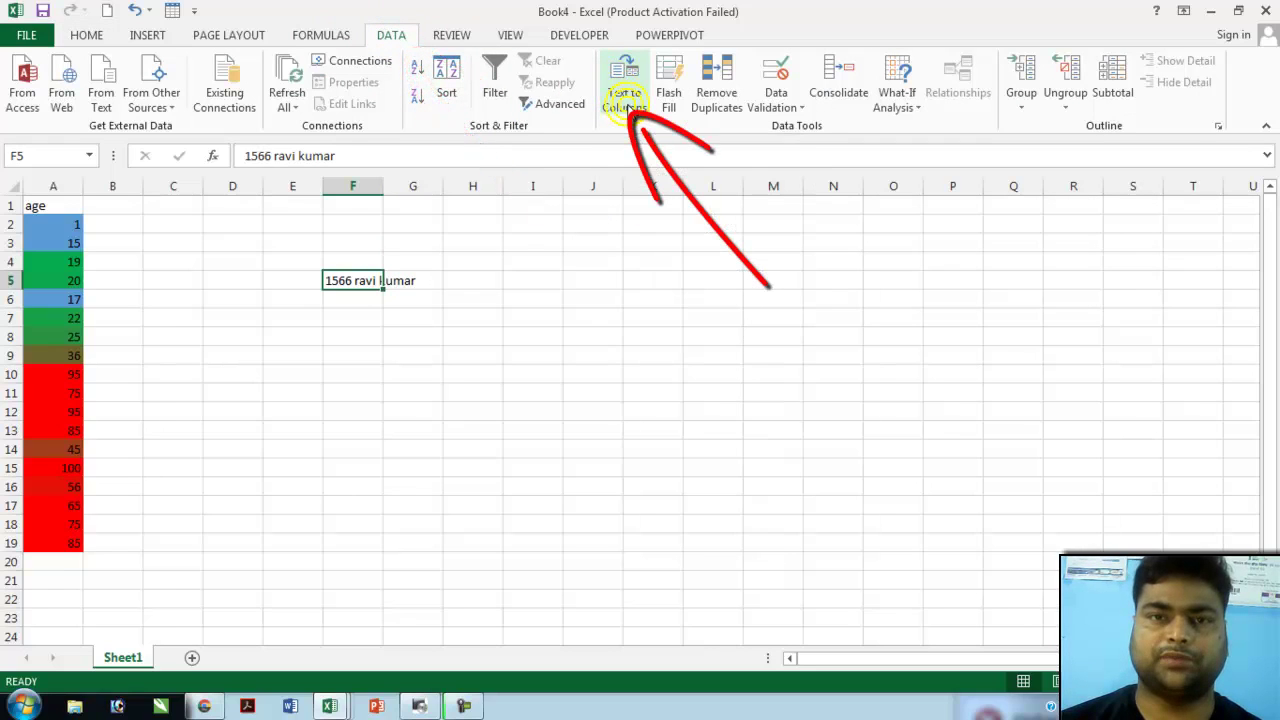
left_click(626, 104)
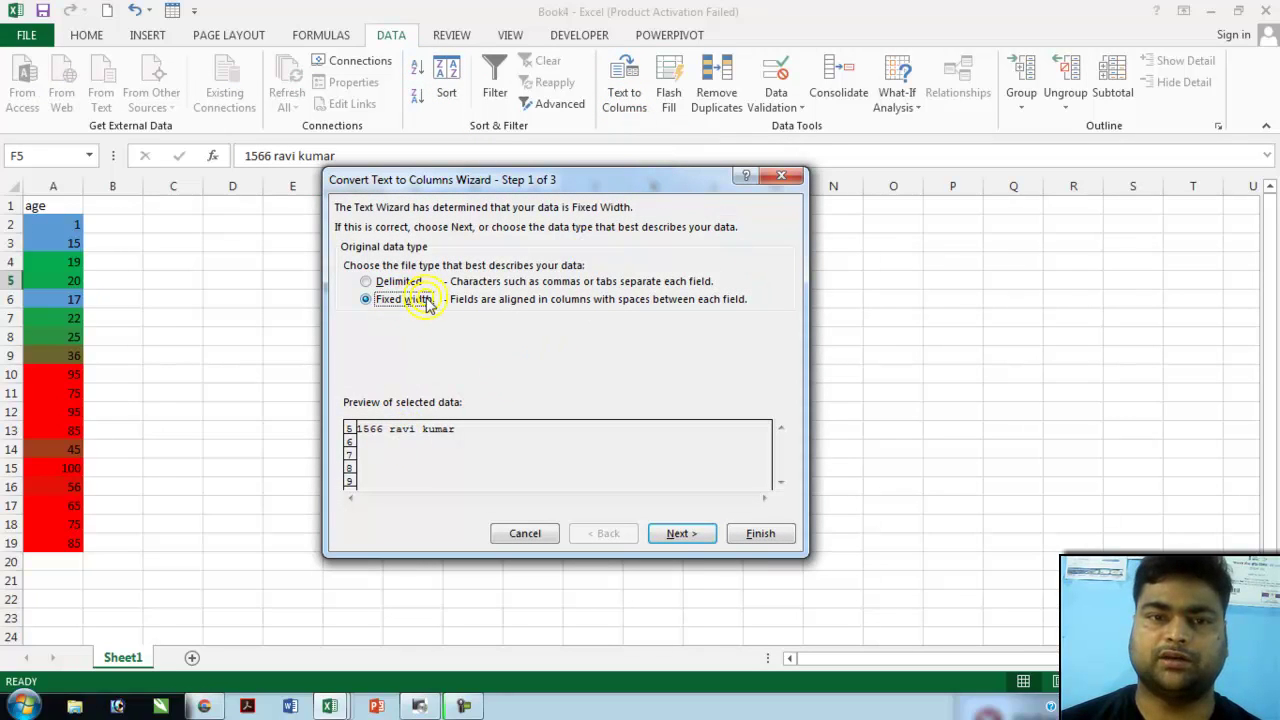
left_click(680, 535)
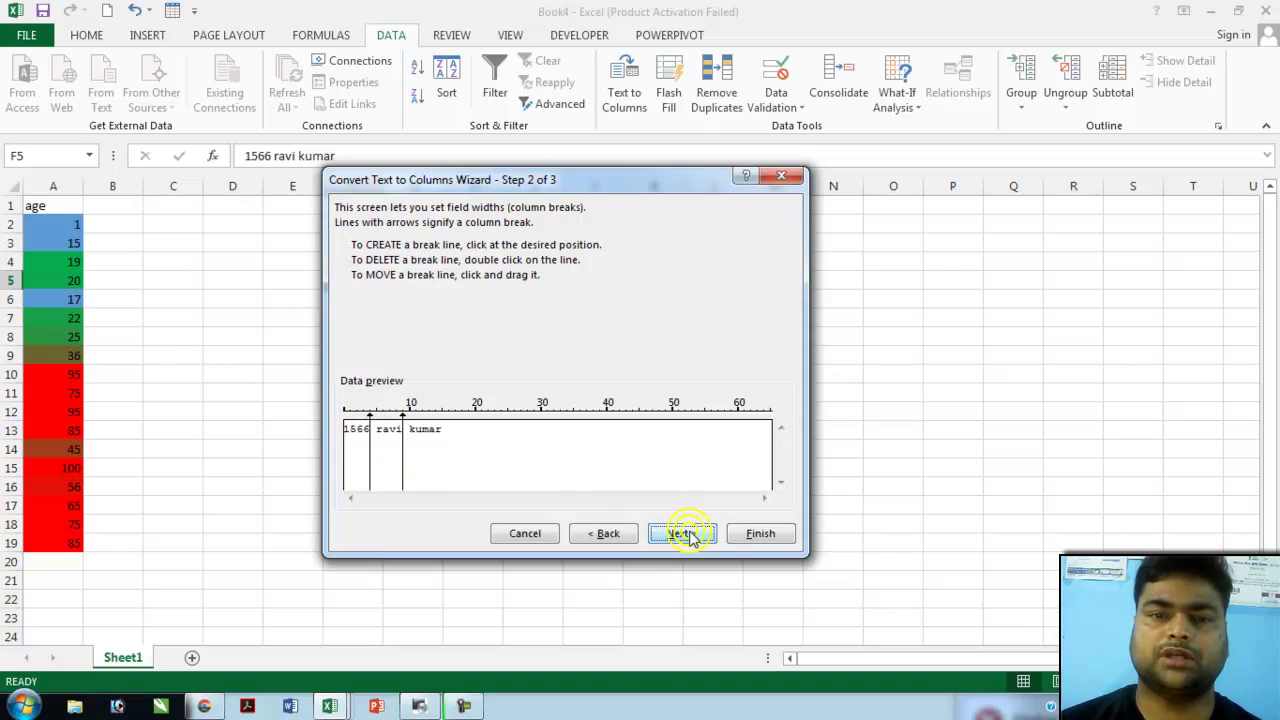
left_click(752, 535)
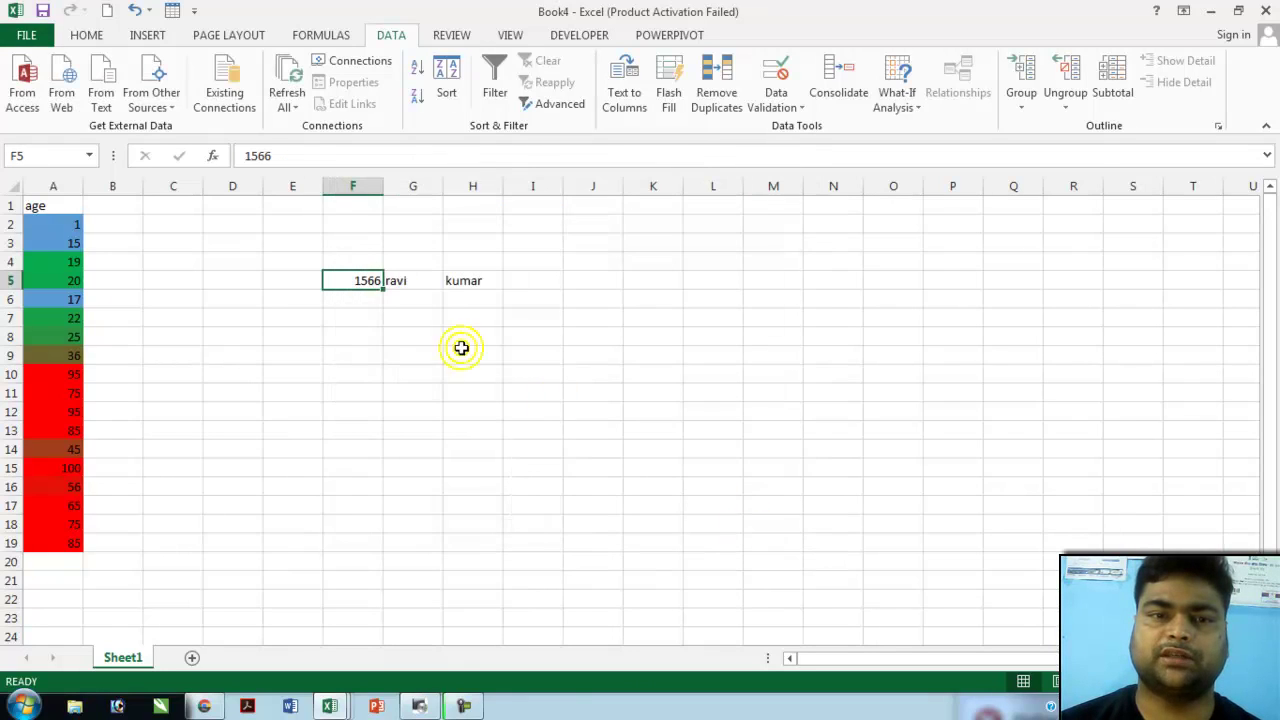
left_click(438, 342)
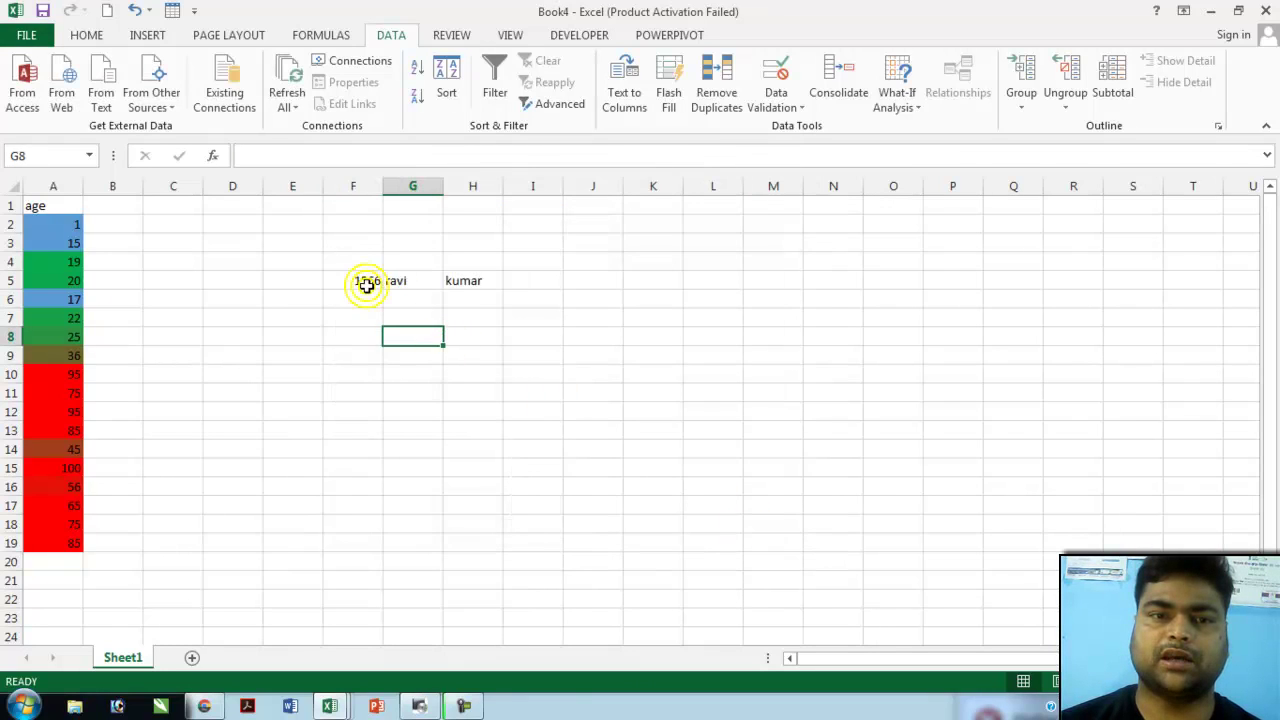
left_click(414, 283)
left_click(476, 291)
left_click(471, 279)
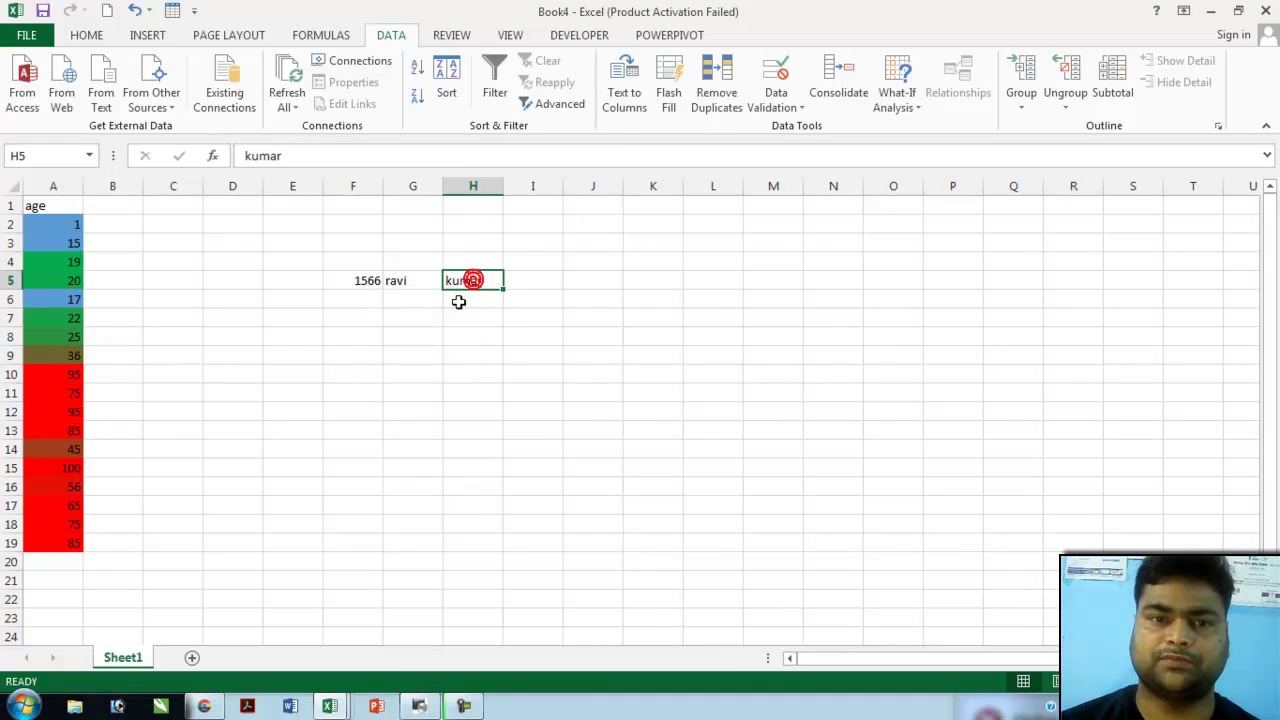
left_click(355, 375)
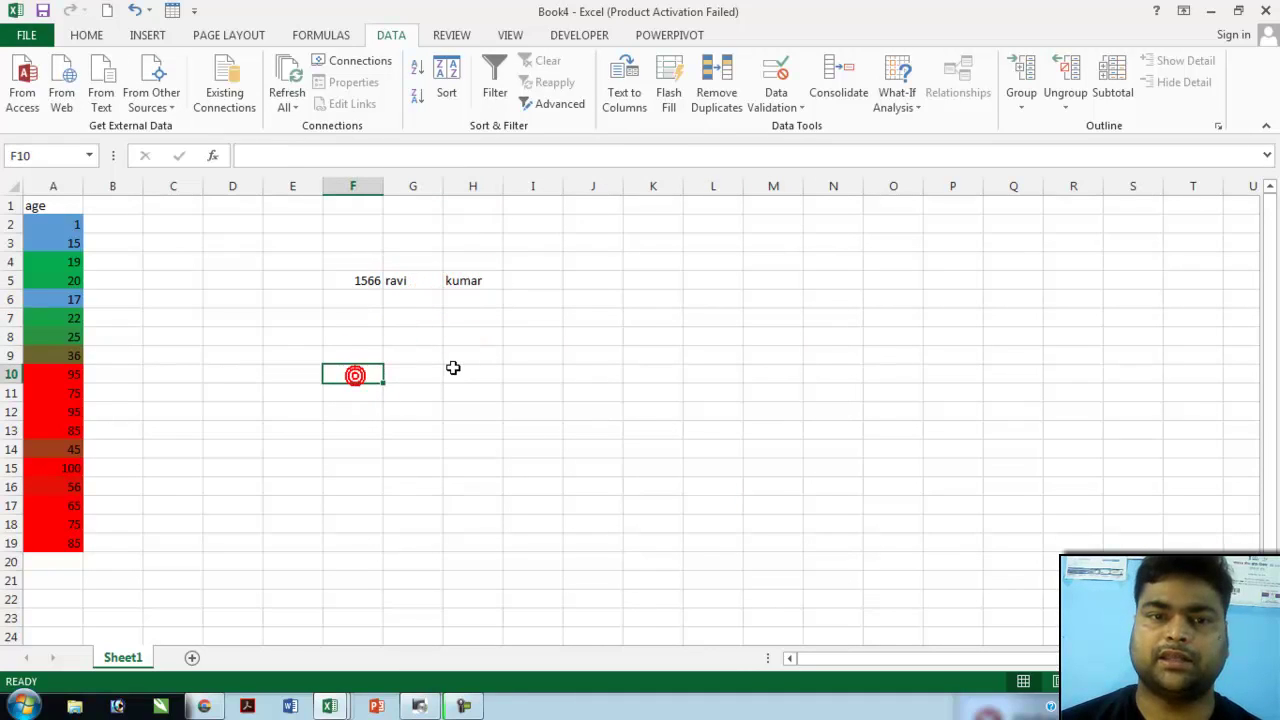
- Widen column K and enter the phrase 'the 254 success' in K4
left_click(654, 260)
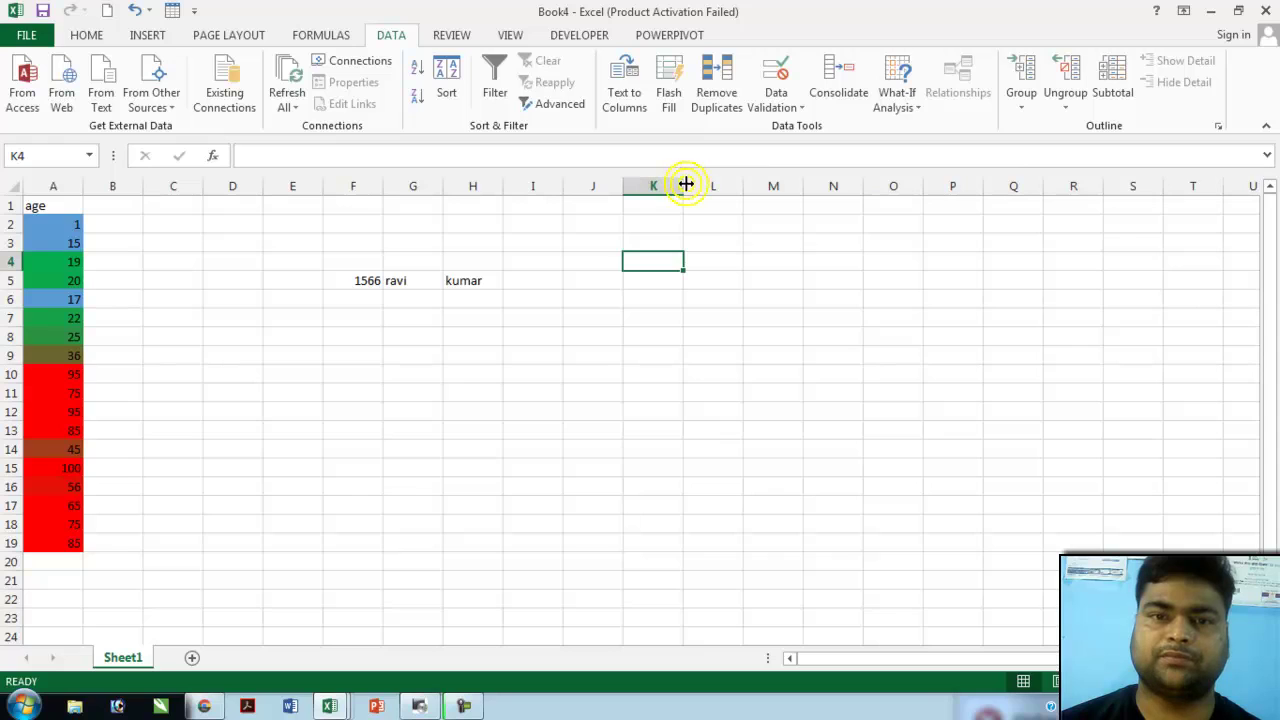
left_click_drag(685, 185, 725, 190)
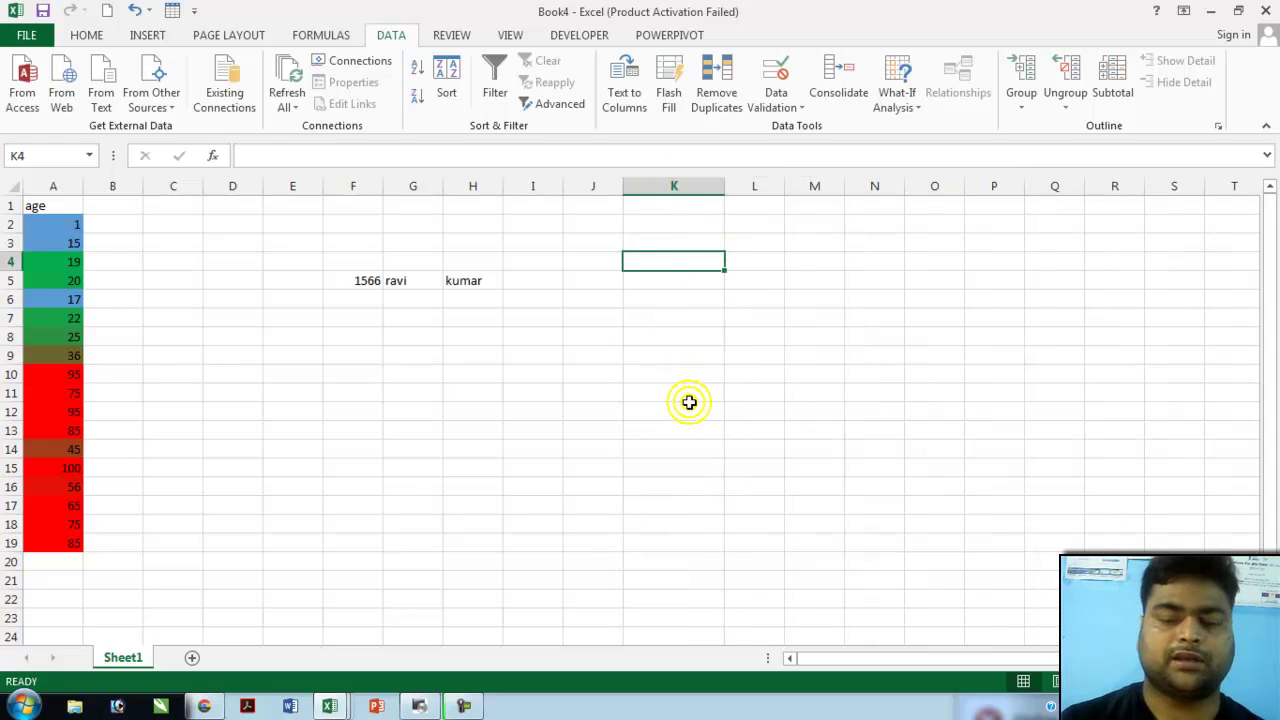
type("the 254")
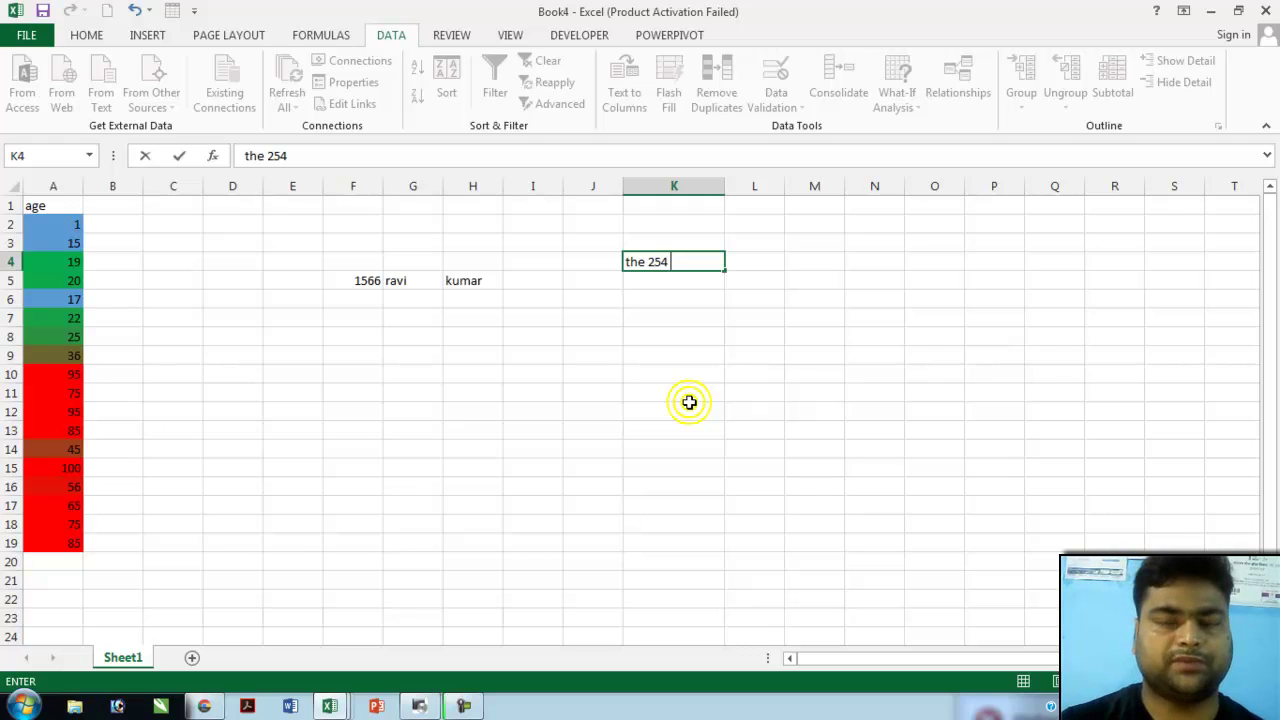
type("succes")
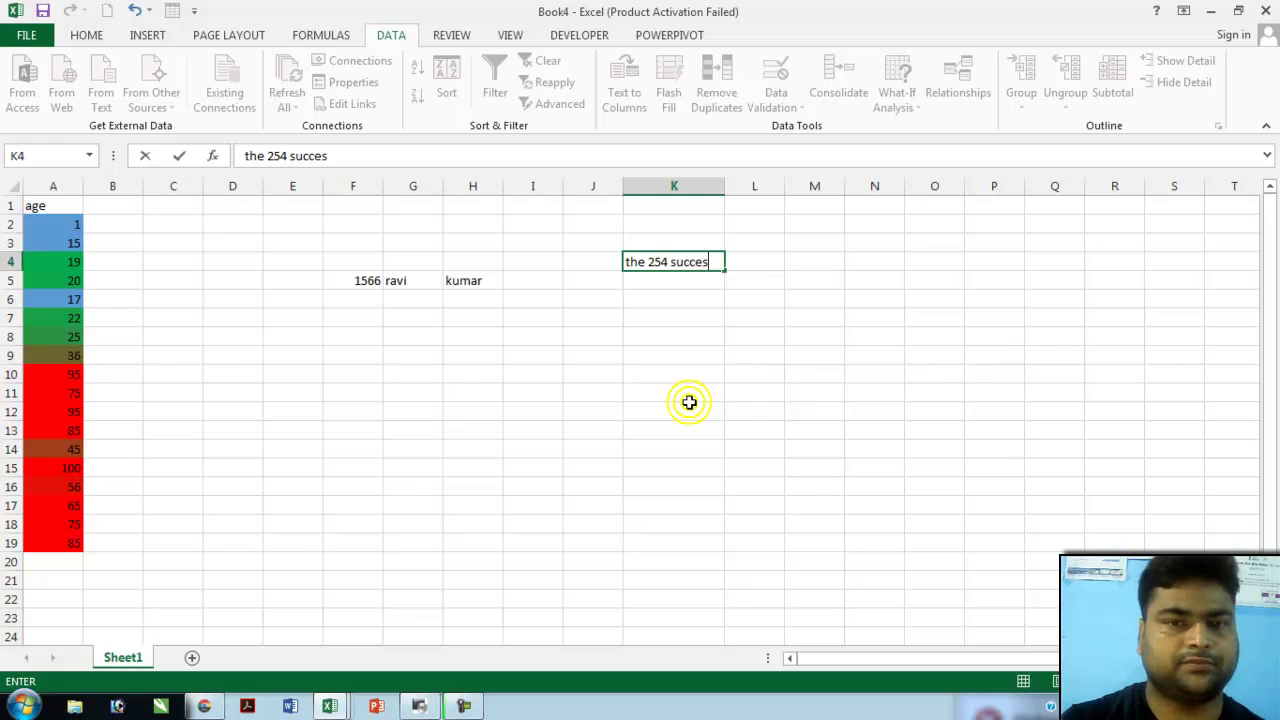
type("s")
left_click(662, 317)
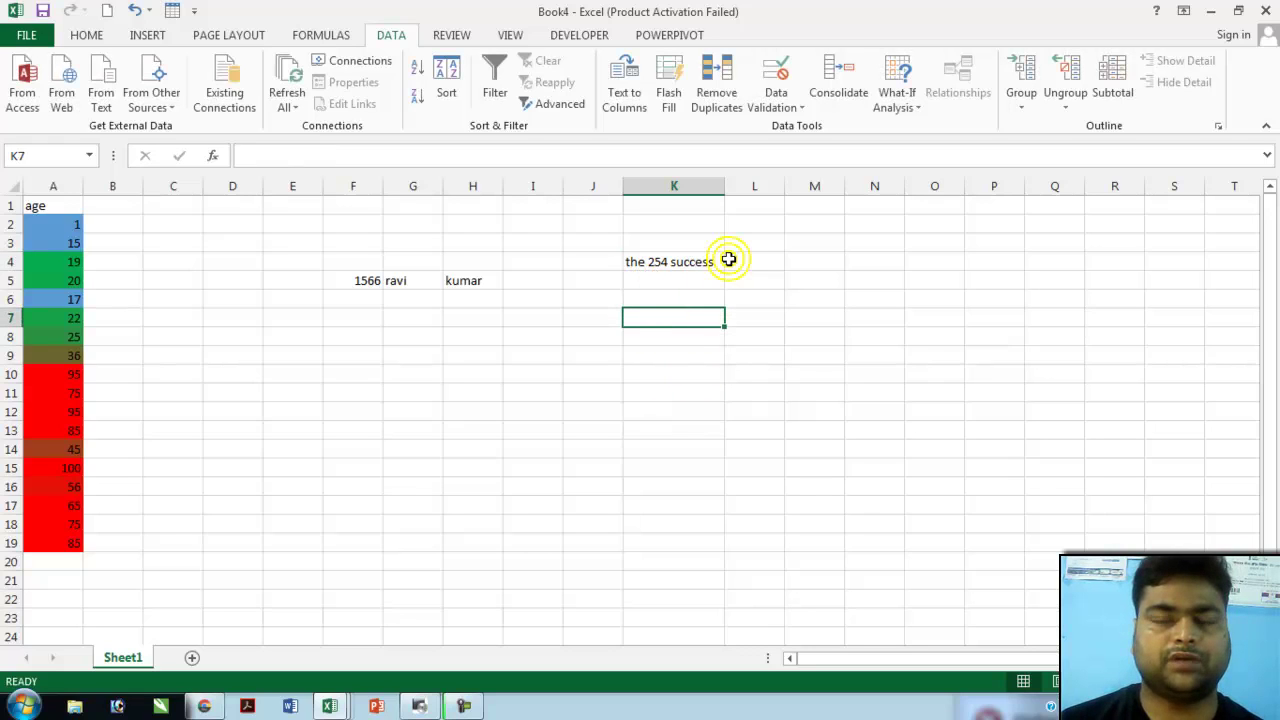
left_click(688, 262)
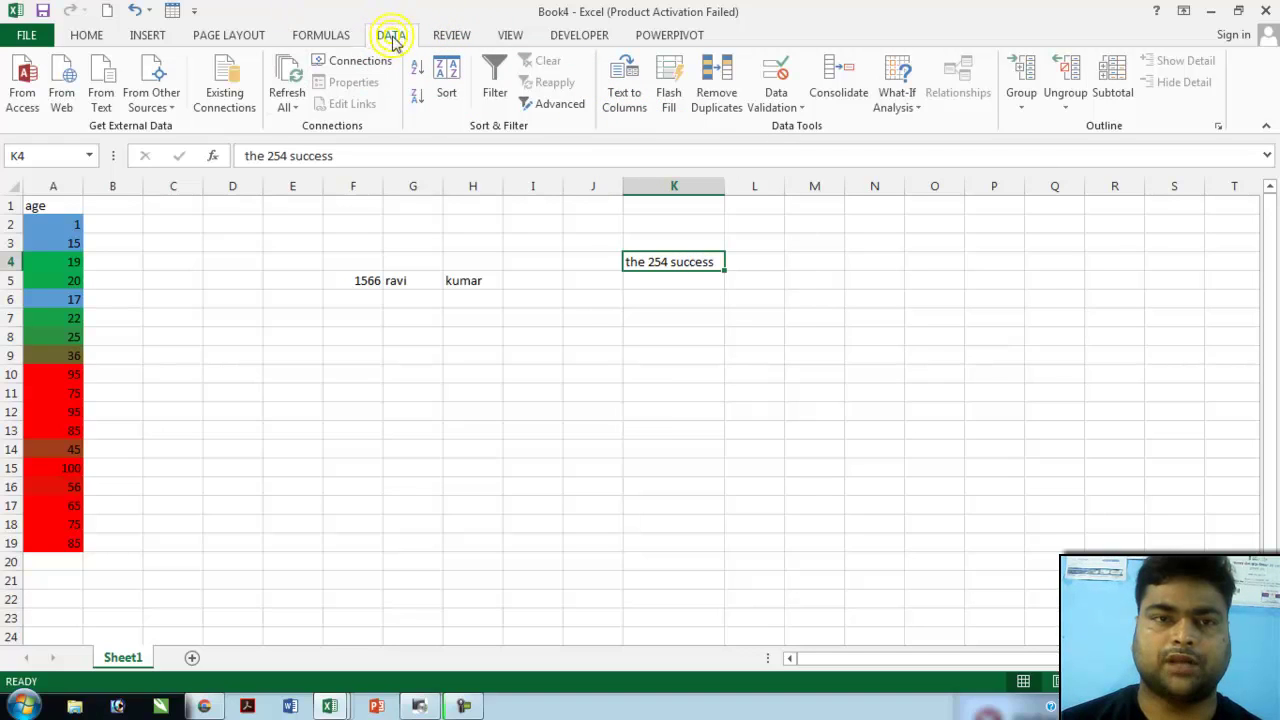
- Split K4 with Fixed width Text to Columns into 'the', 254 and 'success' across K4:M4
left_click(628, 91)
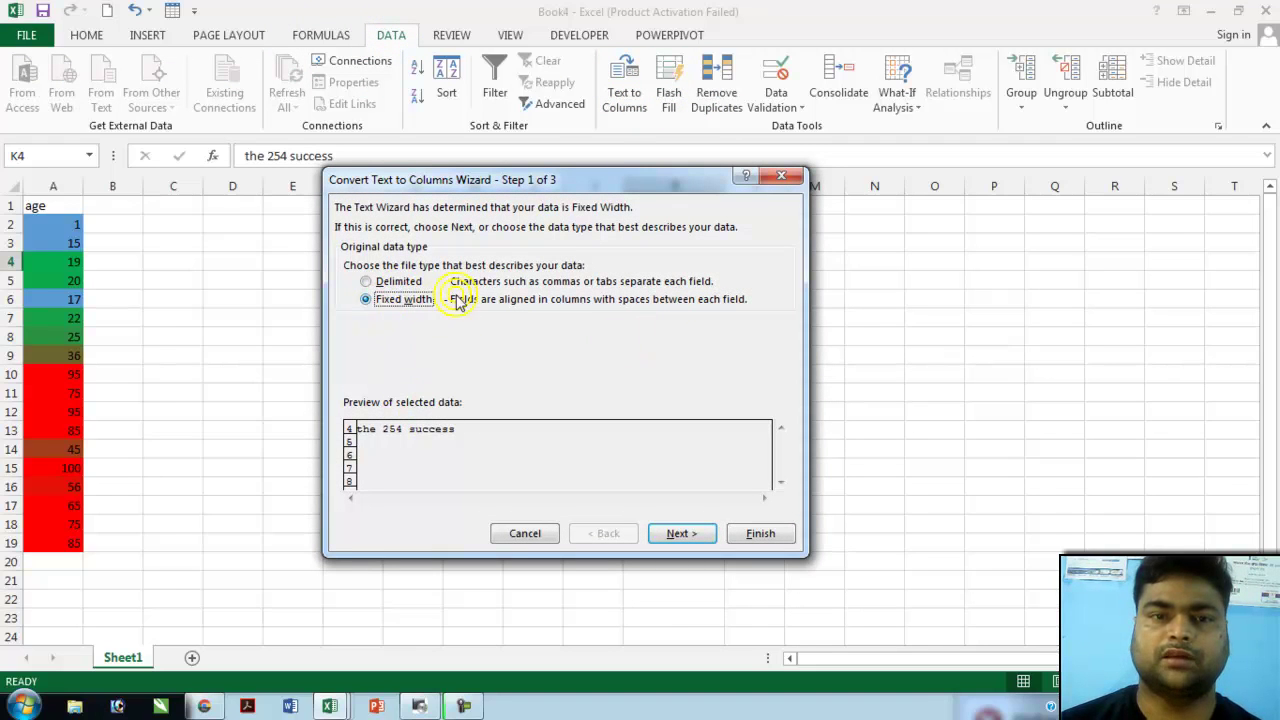
left_click(680, 533)
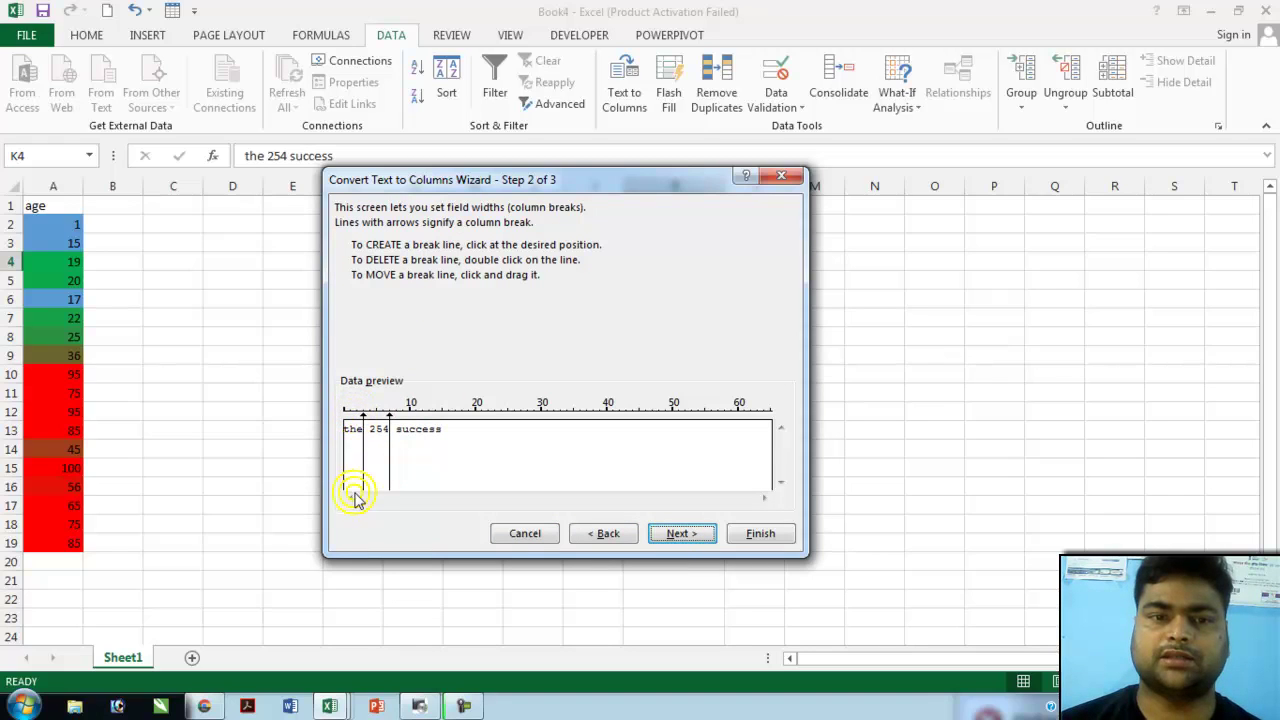
left_click(750, 540)
left_click(704, 317)
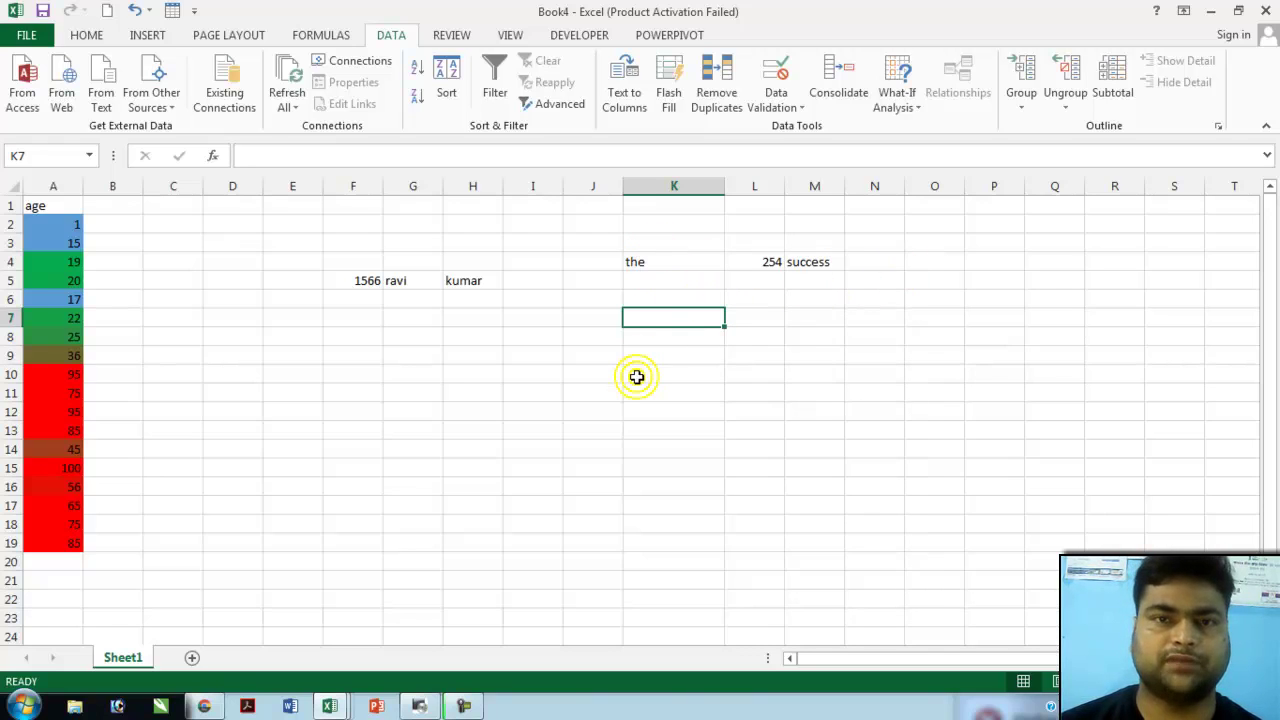
- Enter =CONCATENATE(K4,M4,L4) in K7 to produce success254, then return to the Book2 workbook
type("=c")
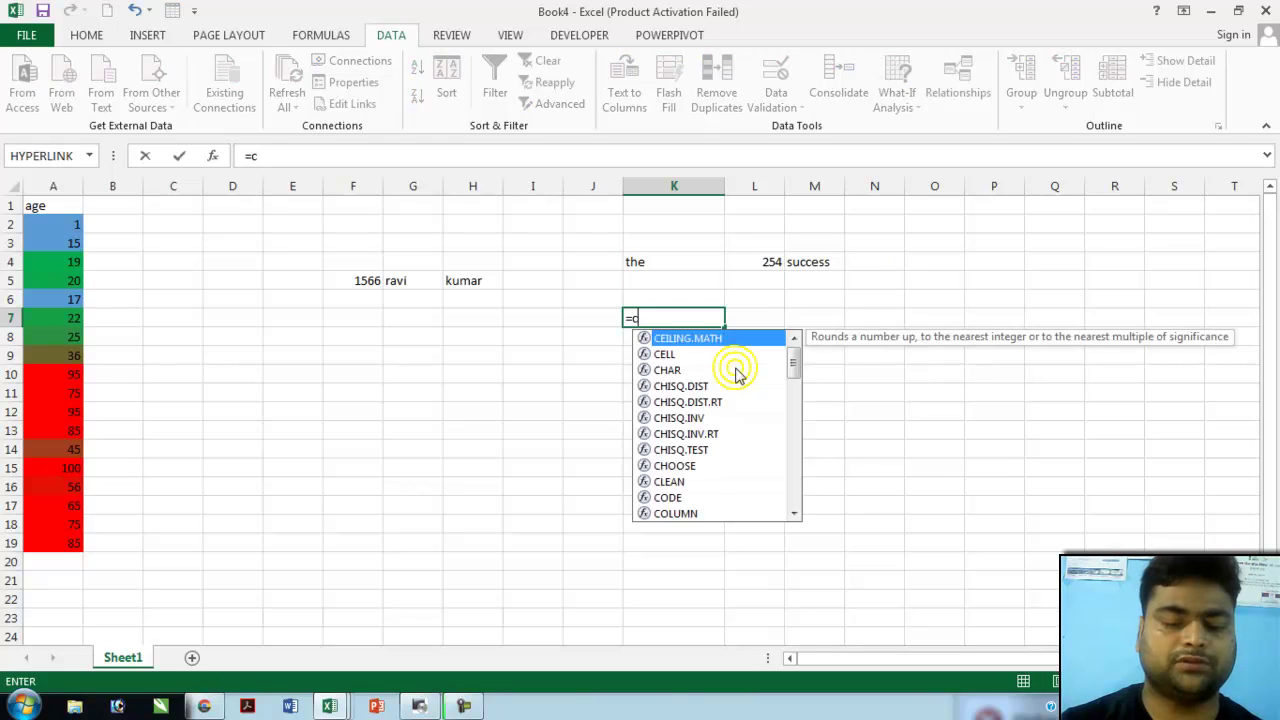
type("on")
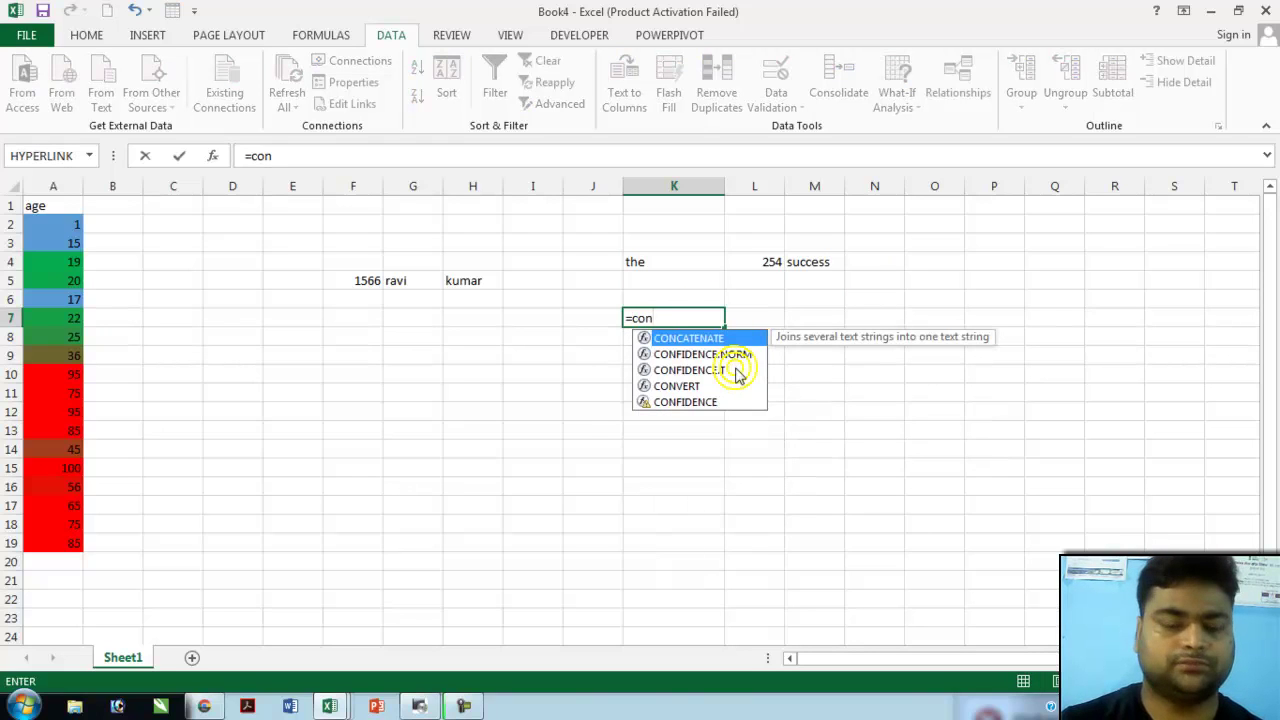
type("c")
type("aten")
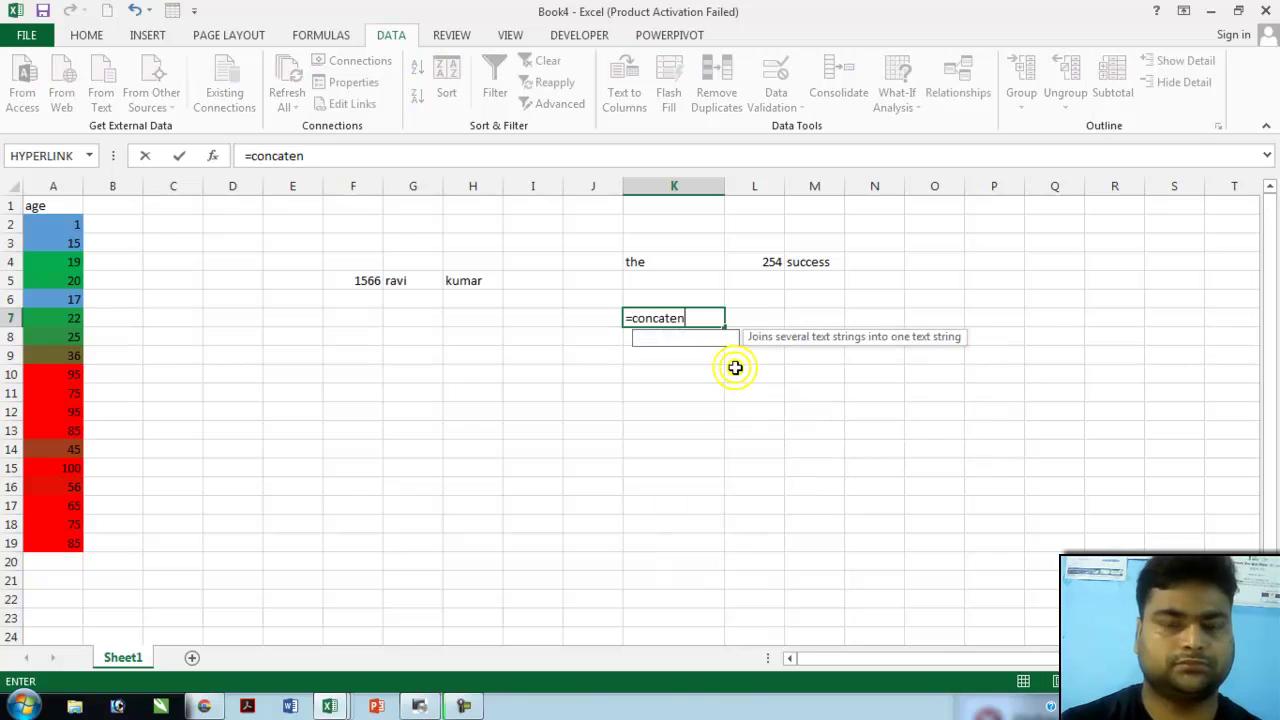
type("ate(")
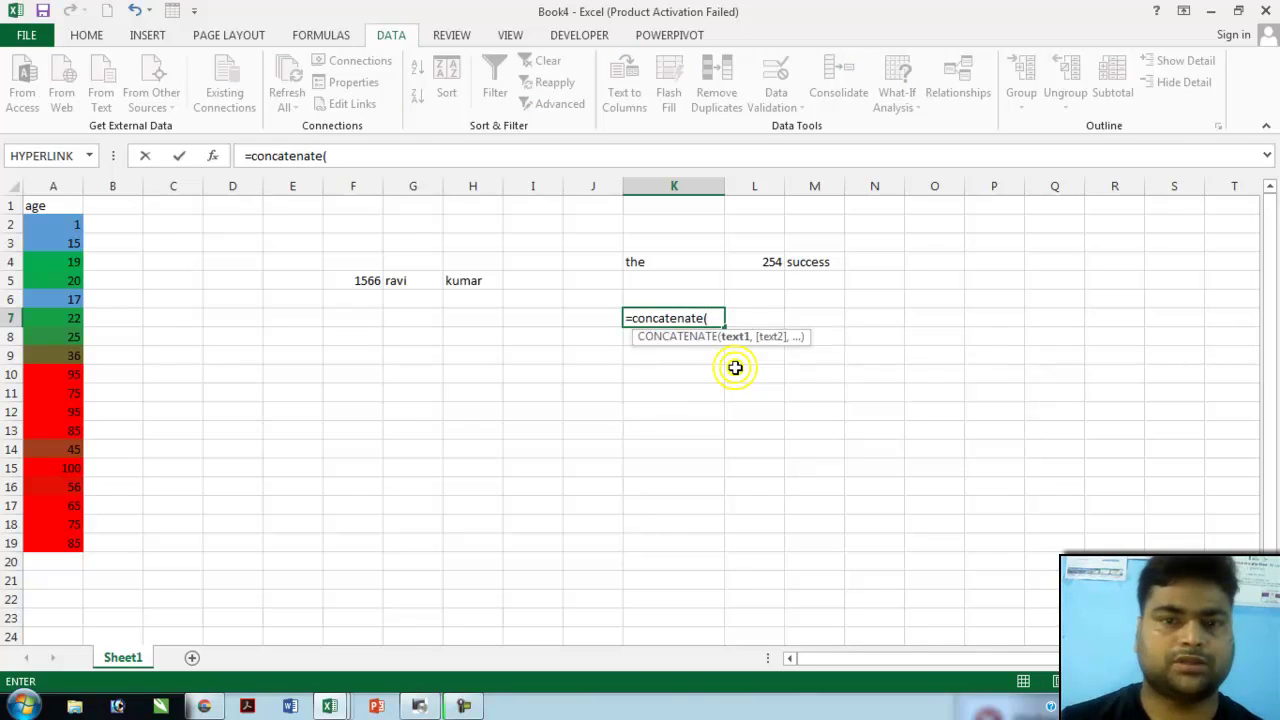
left_click(671, 266)
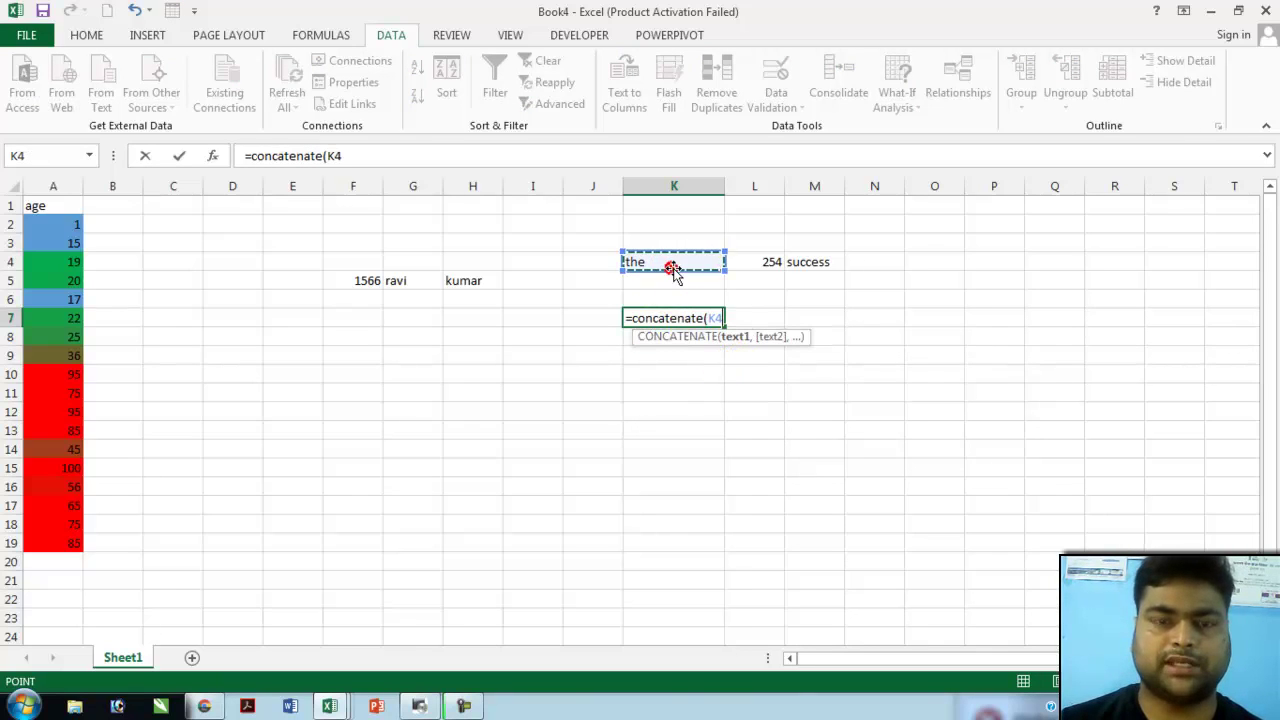
type(",")
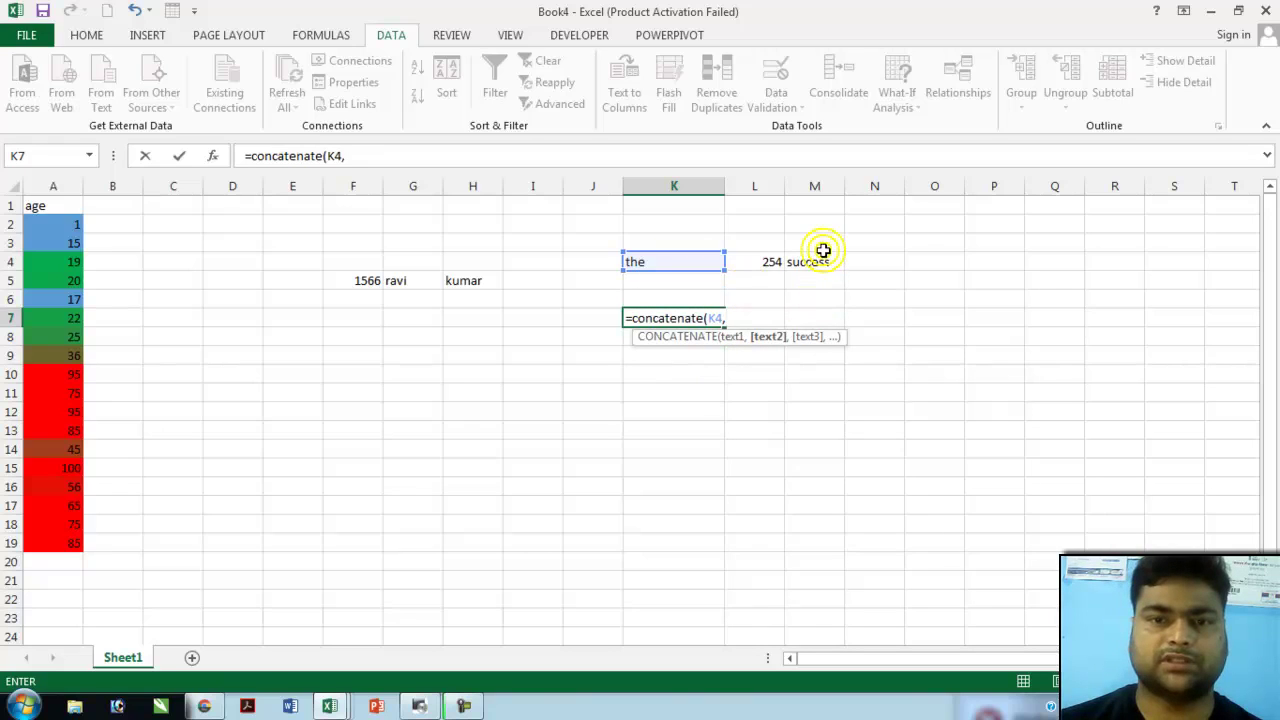
left_click(820, 260)
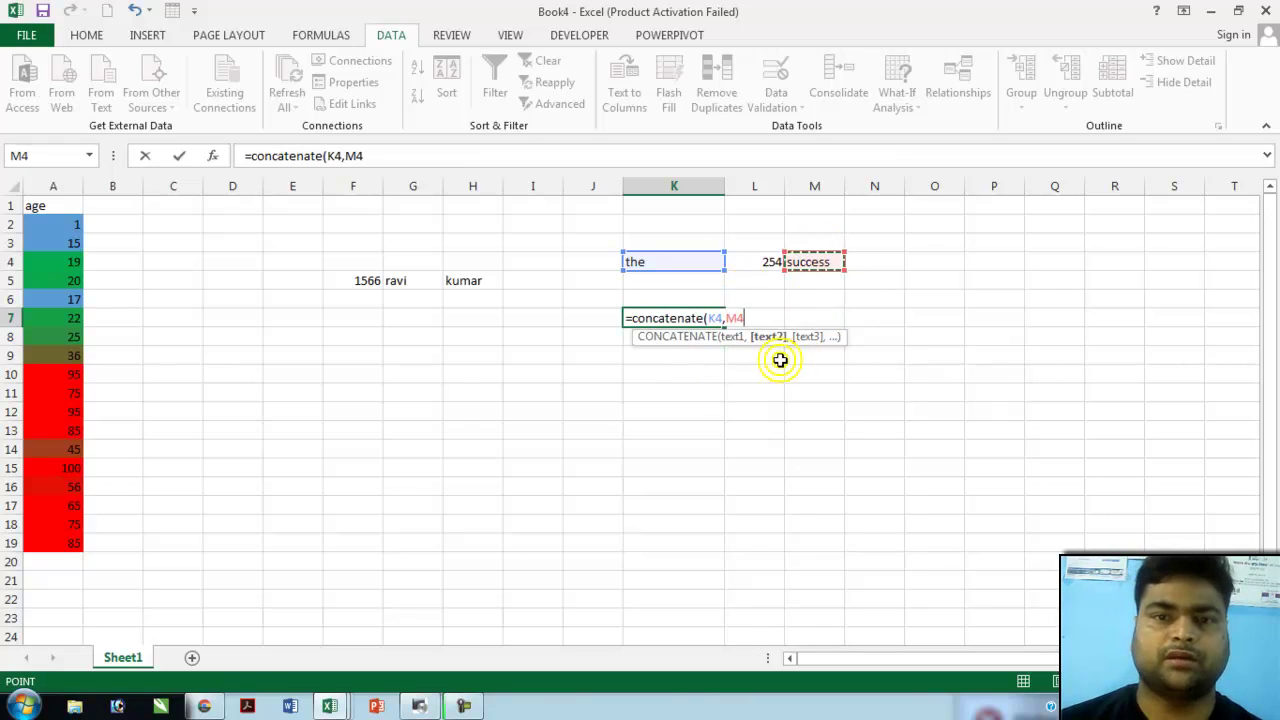
type(",")
left_click(768, 261)
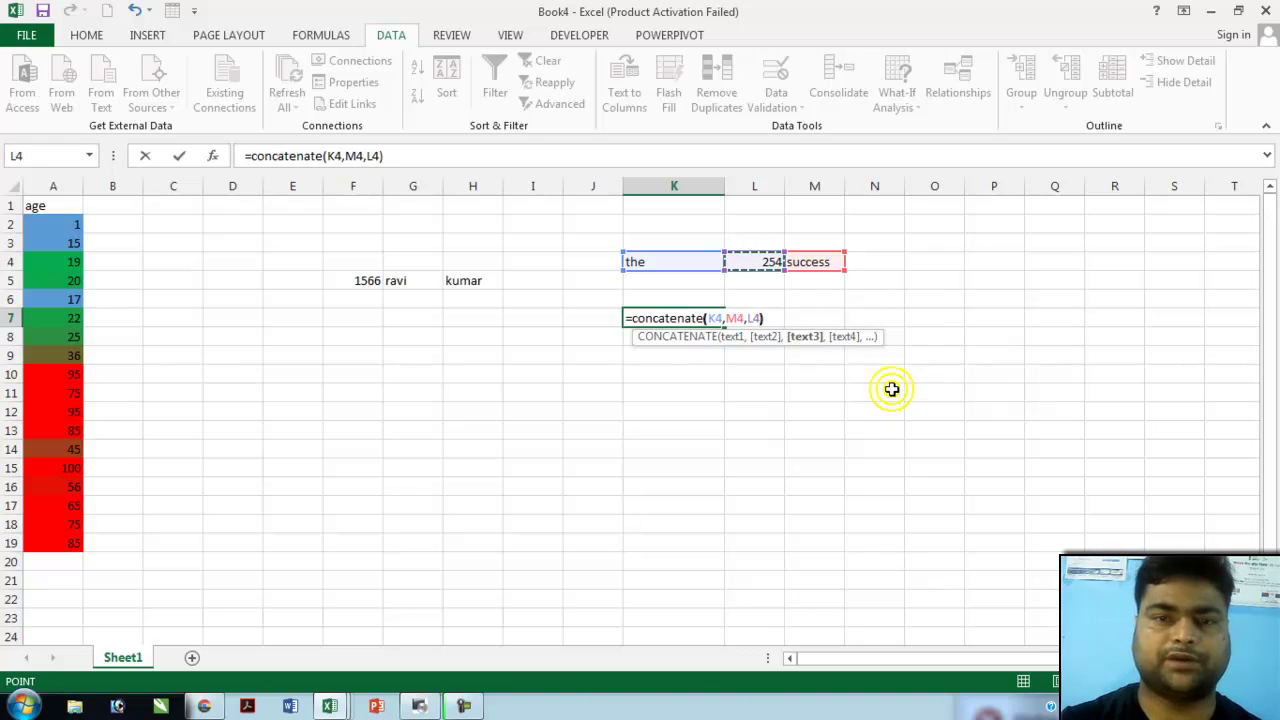
key("Return")
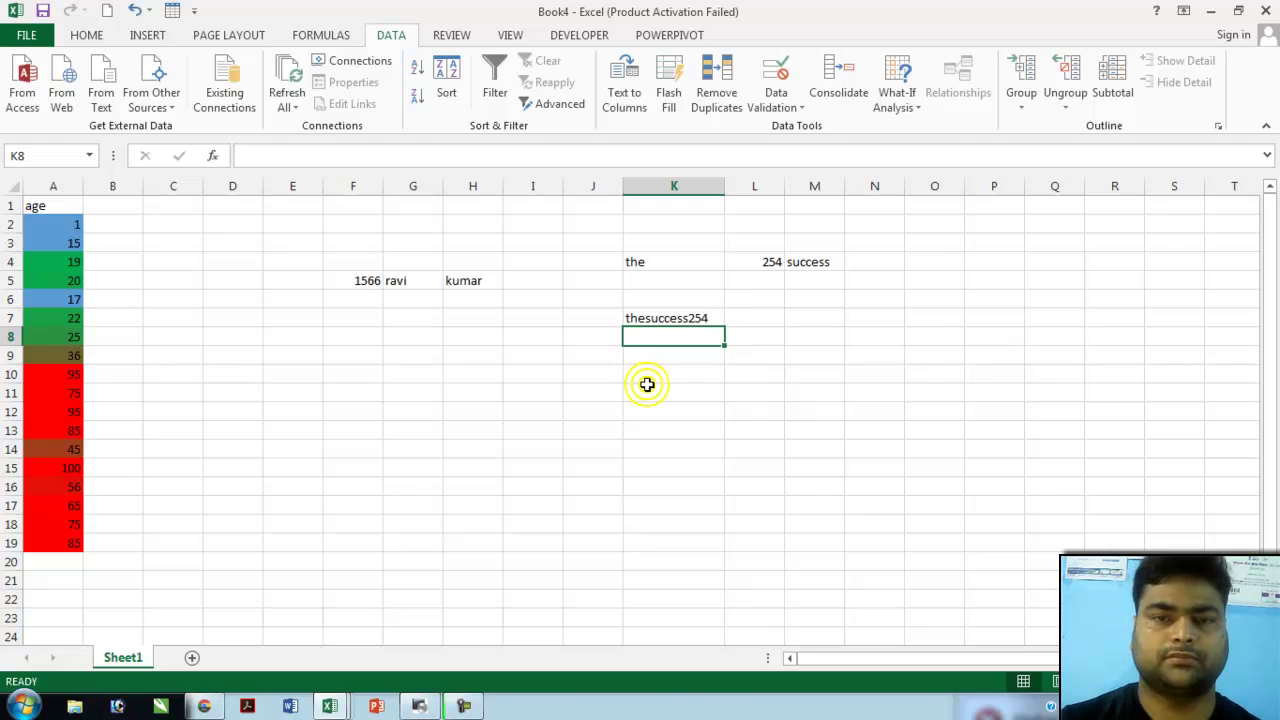
key("alt+Tab")
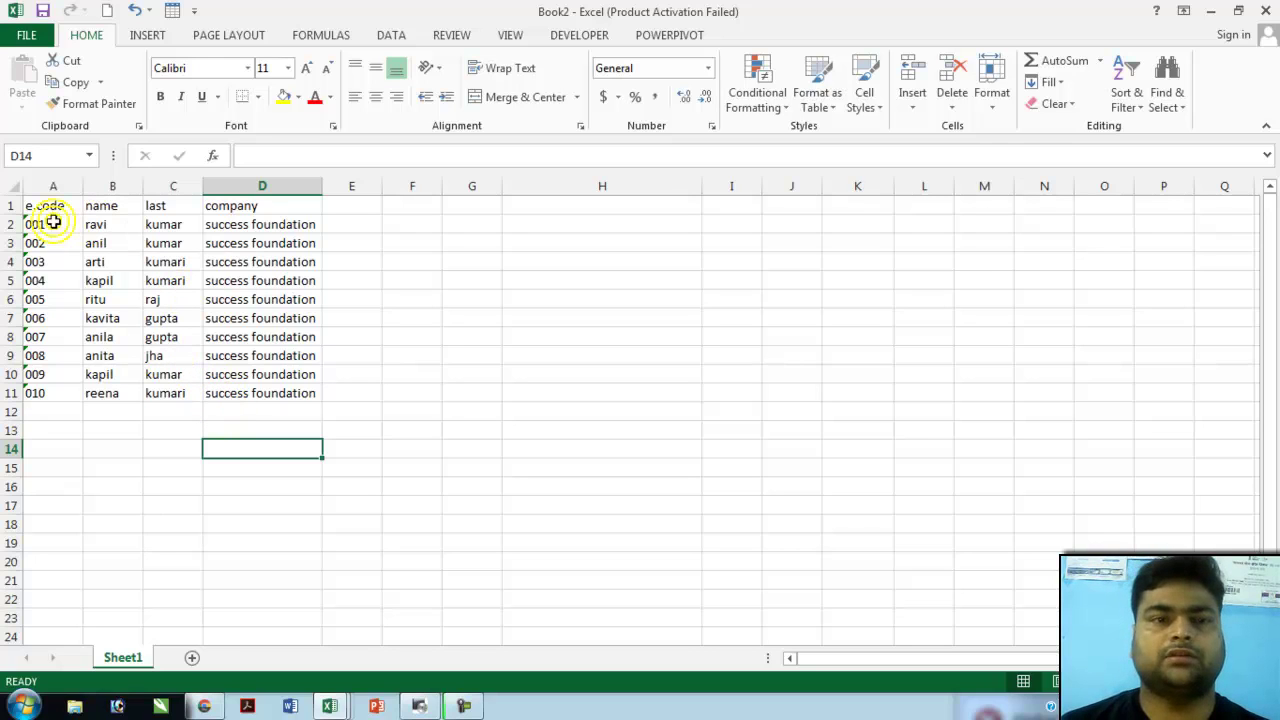
- Turn on Sort & Filter > Filter for the employee table A1:D11
left_click_drag(50, 206, 276, 398)
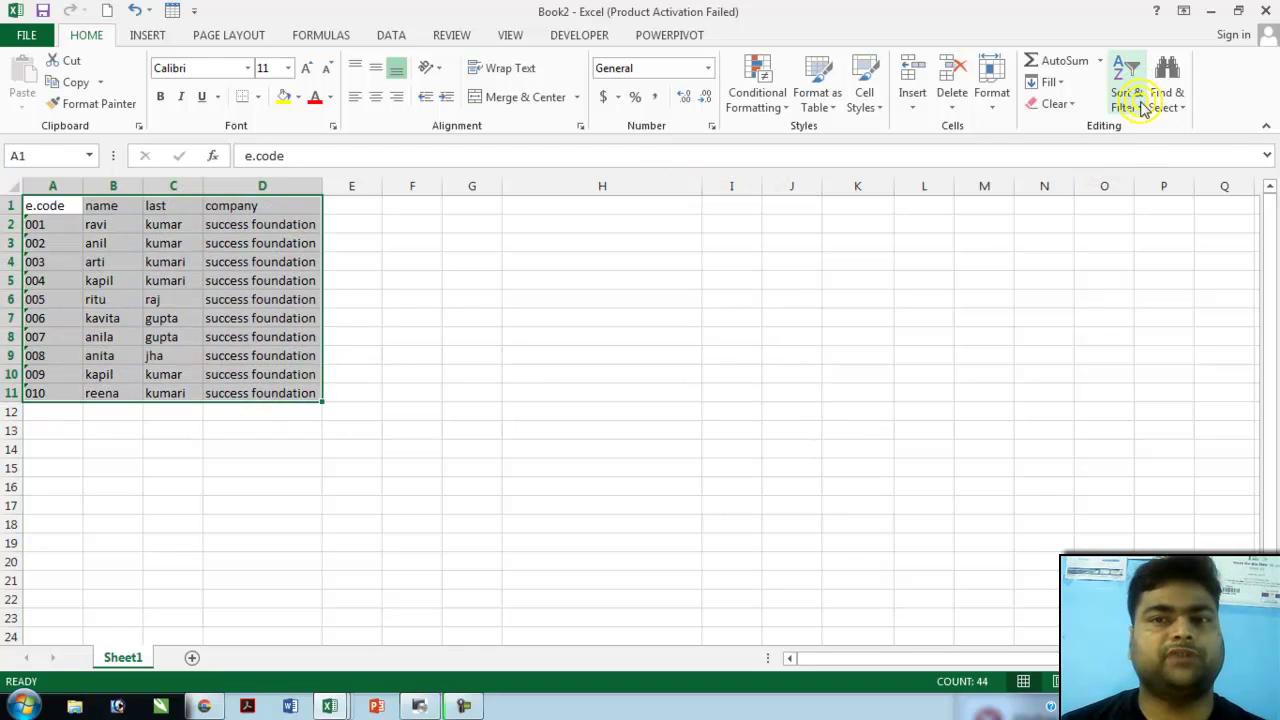
left_click(1142, 107)
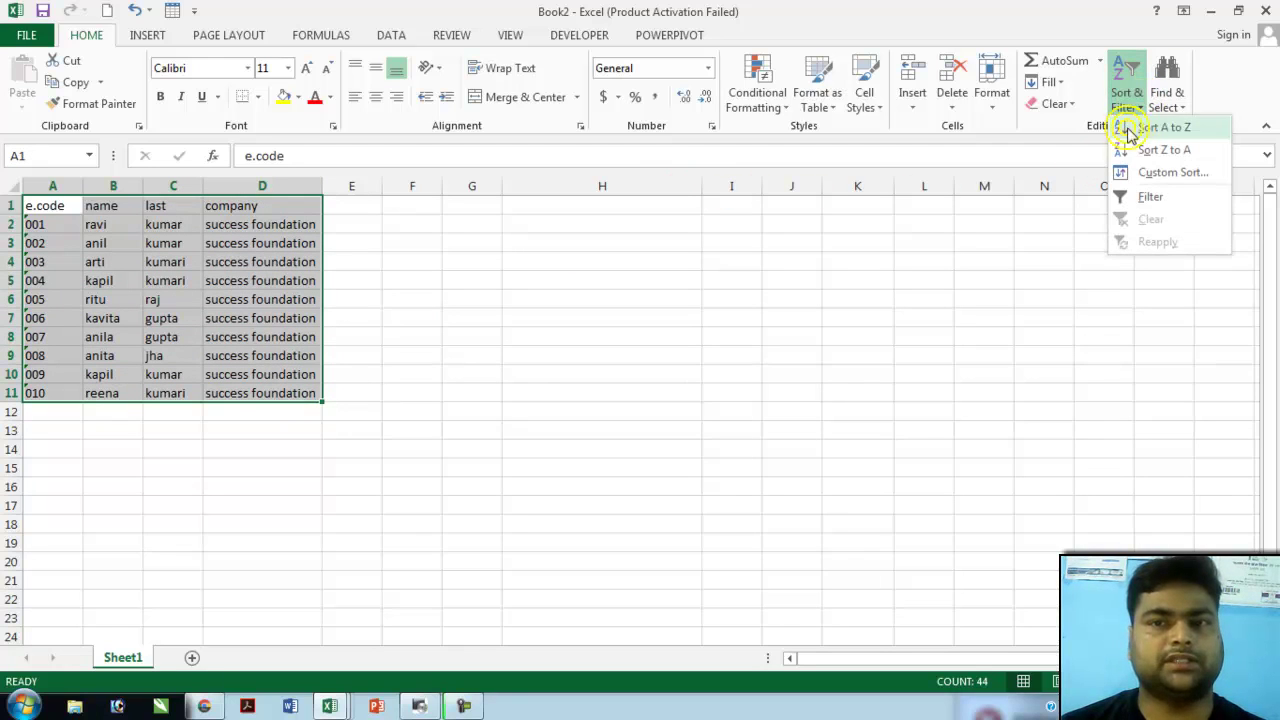
left_click(1150, 199)
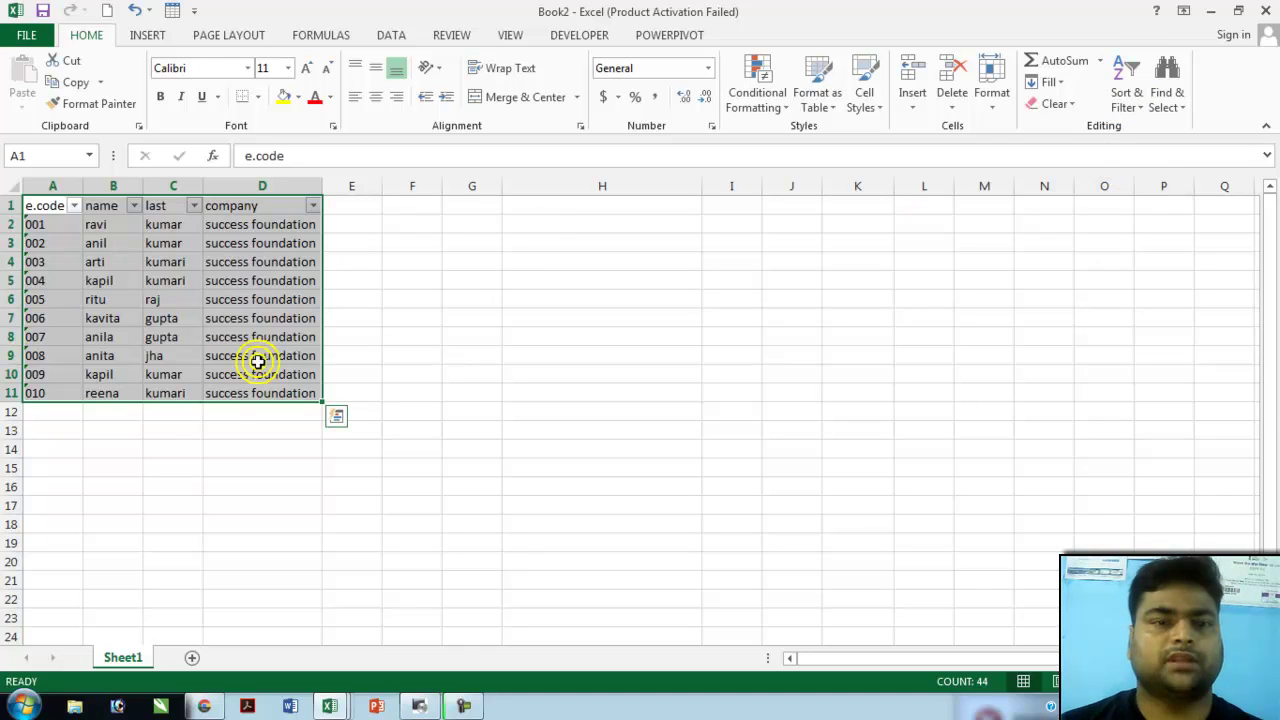
left_click(220, 444)
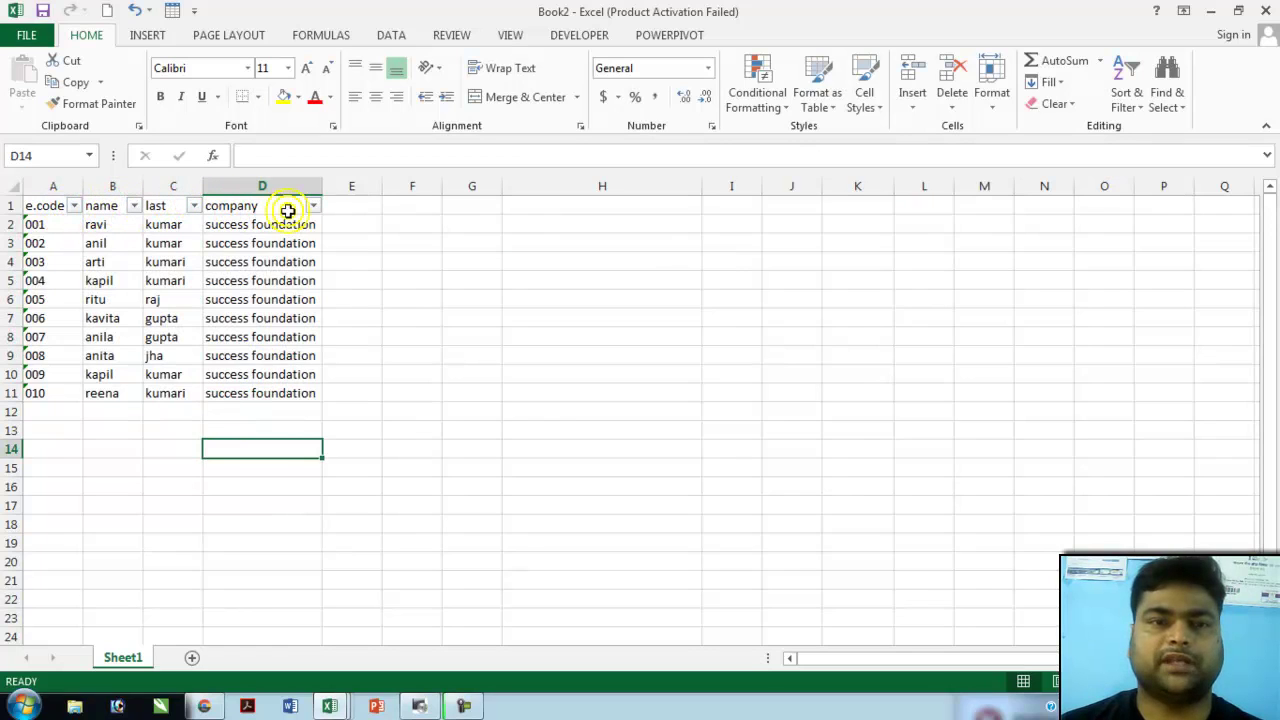
- Filter the name column to show only anil's row
left_click(134, 207)
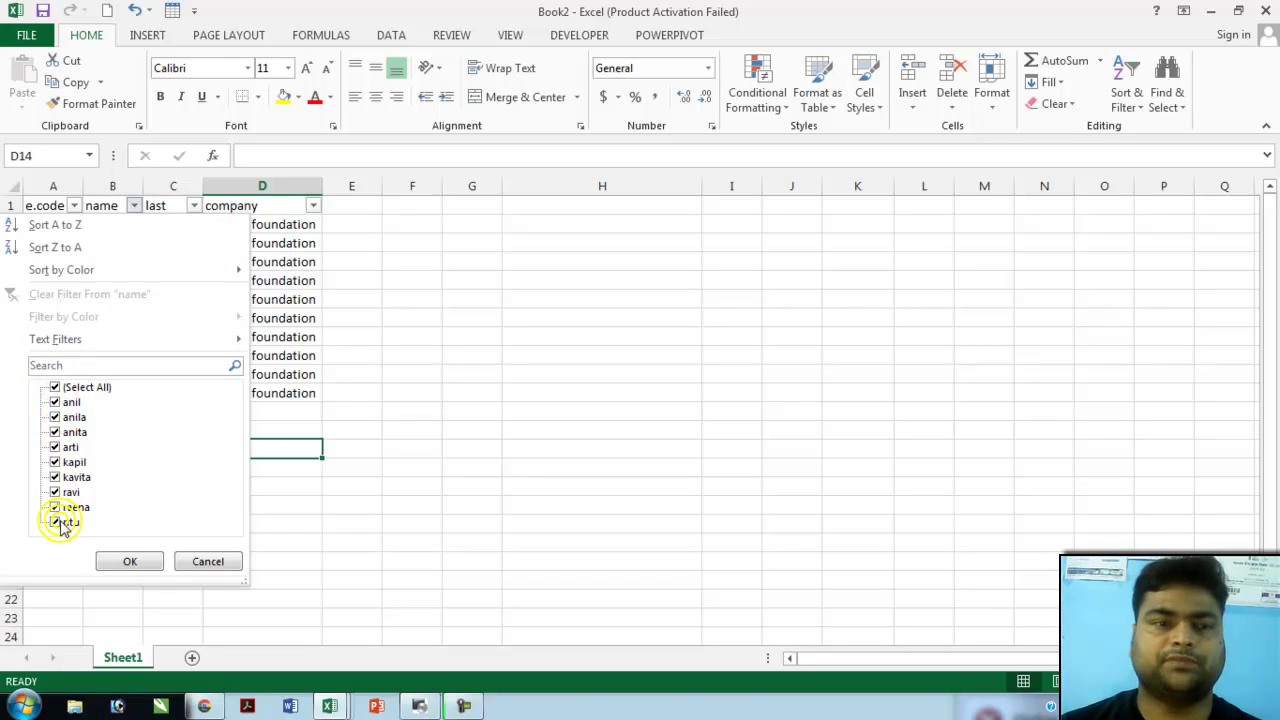
left_click(55, 387)
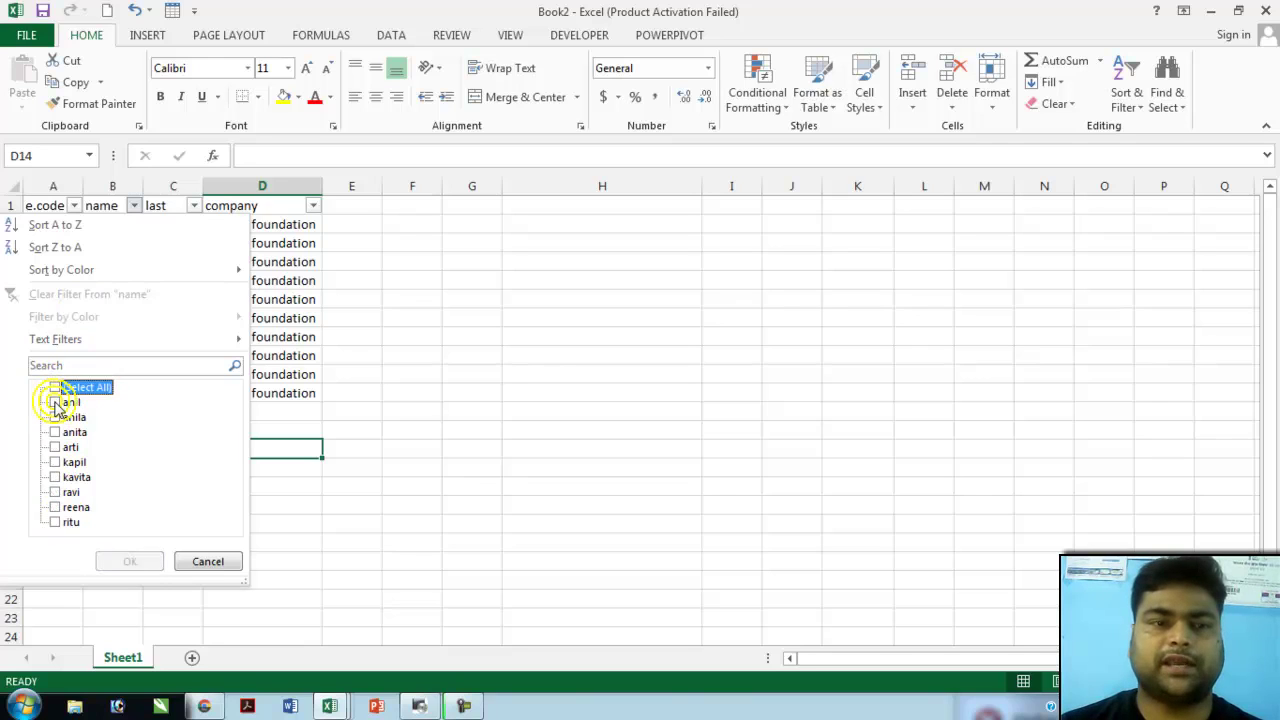
left_click(55, 402)
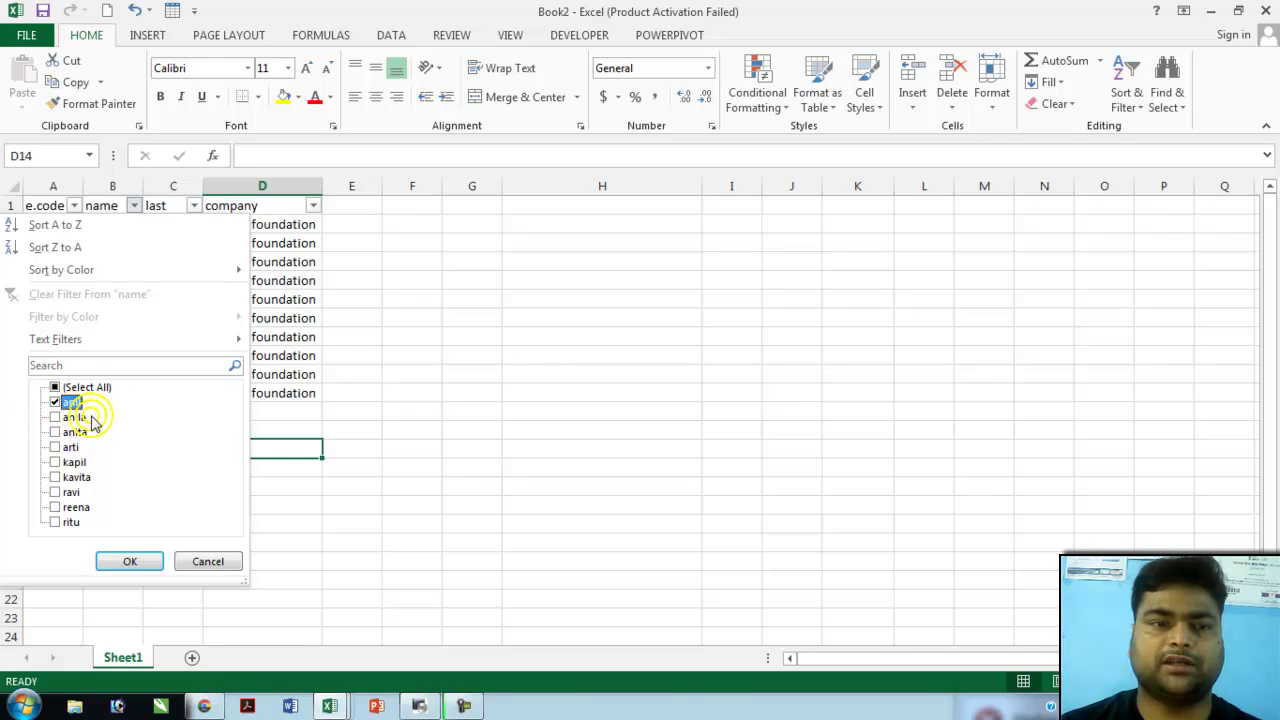
left_click(128, 558)
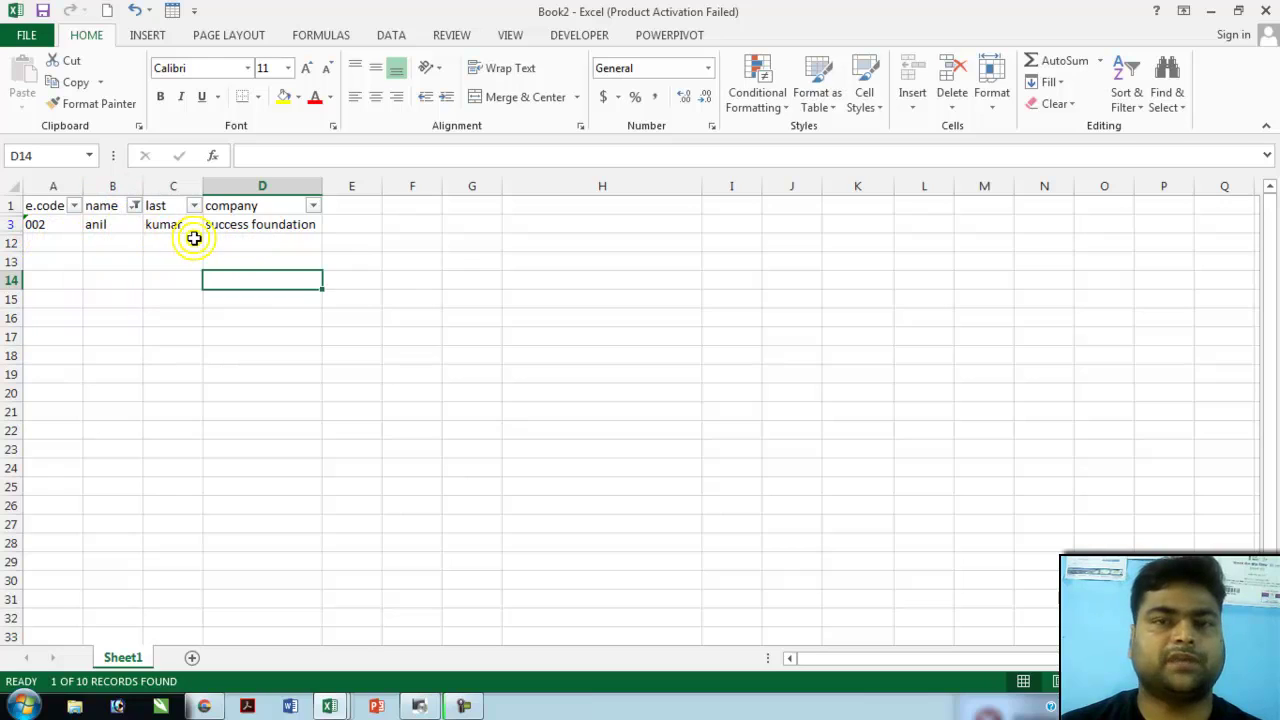
- Reselect all names in the name filter so all ten employees show again
left_click(133, 204)
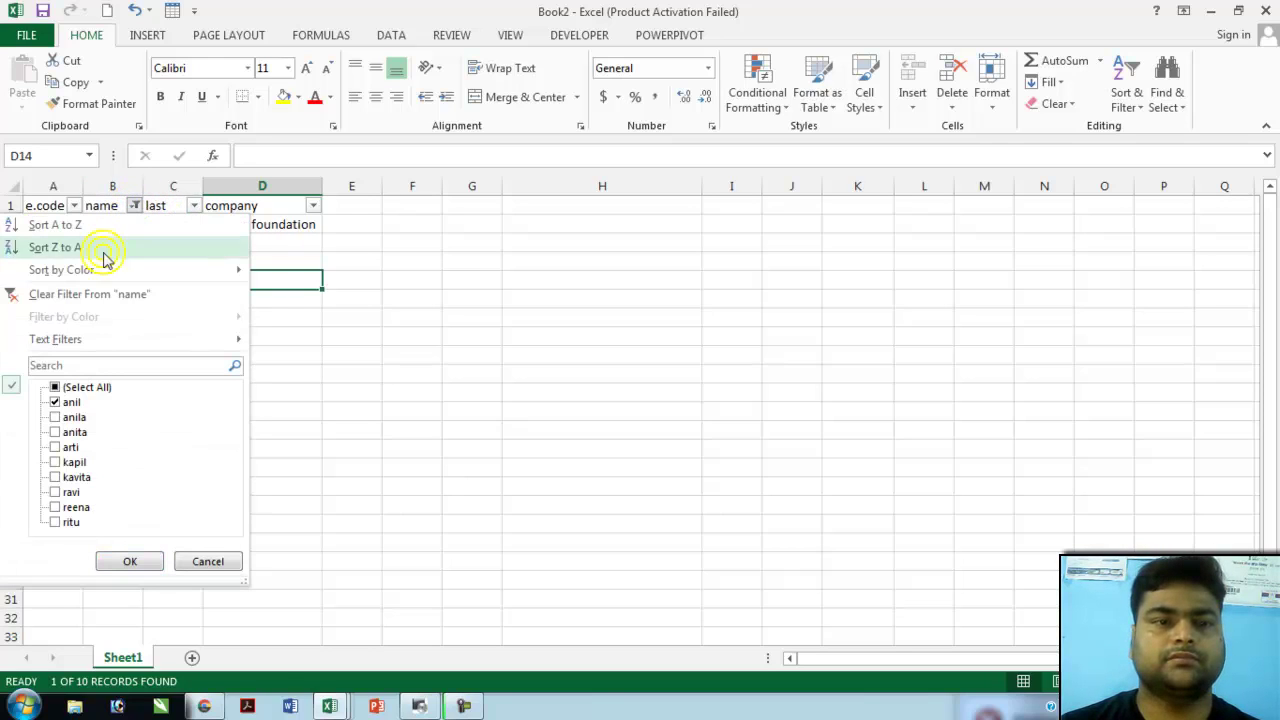
left_click(77, 389)
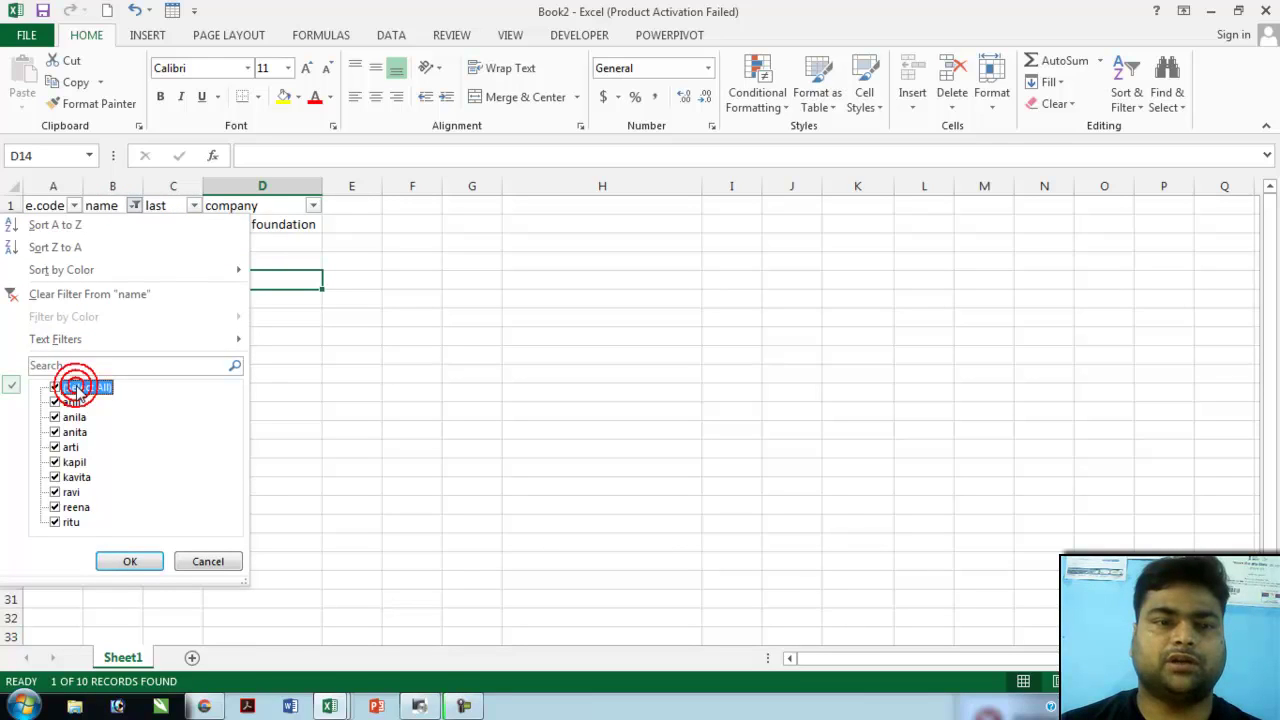
left_click(130, 561)
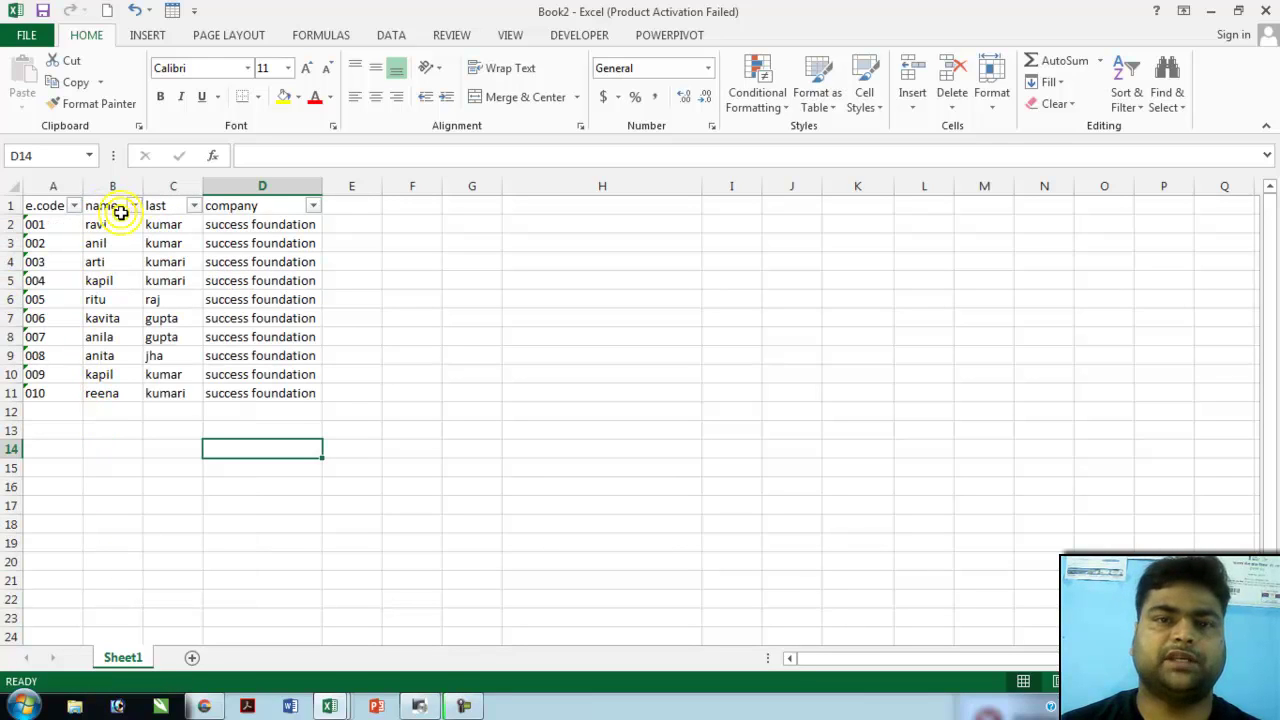
left_click(133, 206)
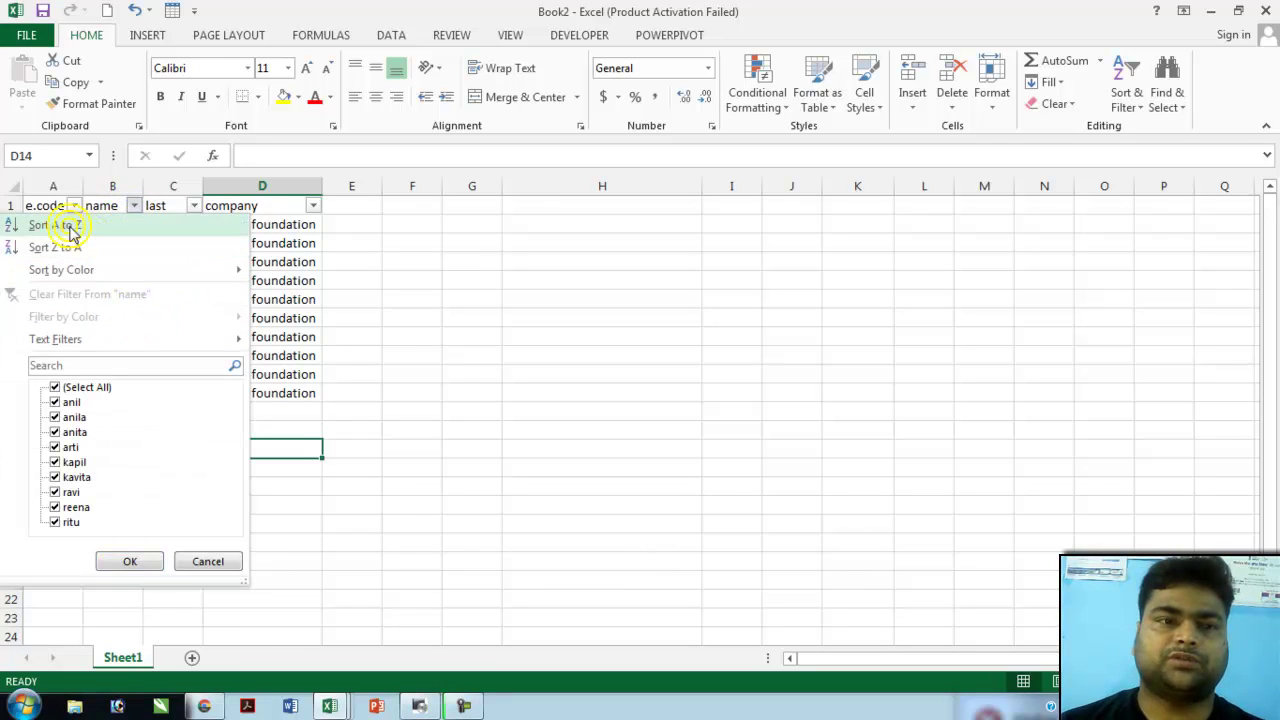
- Sort employees by name A to Z, then Z to A so ritu is on top
mouse_move(103, 269)
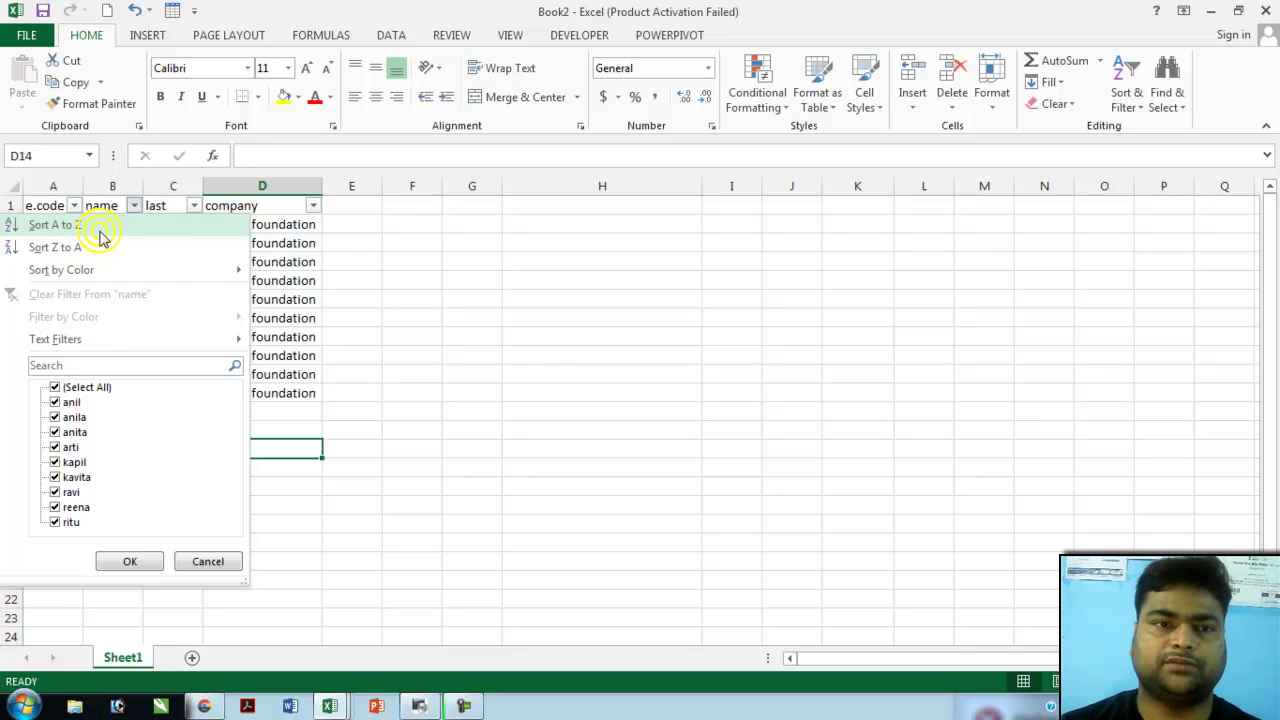
left_click(100, 228)
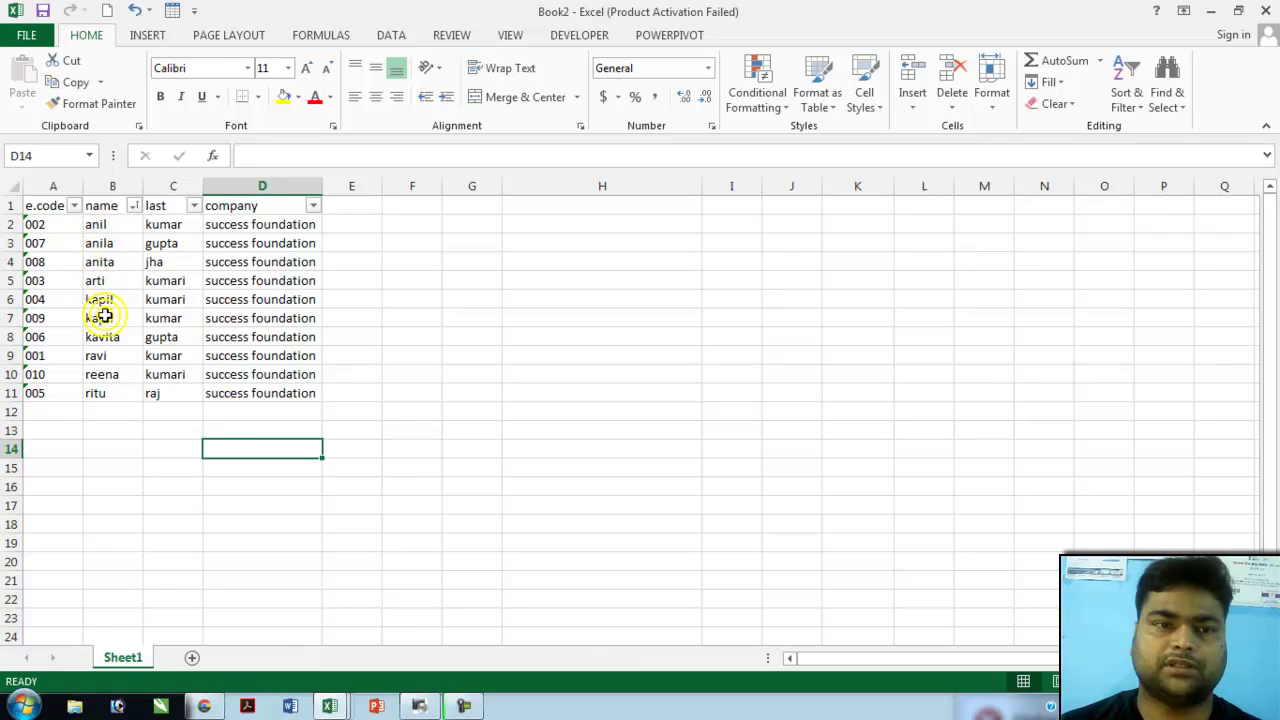
left_click(133, 205)
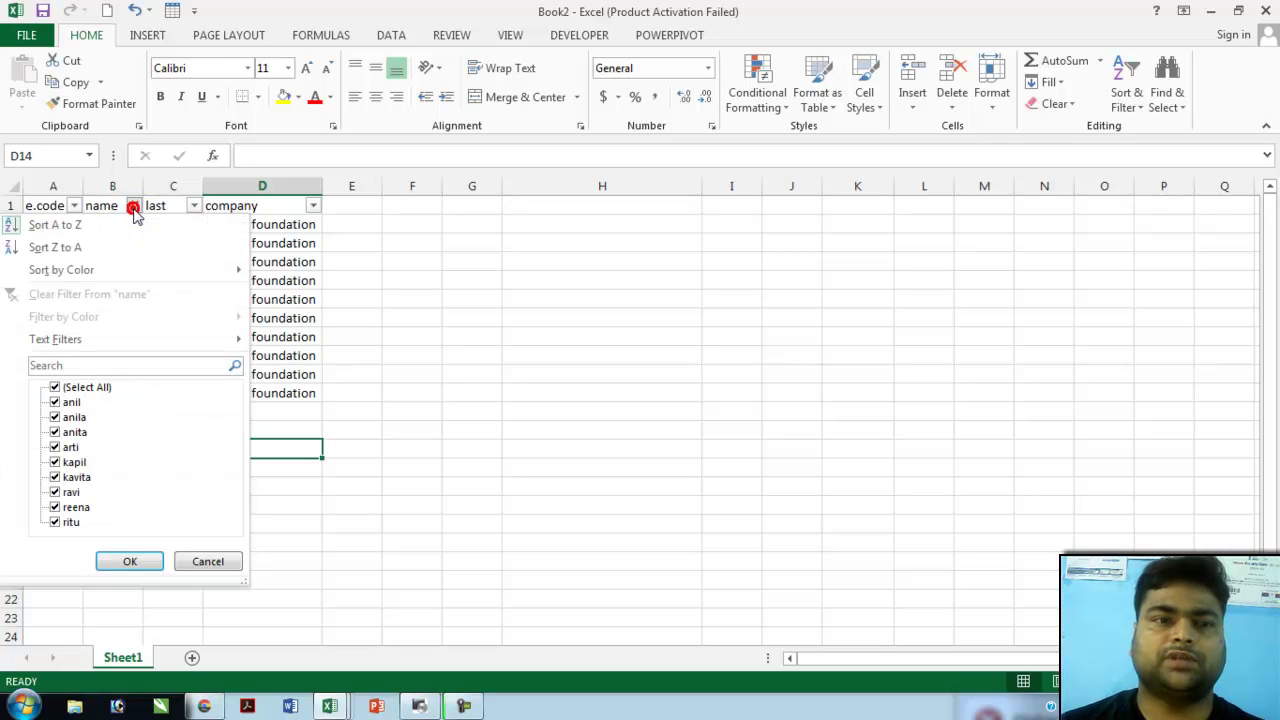
left_click(72, 248)
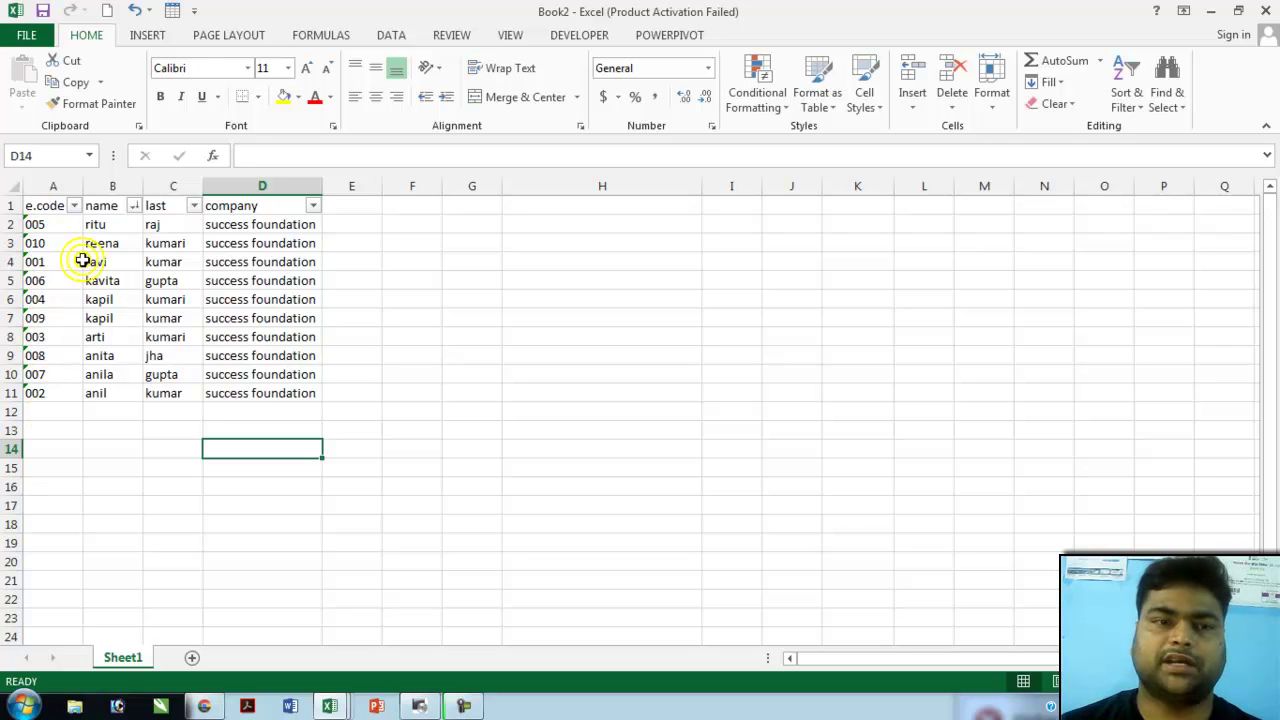
key("Up")
left_click(132, 205)
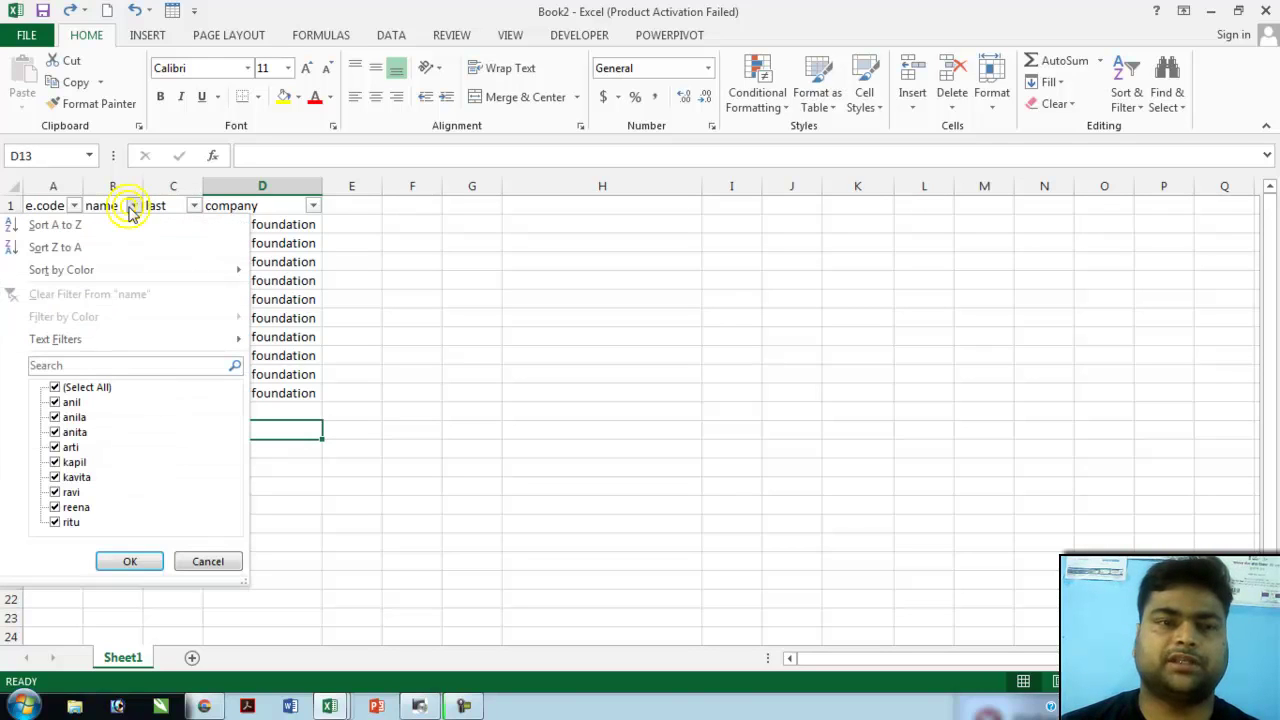
- Apply a 'Begins With' r text filter to names, leaving ravi, ritu and reena
left_click(240, 341)
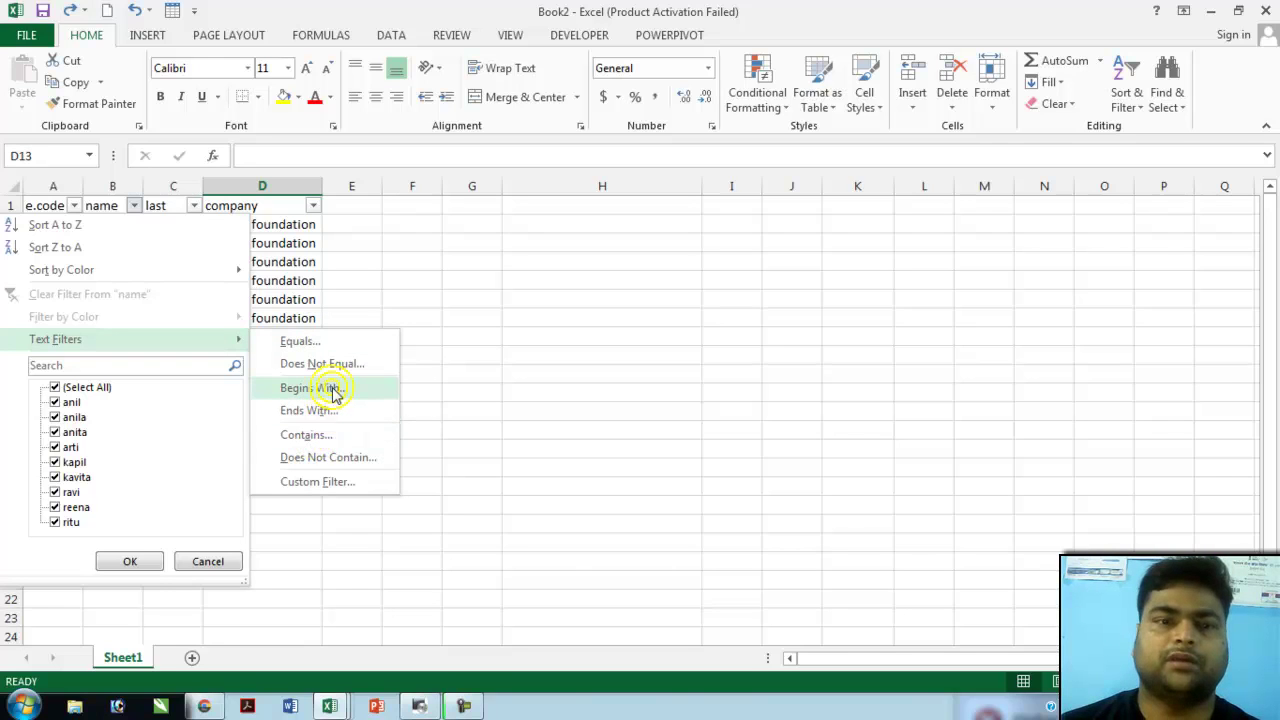
left_click(334, 393)
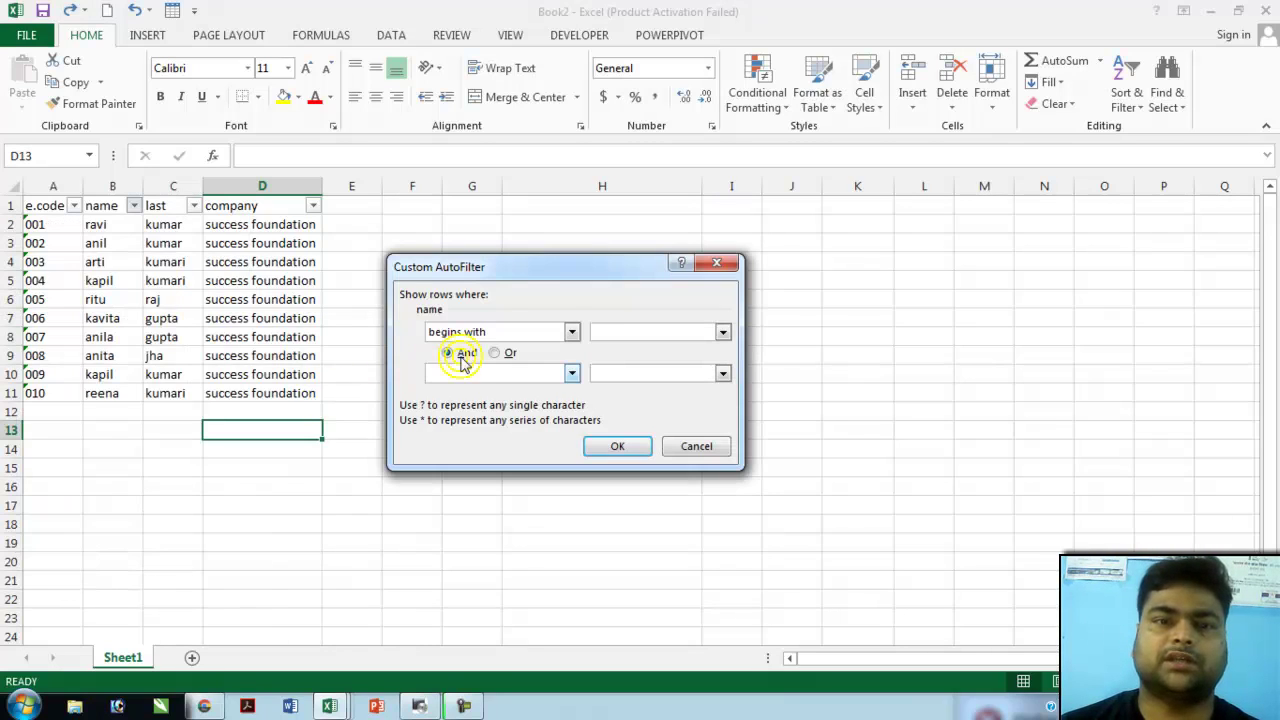
left_click(592, 332)
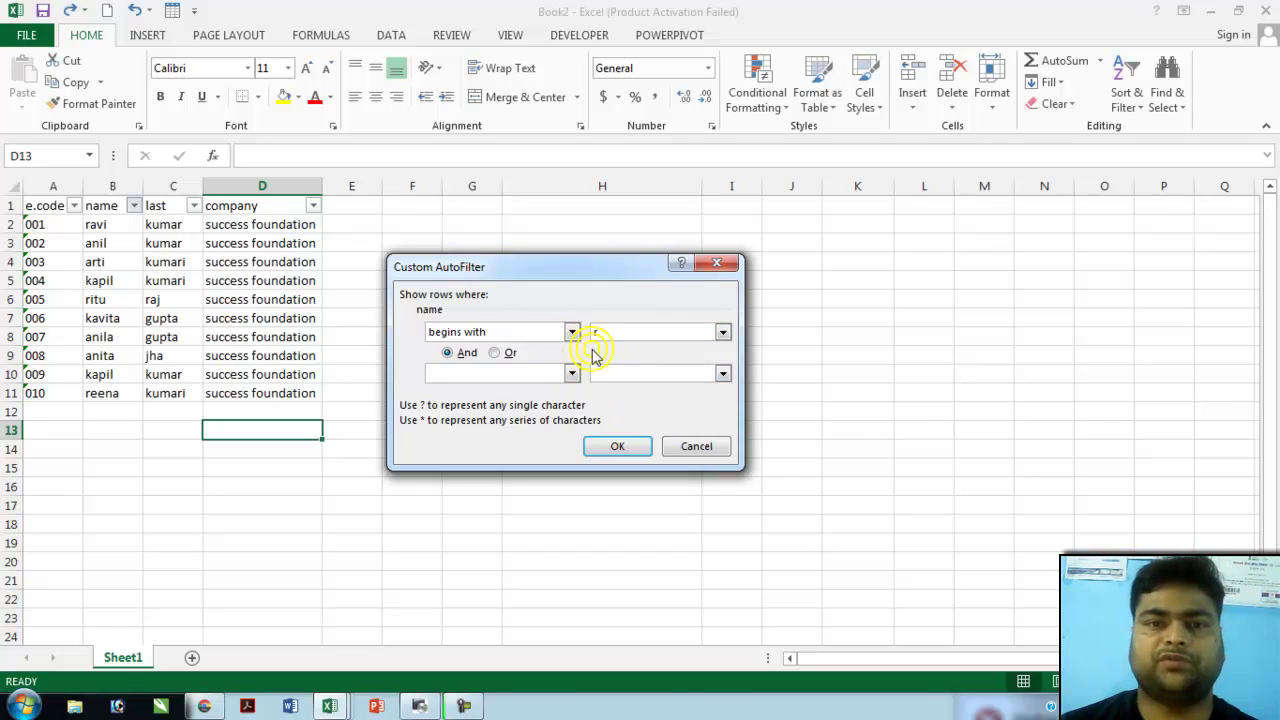
left_click(608, 444)
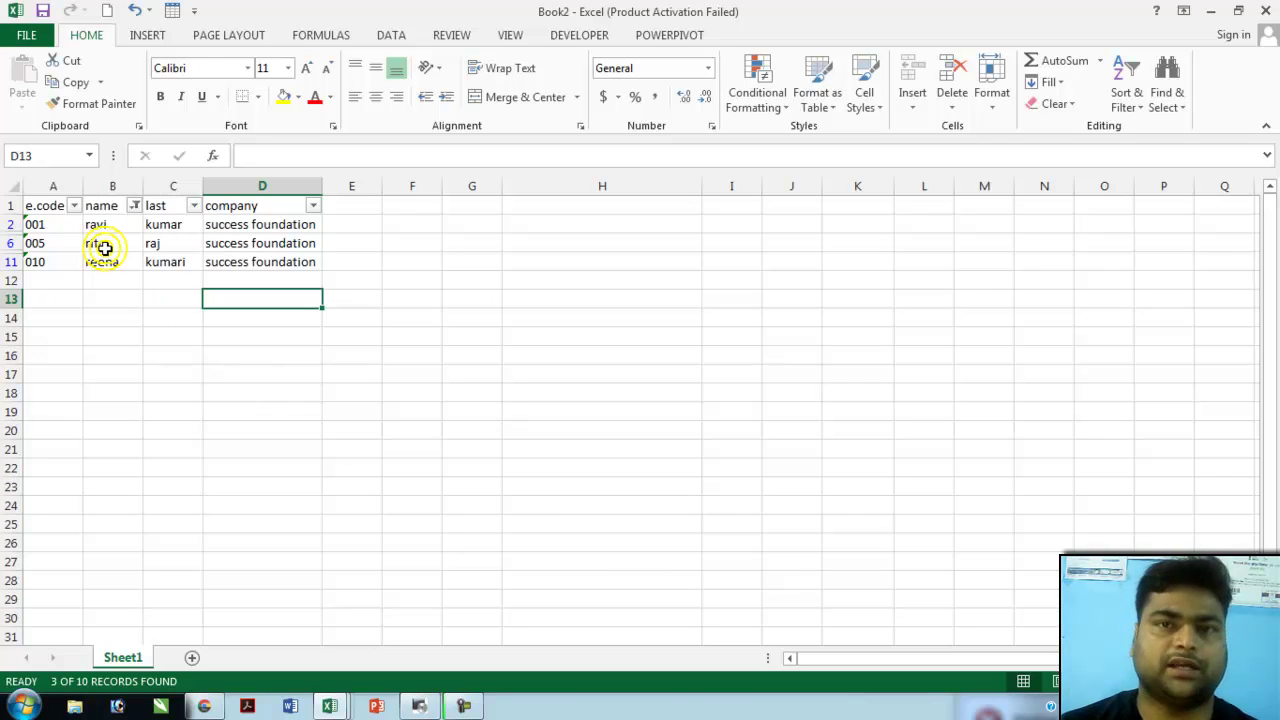
left_click(133, 205)
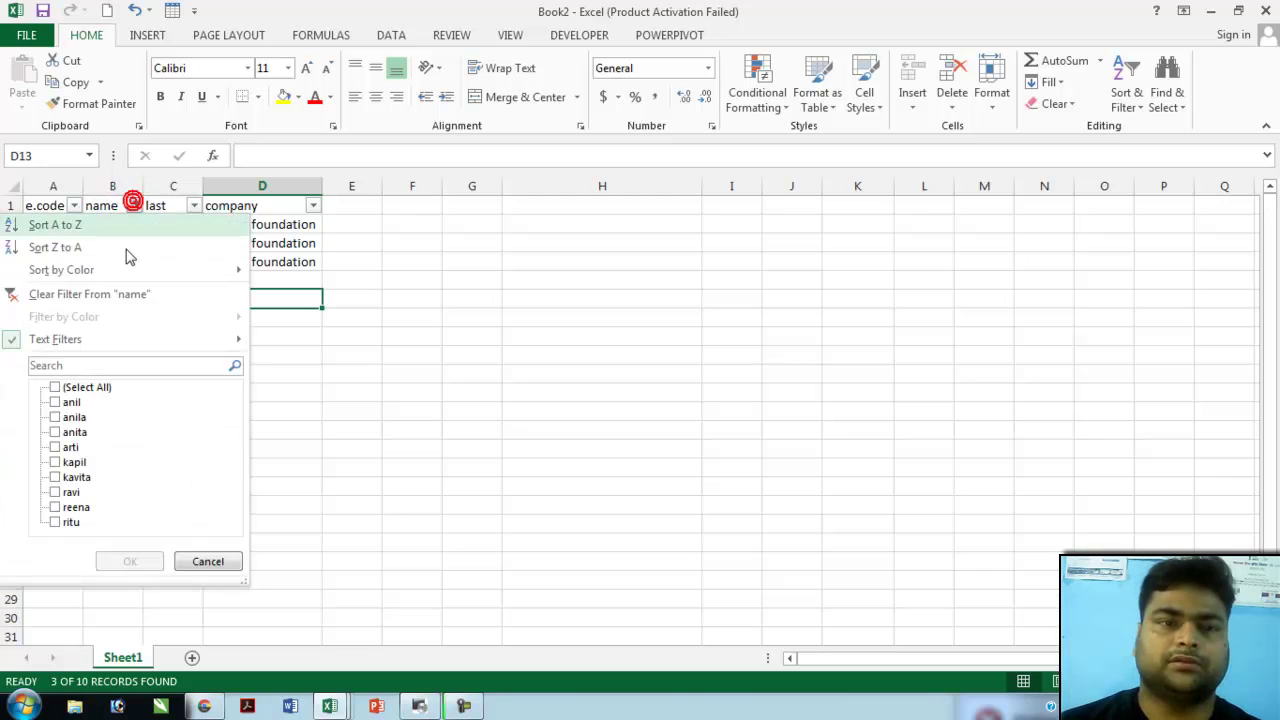
- Filter names ending with a, showing kavita, anila, anita and reena
mouse_move(109, 344)
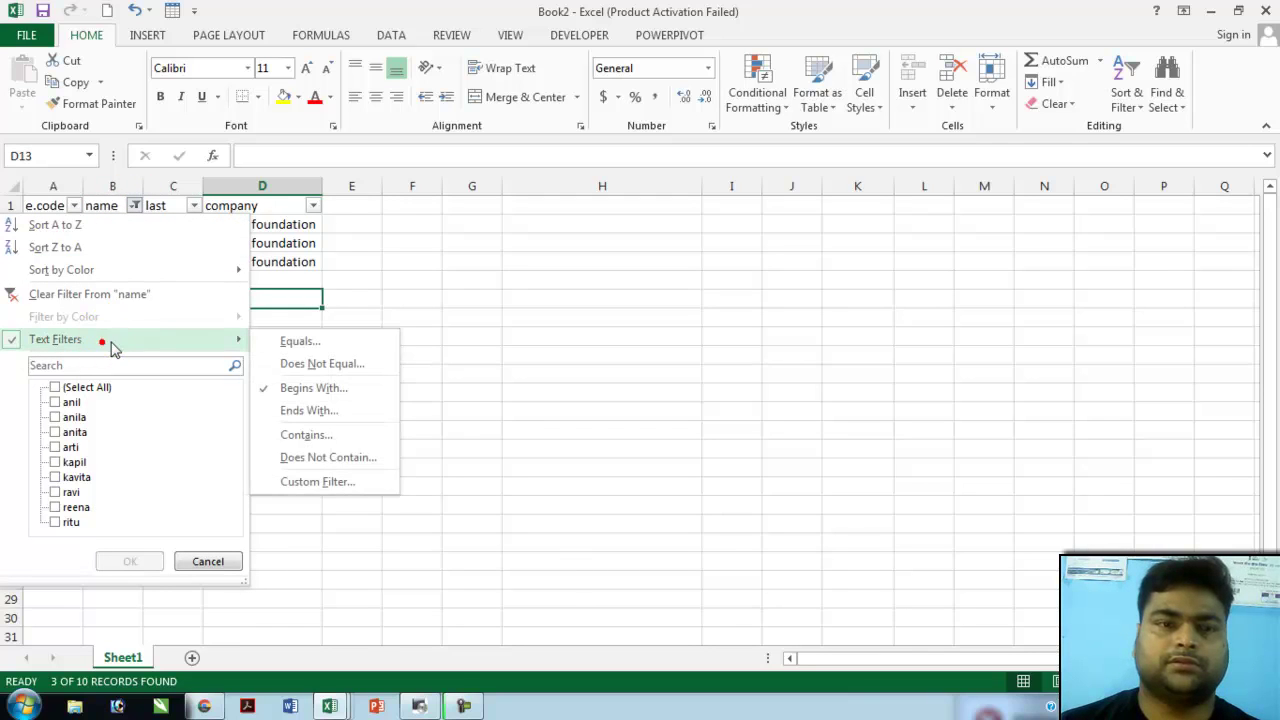
left_click(320, 411)
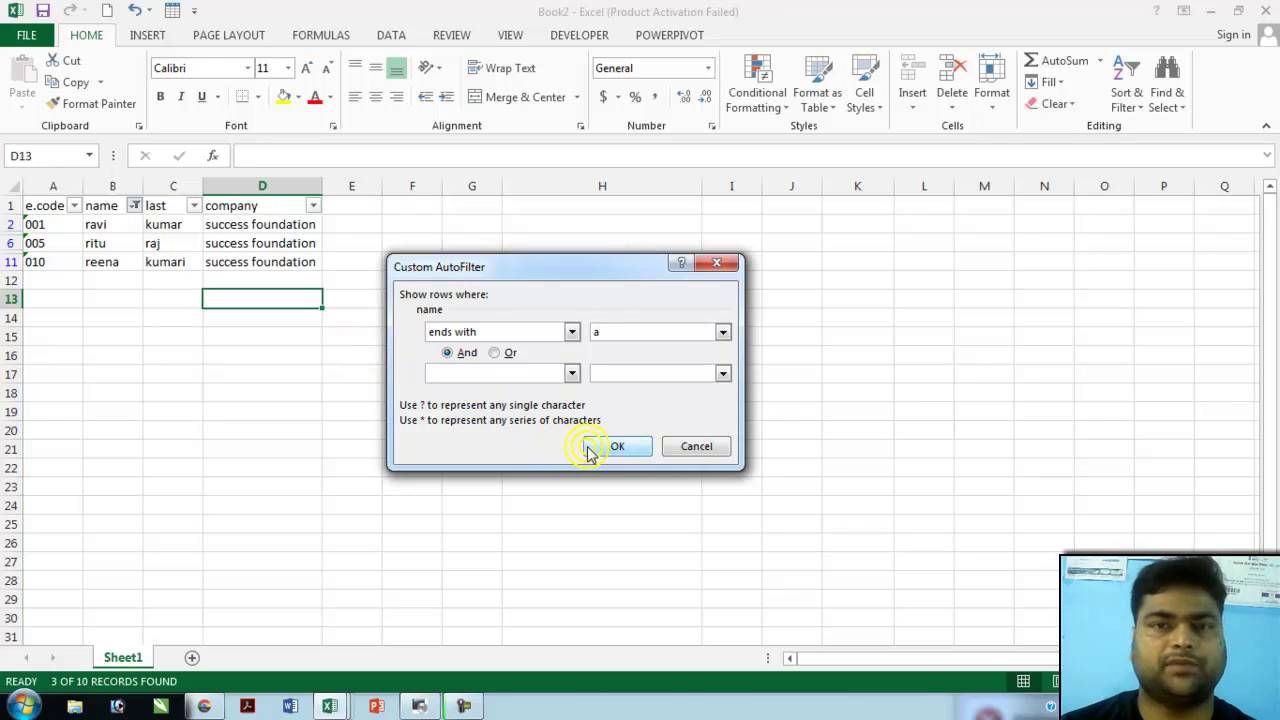
left_click(617, 448)
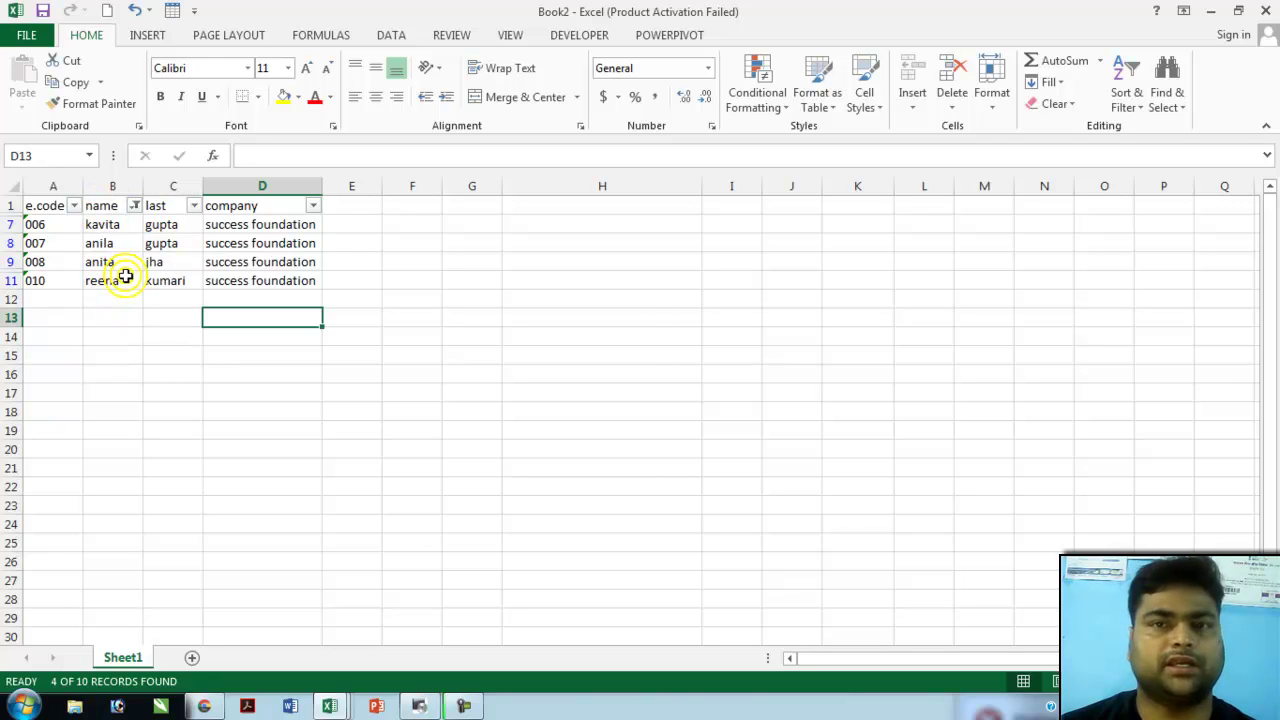
- Reselect all names to clear the filter and show all ten employees
left_click(135, 205)
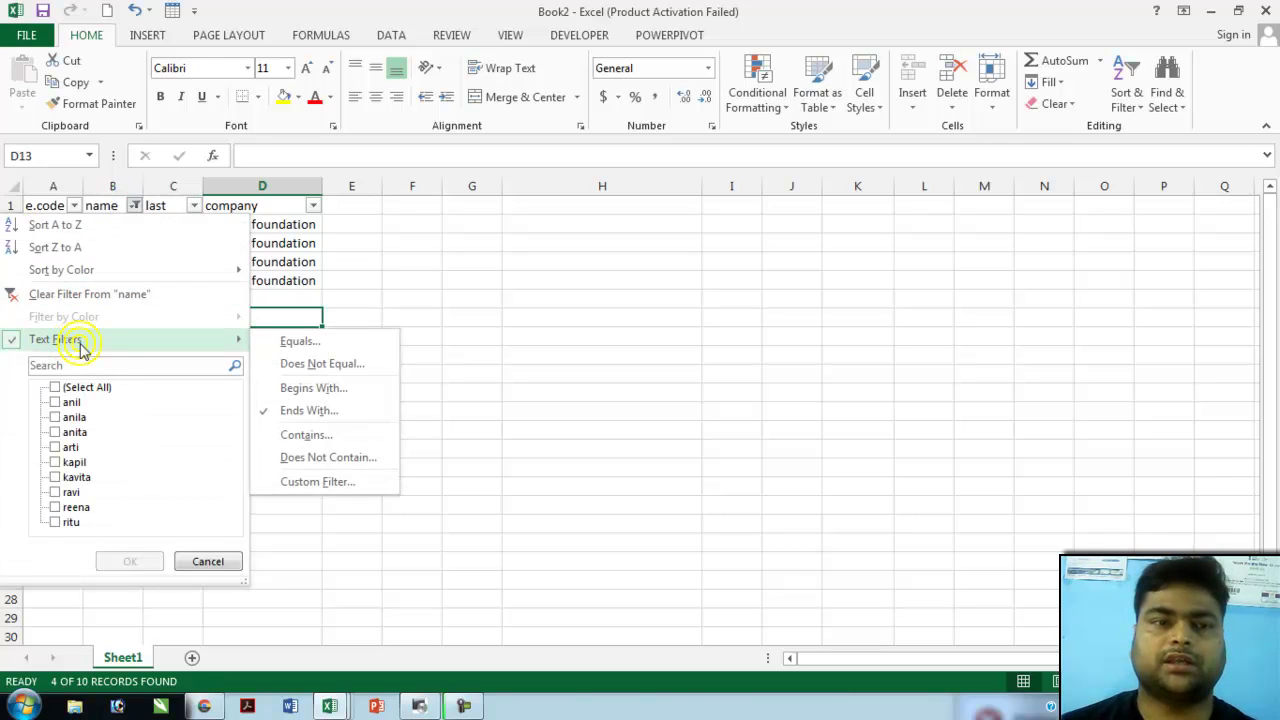
left_click(88, 389)
left_click(126, 561)
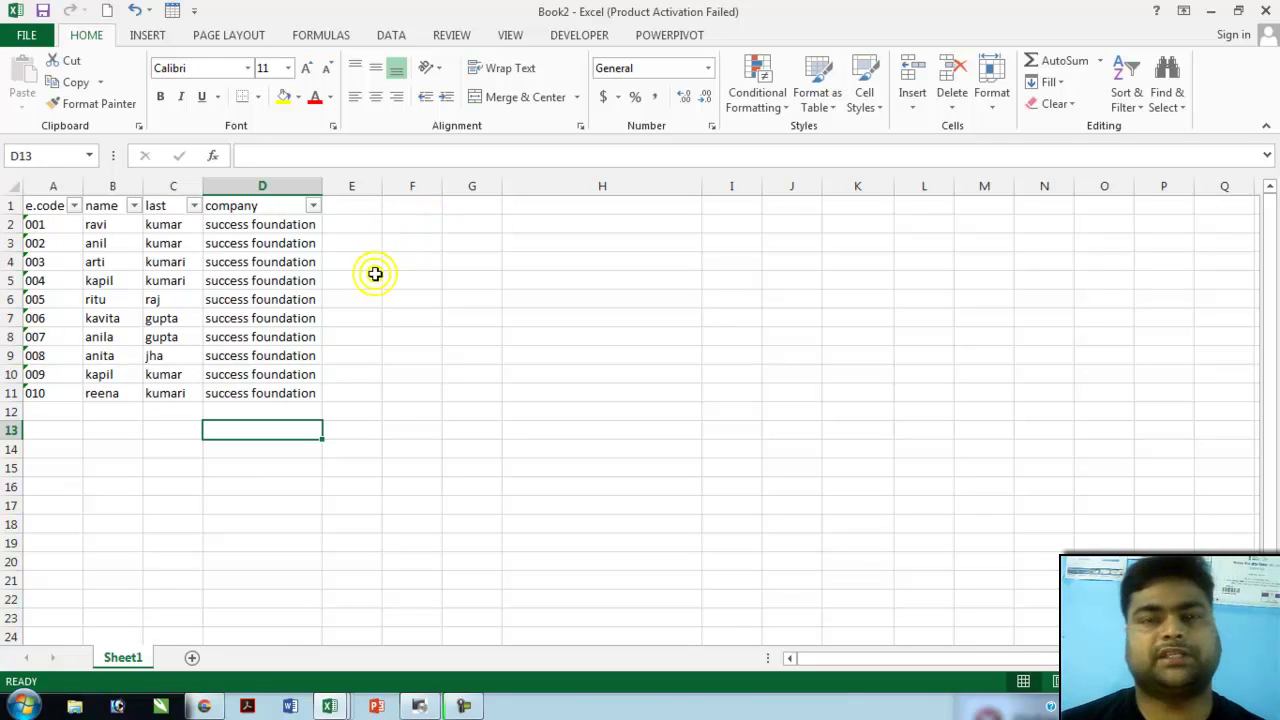
- Add a List data validation to I5 sourced from the names in $B$1:$B$11
left_click(747, 279)
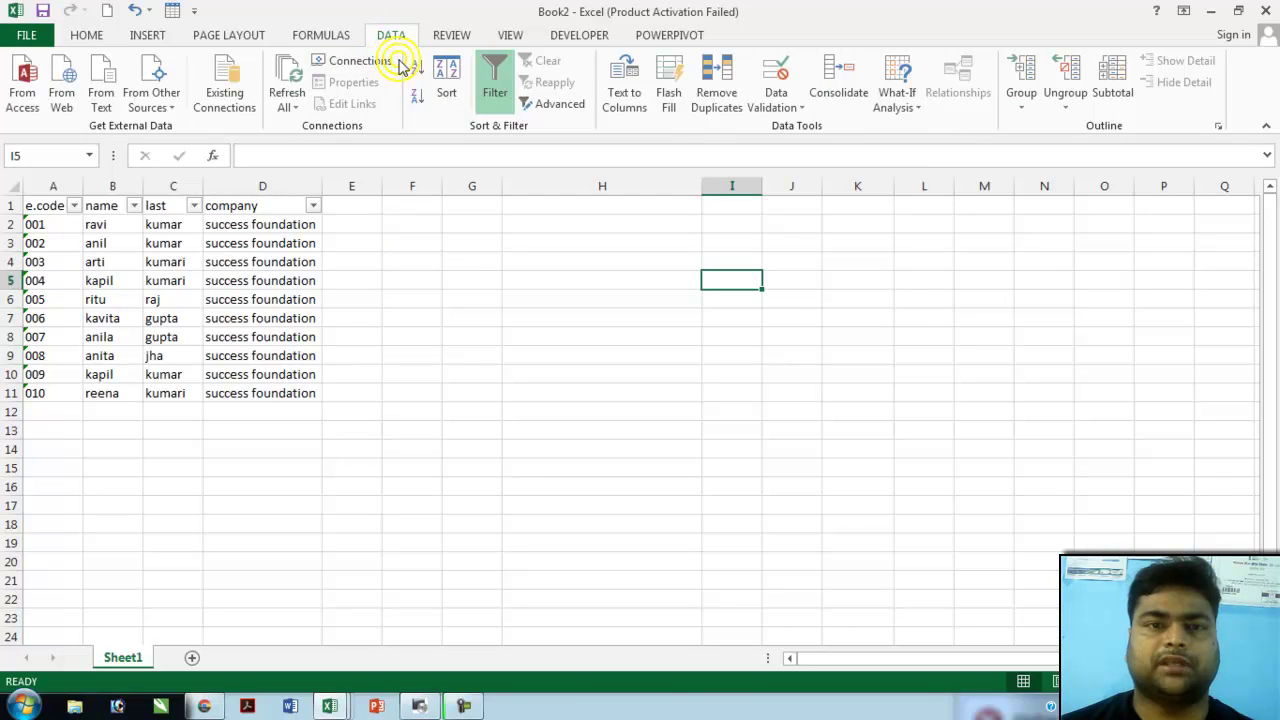
left_click(789, 110)
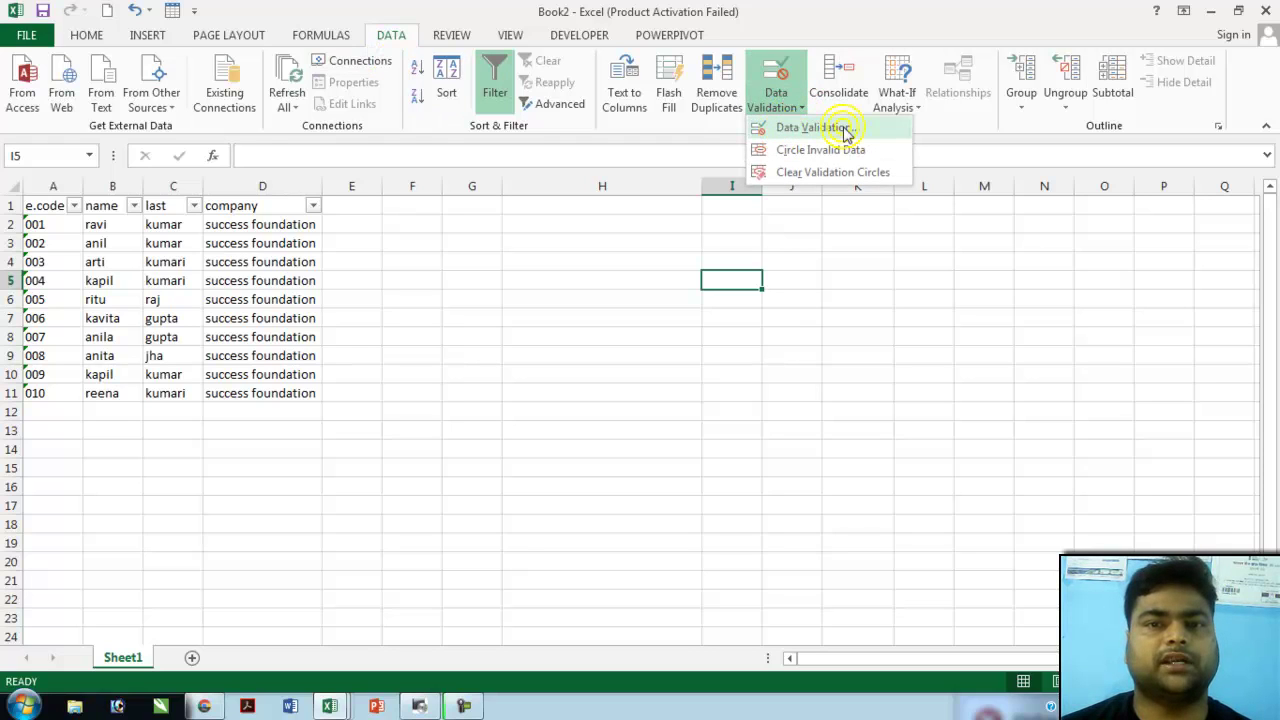
left_click(843, 129)
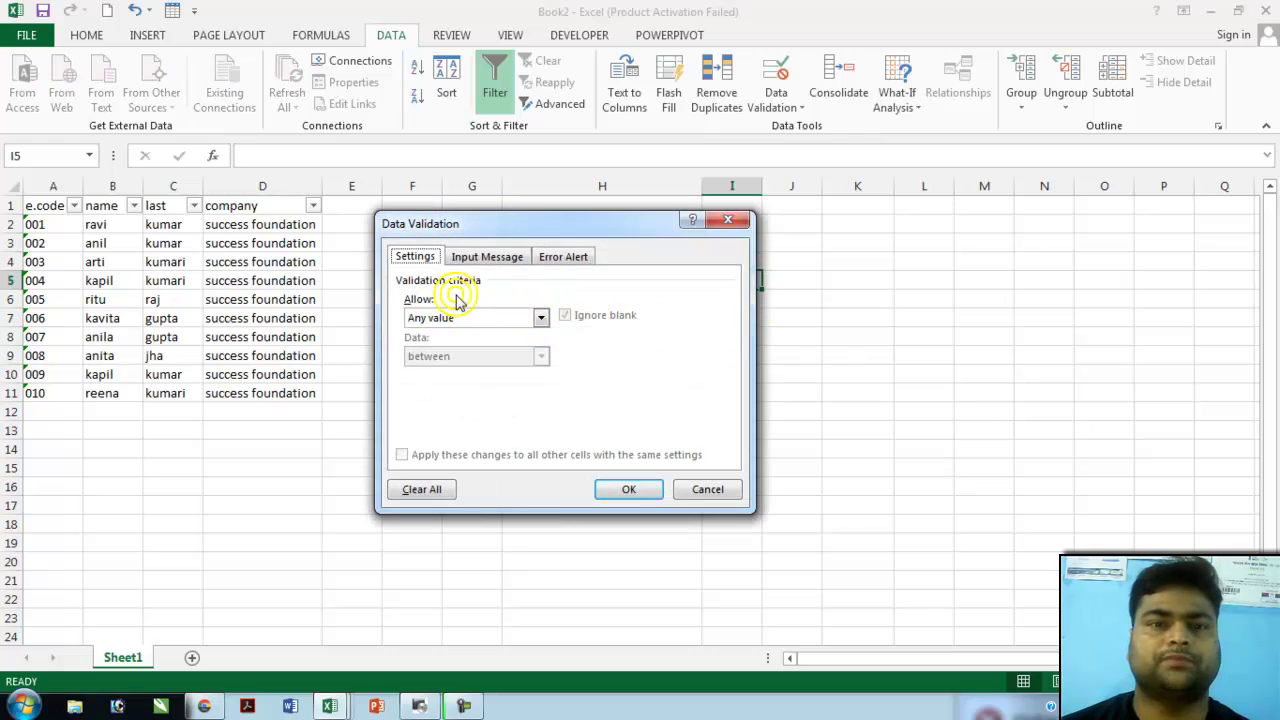
left_click(541, 318)
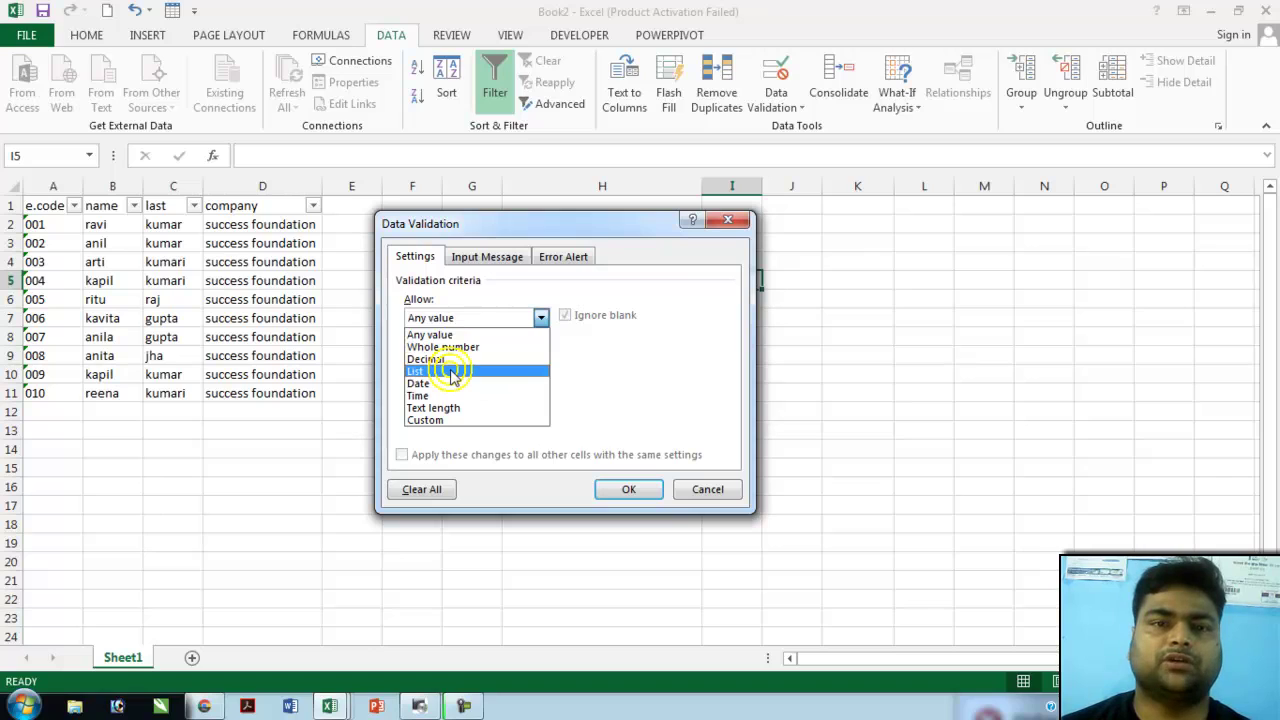
left_click(452, 371)
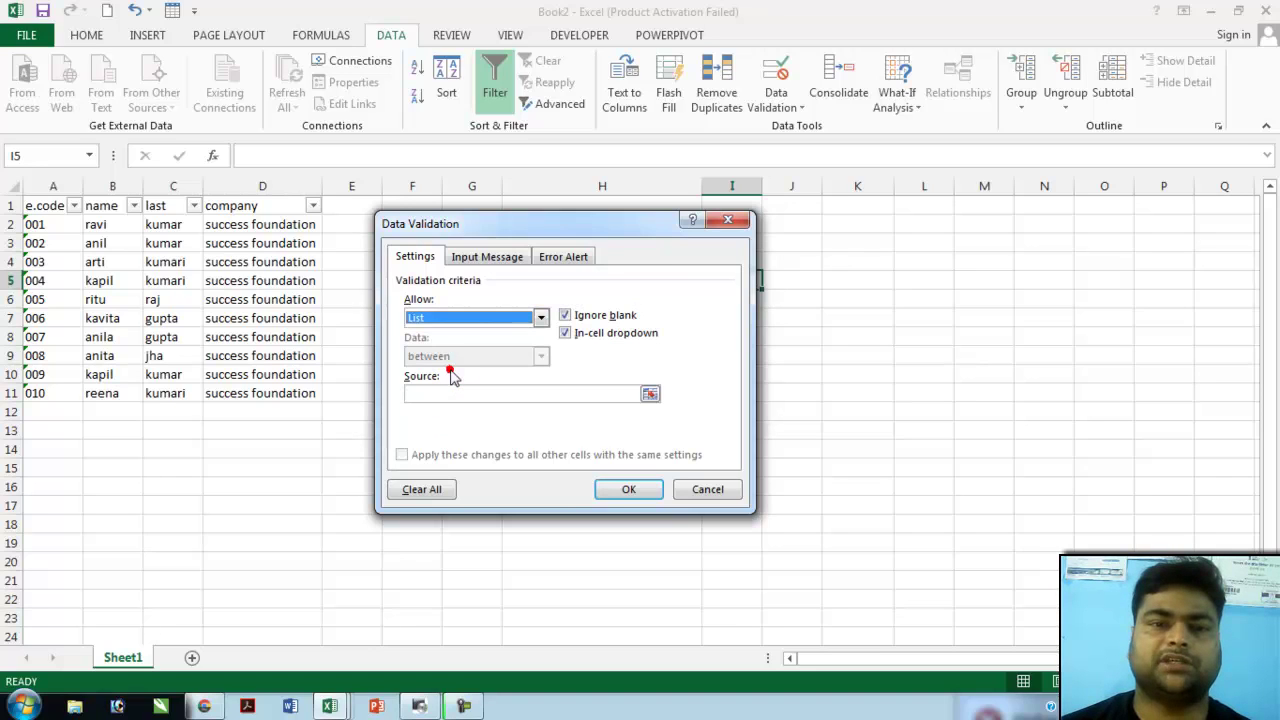
left_click(530, 394)
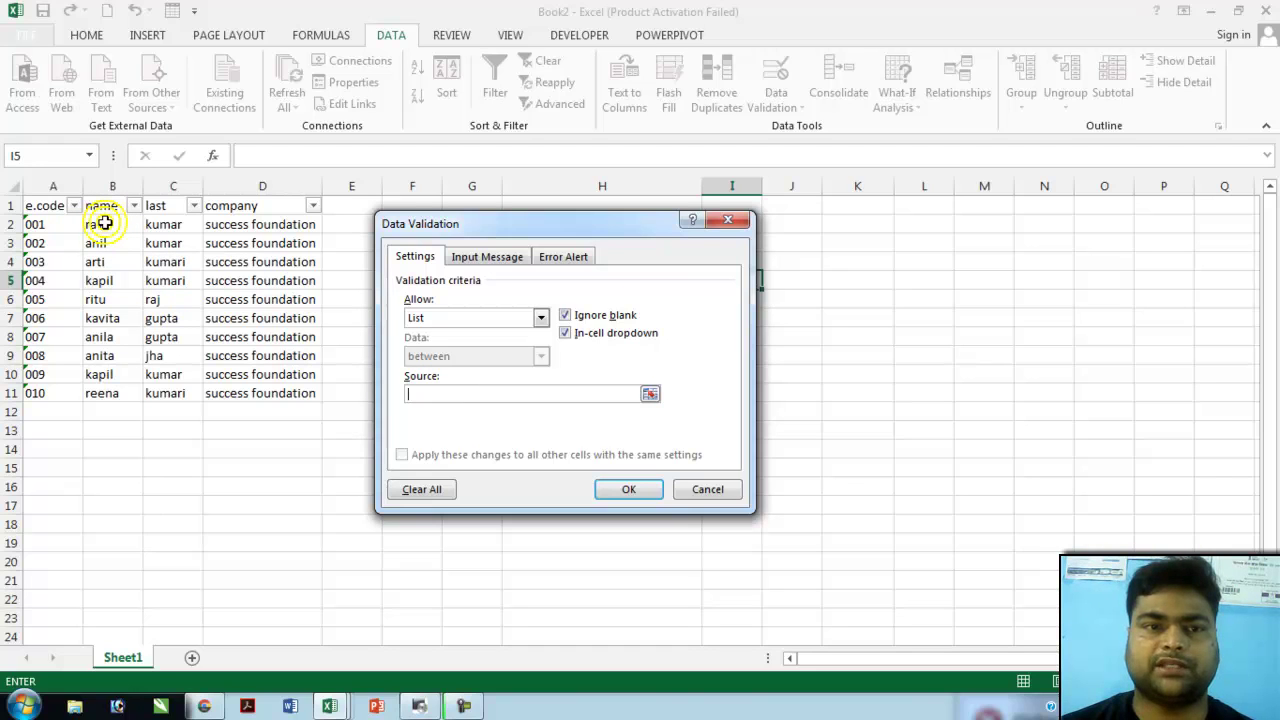
left_click_drag(100, 205, 103, 392)
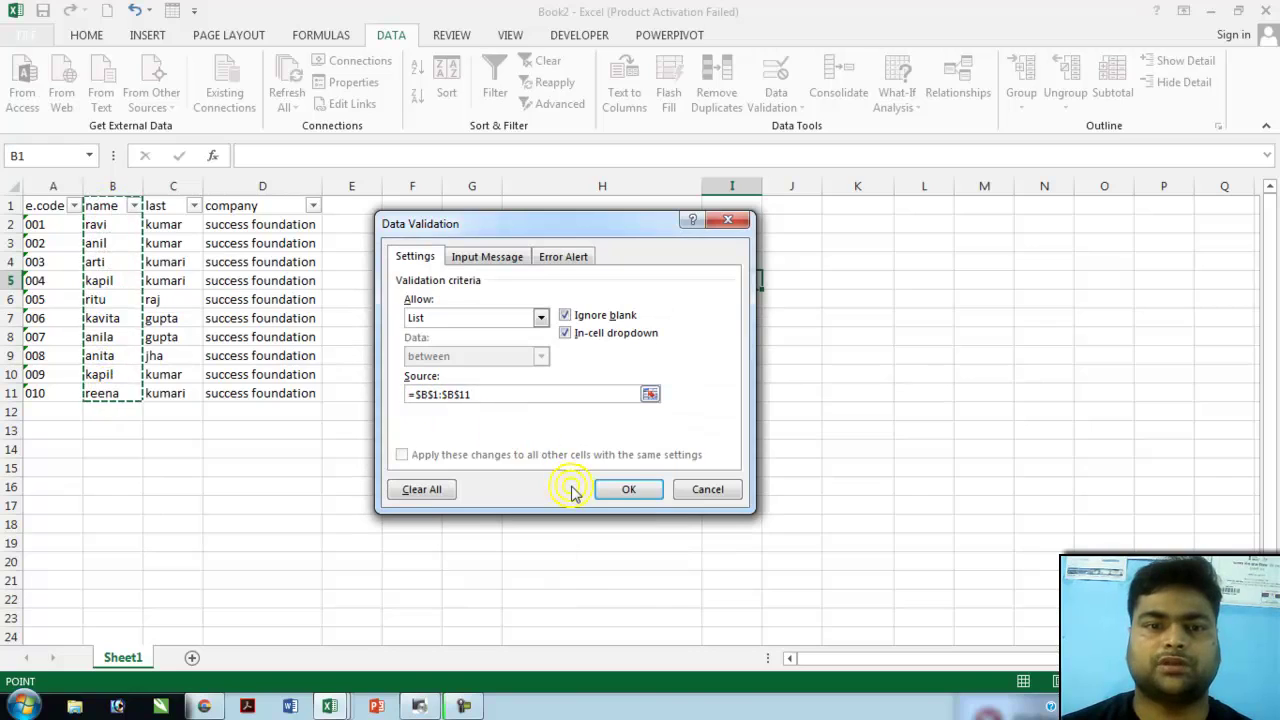
left_click(628, 489)
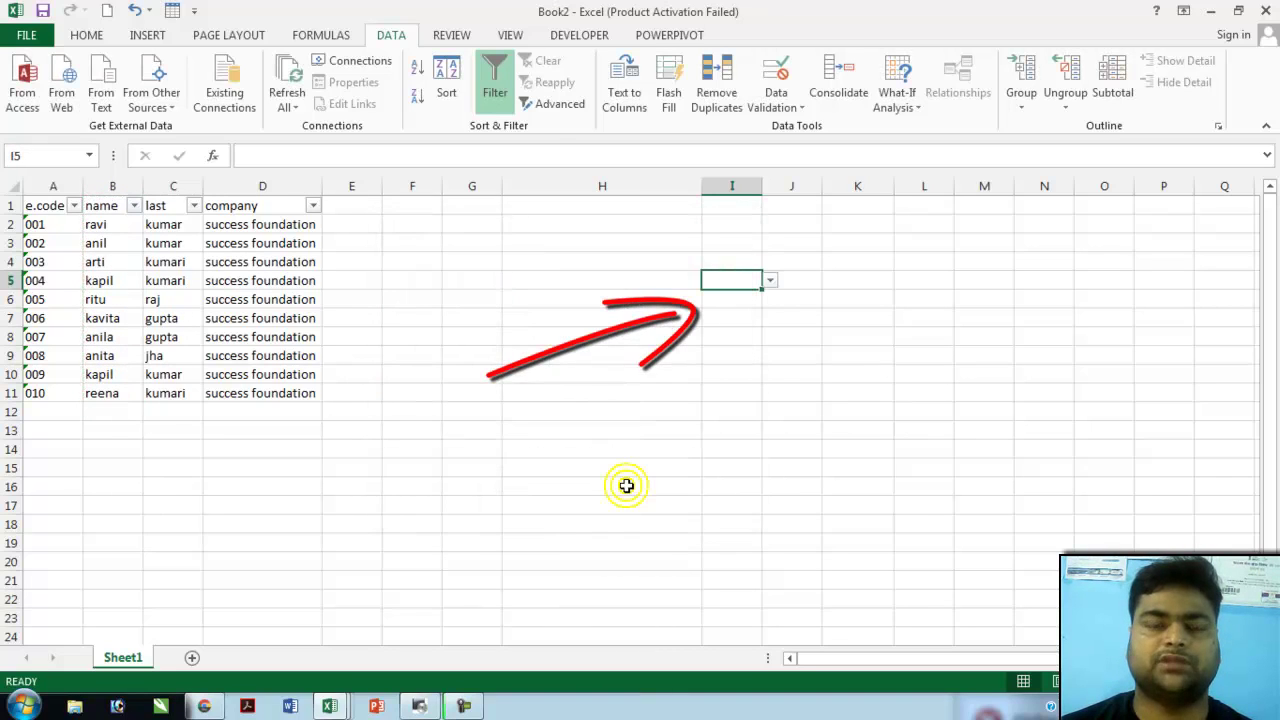
- Pick kavita, kapil, anita and kapil from I5's dropdown, finishing on kavita
left_click(770, 284)
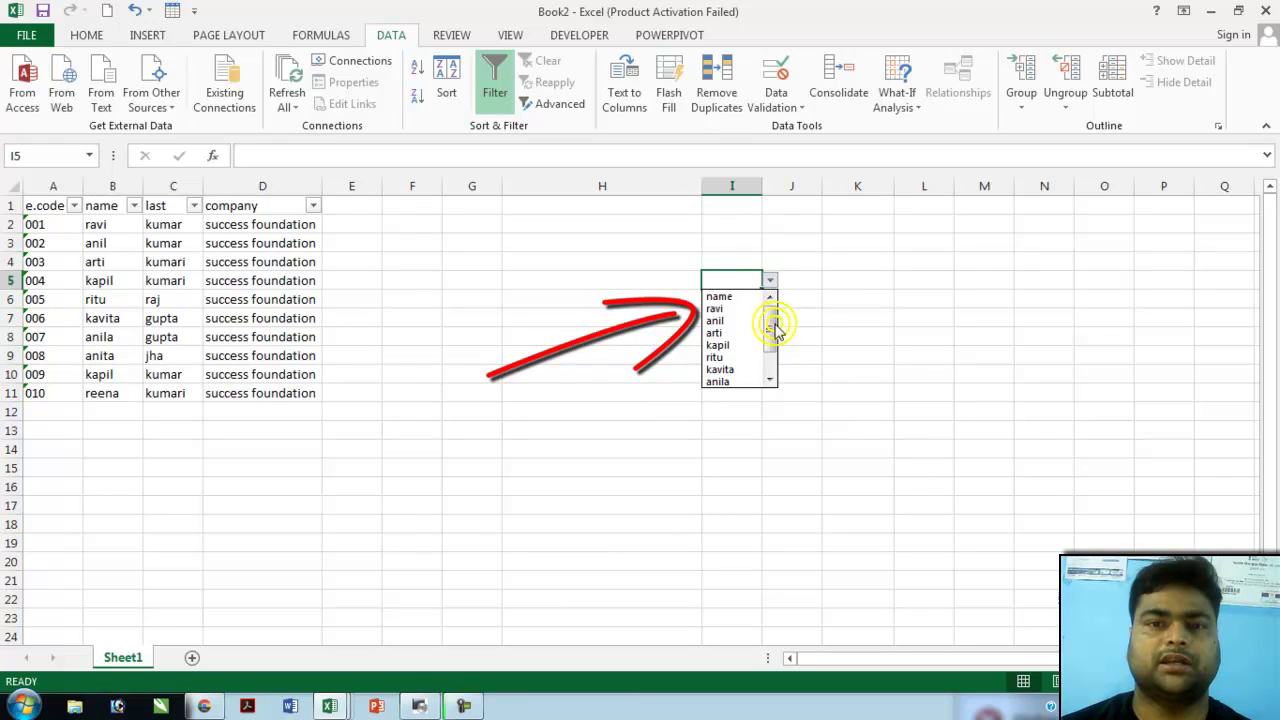
left_click_drag(775, 330, 768, 360)
left_click(740, 332)
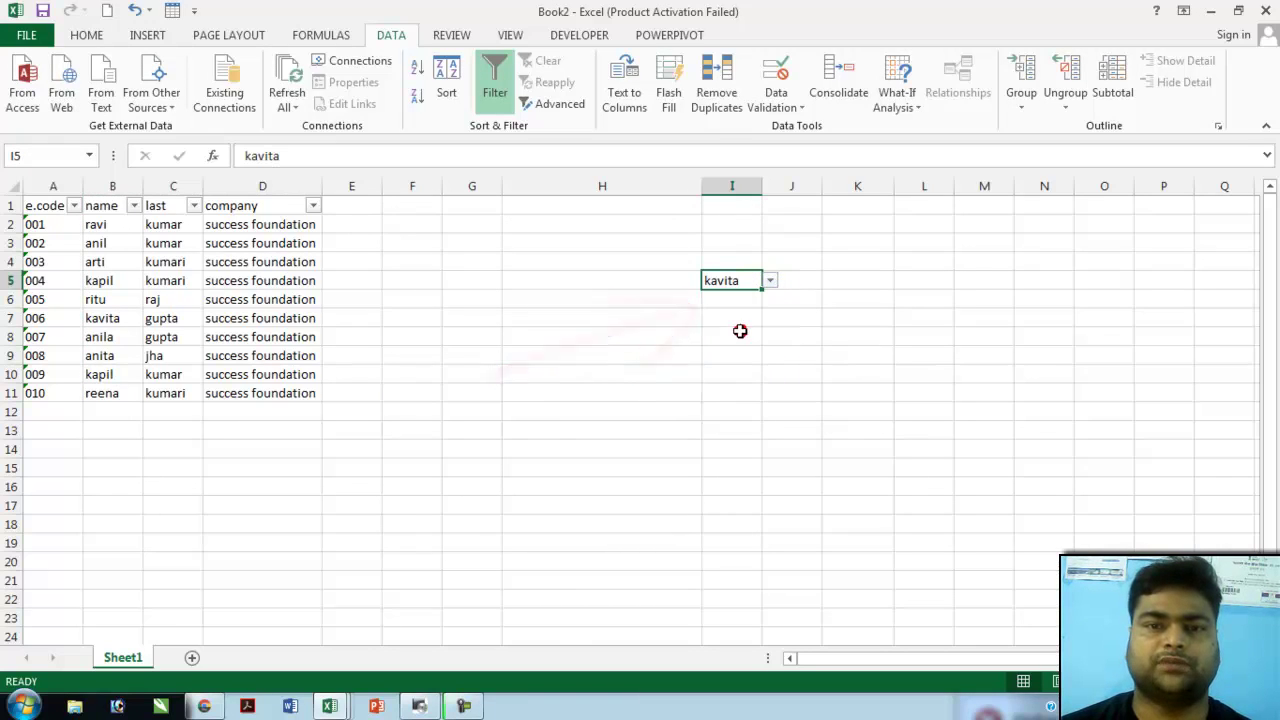
left_click(770, 281)
left_click(735, 309)
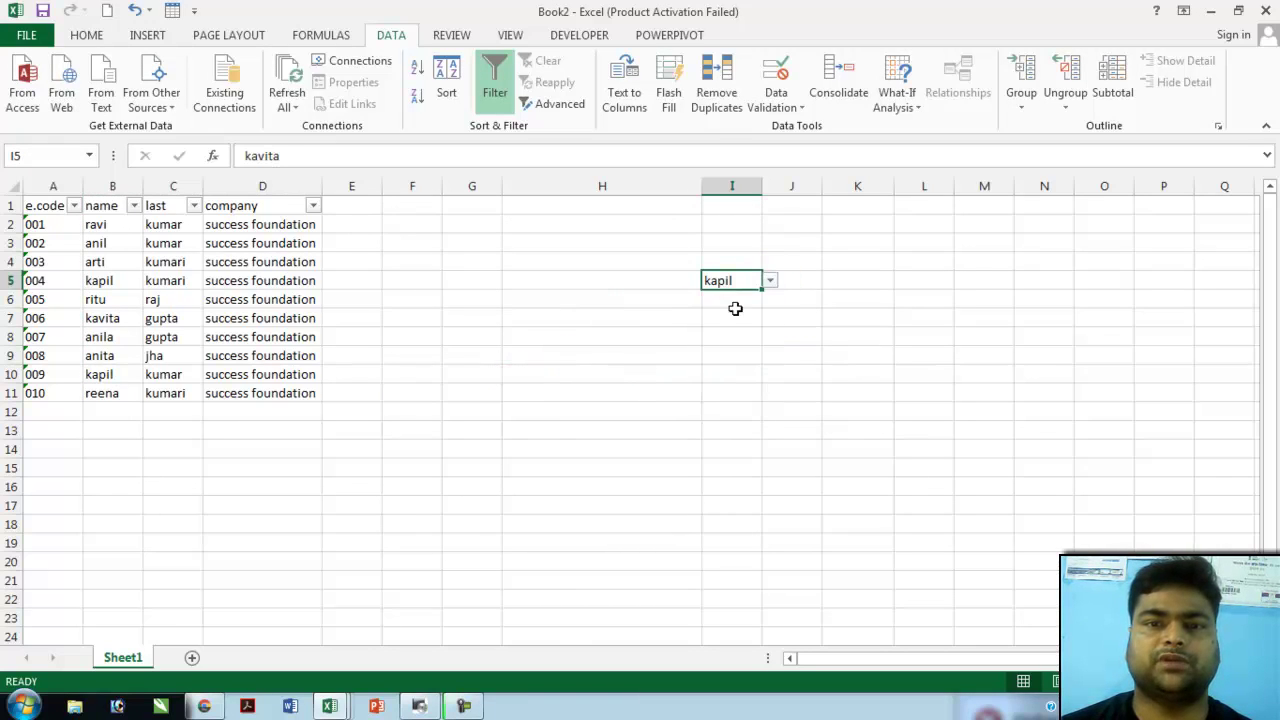
left_click(768, 284)
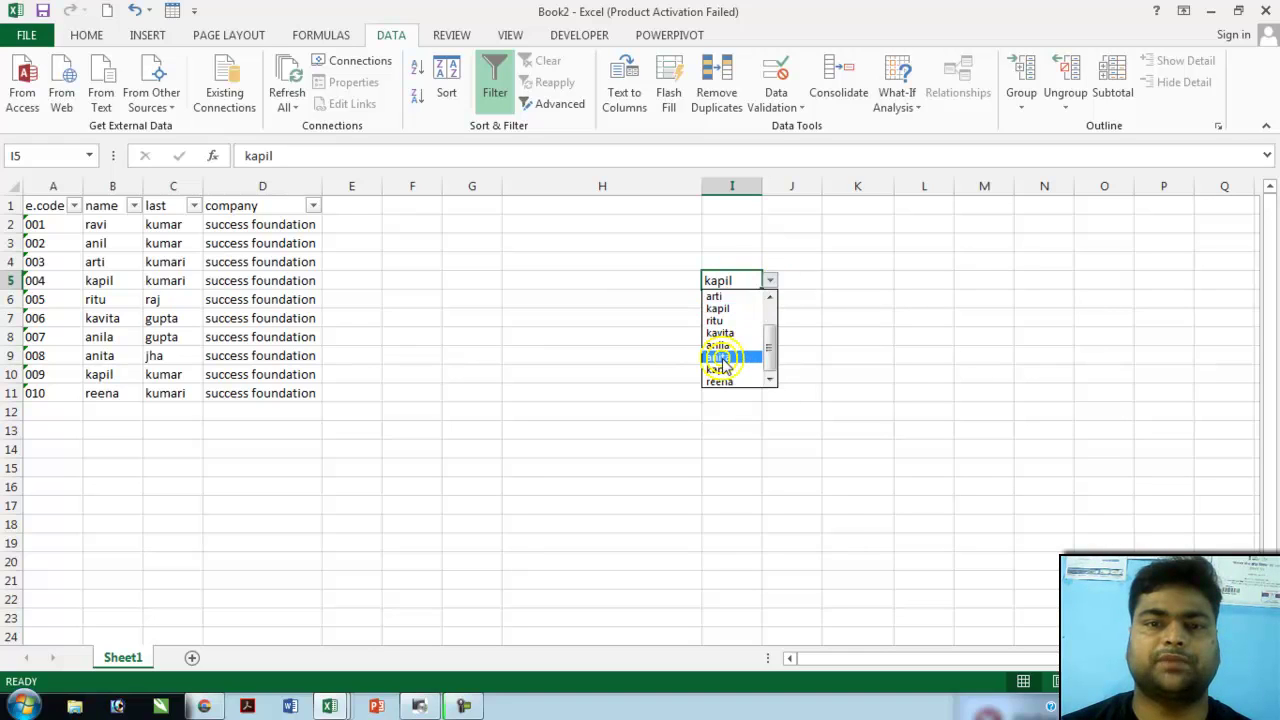
left_click(720, 358)
left_click(768, 281)
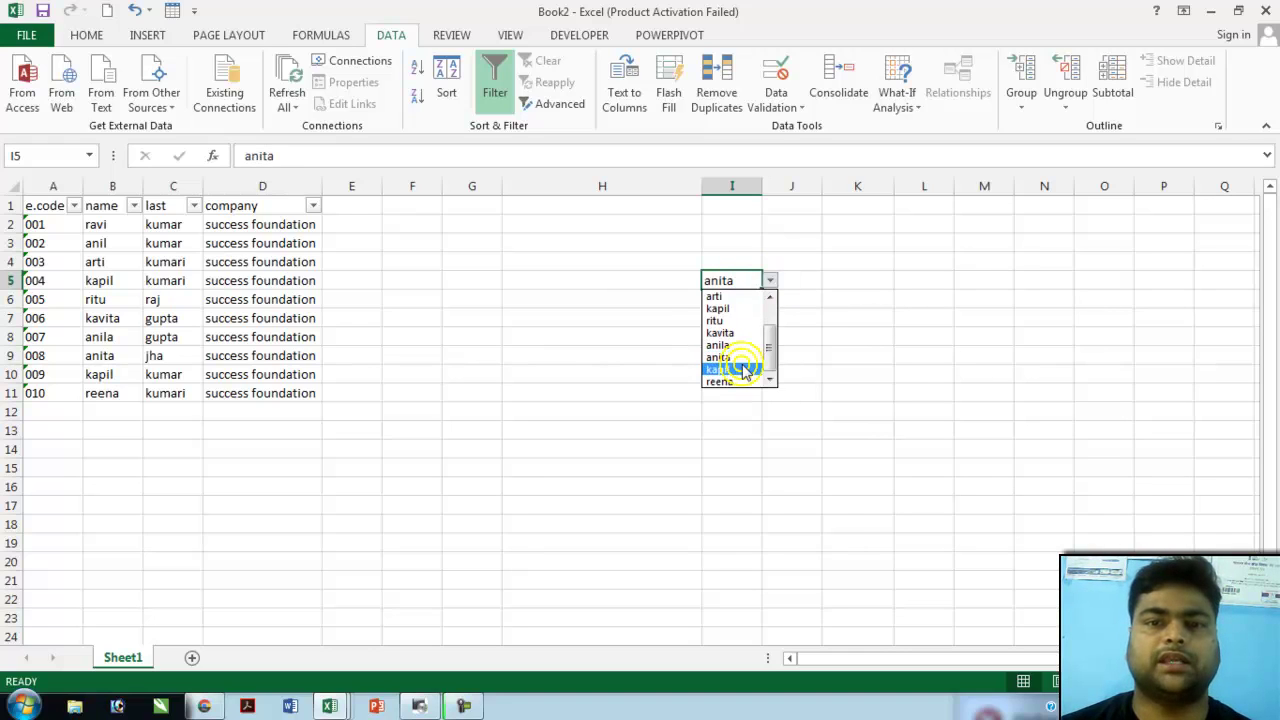
left_click(744, 370)
left_click(769, 282)
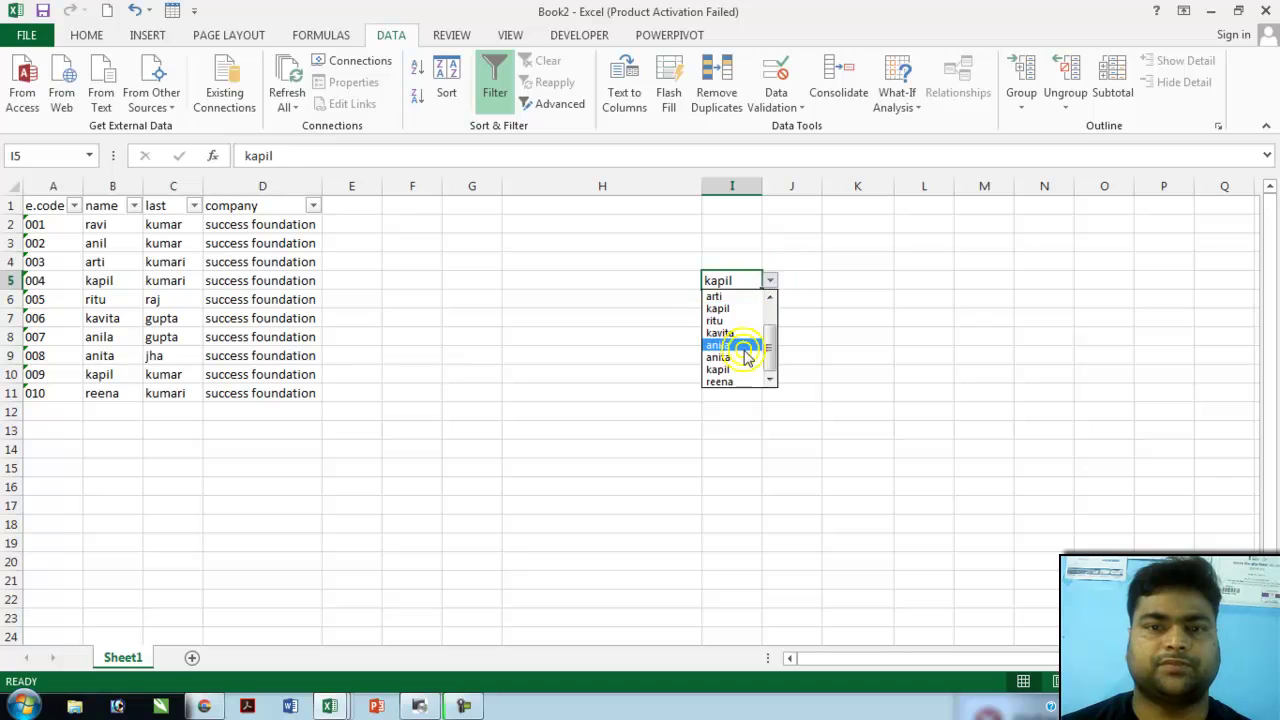
left_click(720, 369)
left_click(768, 281)
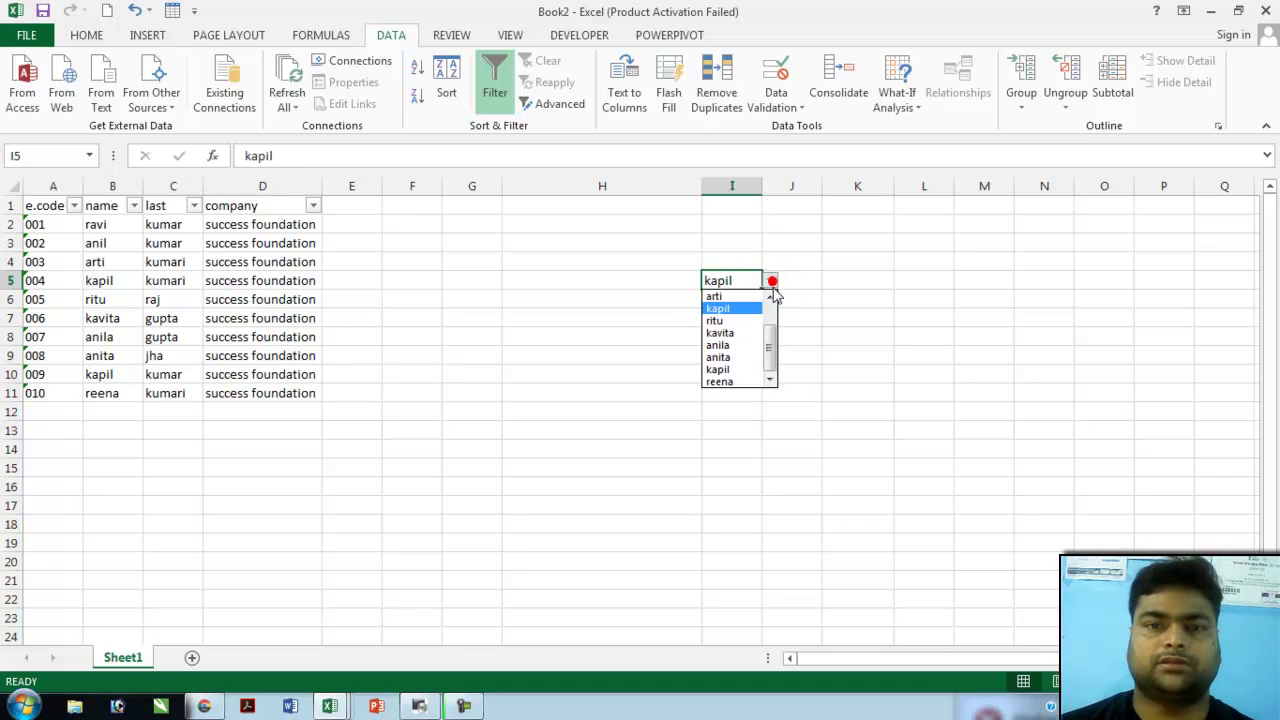
left_click(720, 332)
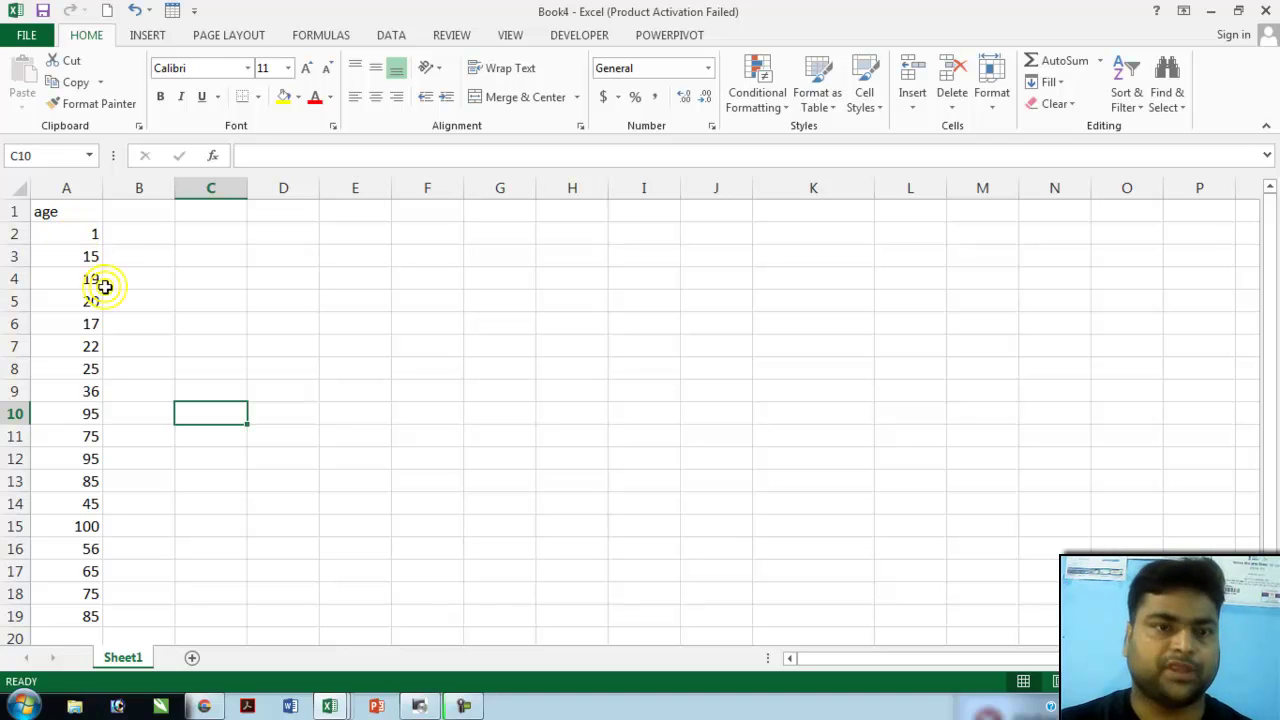
- Validate A1:A19 to accept only whole numbers from 18 to 60
left_click_drag(51, 209, 89, 605)
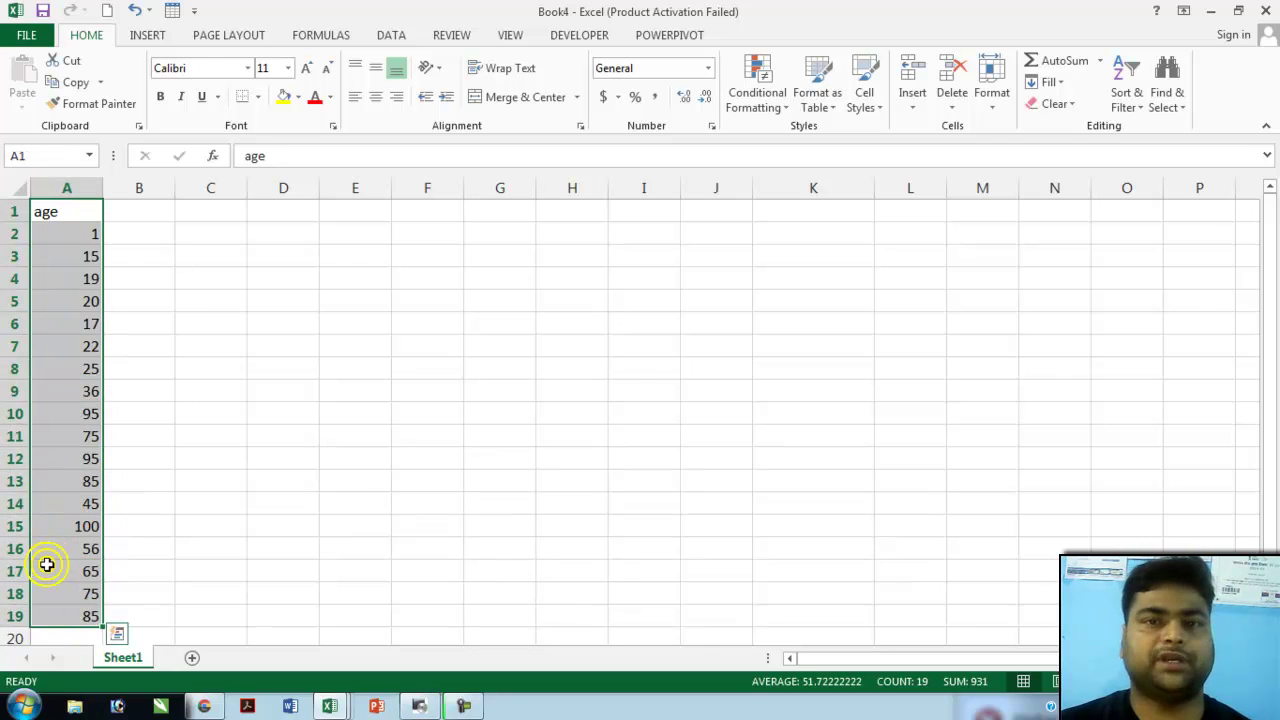
left_click(391, 35)
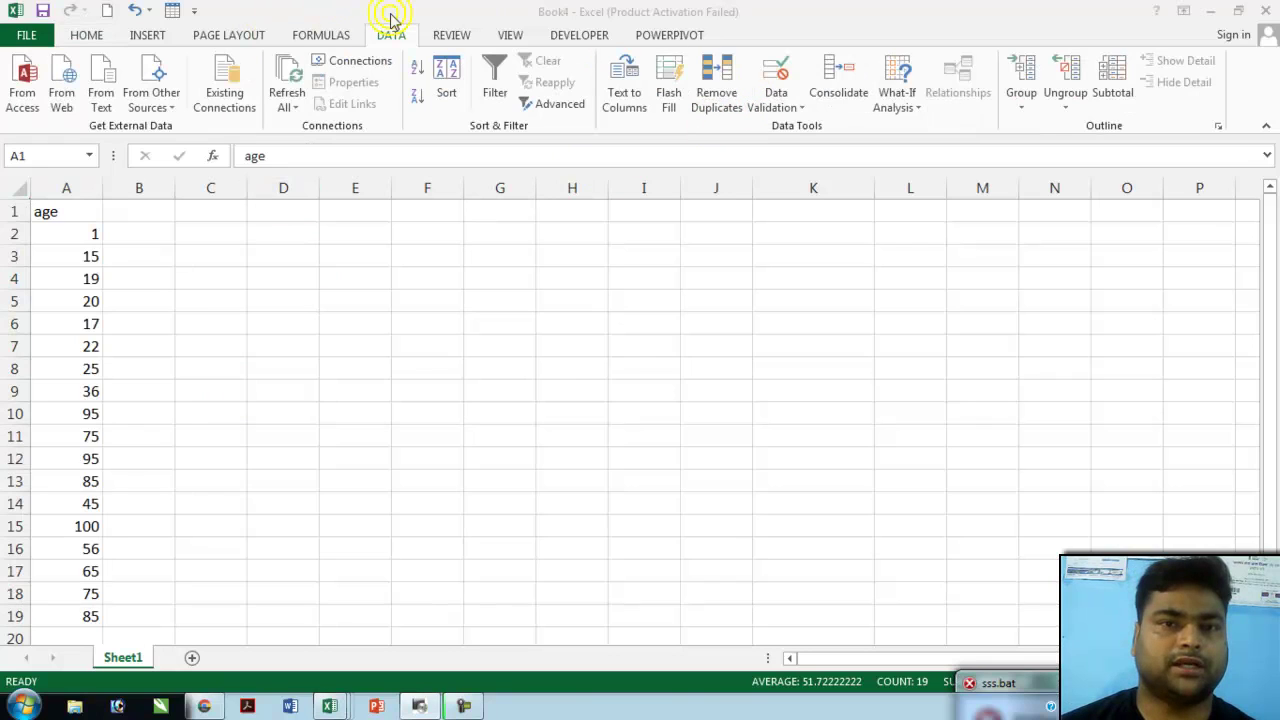
left_click(796, 107)
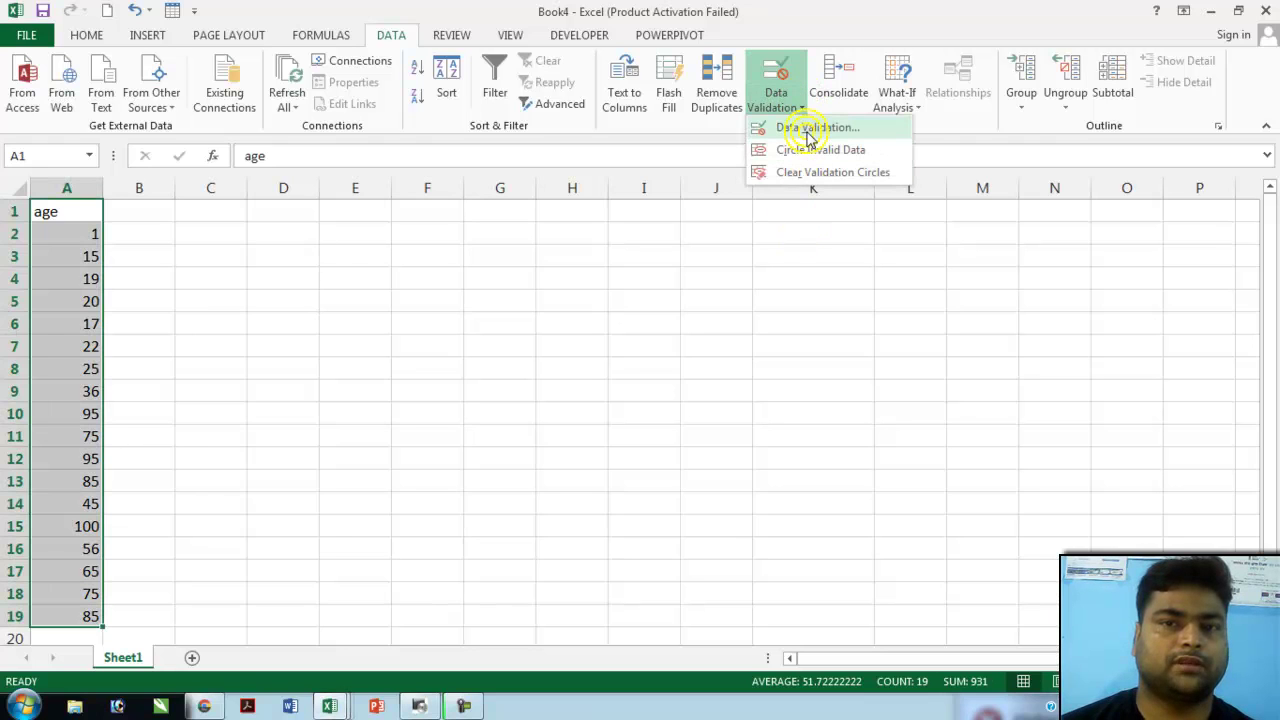
left_click(812, 129)
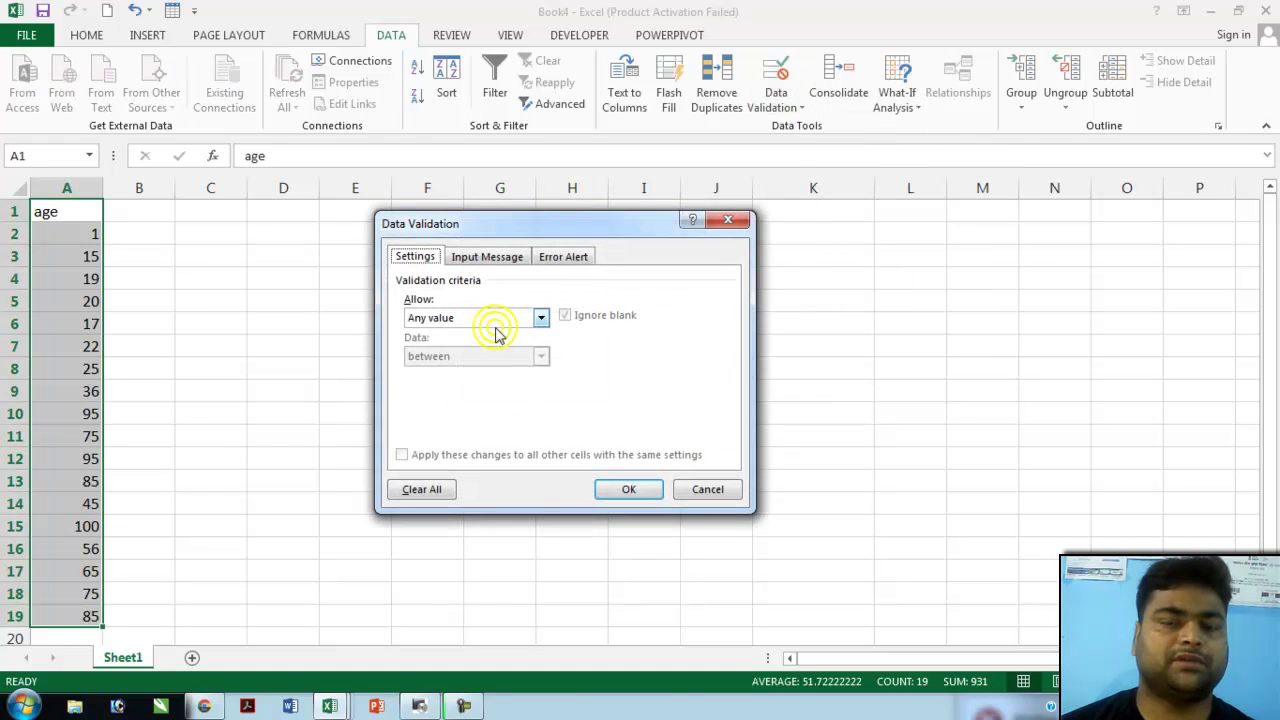
left_click(511, 318)
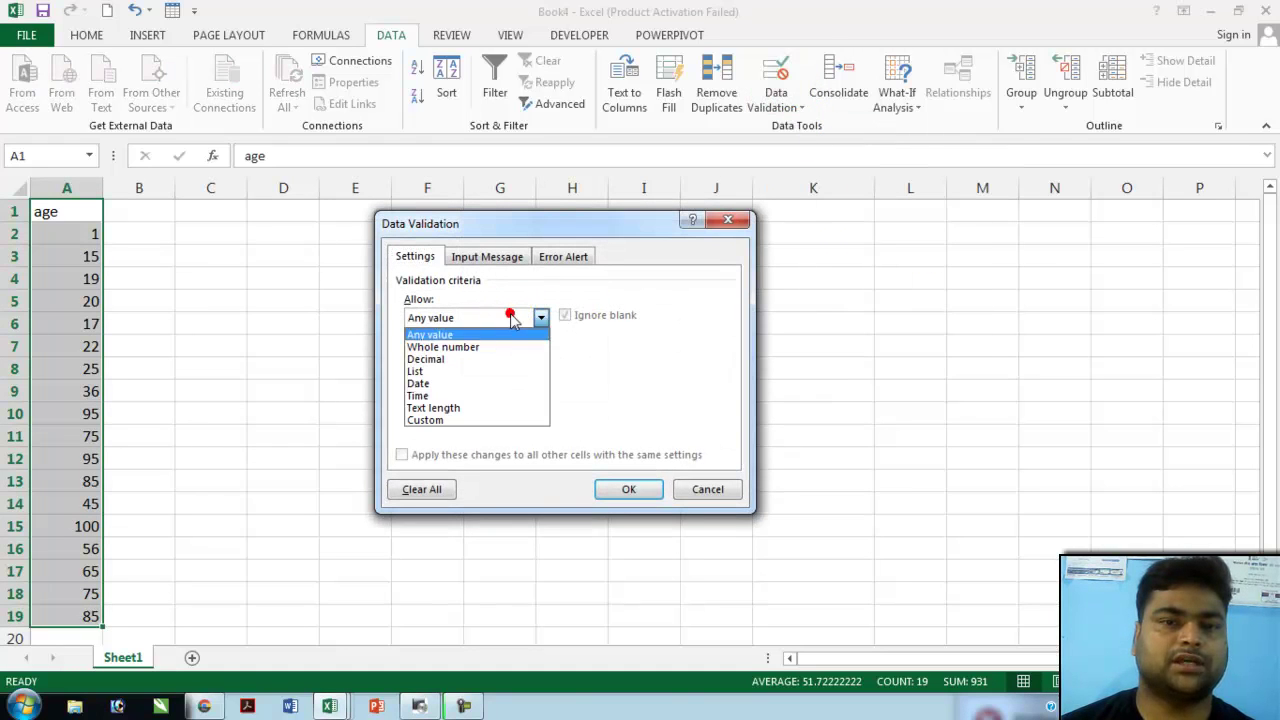
left_click(466, 347)
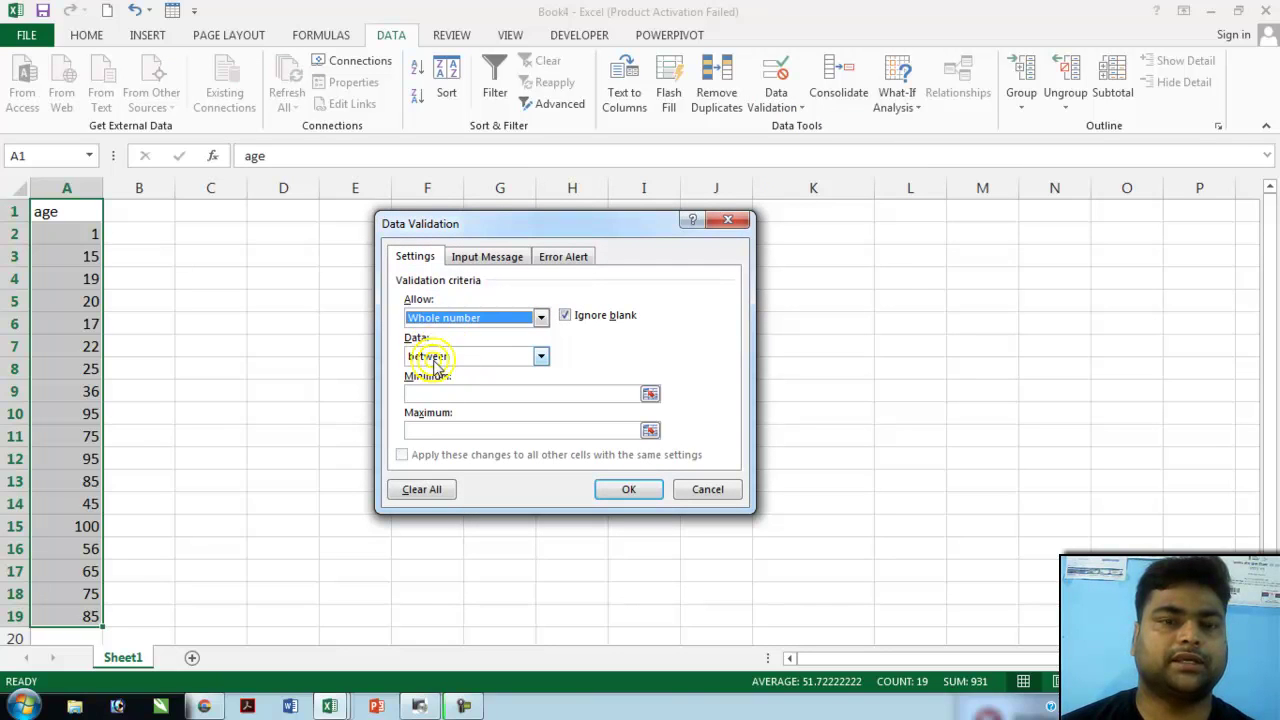
left_click(416, 390)
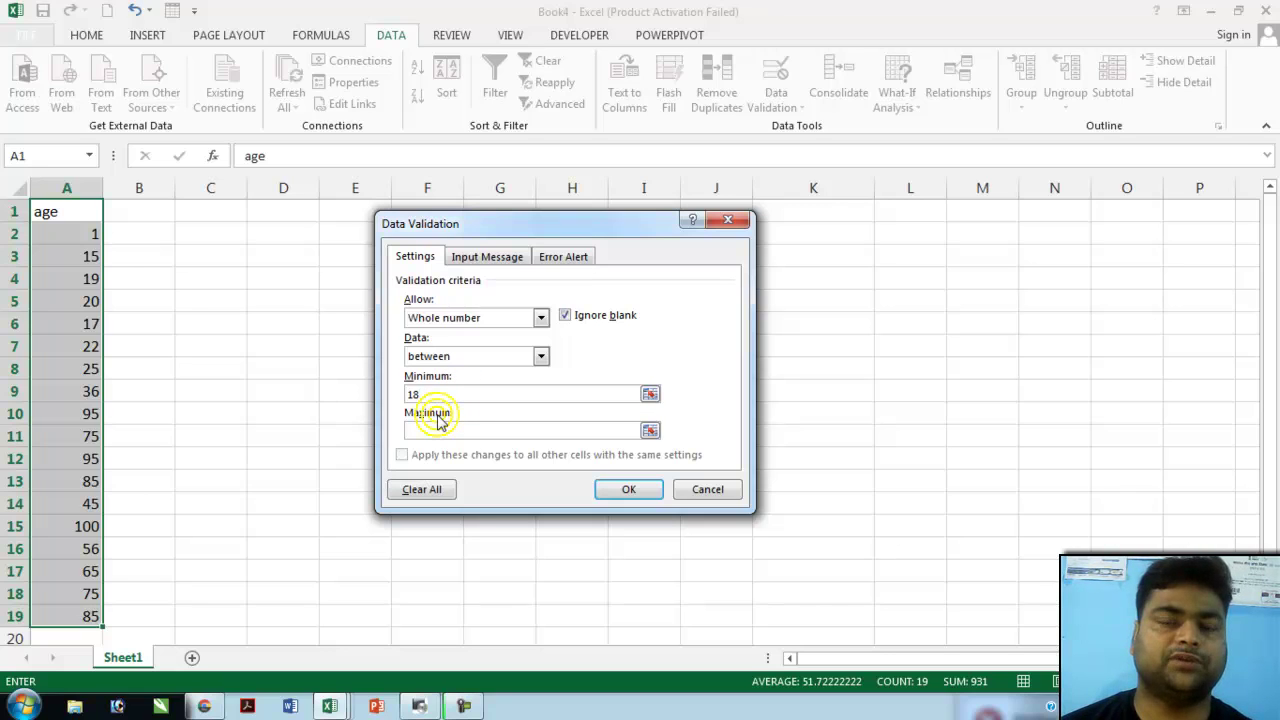
left_click(432, 428)
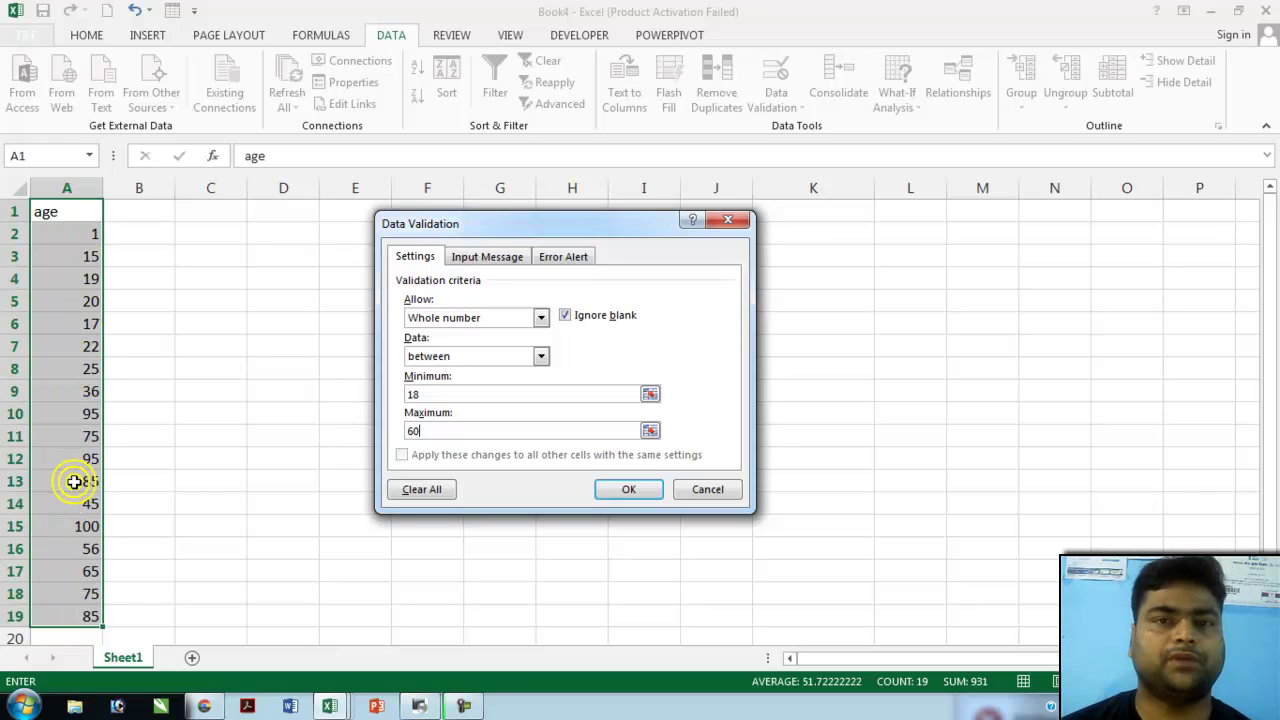
left_click(630, 487)
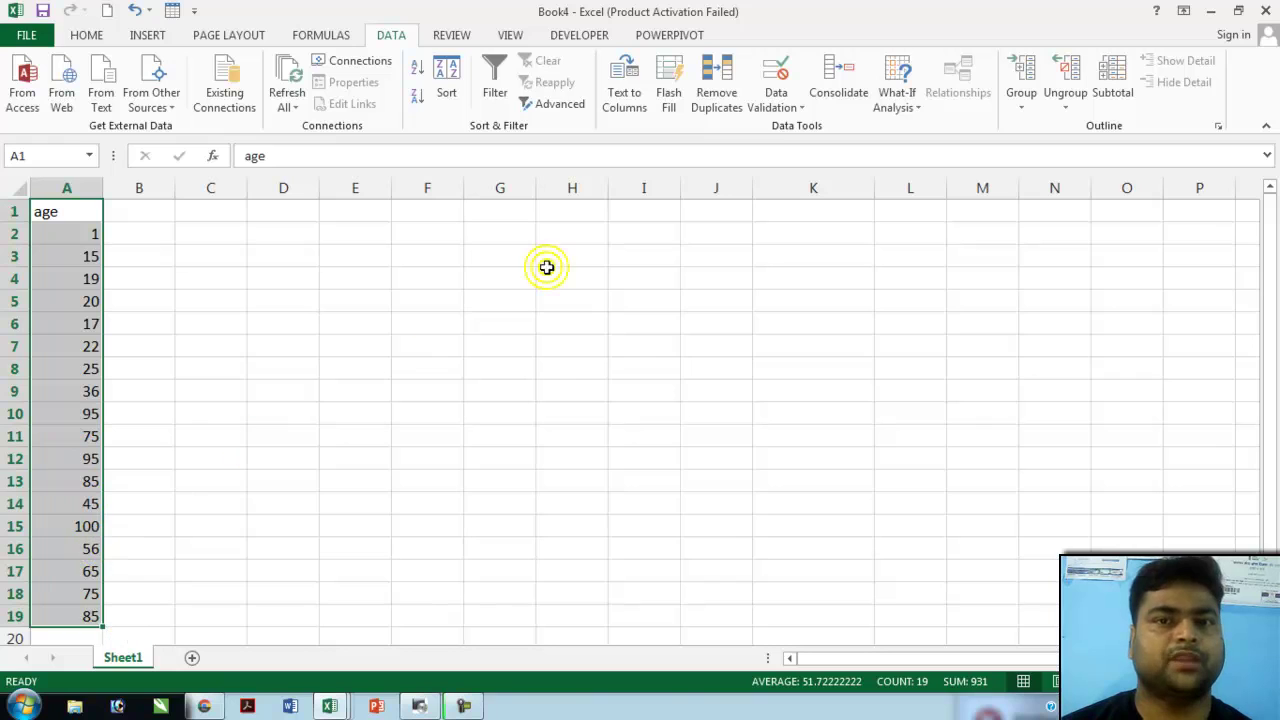
- Run Circle Invalid Data to flag ages outside 18–60, then deselect column A
left_click(787, 112)
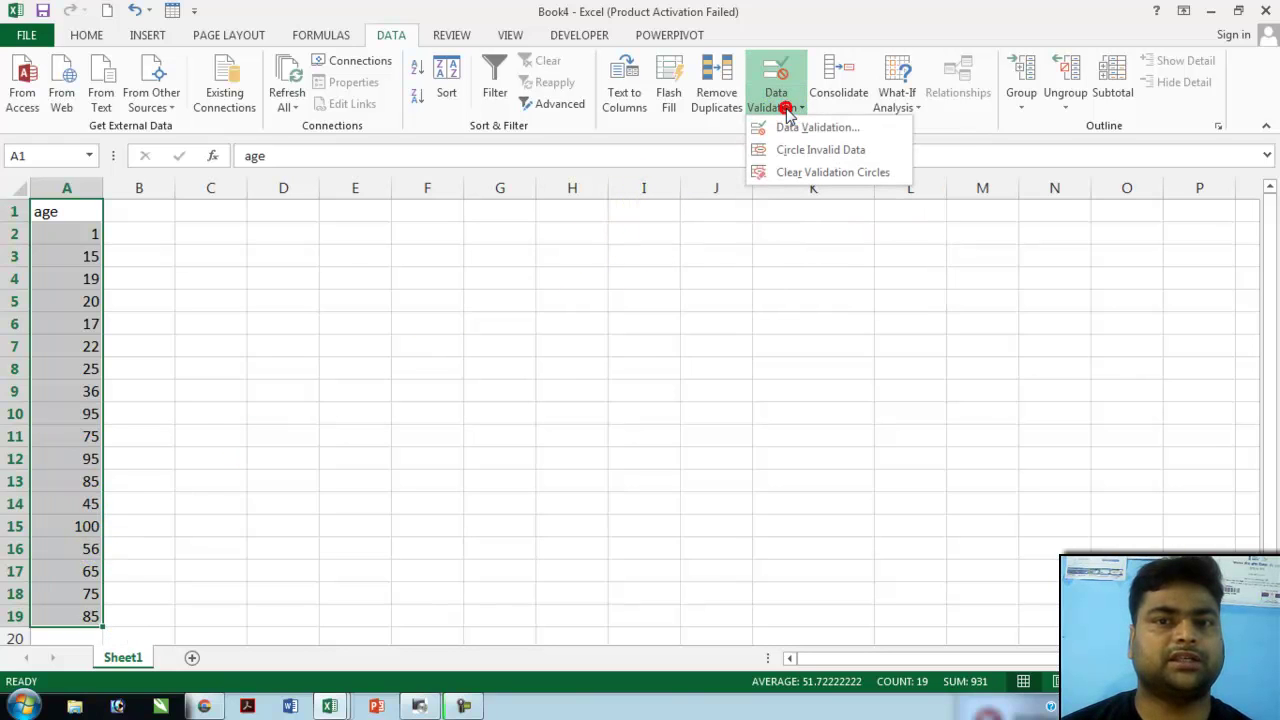
left_click(850, 152)
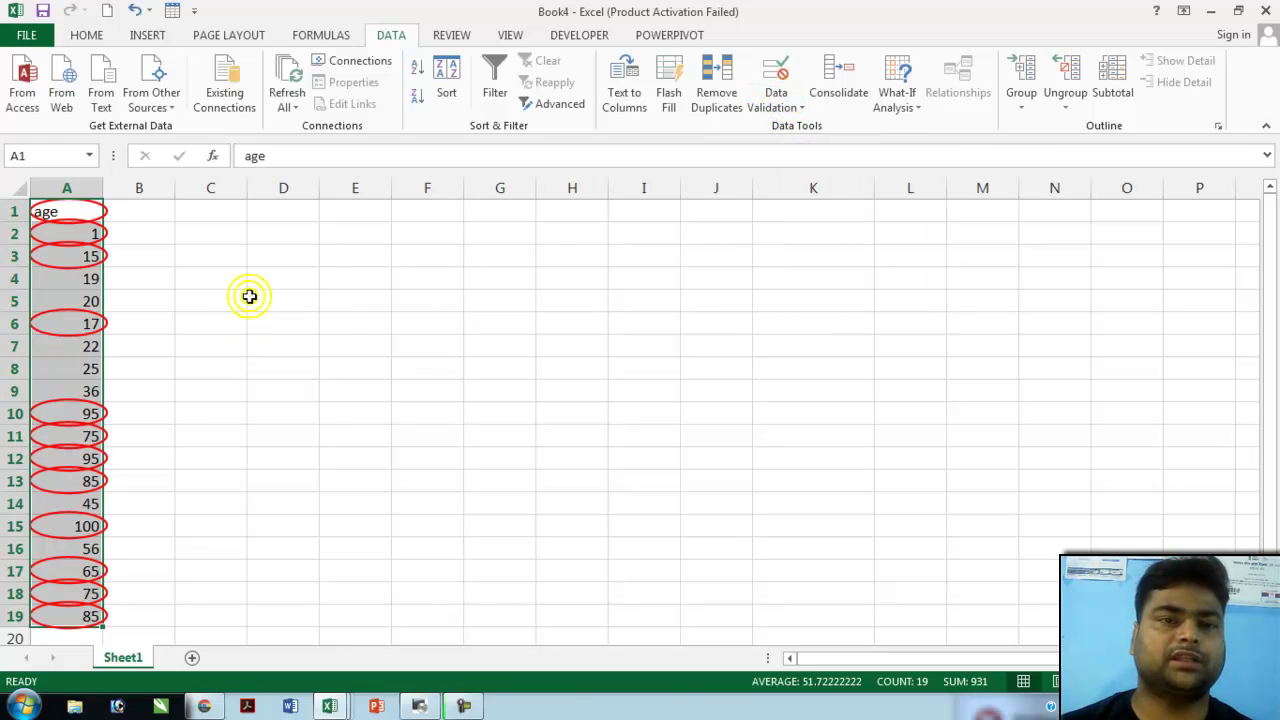
left_click(257, 257)
- Select C2:H11 and restrict it with Data Validation to whole numbers between 18 and 60
mouse_move(225, 231)
left_mouse_down()
mouse_move(297, 303)
mouse_move(414, 369)
mouse_move(474, 428)
left_mouse_up()
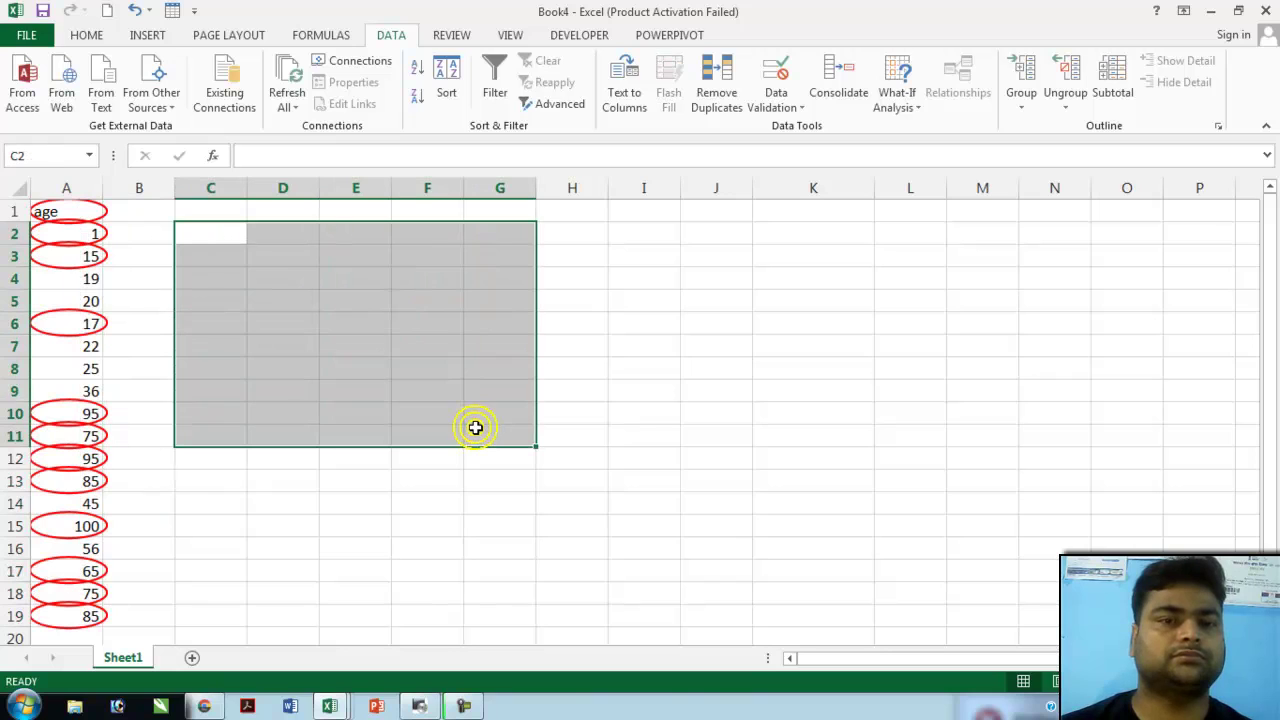
left_click(314, 329)
mouse_move(203, 232)
left_mouse_down()
mouse_move(300, 323)
mouse_move(449, 414)
mouse_move(535, 434)
left_mouse_up()
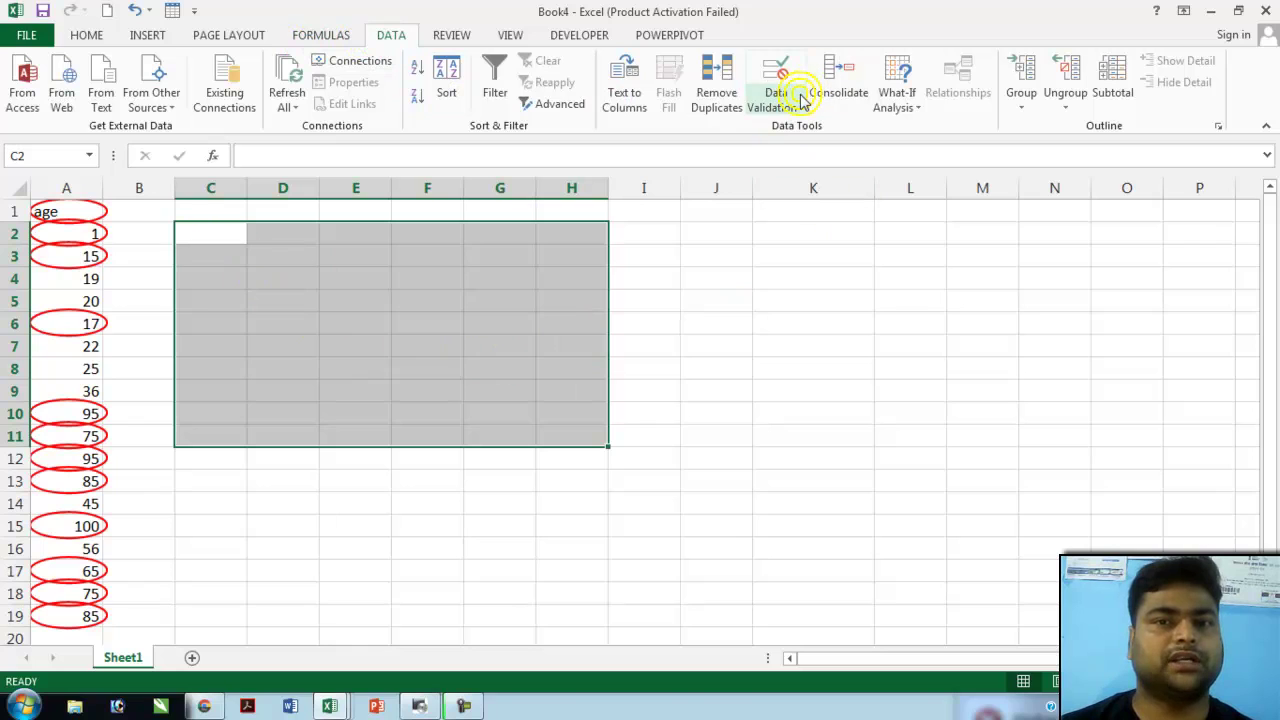
left_click(798, 97)
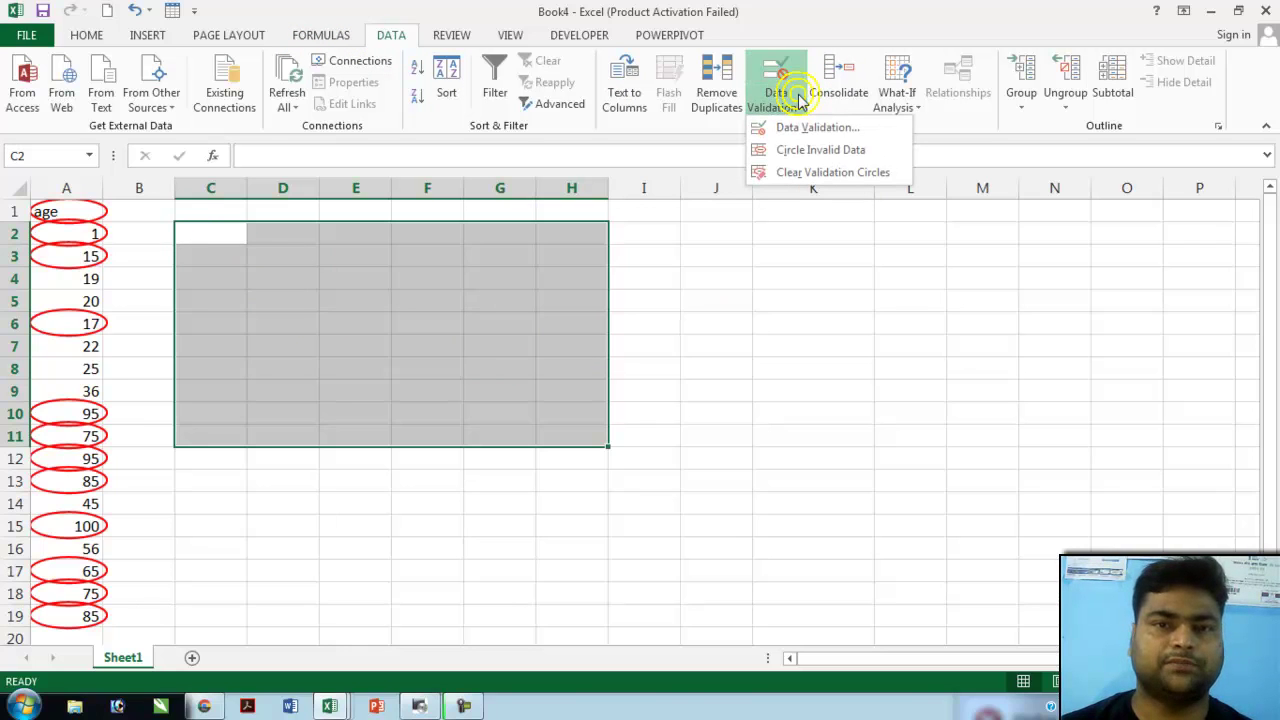
left_click(816, 127)
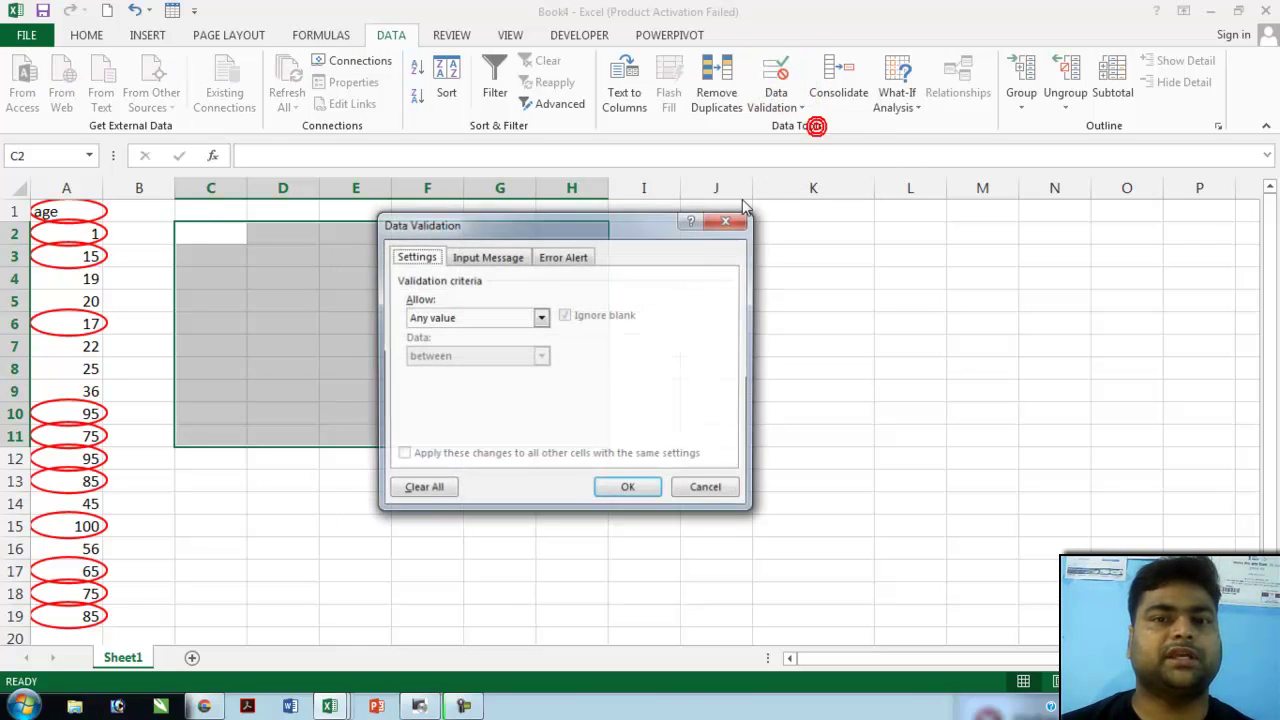
left_click(539, 317)
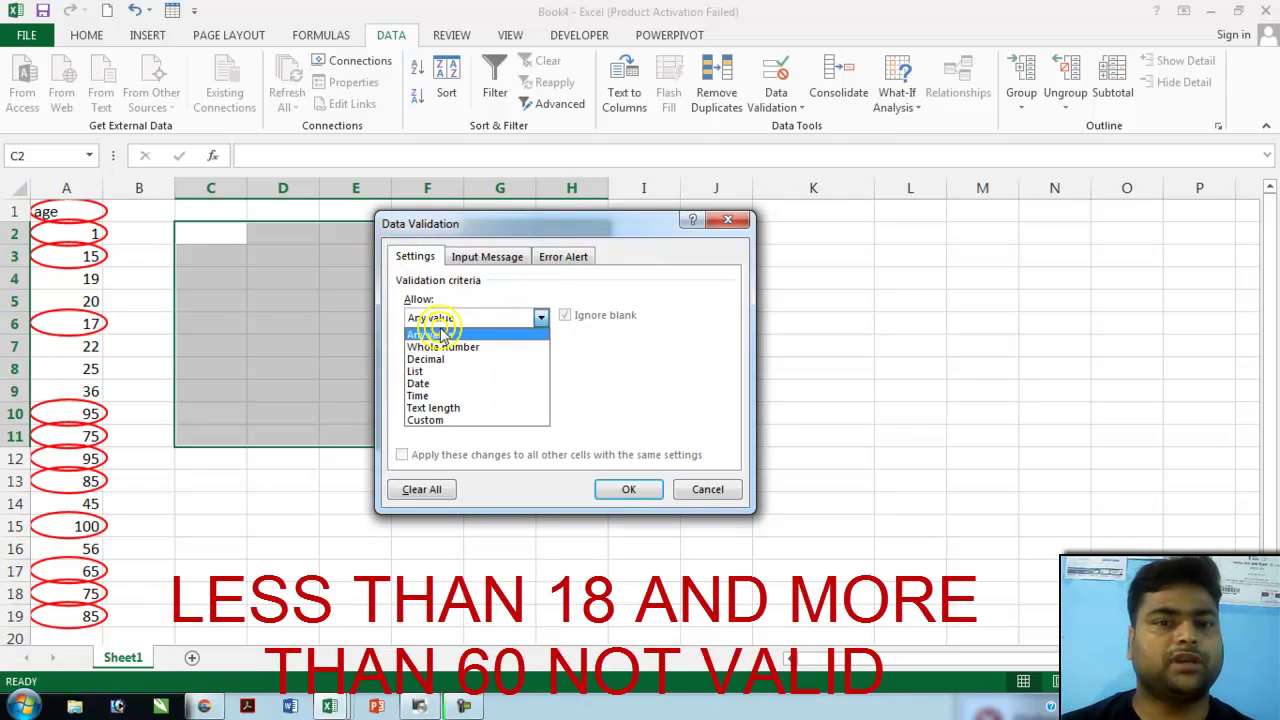
left_click(460, 347)
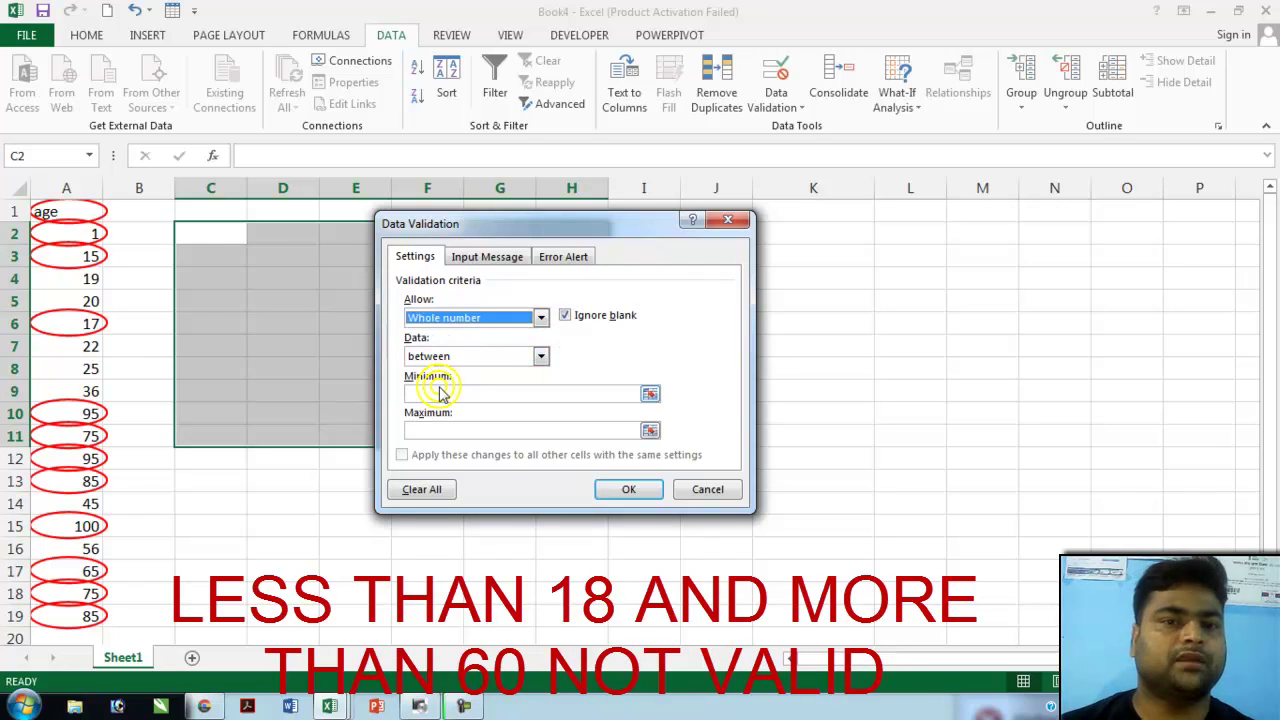
left_click(440, 392)
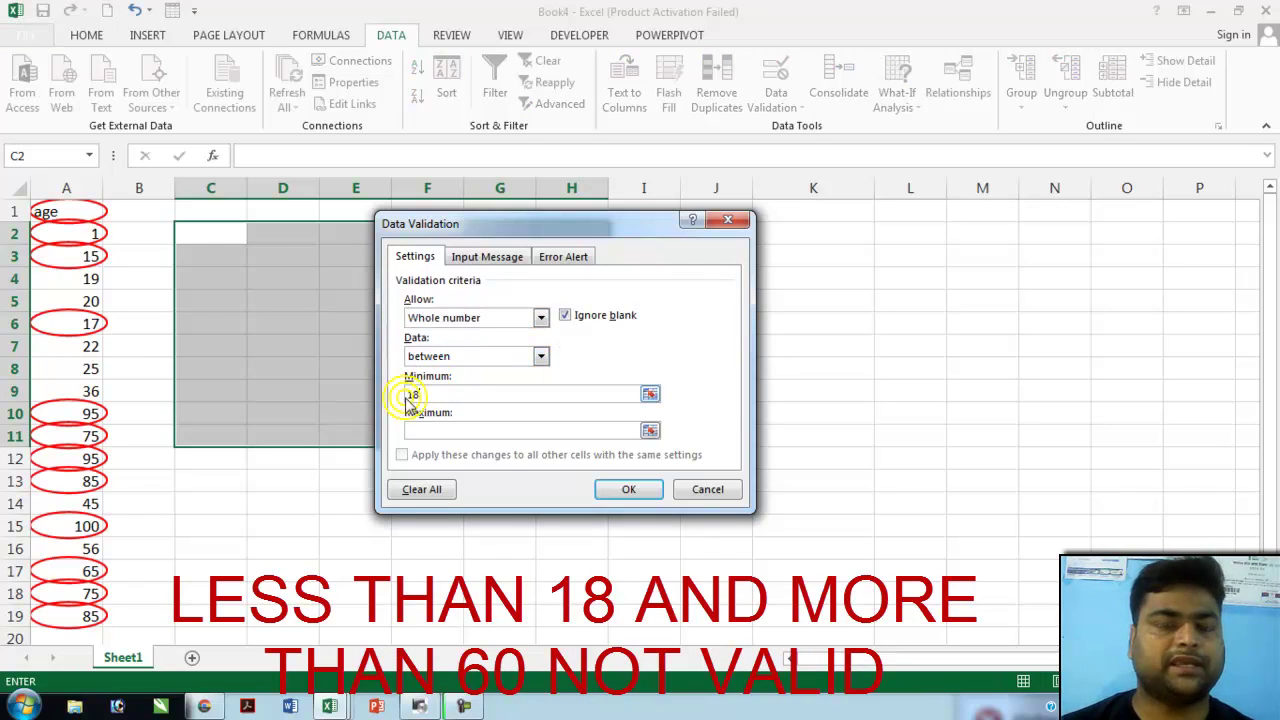
left_click(420, 430)
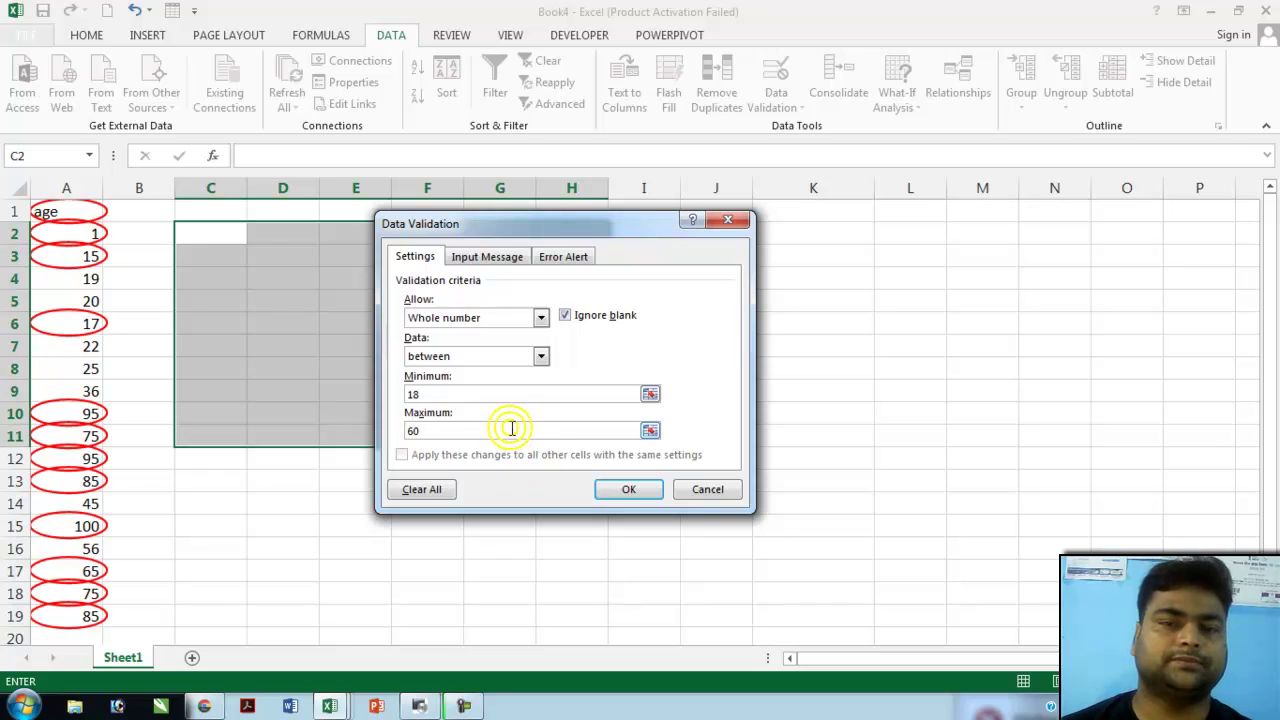
left_click(487, 257)
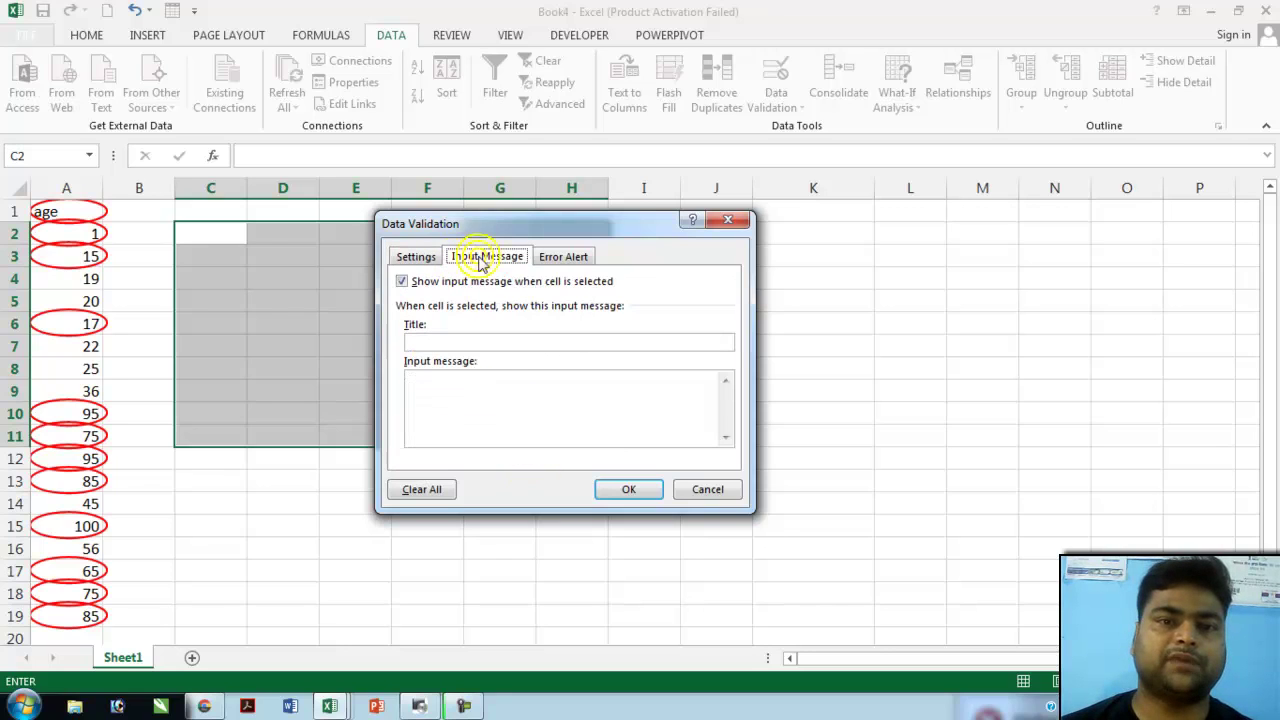
- Add a Stop error alert titled 'validation' saying ages under 18 or over 60 are invalid
left_click(561, 256)
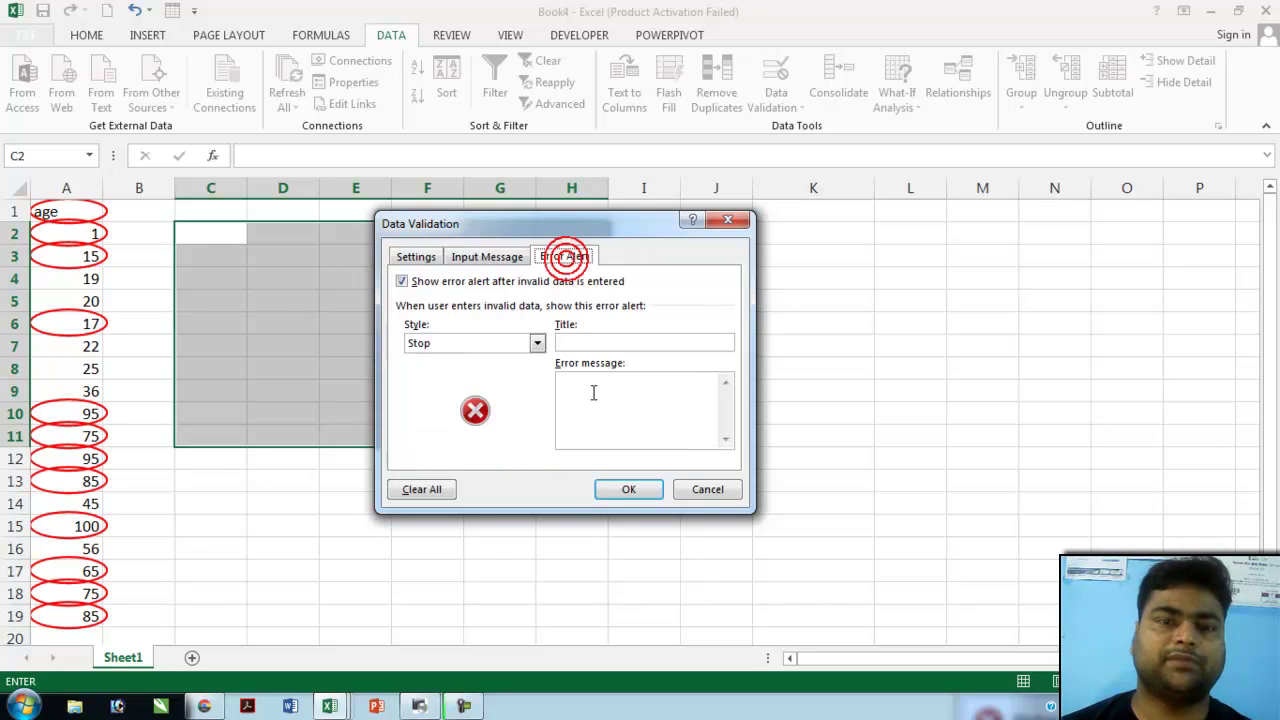
left_click(537, 343)
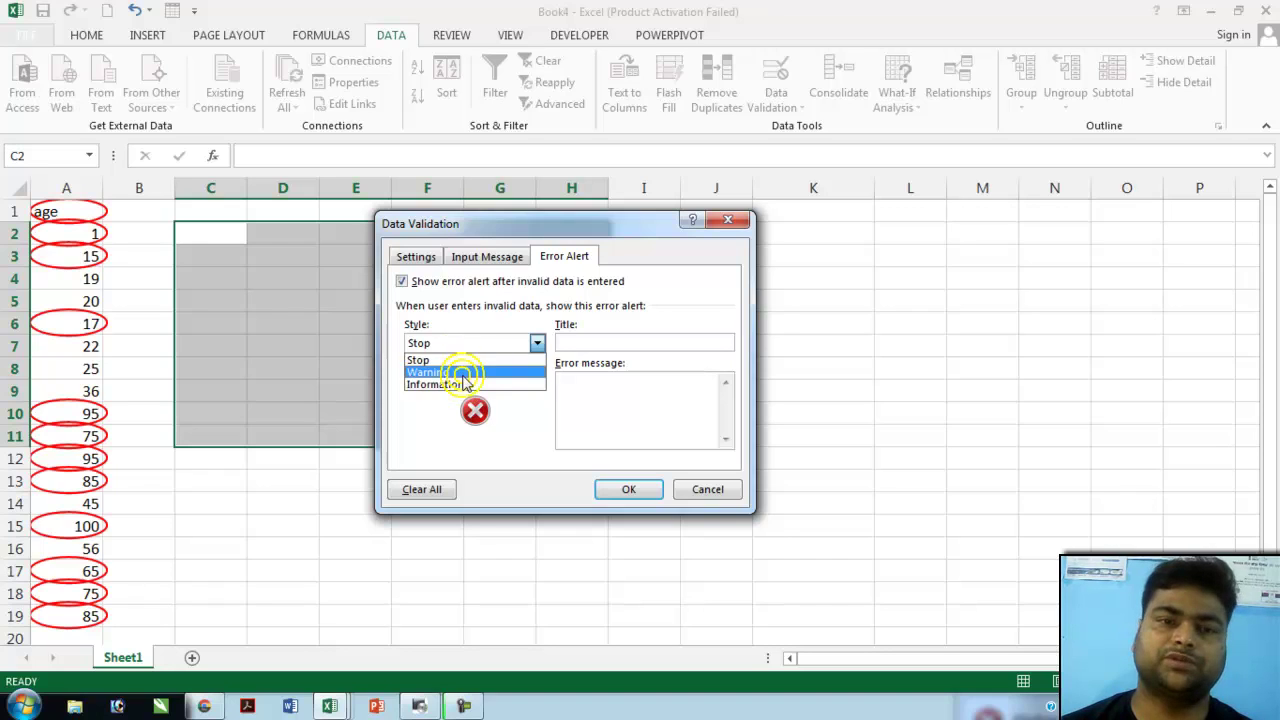
left_click(473, 362)
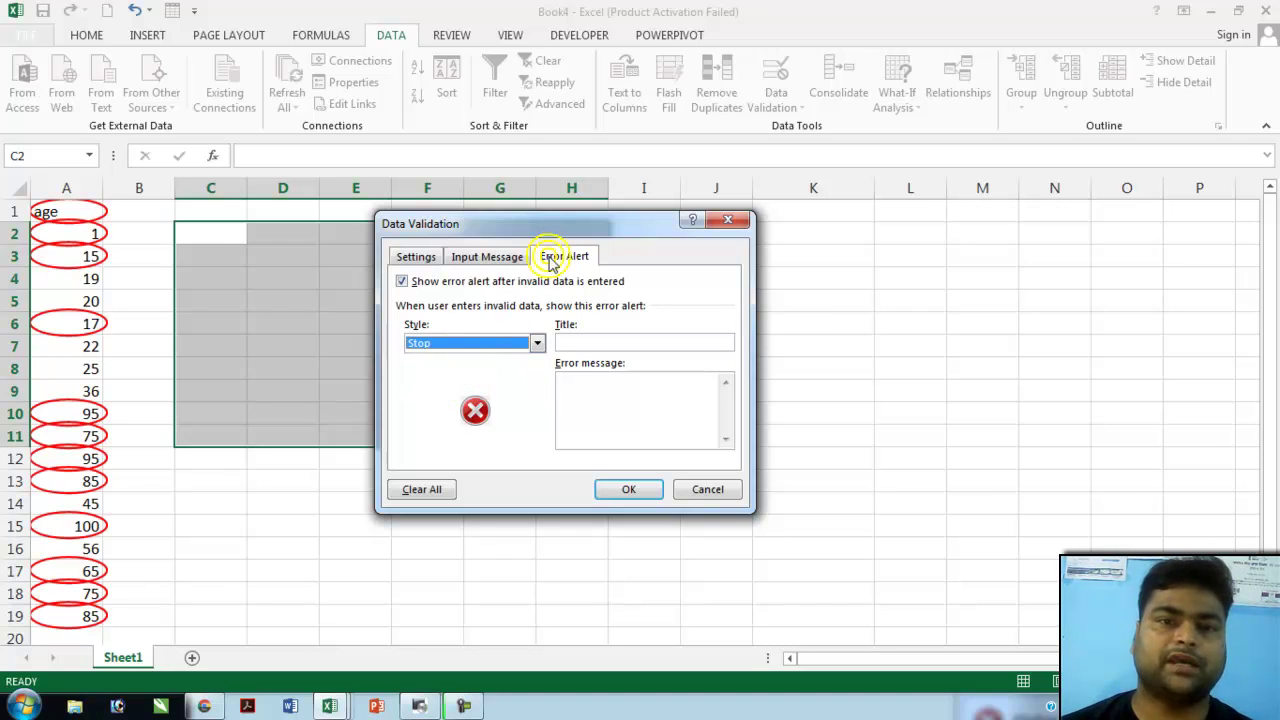
left_click(575, 343)
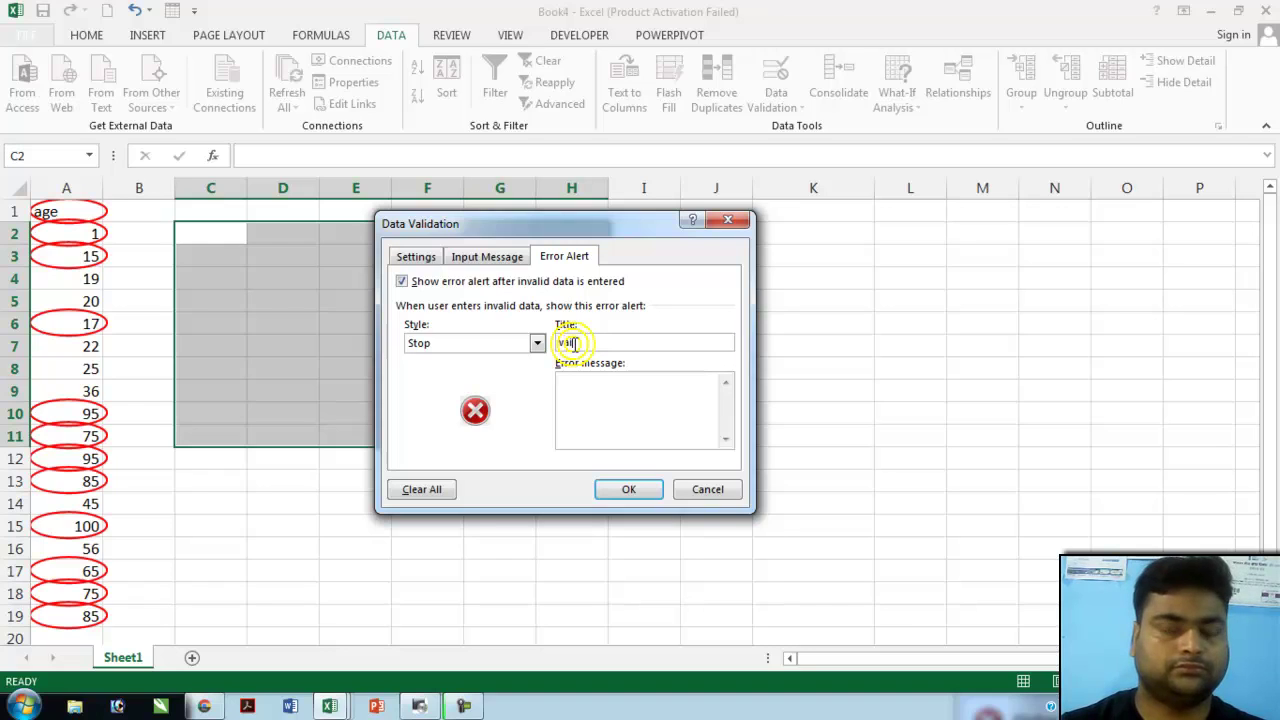
type("dation")
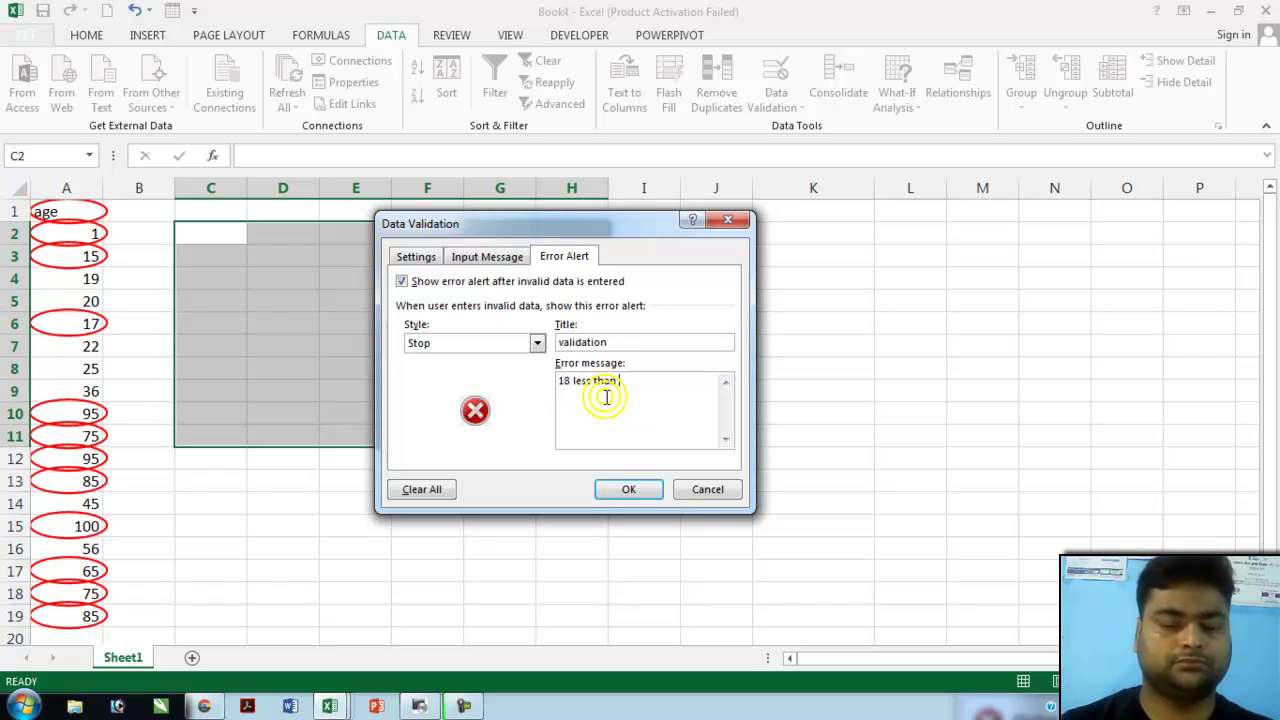
type("vaild and more 60 not valid")
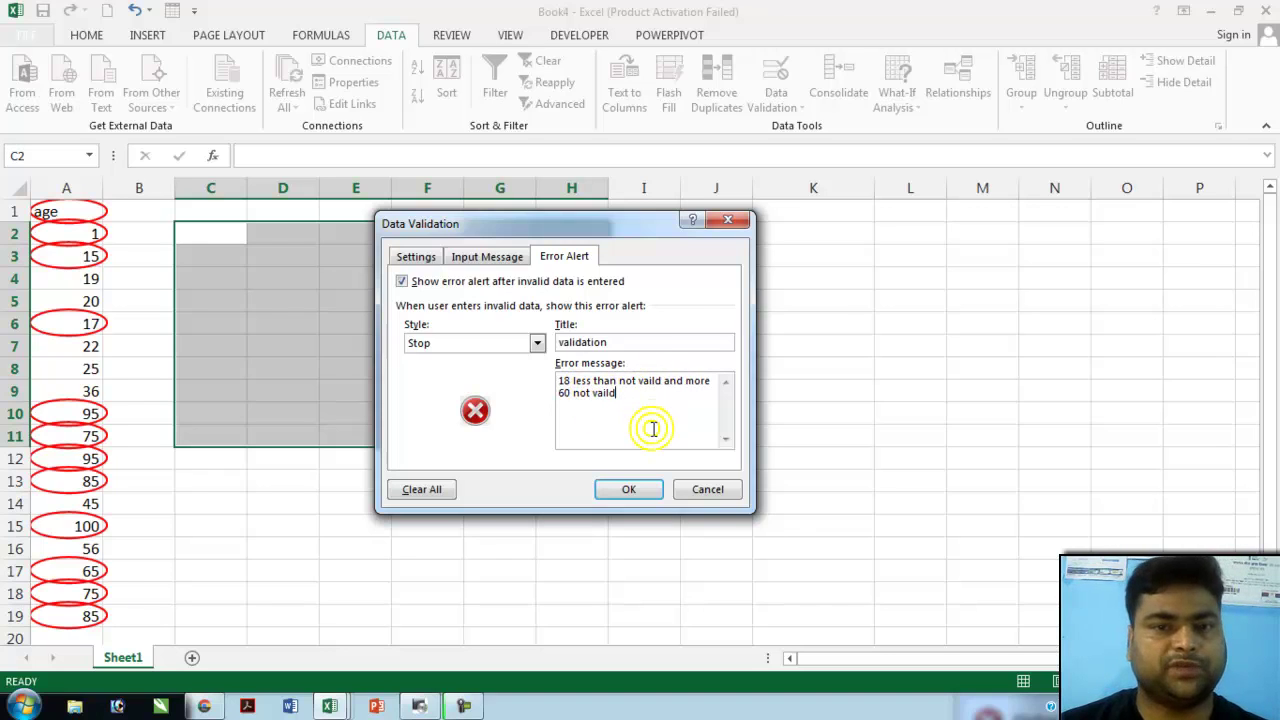
left_click(628, 490)
left_click(313, 289)
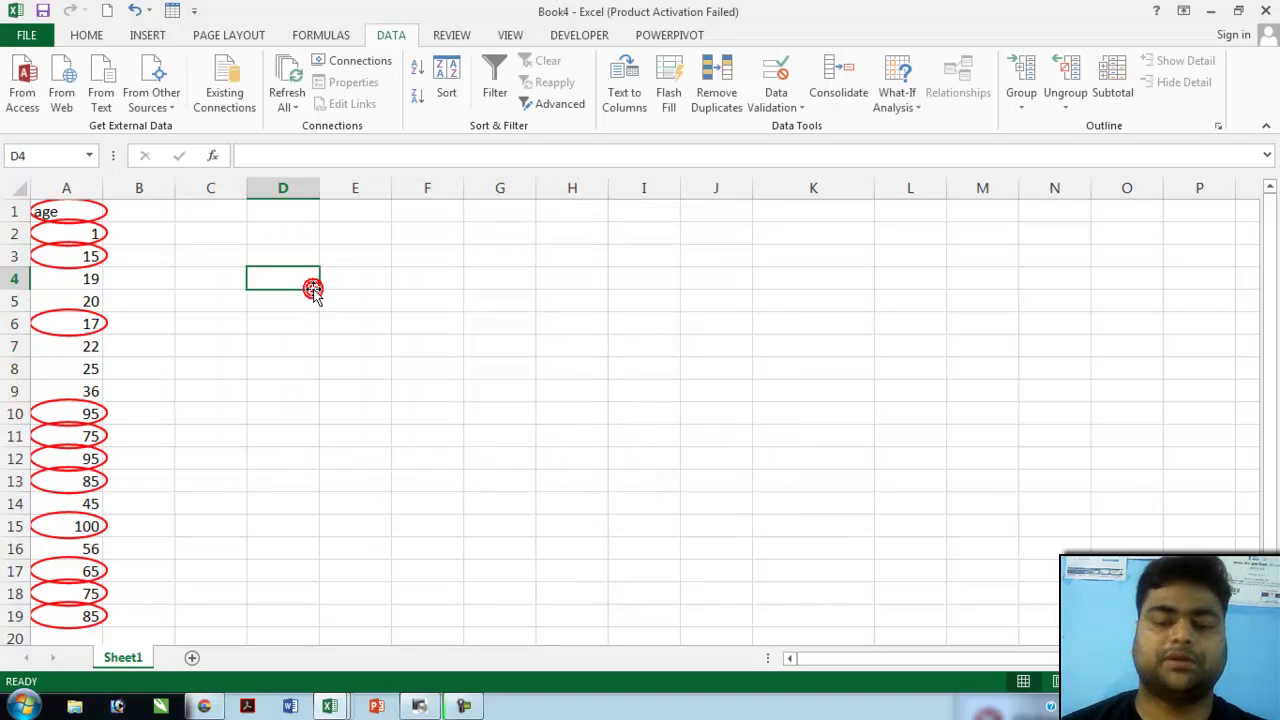
- Enter 15 in D4, see it rejected, and retry with the valid age 50
type("15")
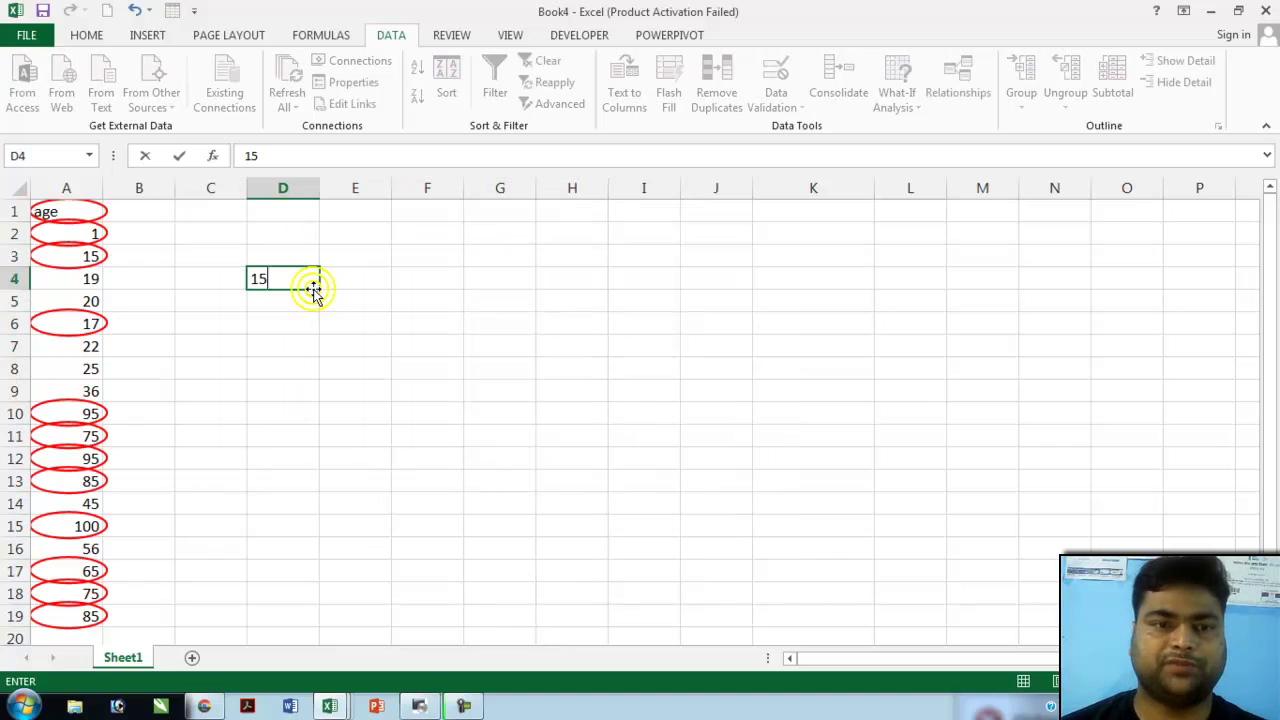
key("Return")
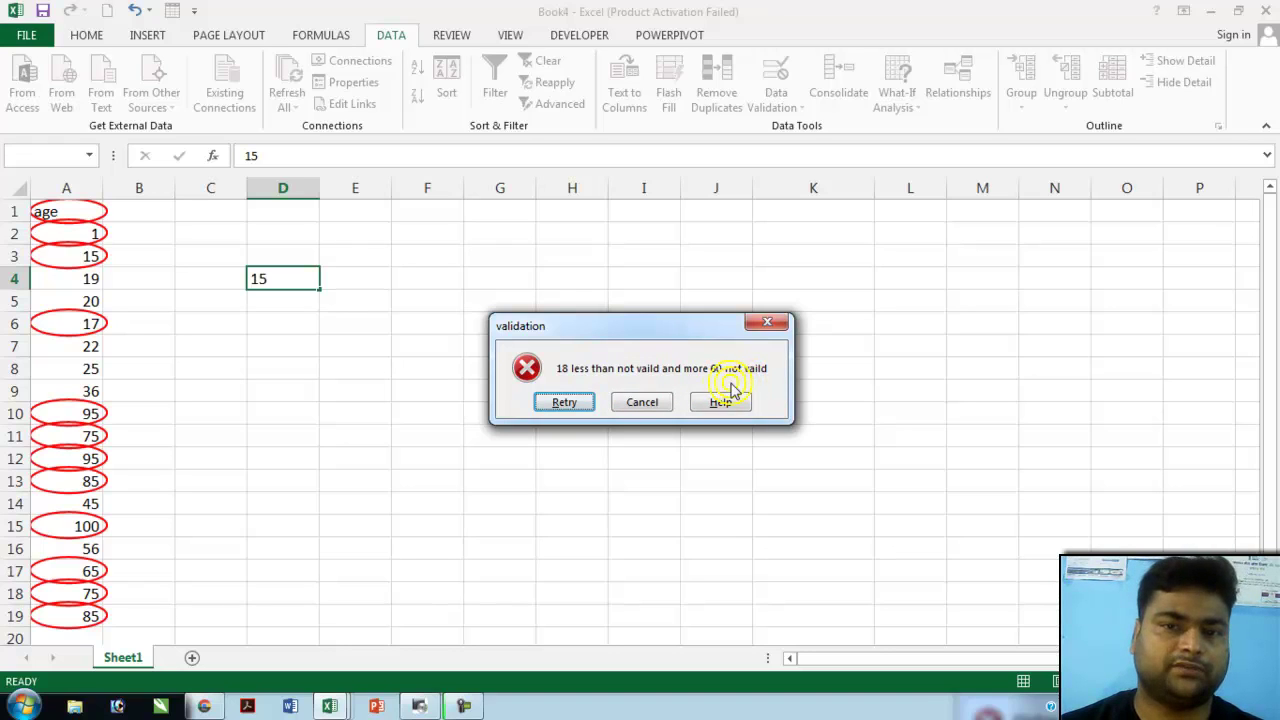
left_click(565, 402)
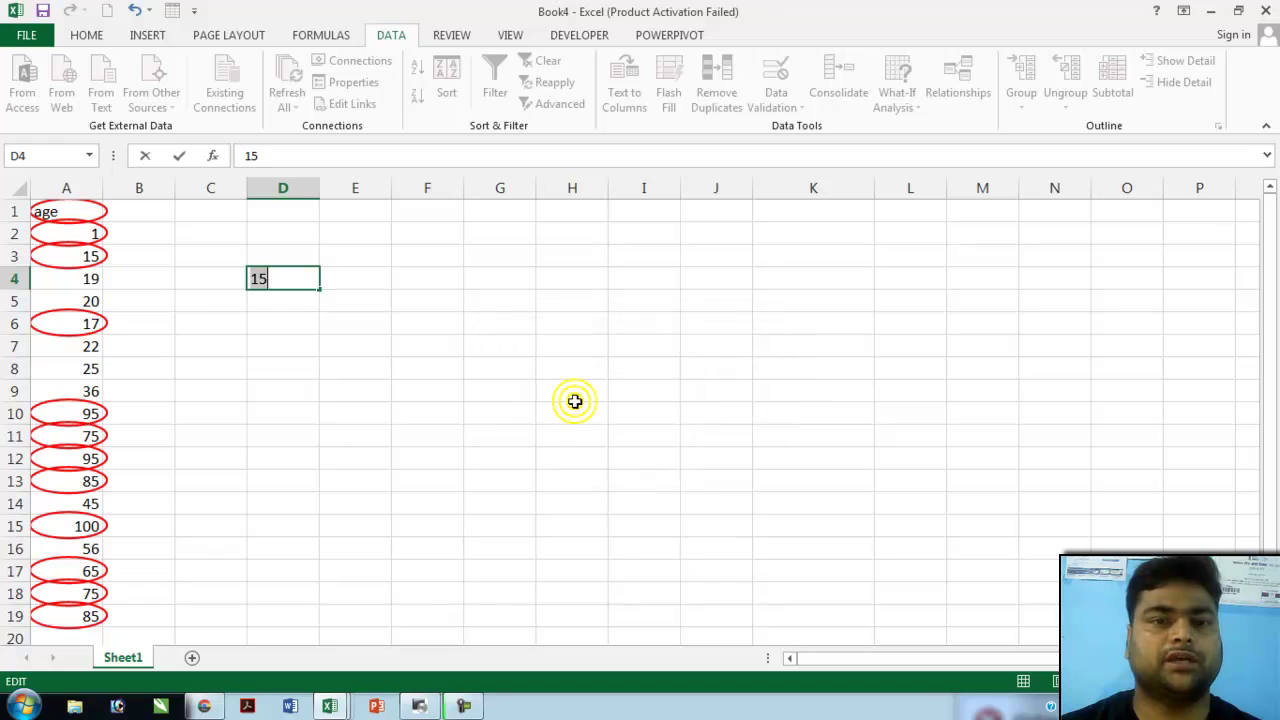
type("50")
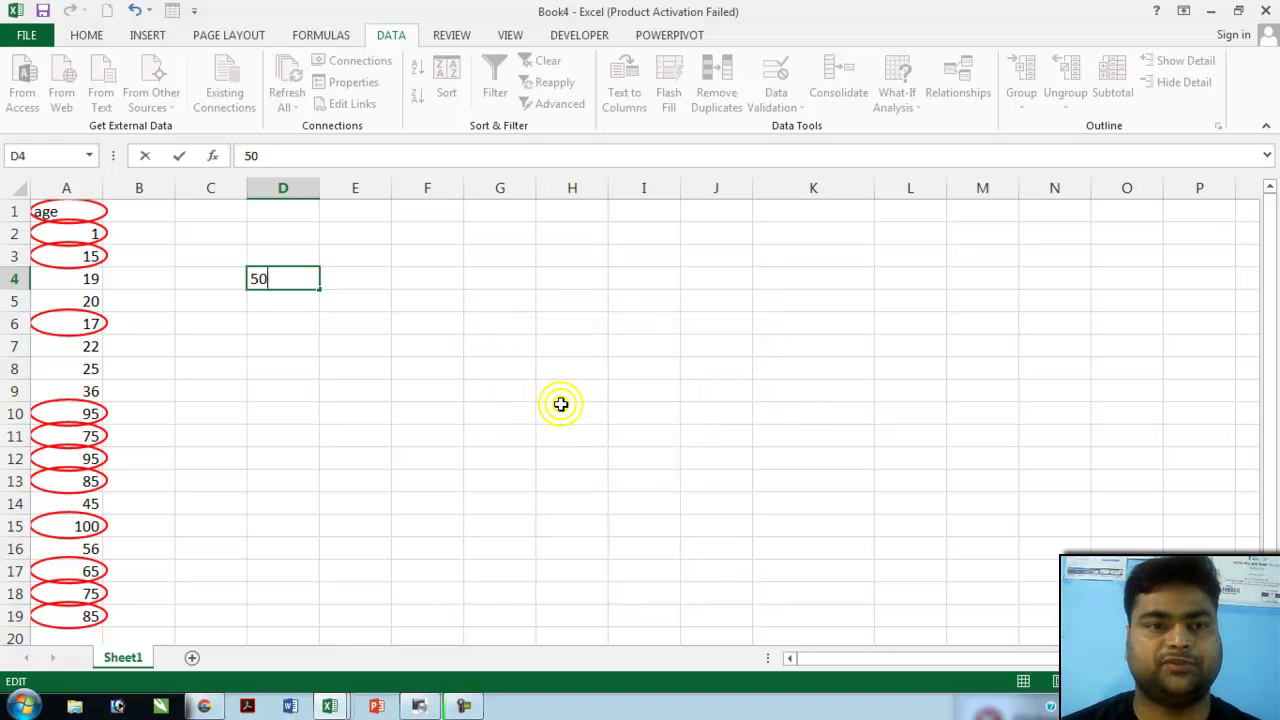
key("Return")
- Enter 19 and 25 in F5:F6, then confirm 90 is rejected and cancel it
left_click(397, 300)
type("1")
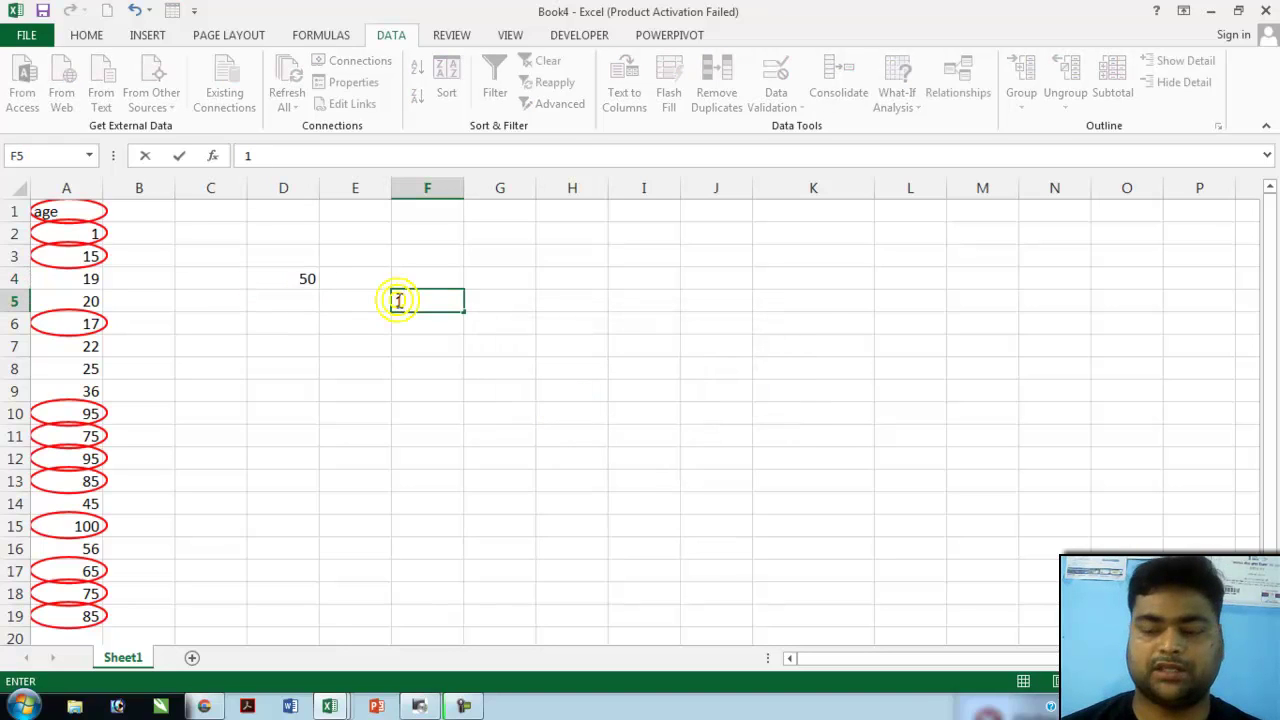
type("9")
key("Return")
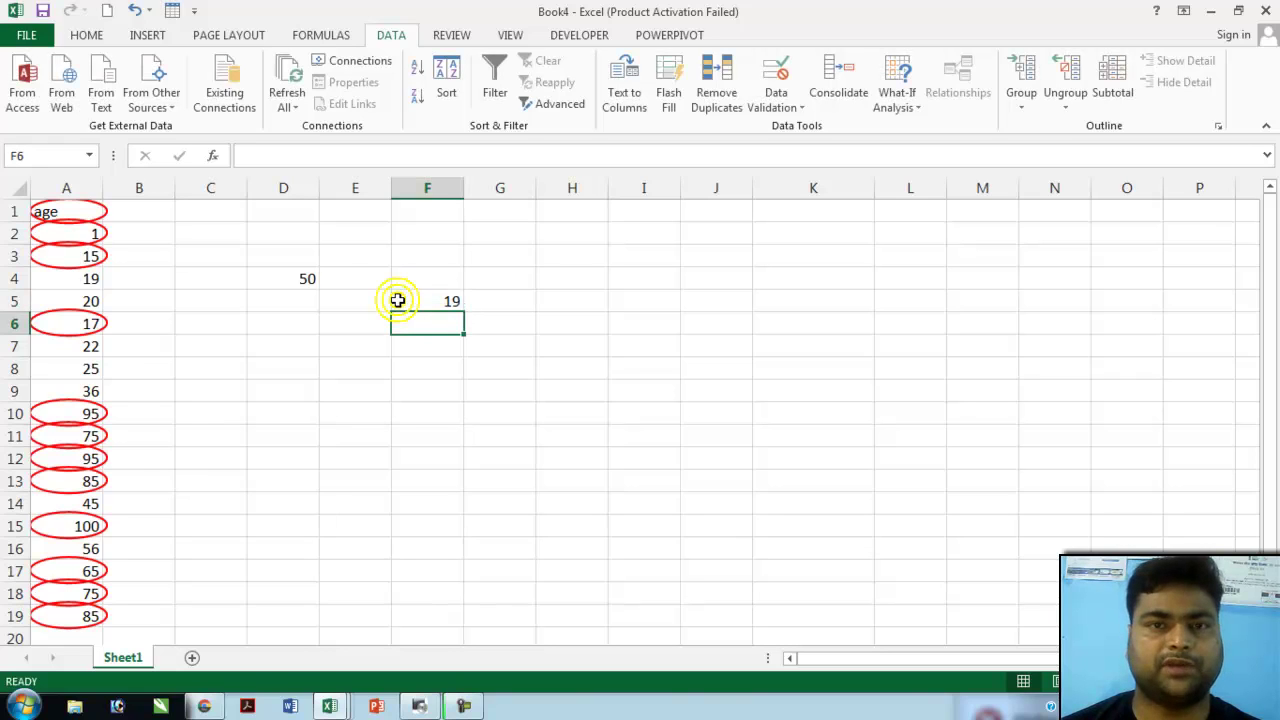
type("25")
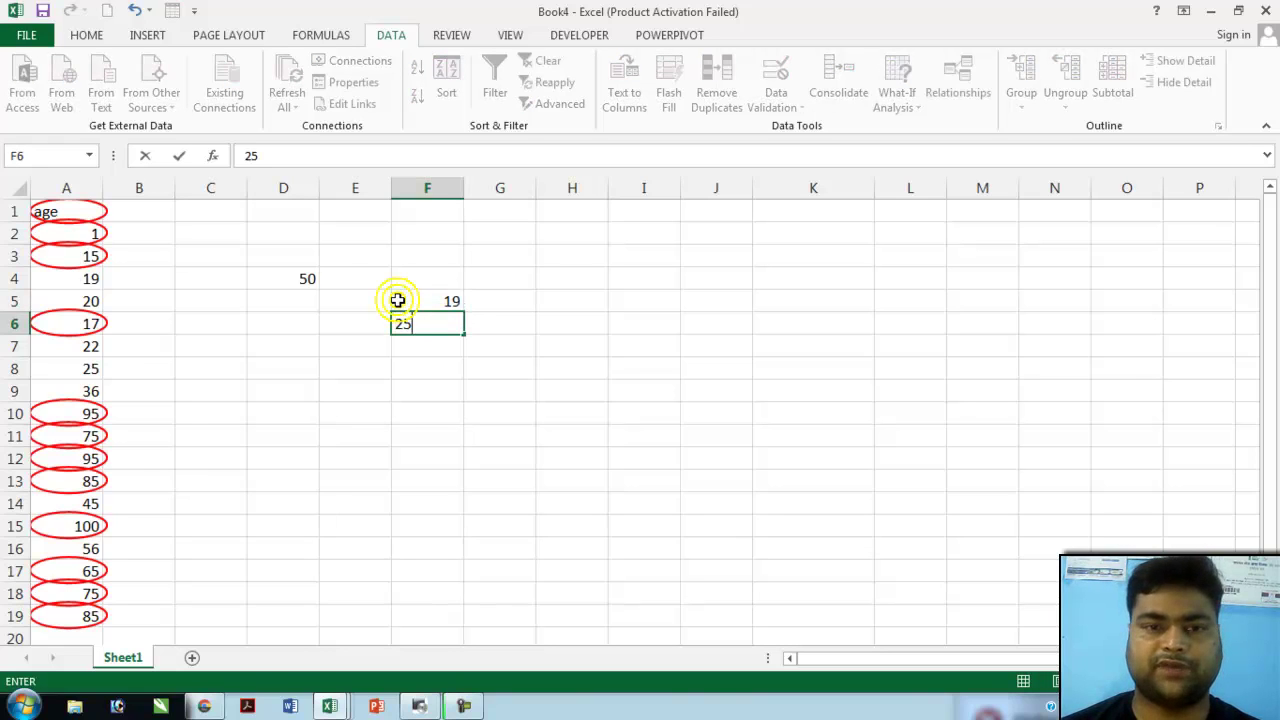
key("Return")
type("90")
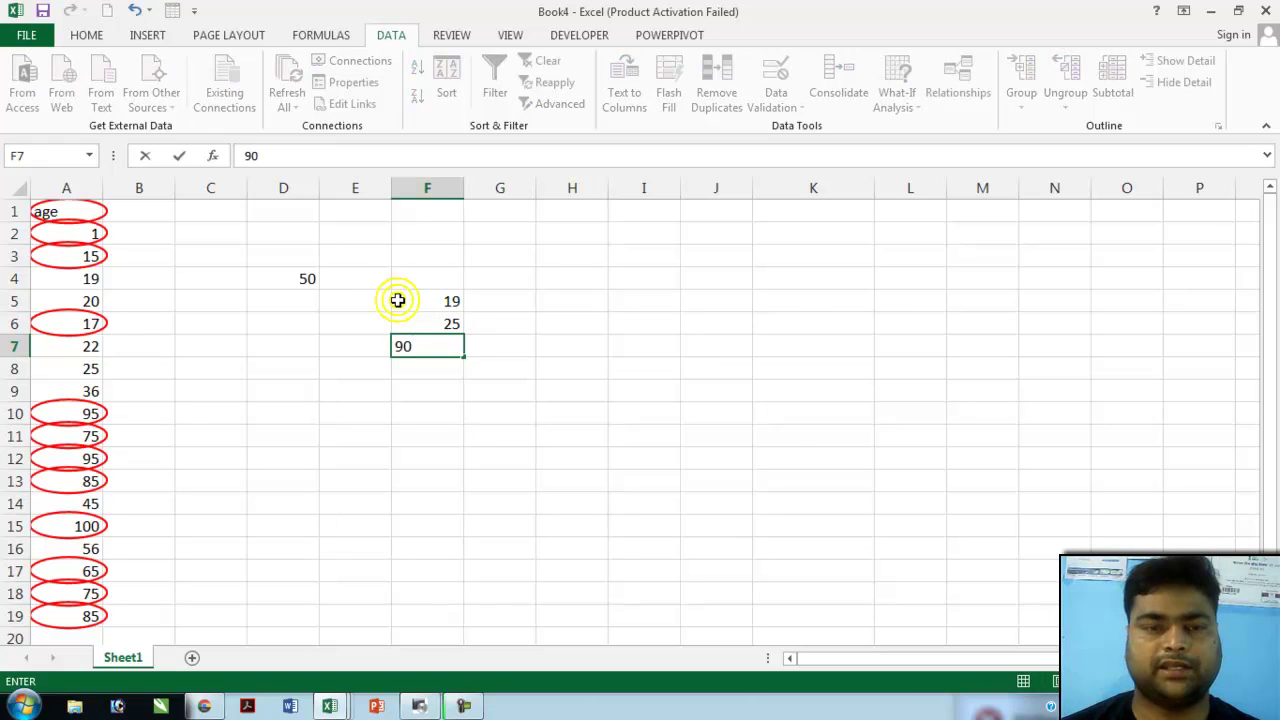
left_click(398, 302)
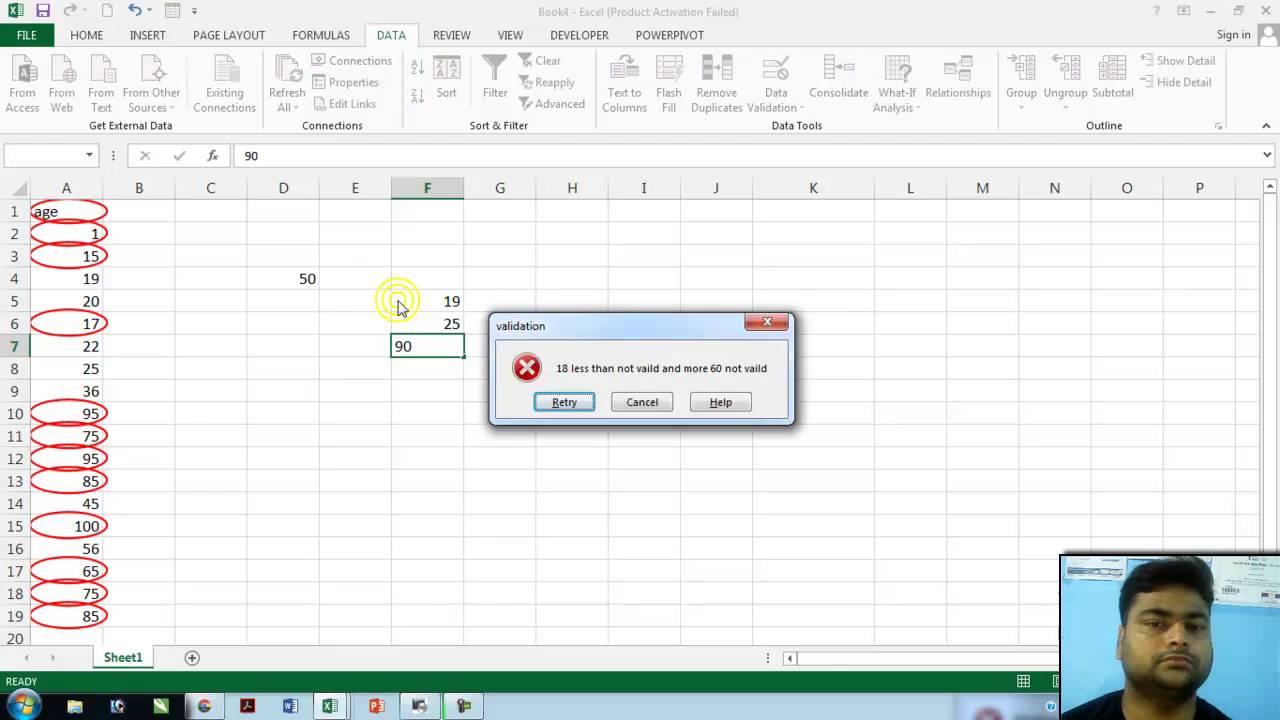
left_click(640, 402)
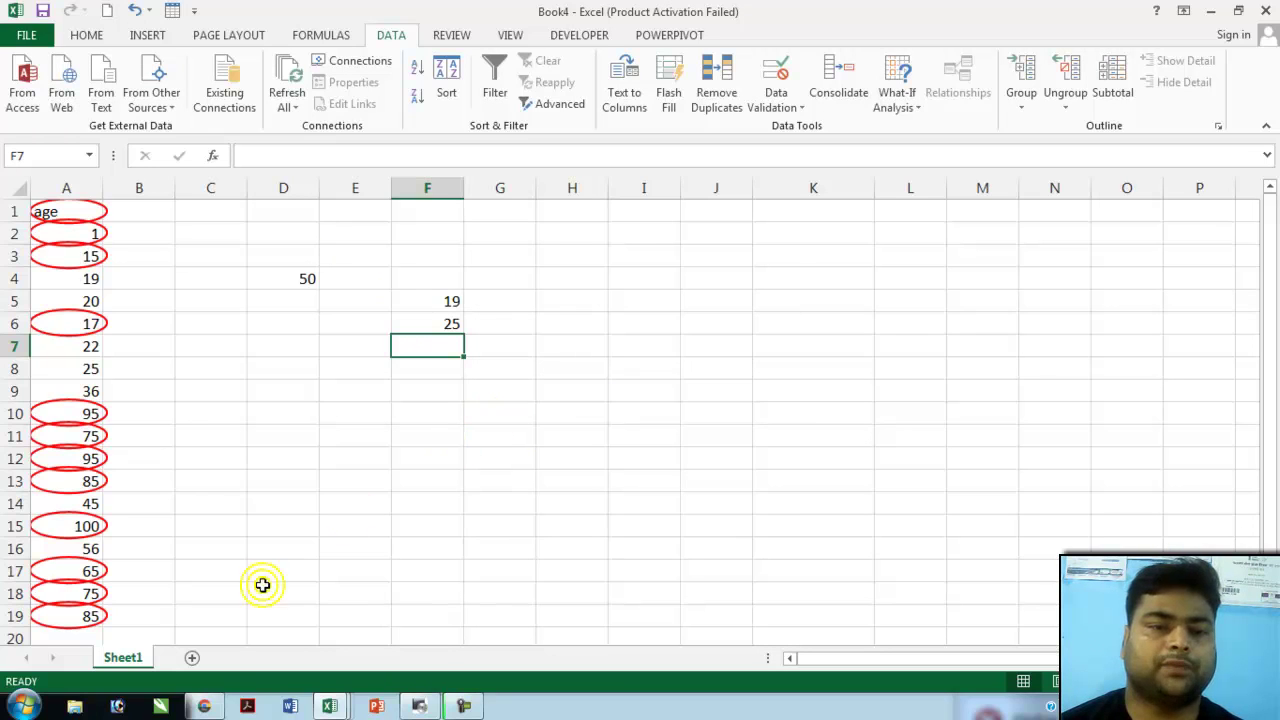
key("shift+F11")
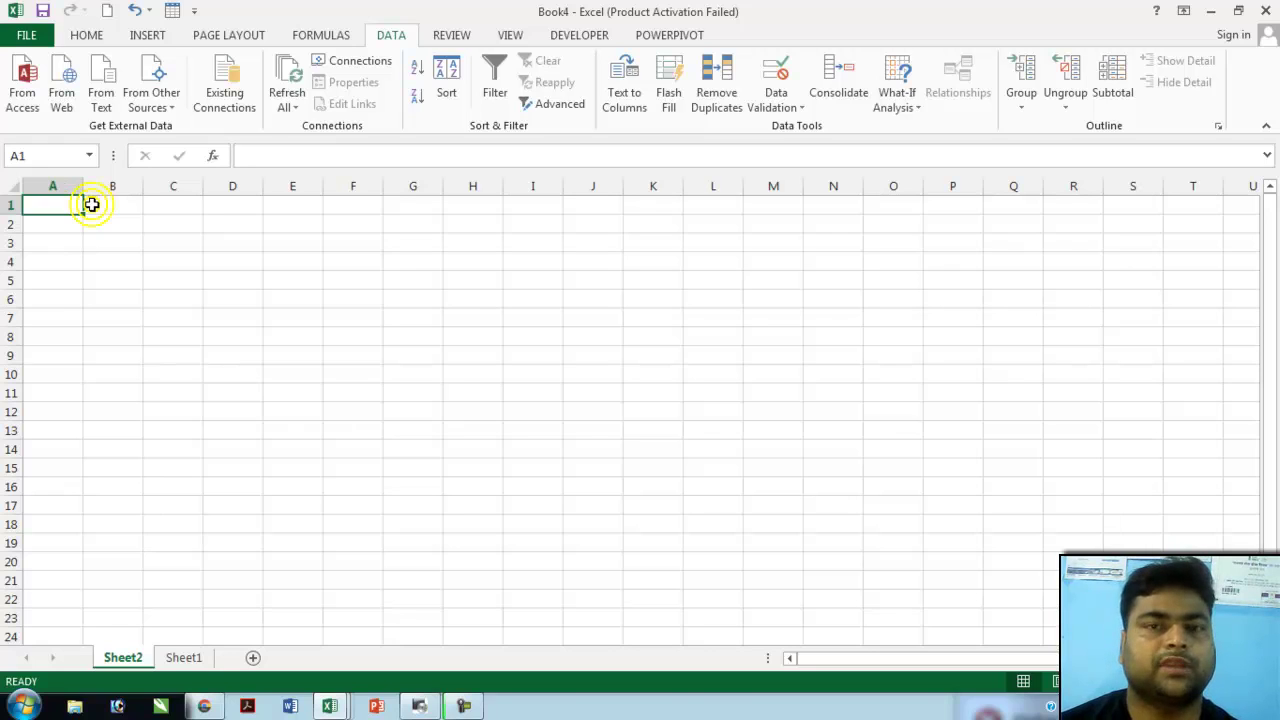
- Enter 2 and 4 in A1:A2 and autofill the even-number series down to 20 in A10
type("2")
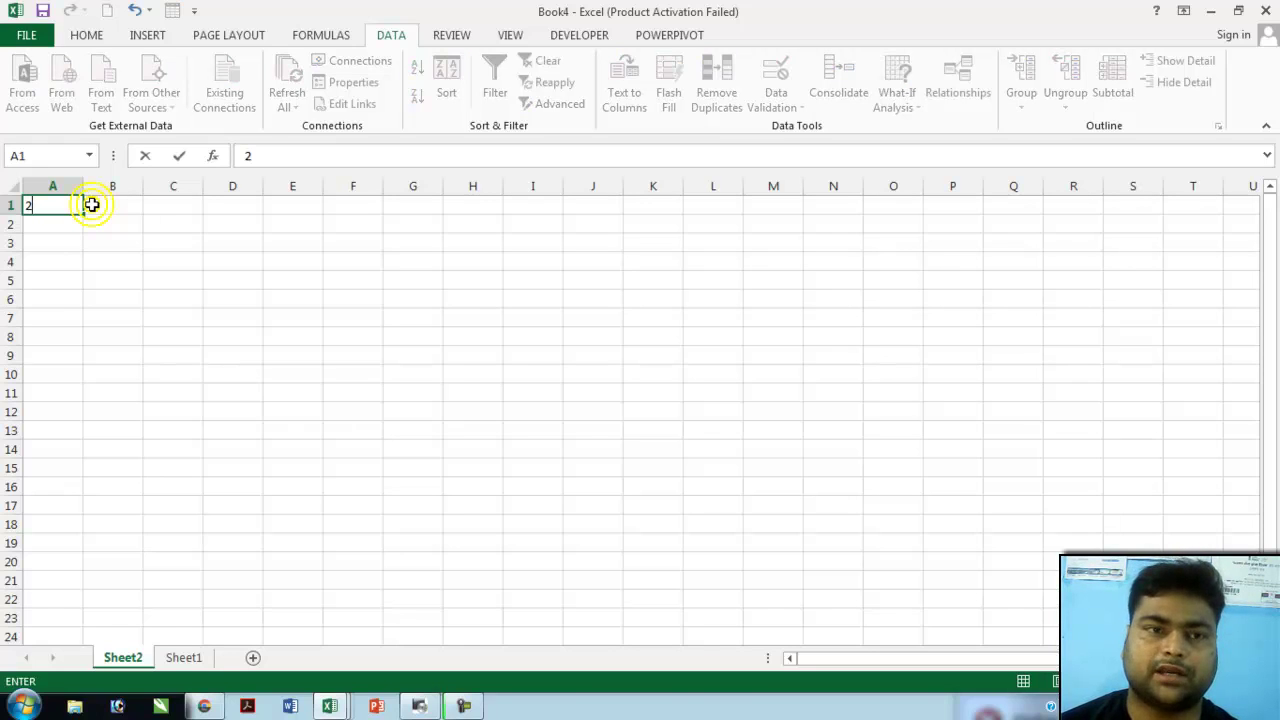
key("Return")
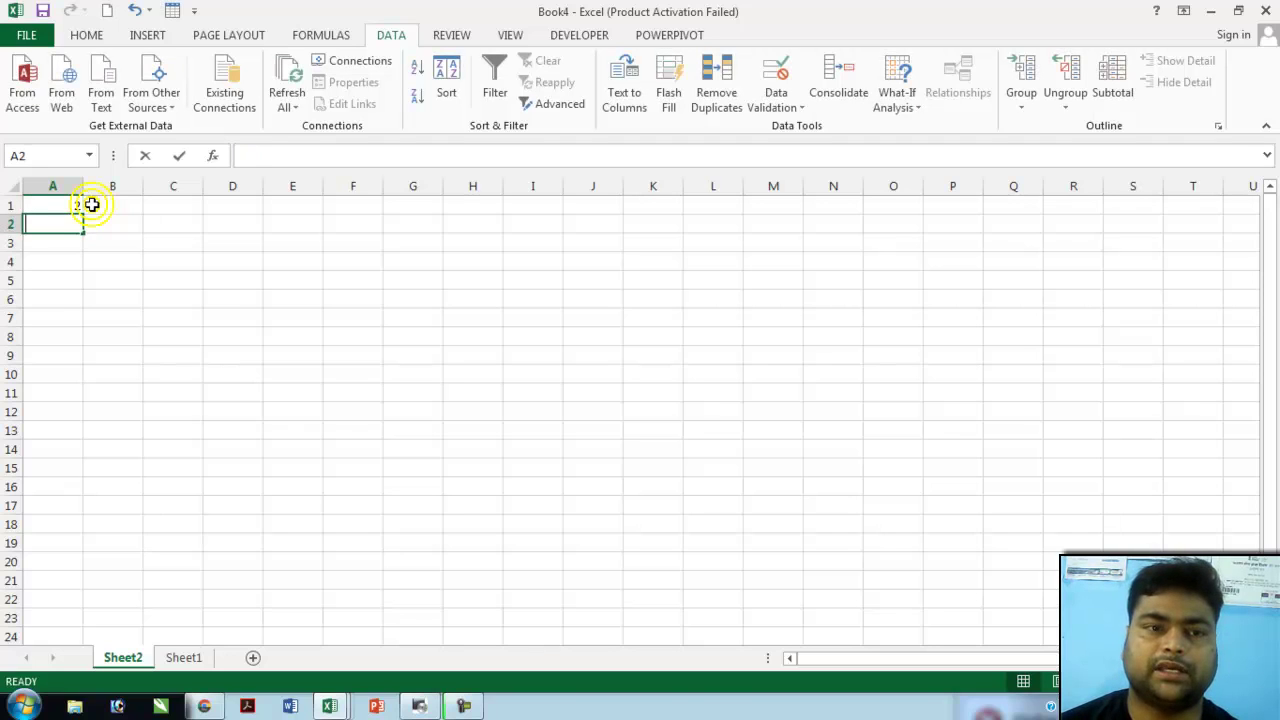
type("4")
key("Return")
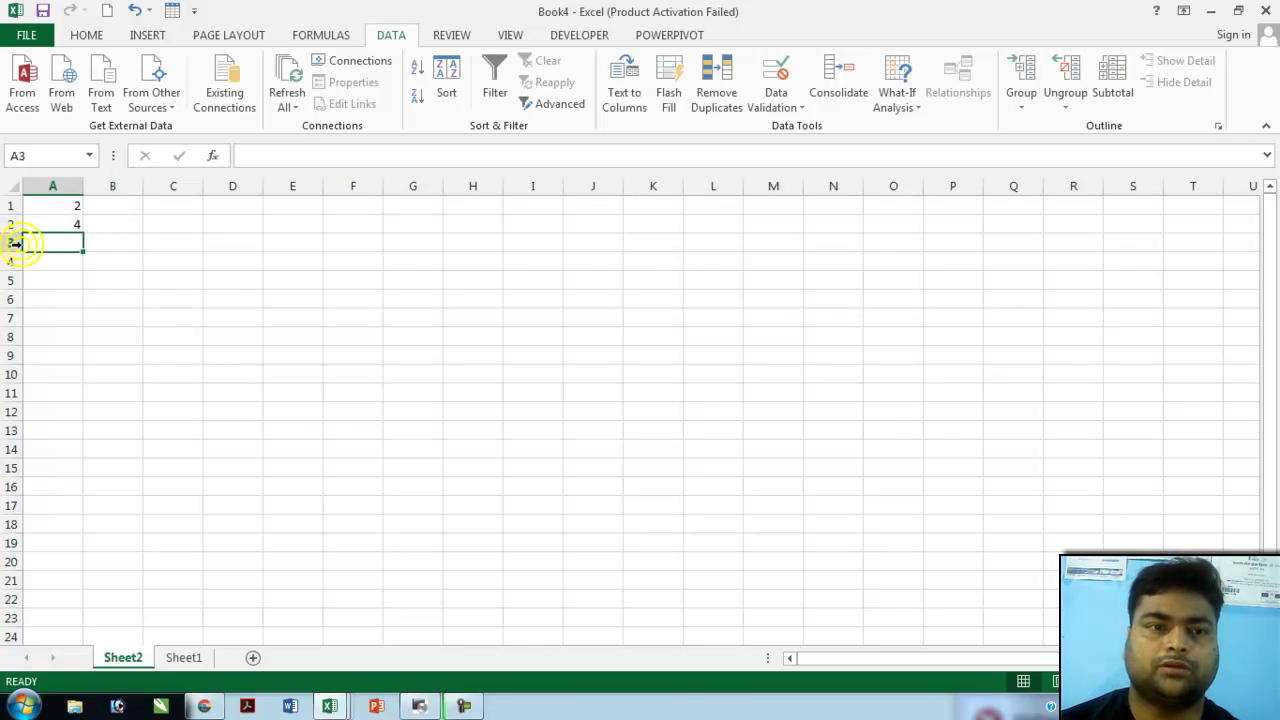
left_click_drag(69, 206, 66, 223)
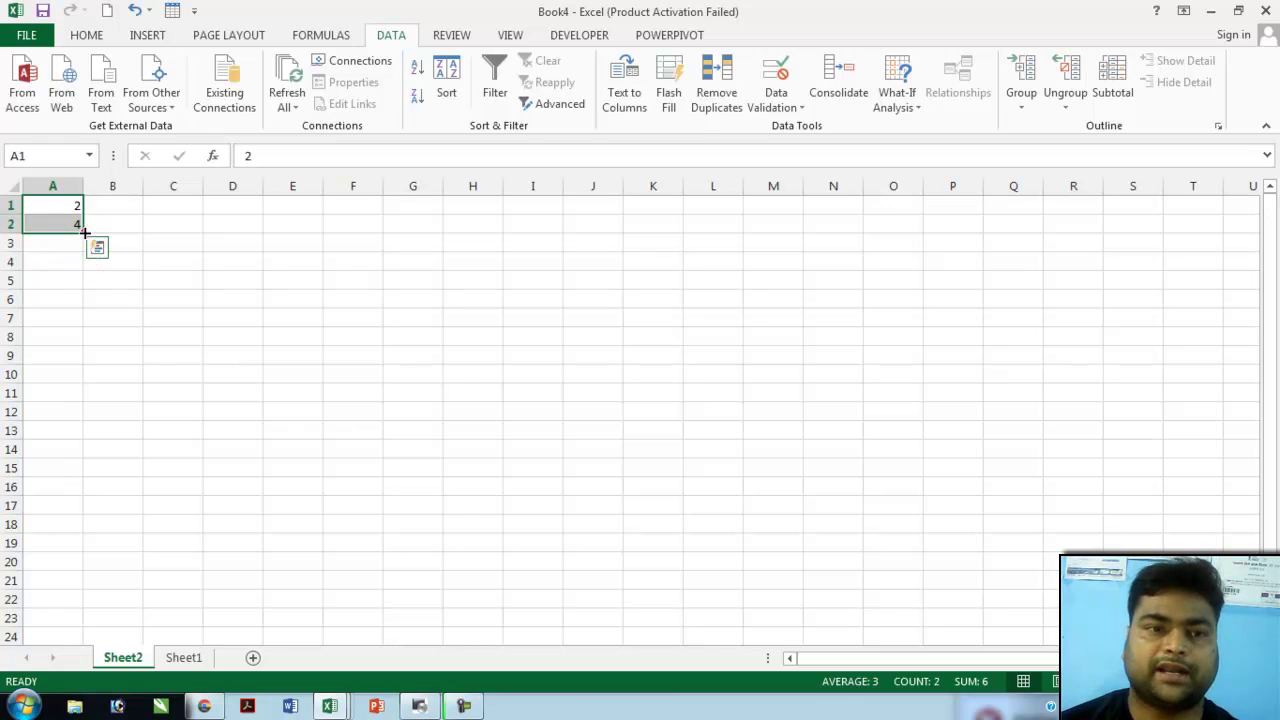
left_click(83, 233)
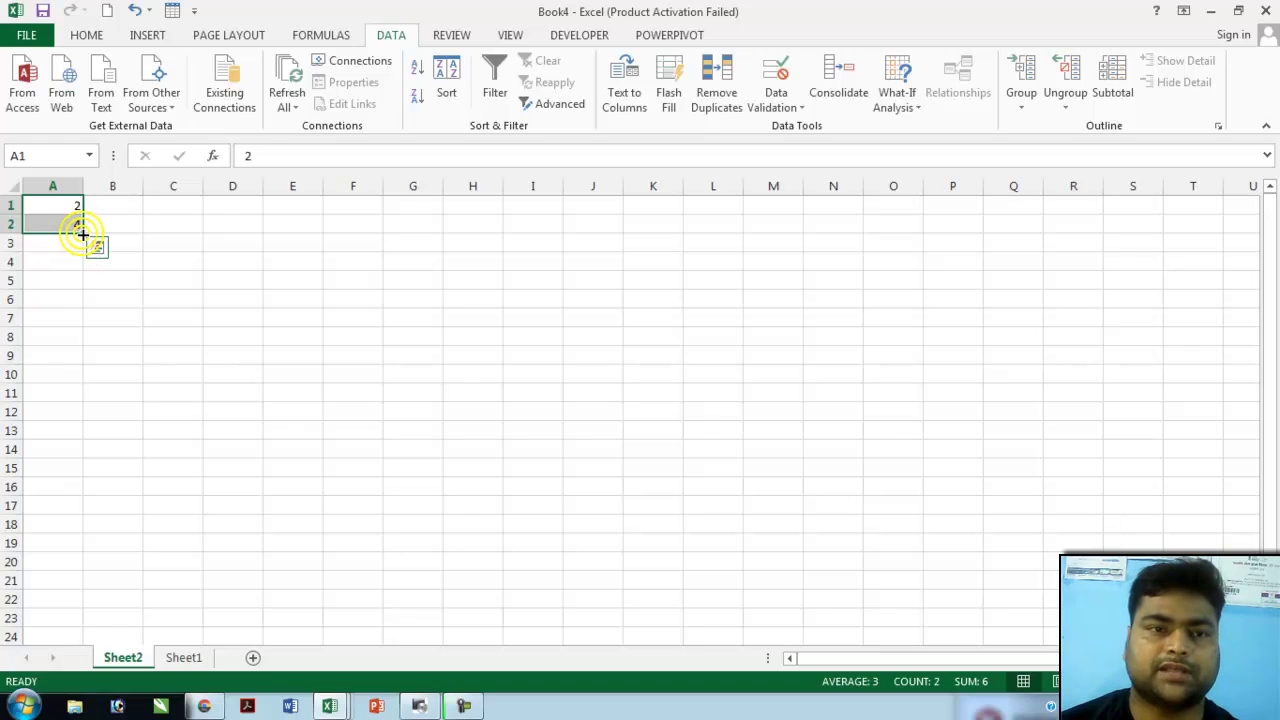
left_click_drag(82, 233, 70, 372)
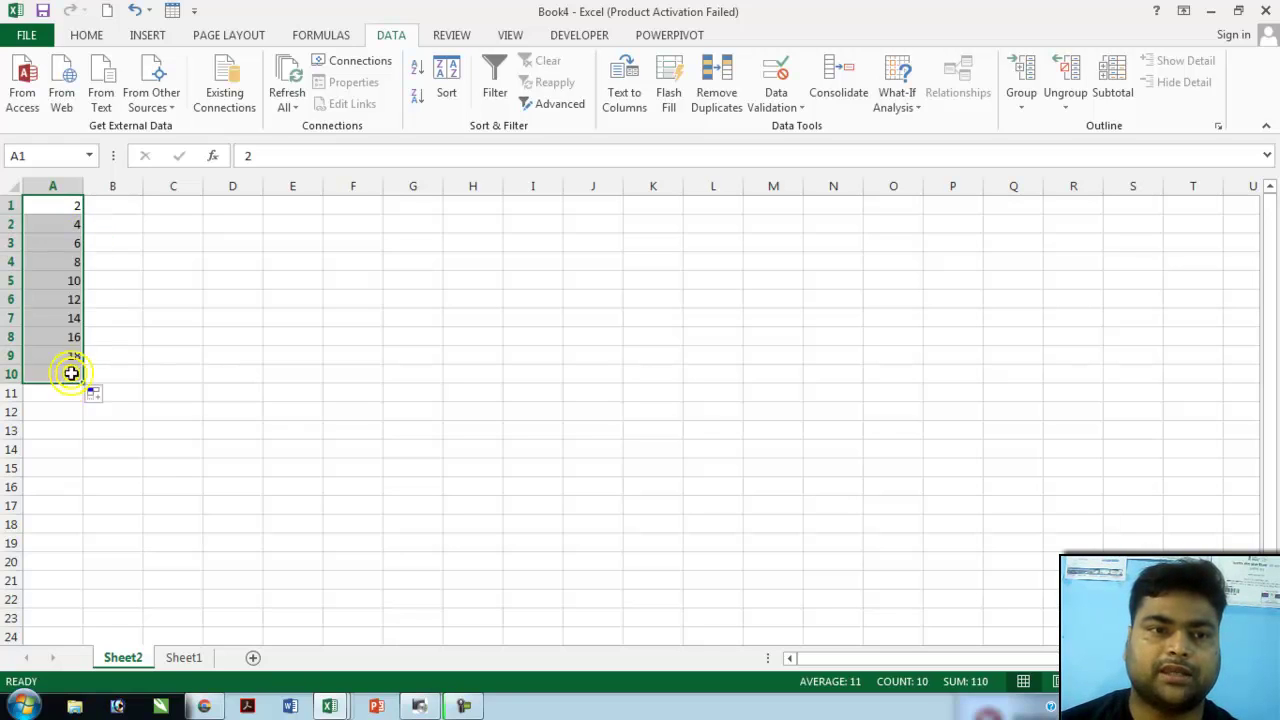
left_click(104, 237)
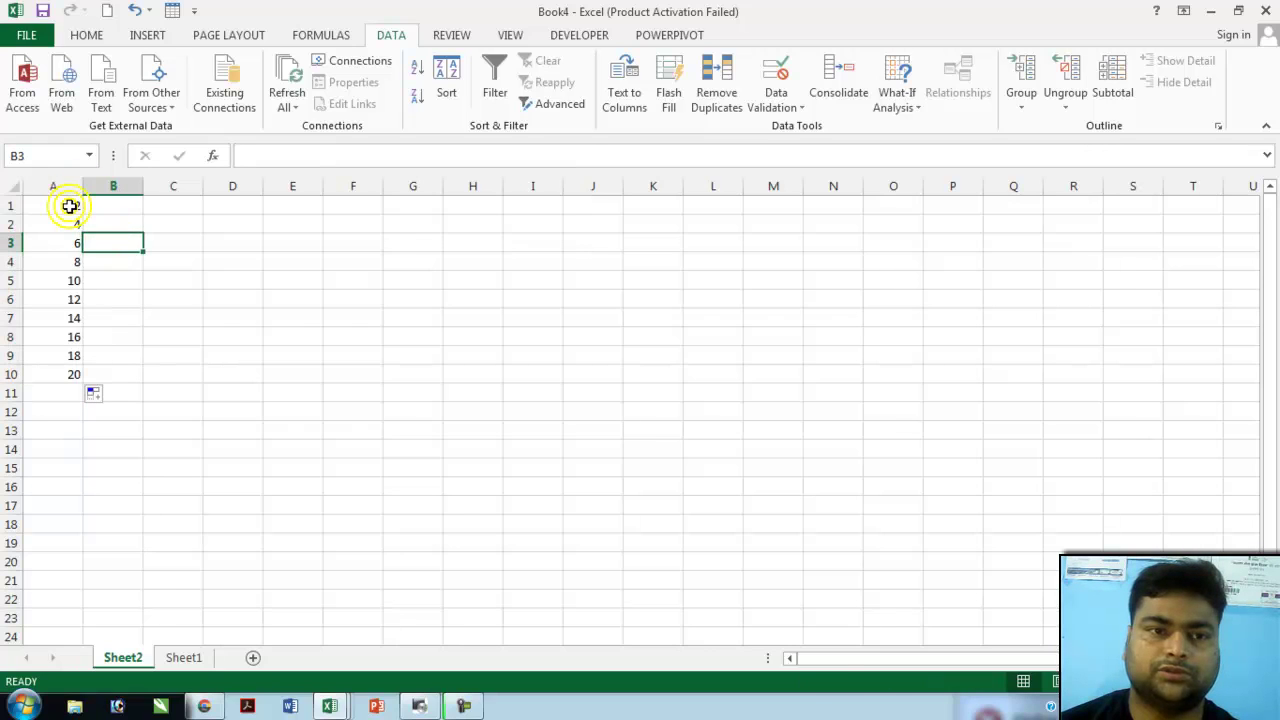
left_click(69, 205)
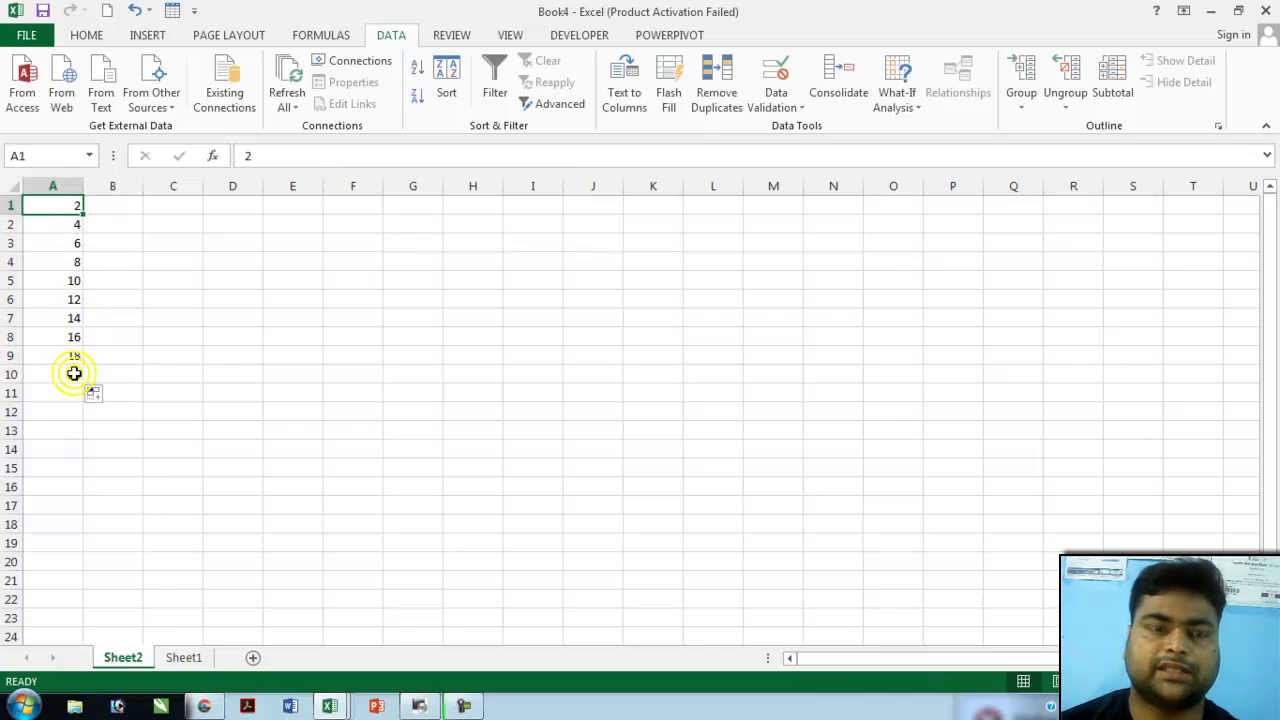
left_click(123, 209)
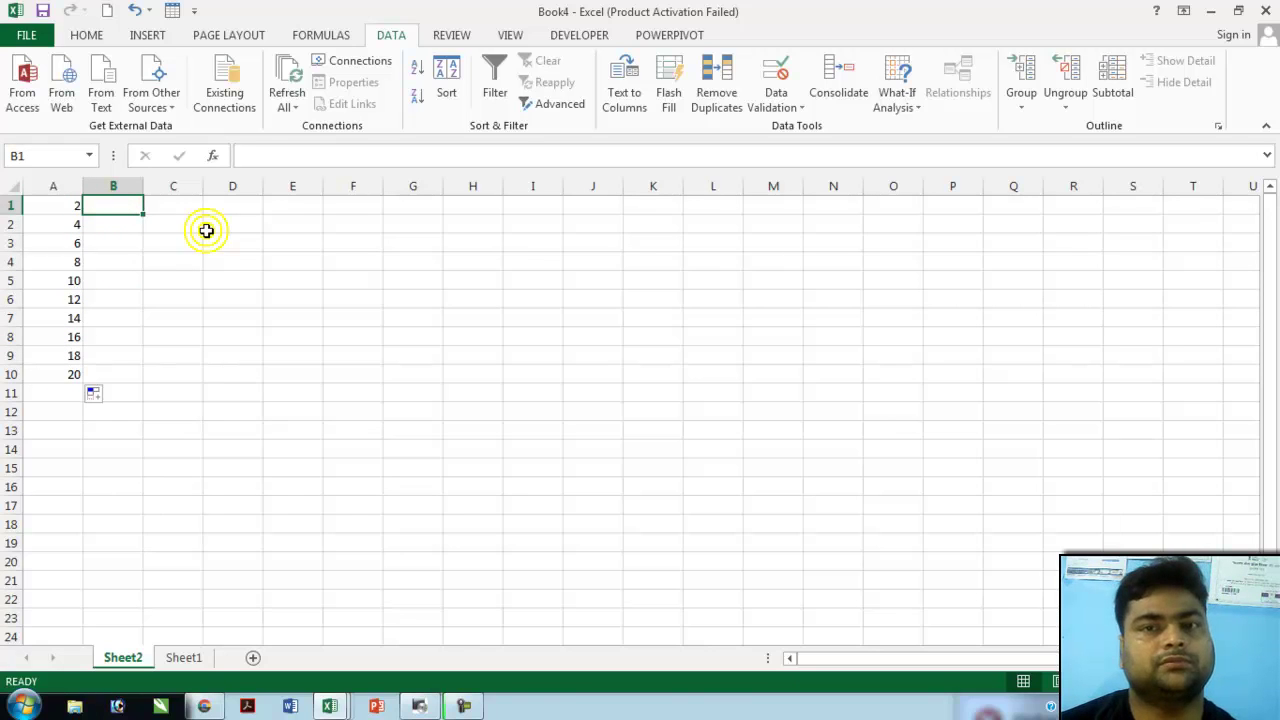
- Enter 12 and 24 in B1:B2 and autofill the series down to 120 in B10
type("12")
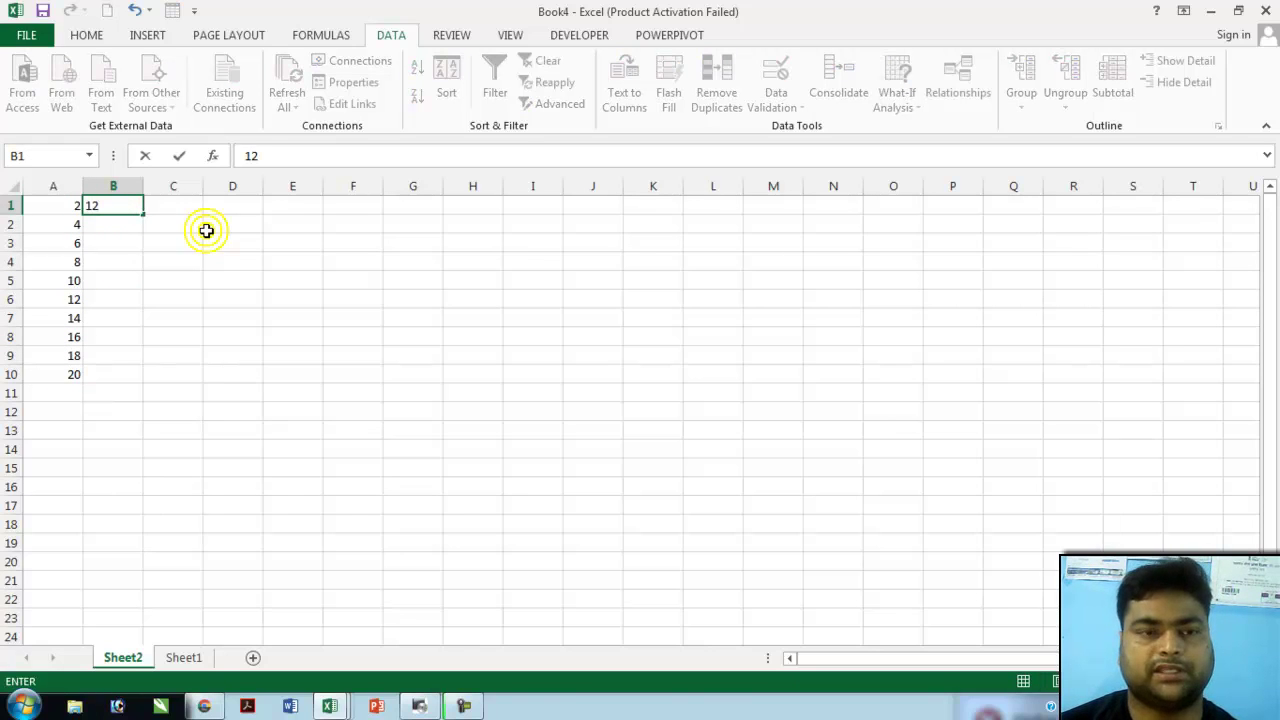
key("Return")
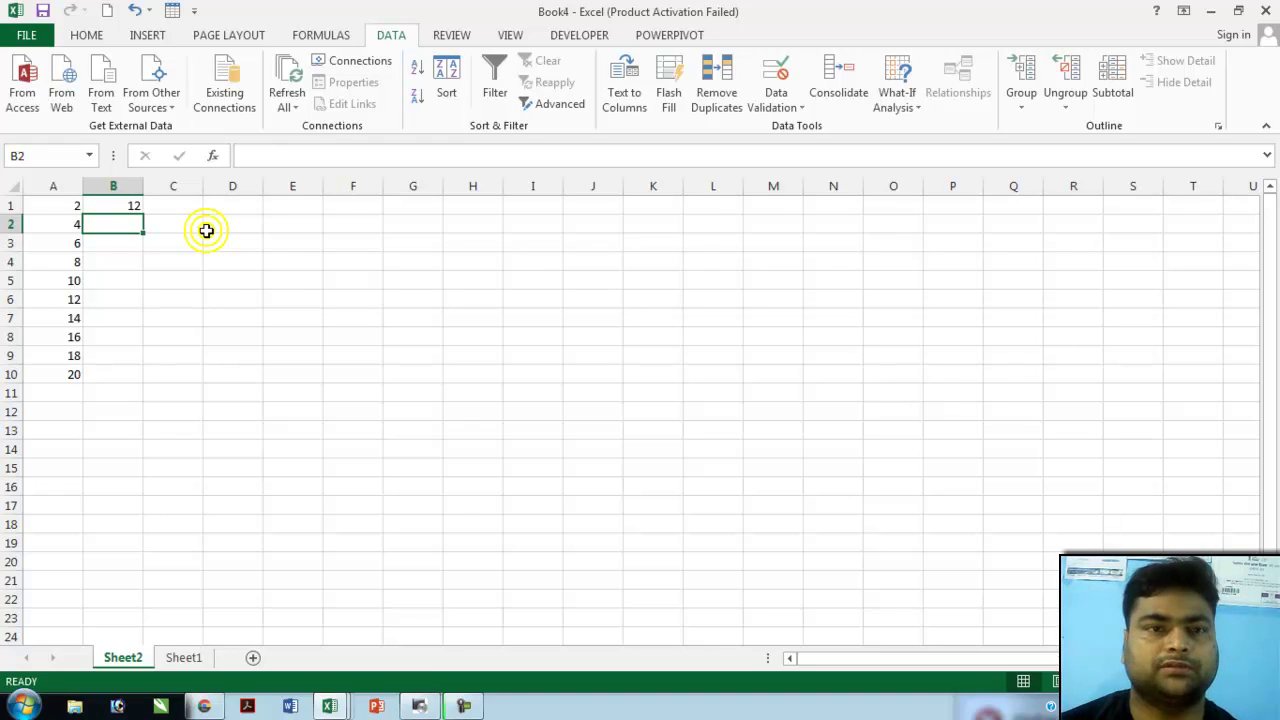
type("24")
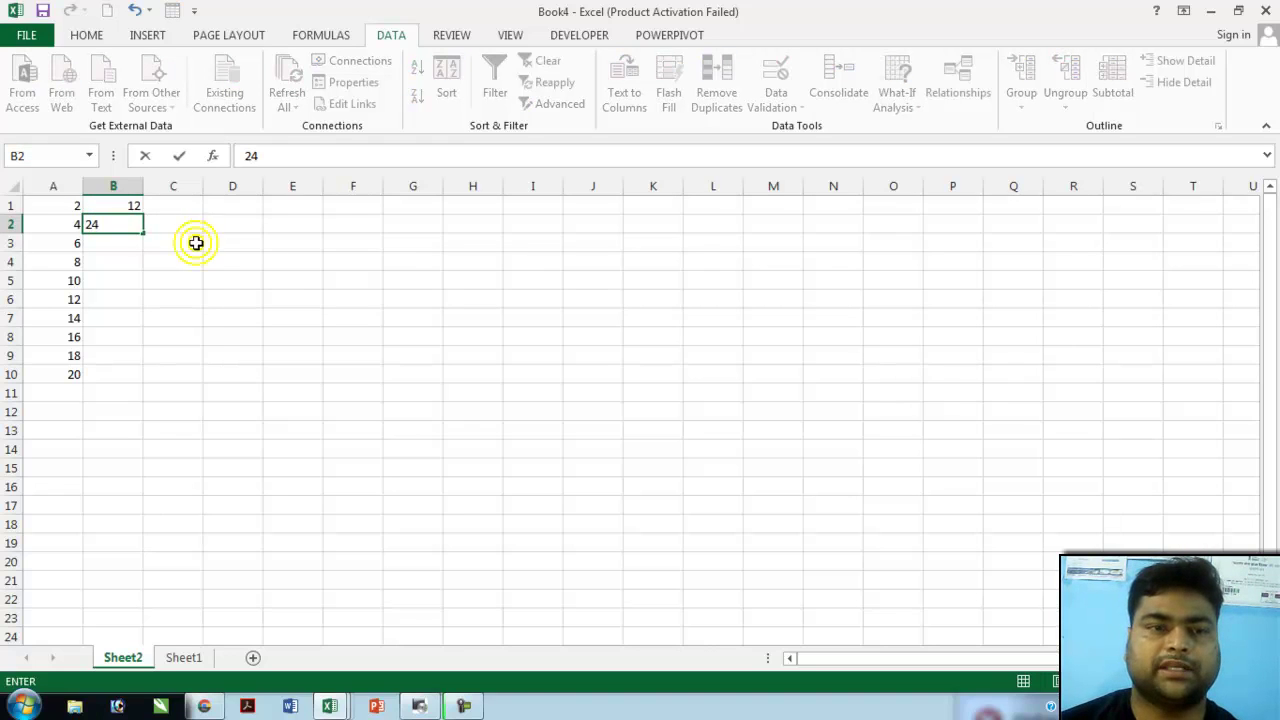
left_click(180, 245)
left_click_drag(117, 206, 130, 382)
left_click(194, 213)
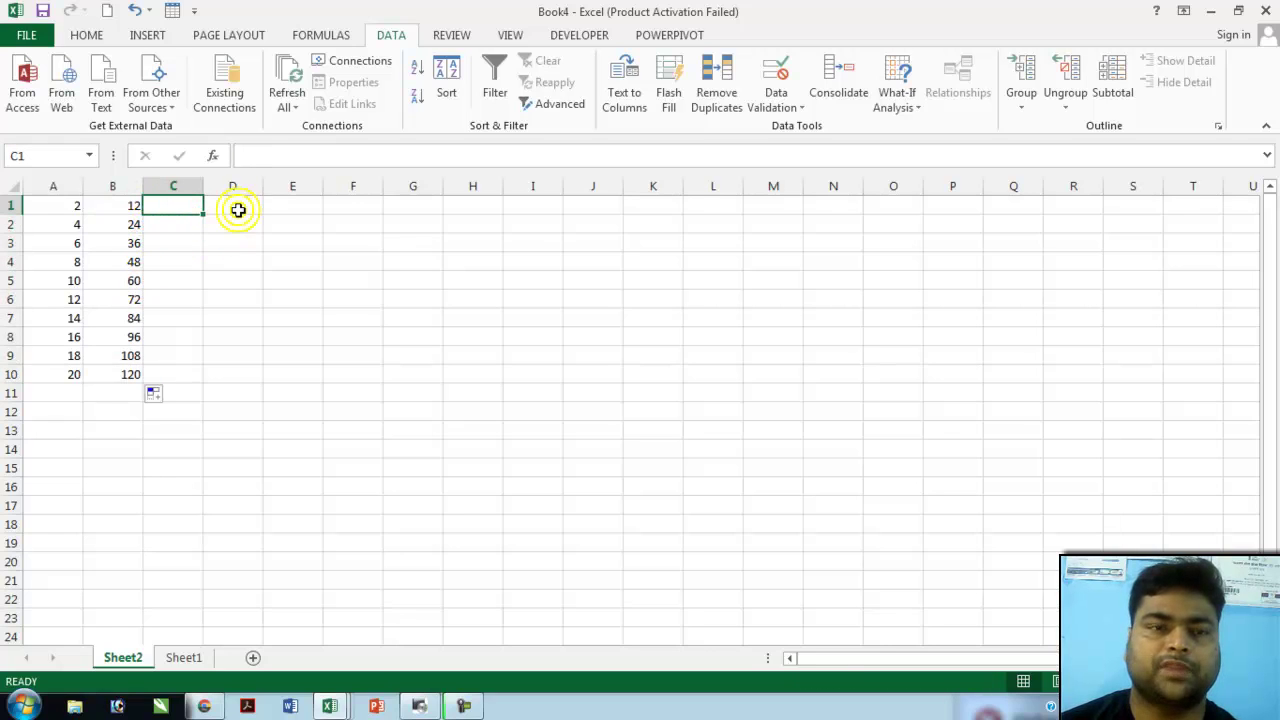
left_click(238, 210)
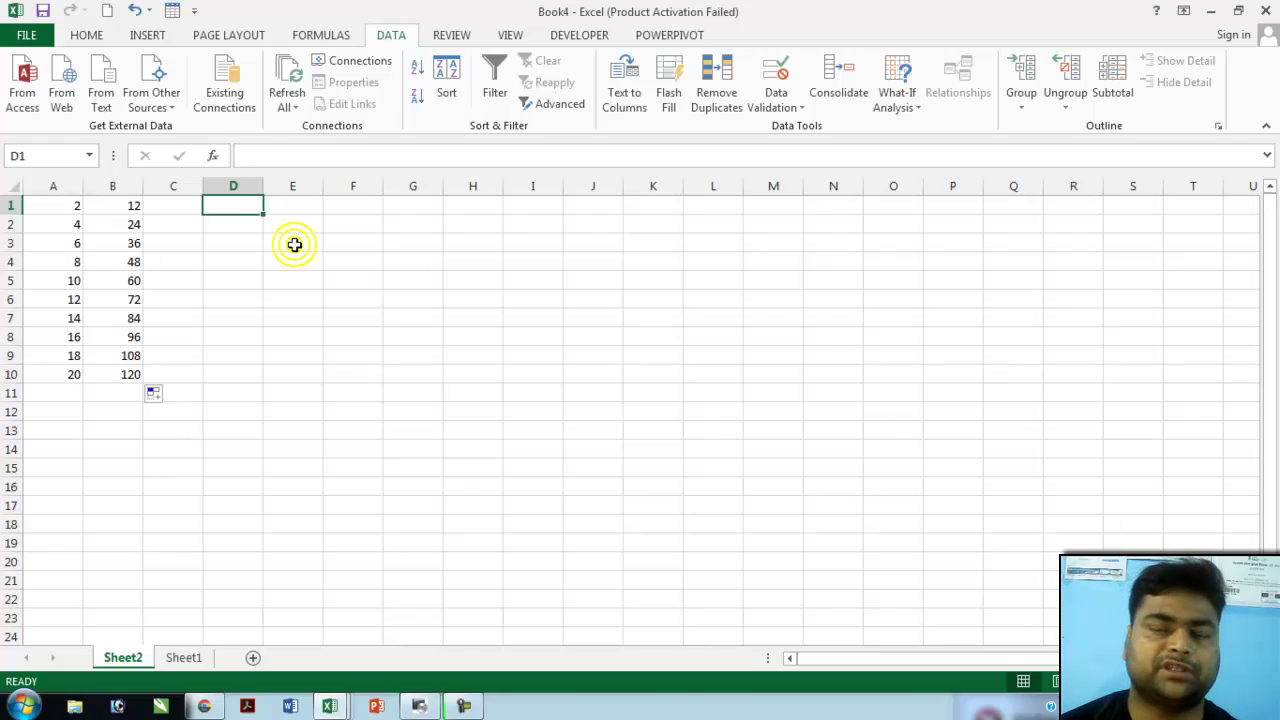
- Enter sun in D1 and autofill the weekday names down to sat in D7
type("sun")
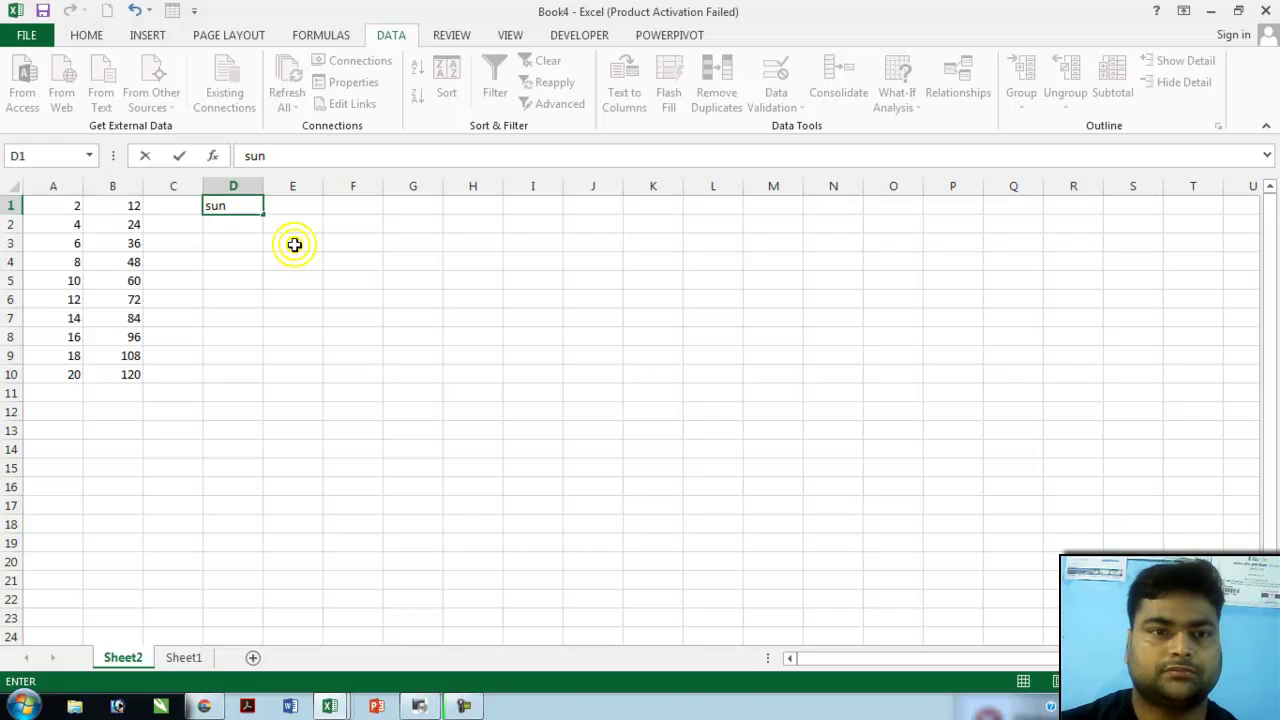
key("Return")
left_click(233, 205)
left_click_drag(263, 214, 267, 324)
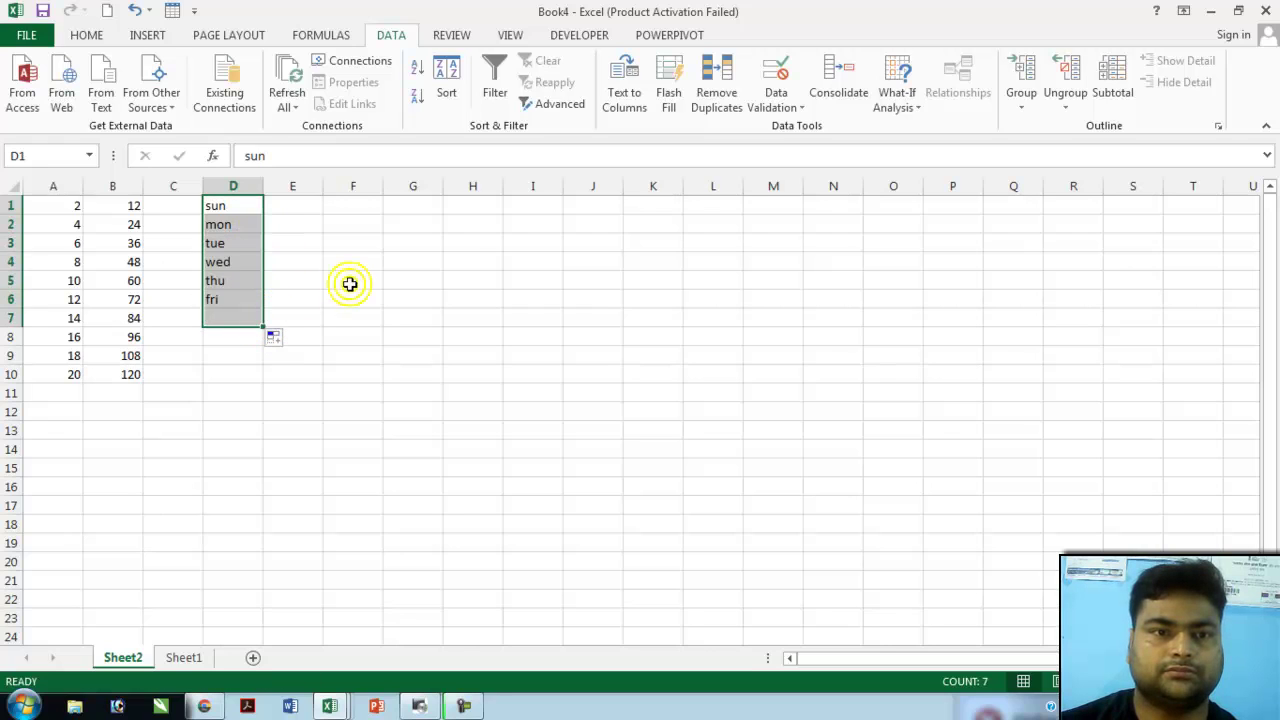
left_click(330, 281)
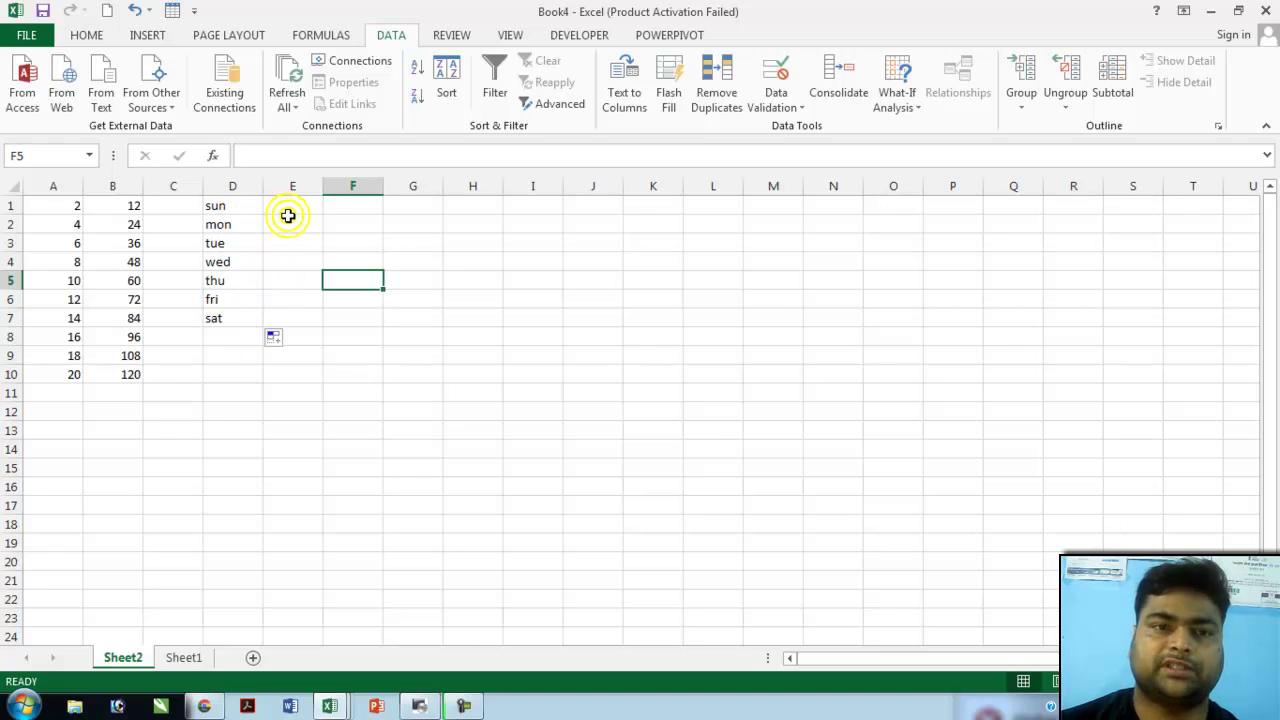
- Enter jan and feb in F1:F2 and autofill the months down to dec in F12
left_click(330, 206)
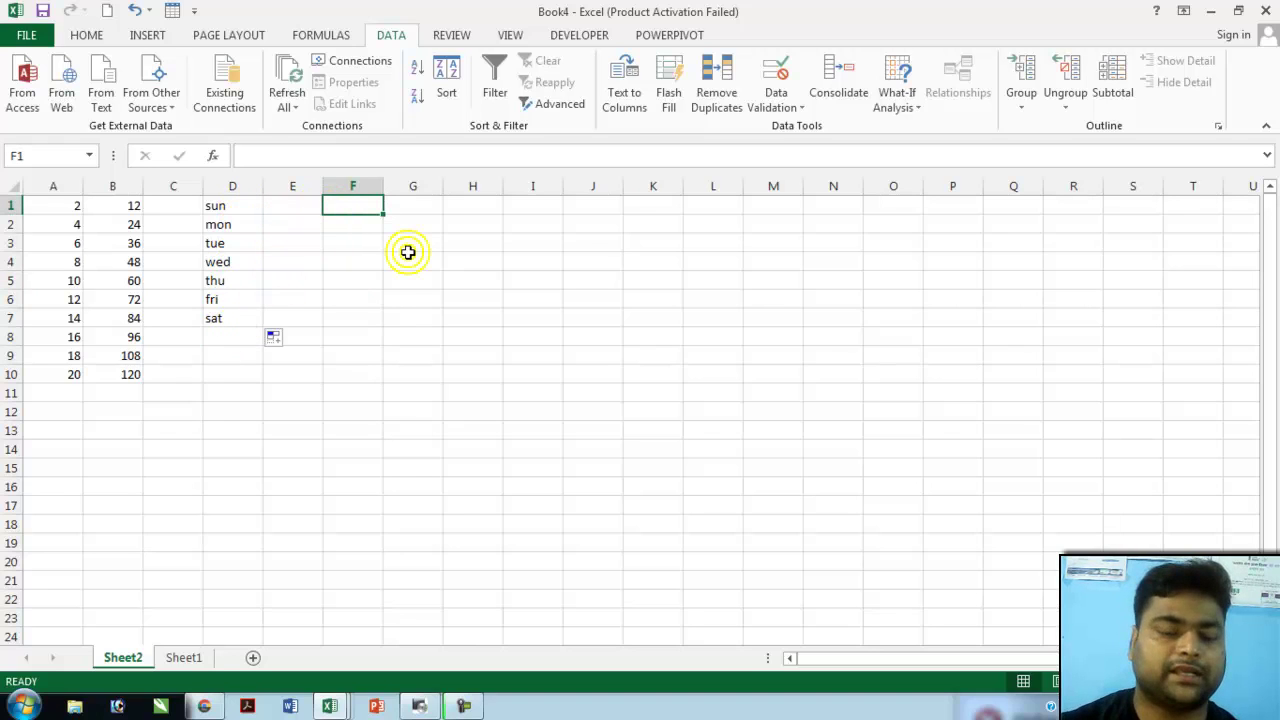
type("jan")
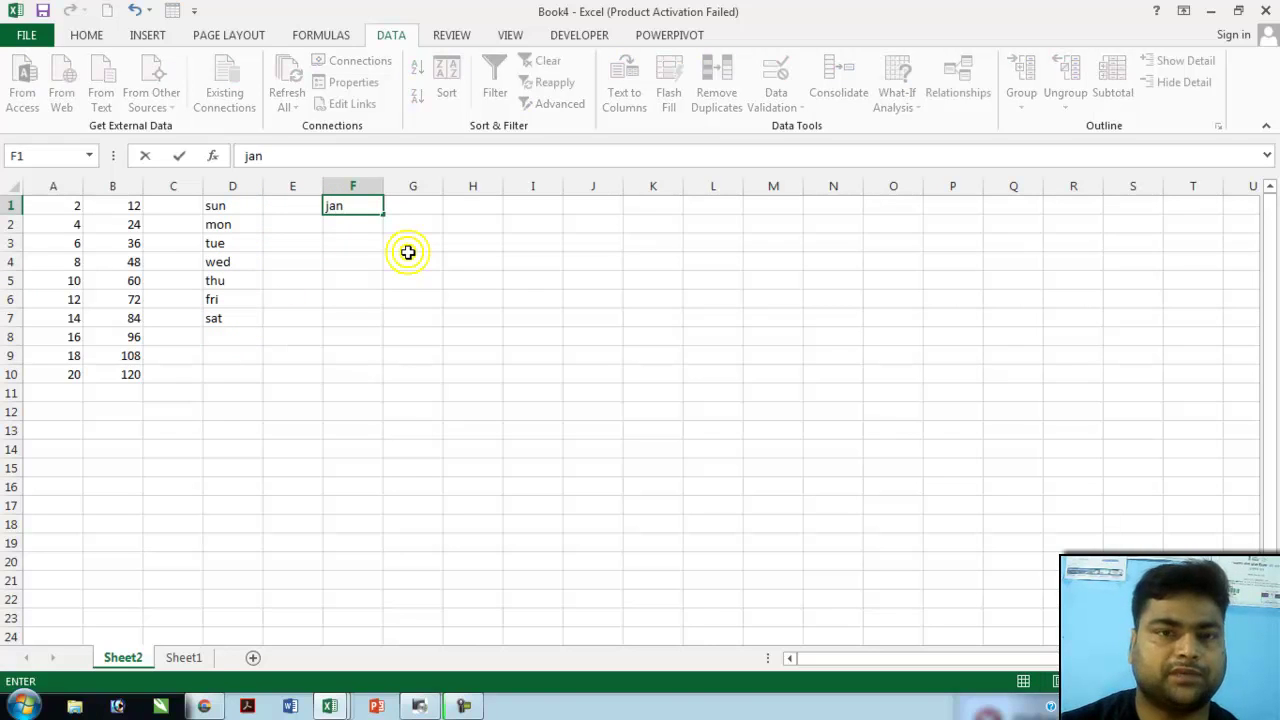
key("Return")
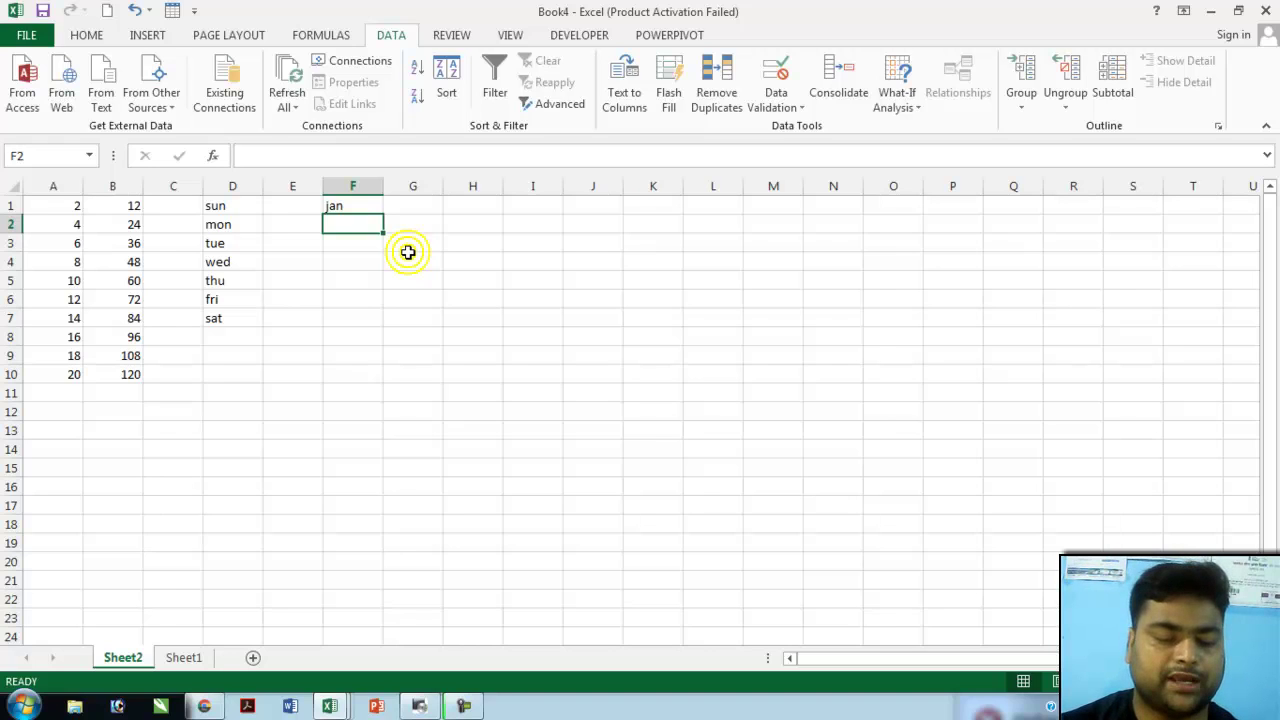
type("feb")
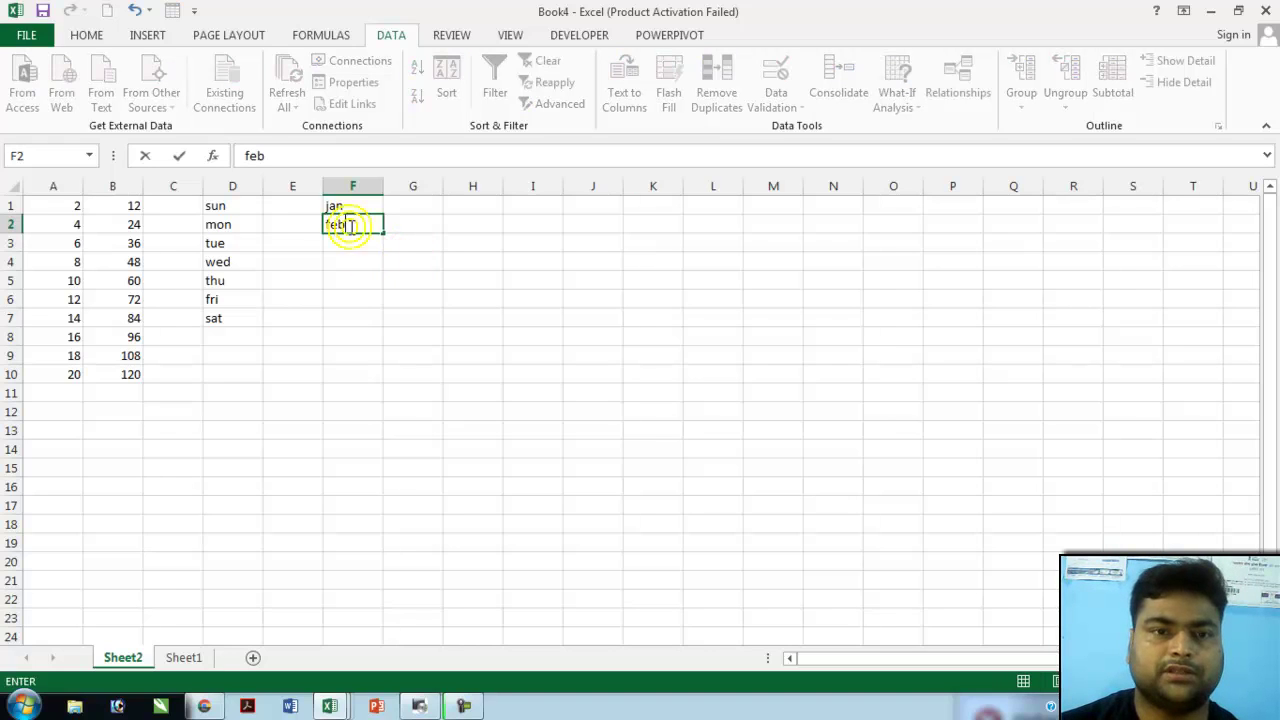
left_click(346, 260)
left_click(361, 203)
left_click_drag(361, 203, 360, 224)
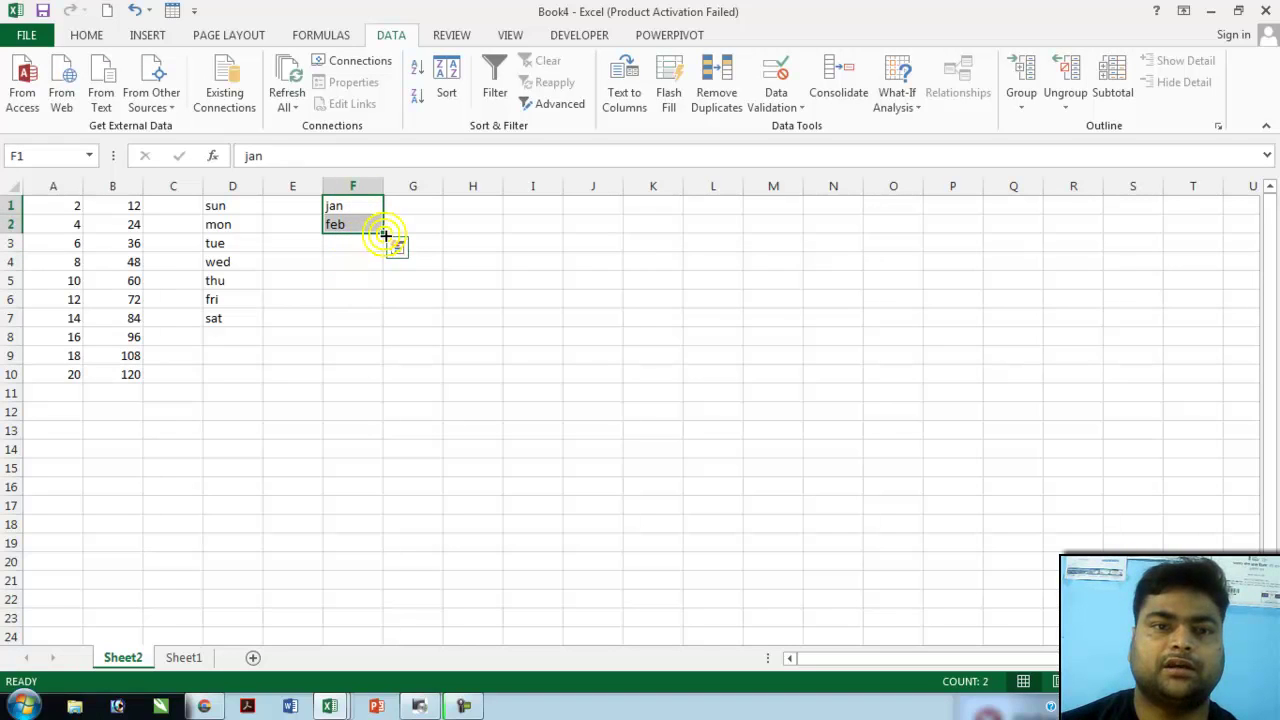
left_click_drag(381, 232, 397, 421)
left_click(412, 262)
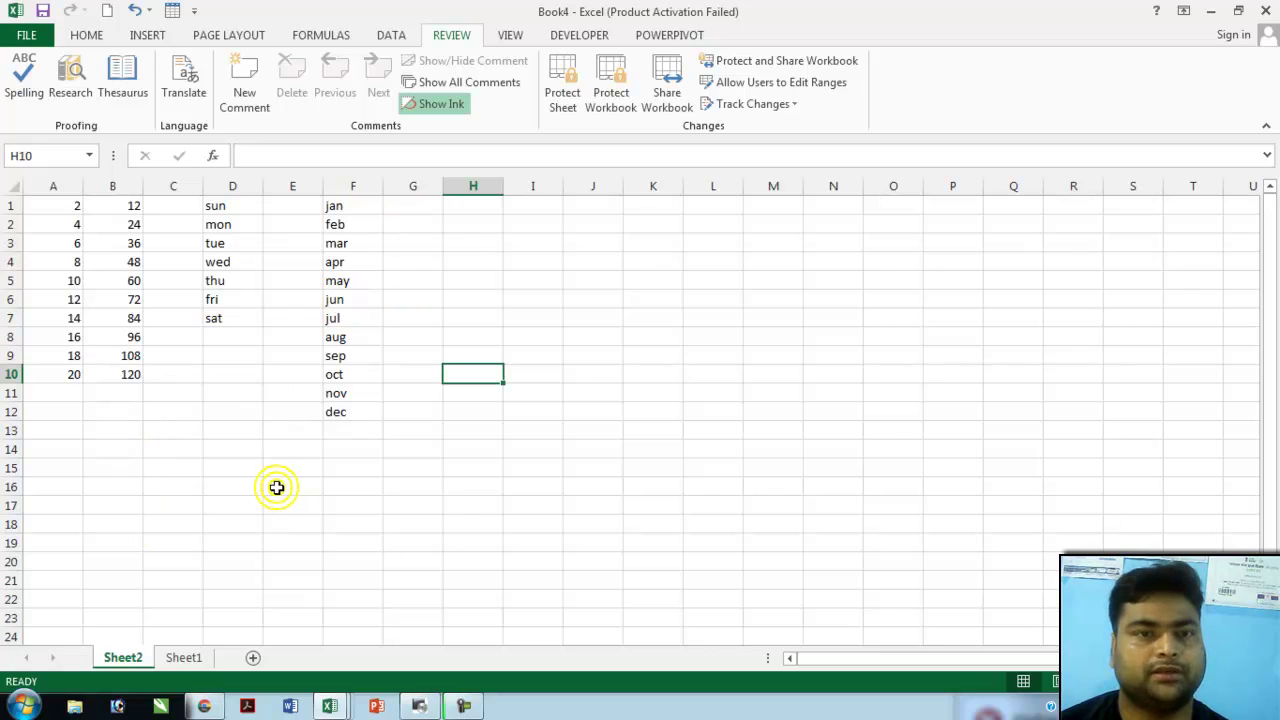
- Hide Sheet2 from its tab menu, then choose Unhide from the sheet tab menu
right_click(122, 665)
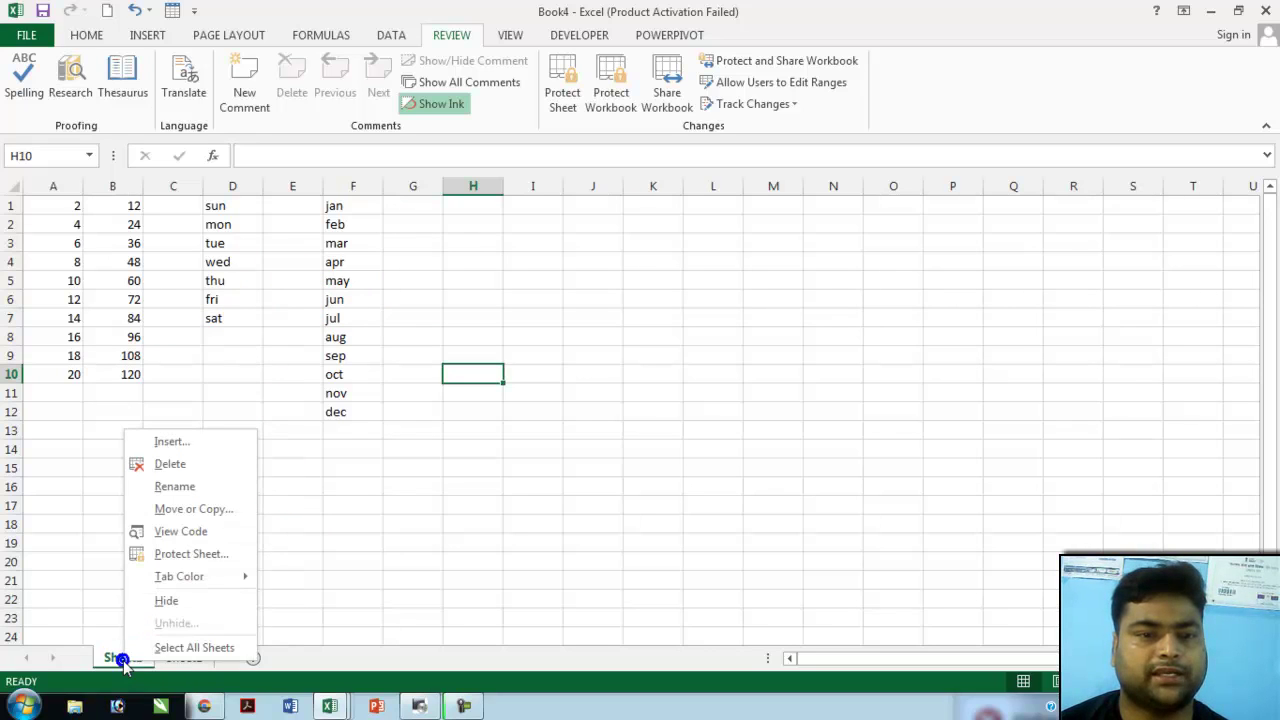
left_click(191, 610)
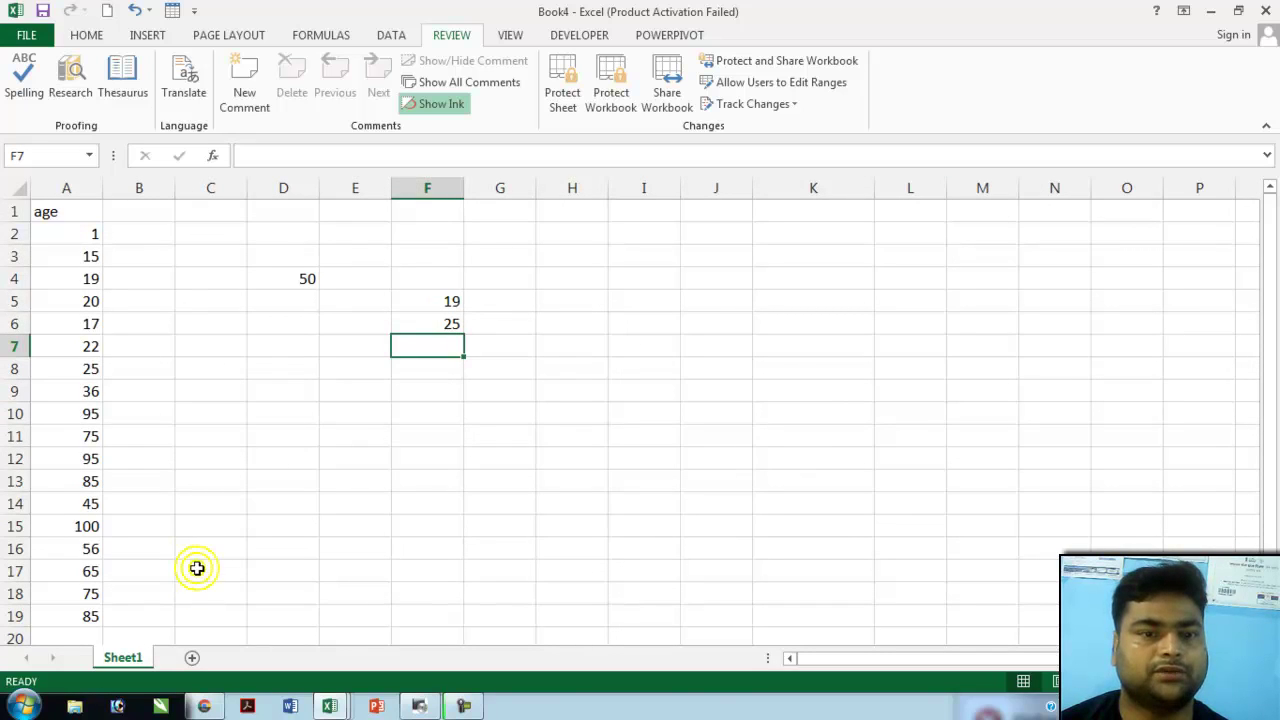
right_click(112, 664)
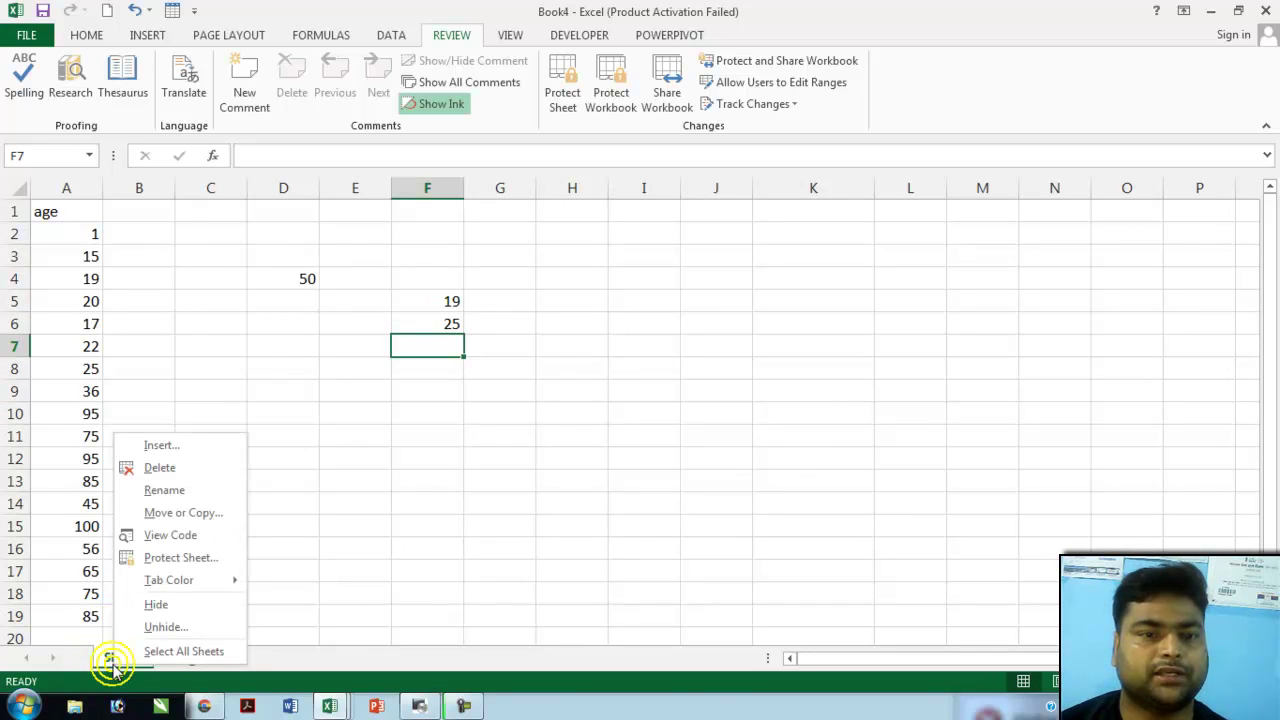
left_click(181, 632)
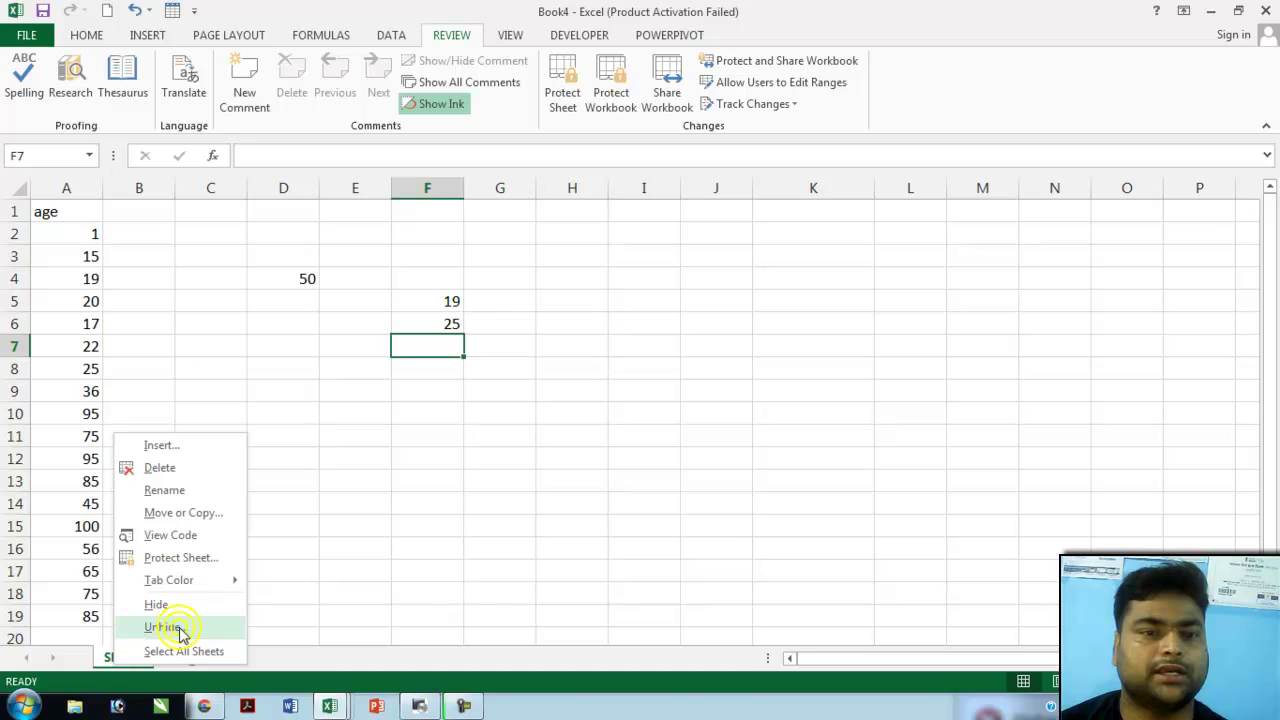
- Restore Sheet2, then select the Book2 employee list's header row A1:D1
left_click(204, 670)
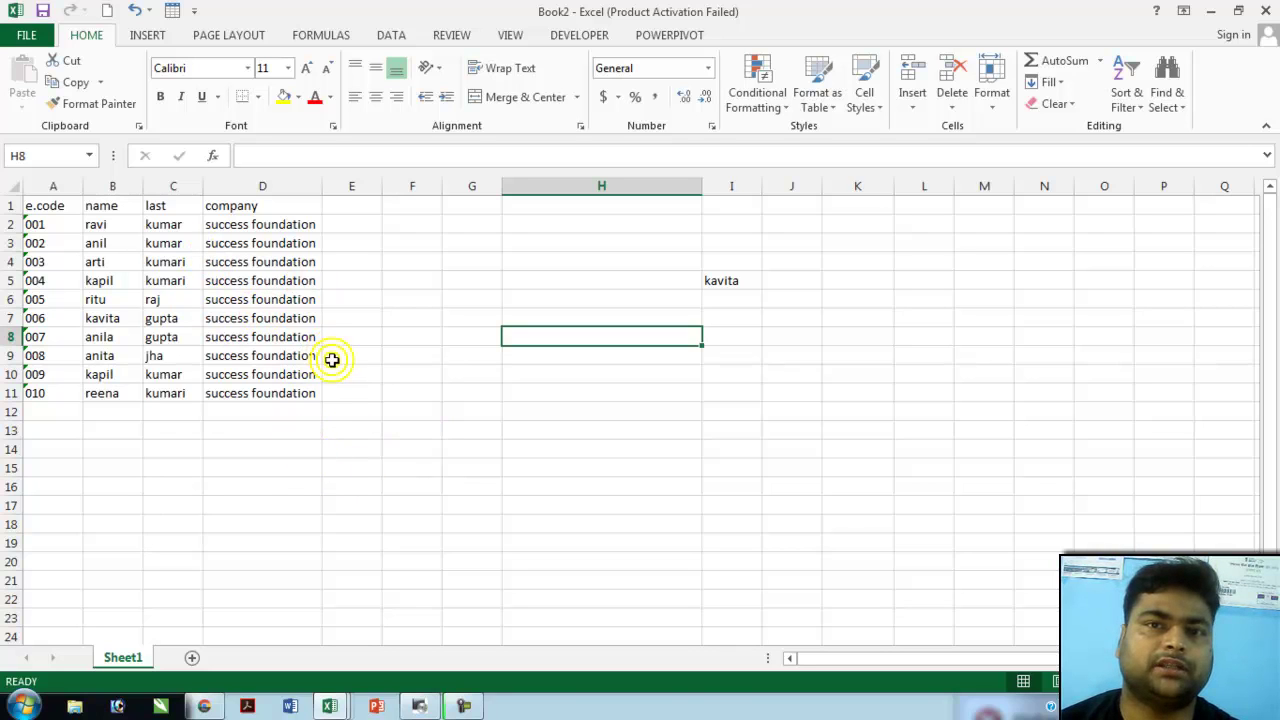
scroll(284, 362, "down", 2)
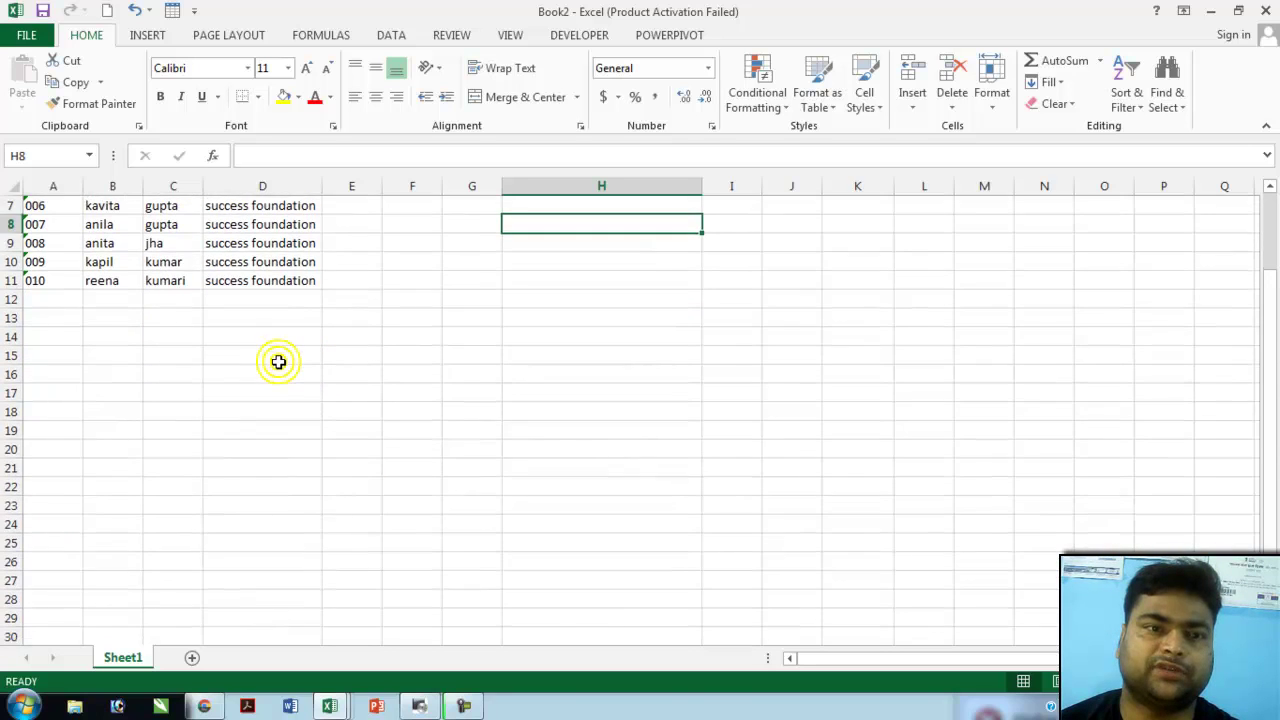
scroll(278, 362, "down", 2)
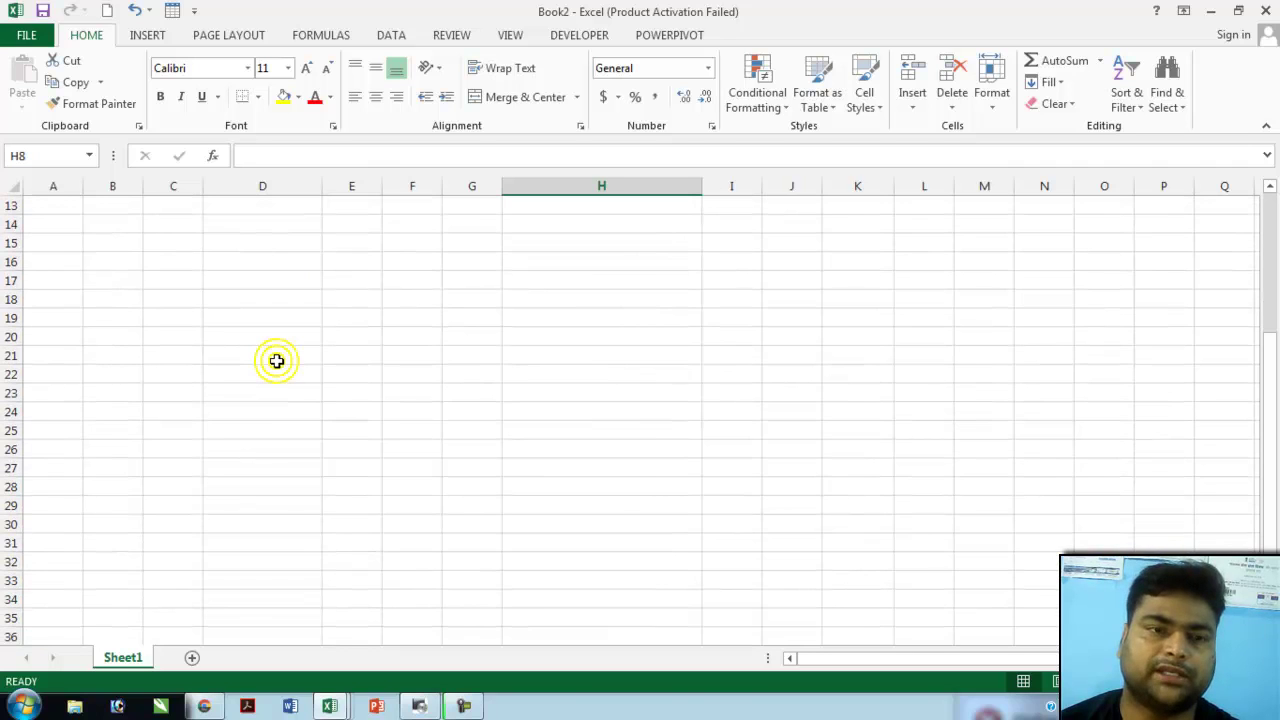
scroll(276, 361, "up", 4)
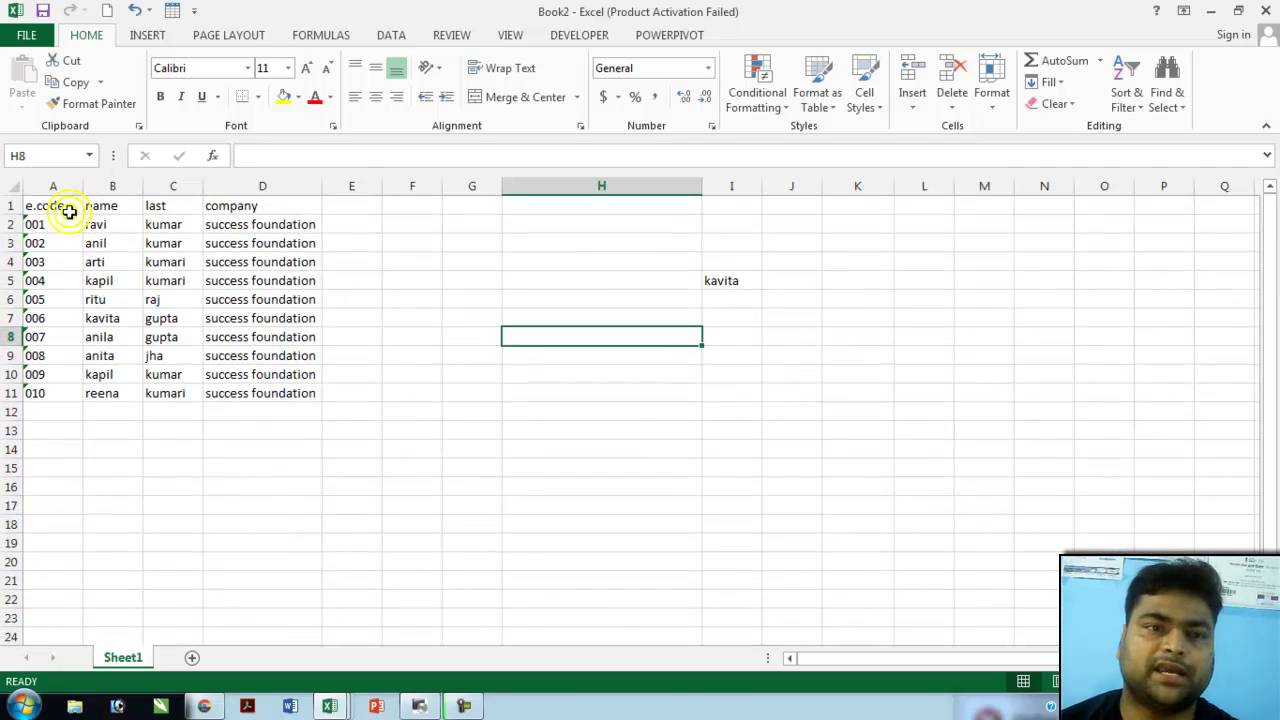
left_click_drag(49, 206, 275, 204)
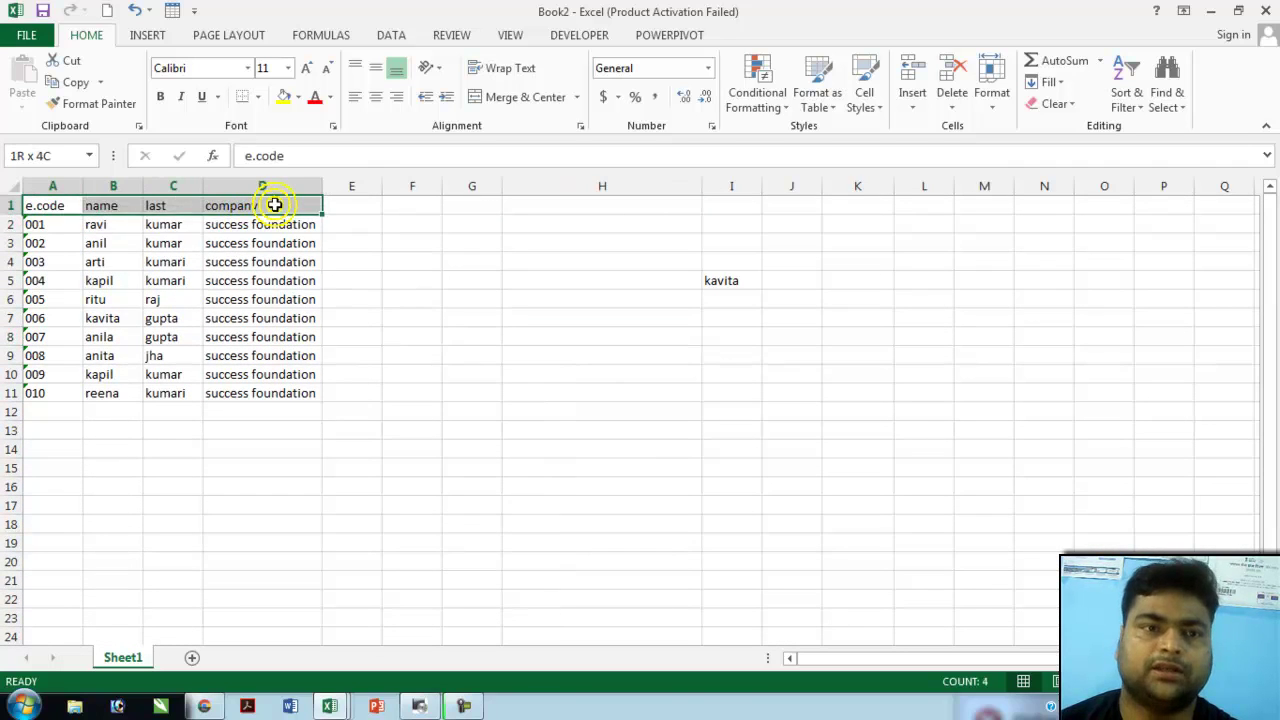
left_click(277, 280)
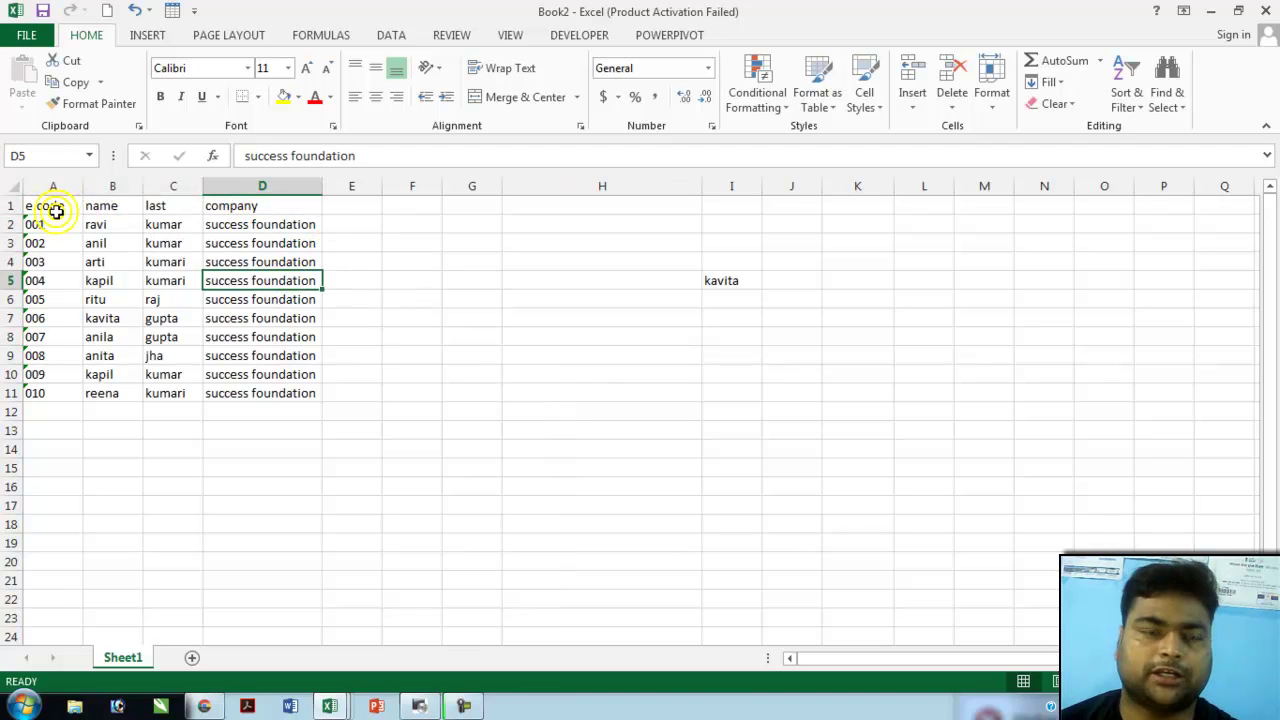
left_click_drag(50, 206, 297, 206)
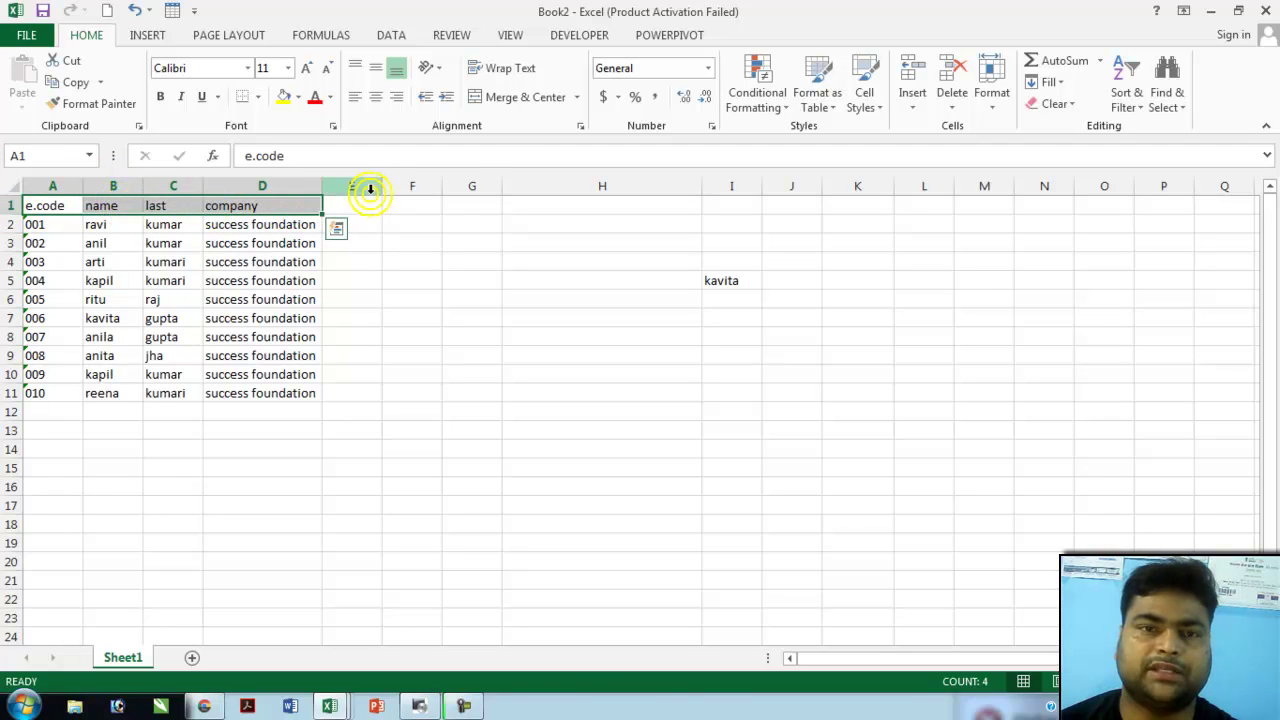
- Apply Freeze Top Row from View > Freeze Panes so the e.code–company headers stay put
left_click(401, 40)
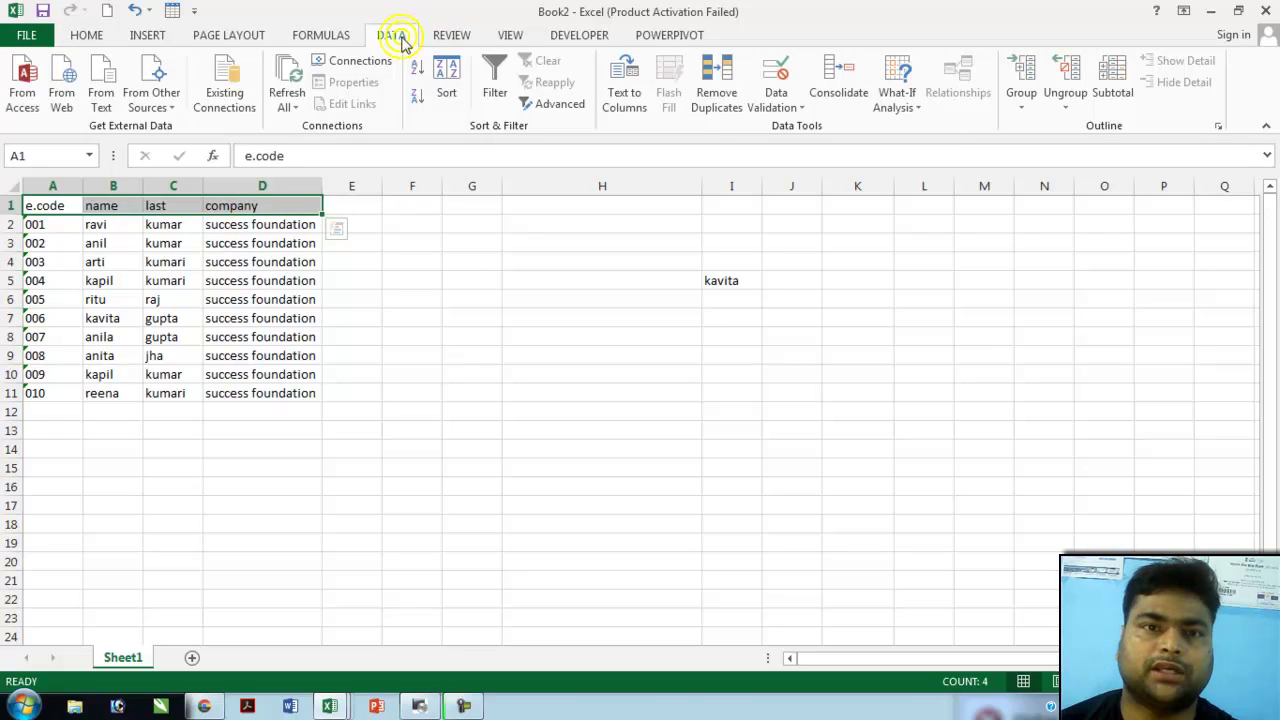
left_click(452, 37)
left_click(510, 41)
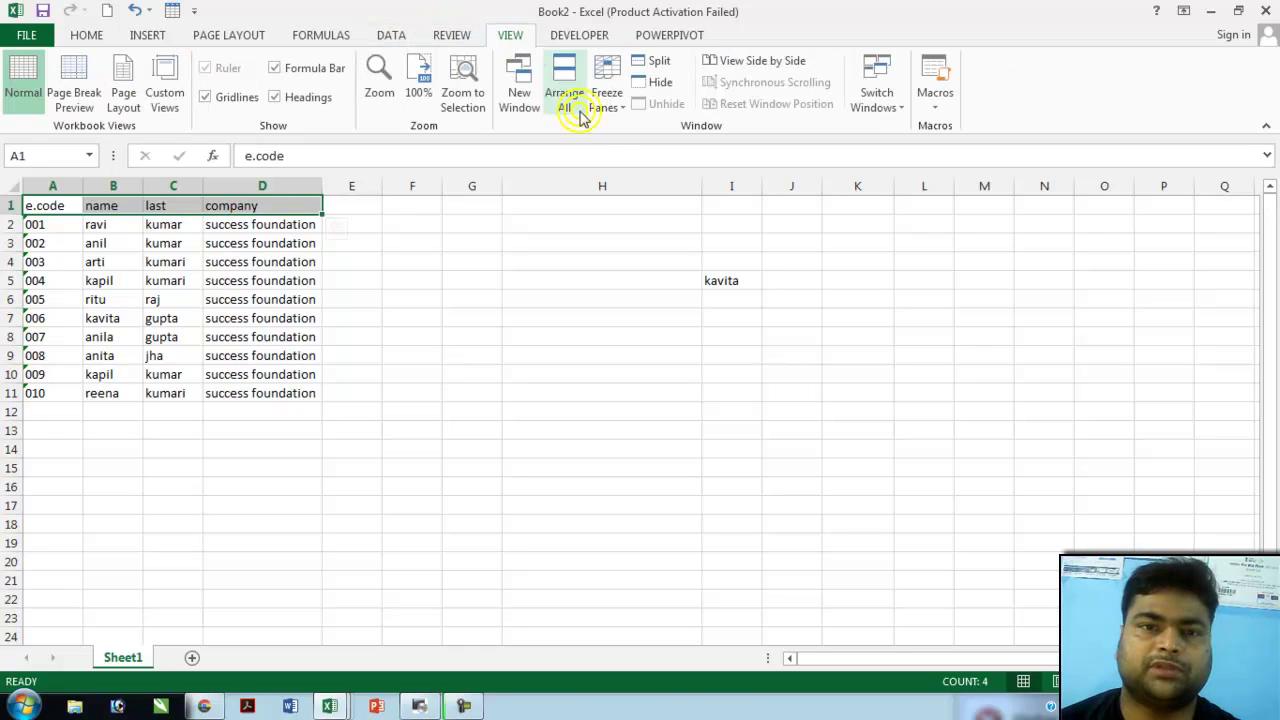
left_click(603, 116)
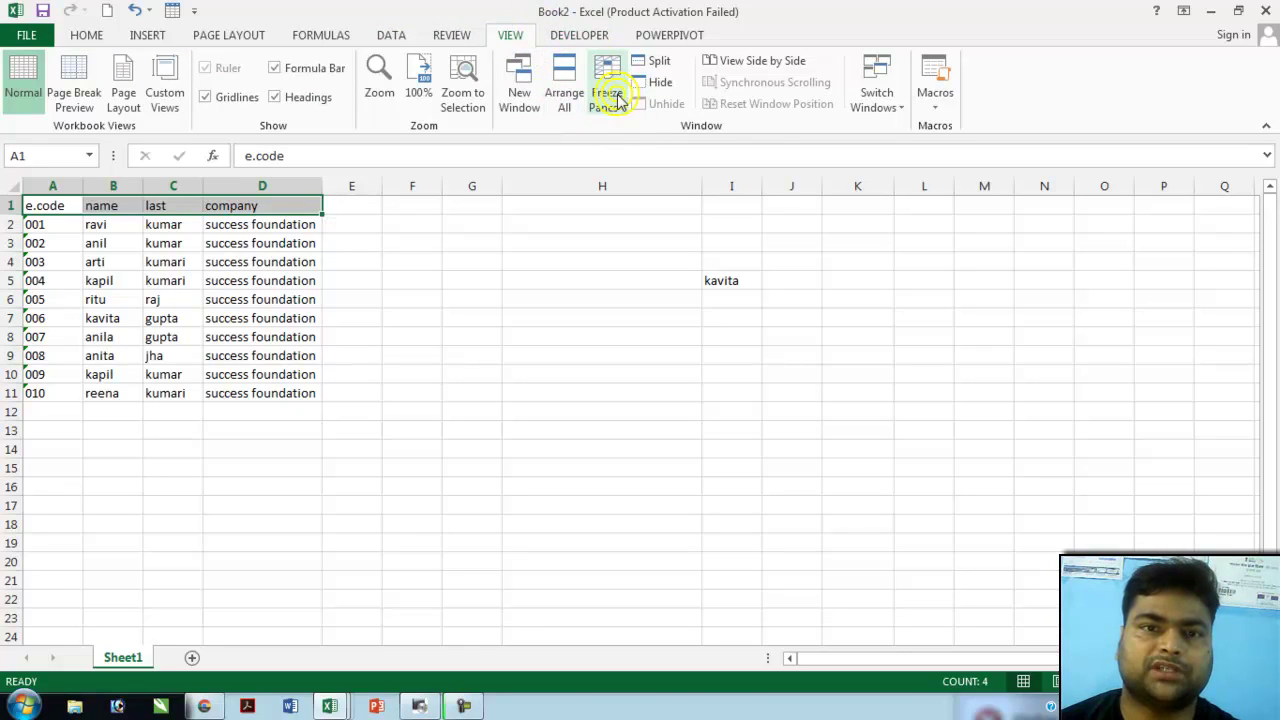
left_click(615, 112)
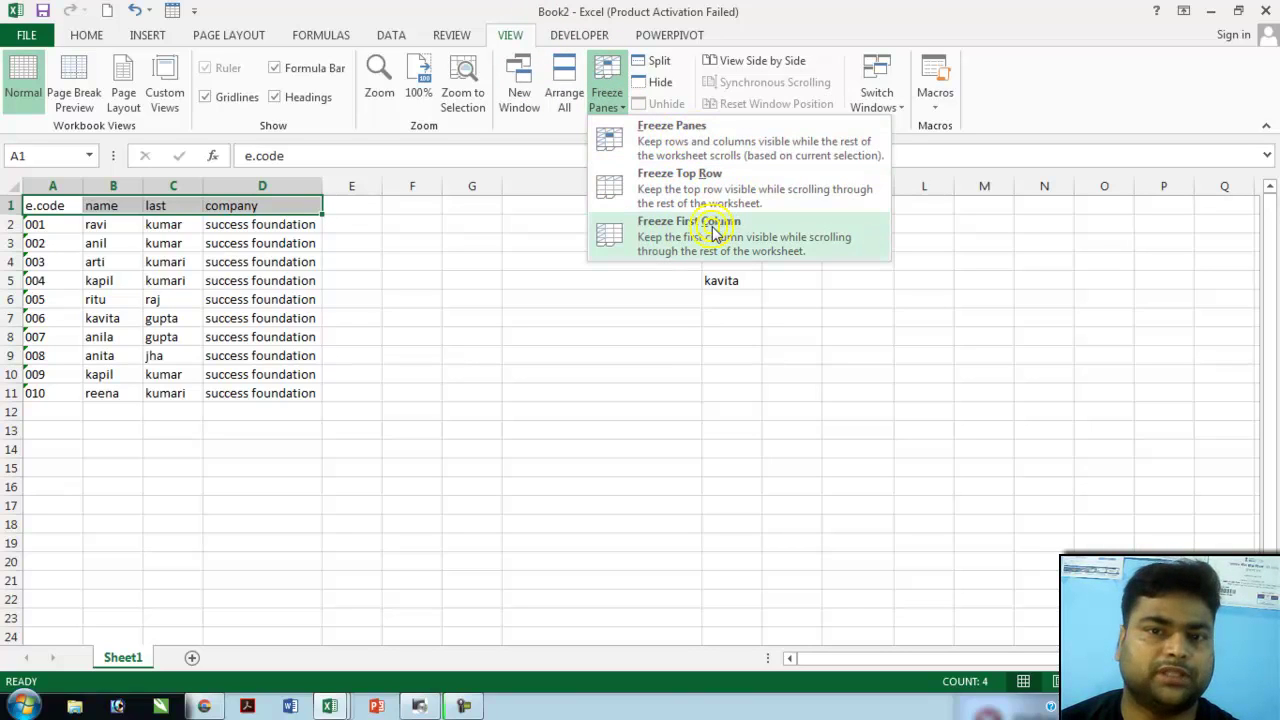
left_click(755, 190)
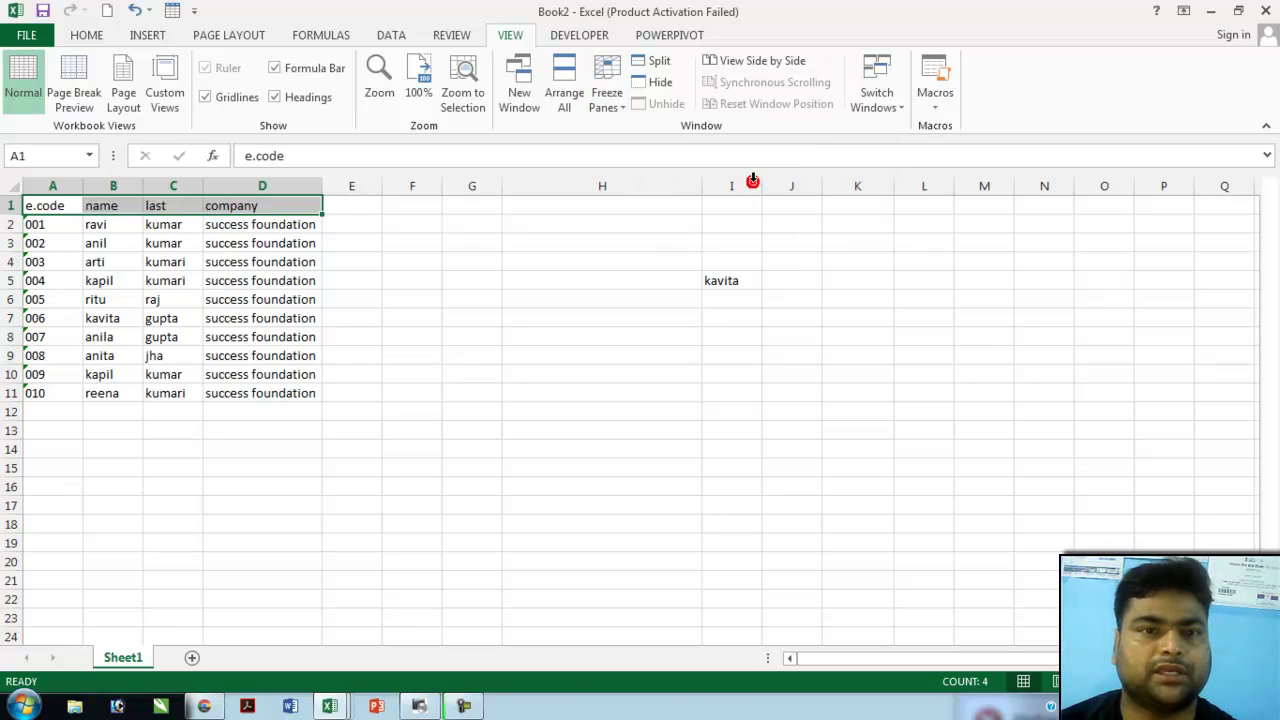
left_click(357, 246)
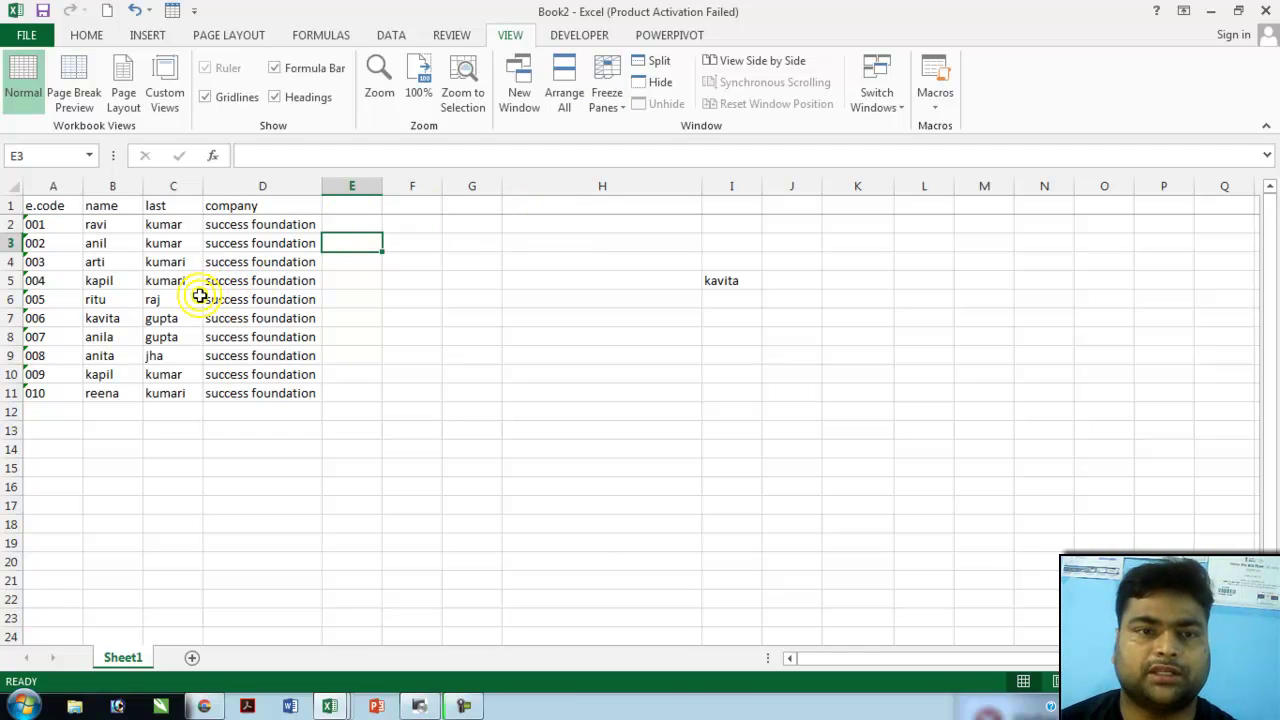
scroll(210, 292, "down", 2)
scroll(180, 280, "down", 1)
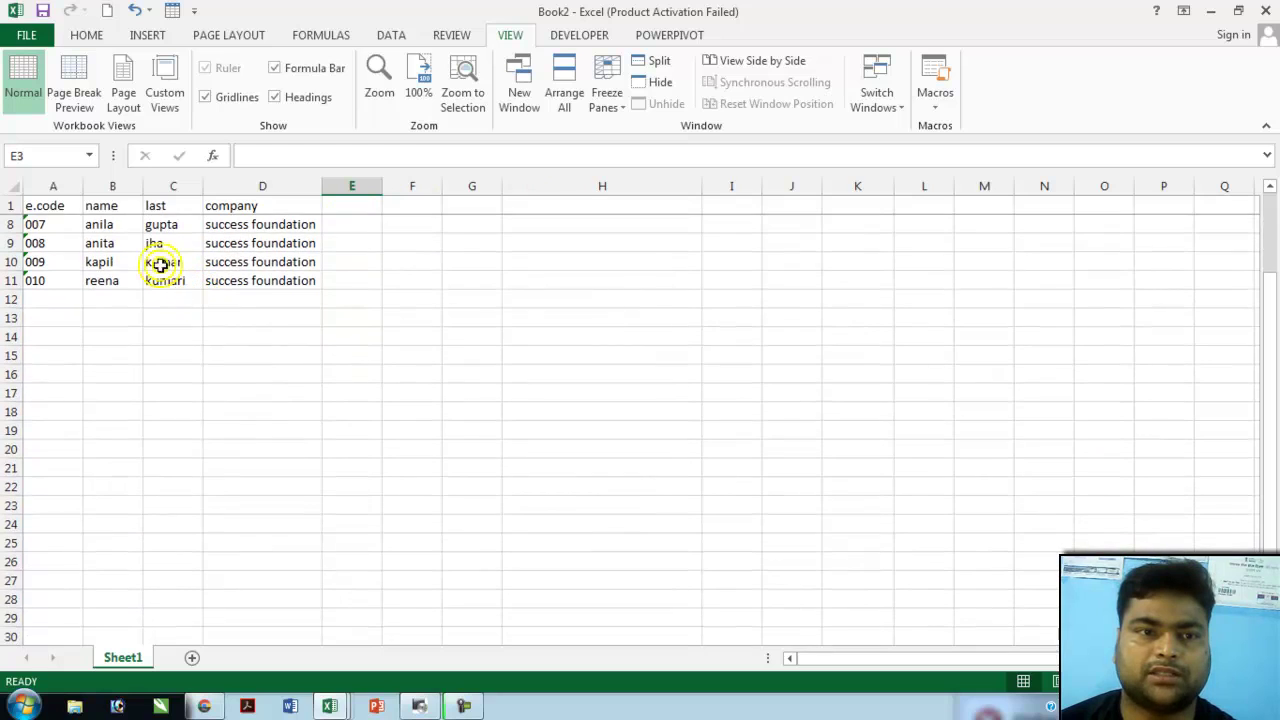
scroll(115, 272, "down", 1)
scroll(112, 272, "up", 3)
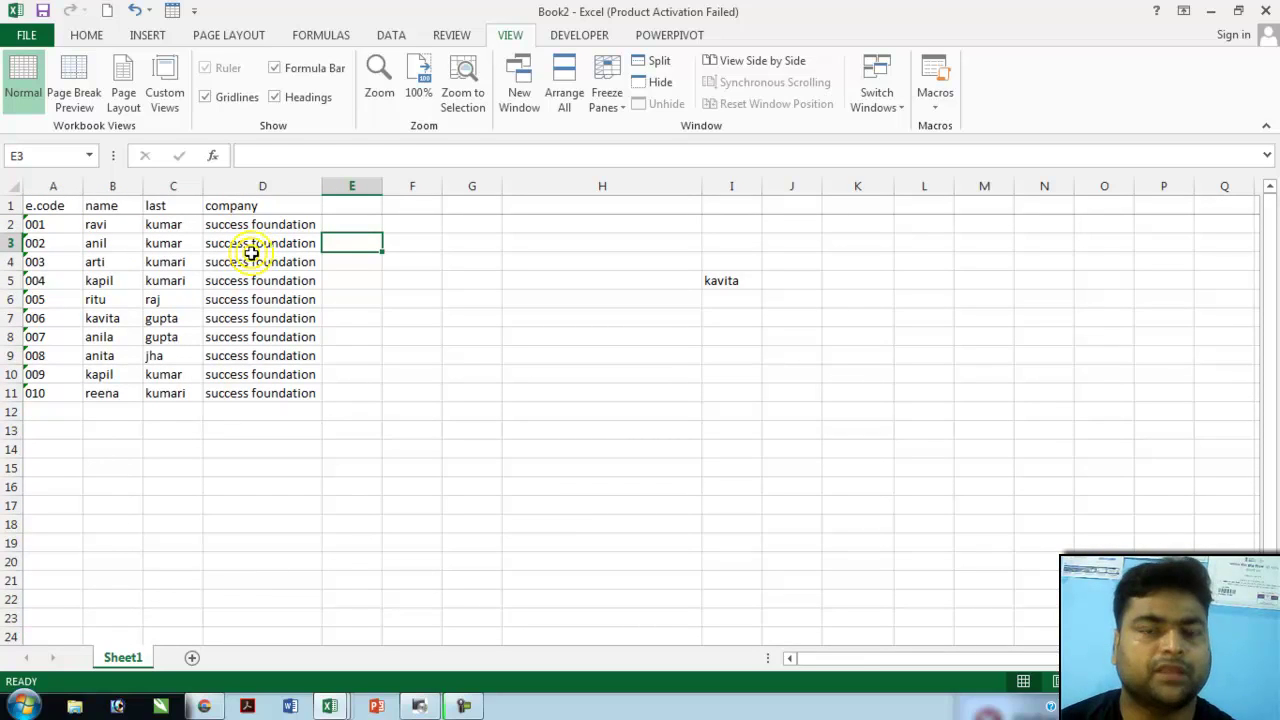
scroll(223, 276, "down", 5)
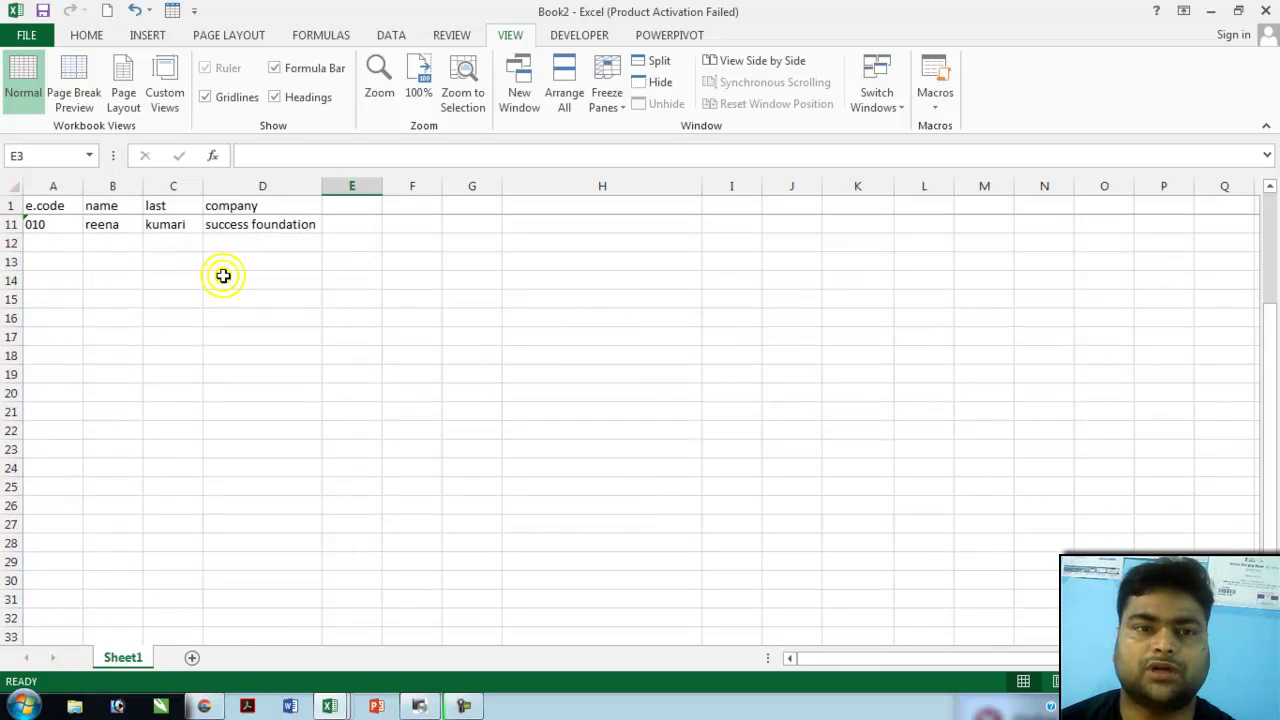
scroll(223, 276, "up", 3)
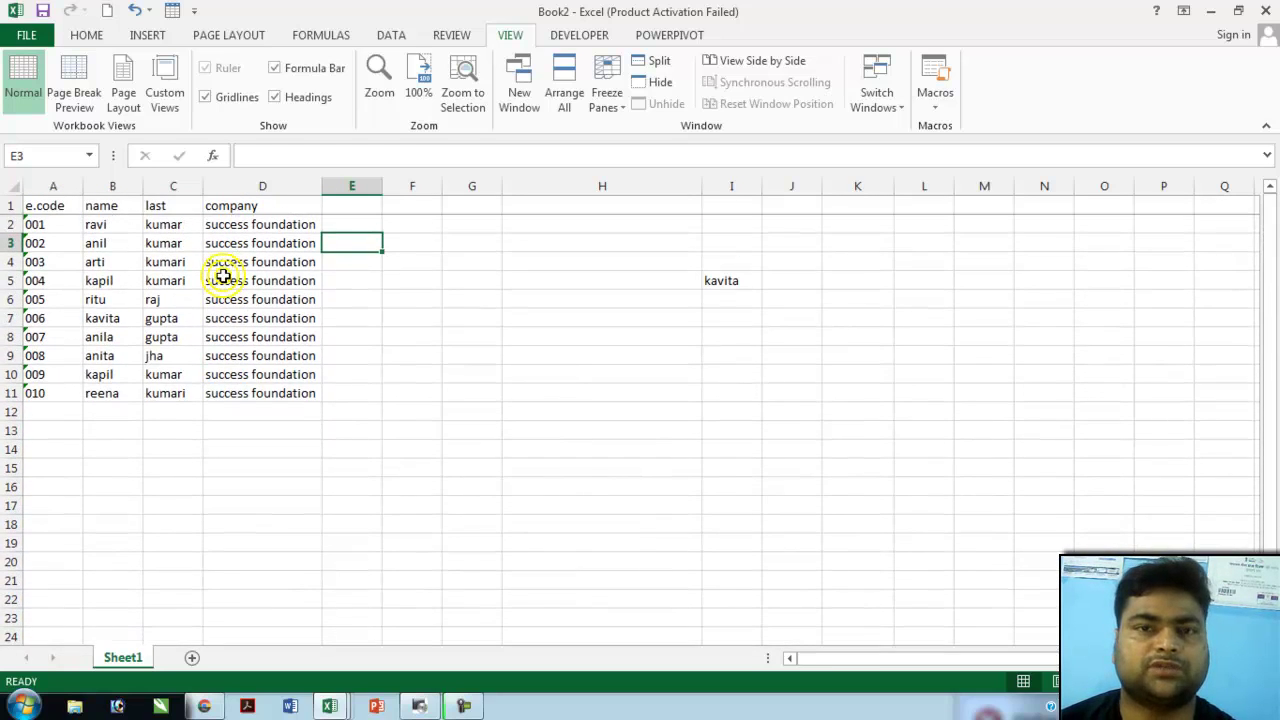
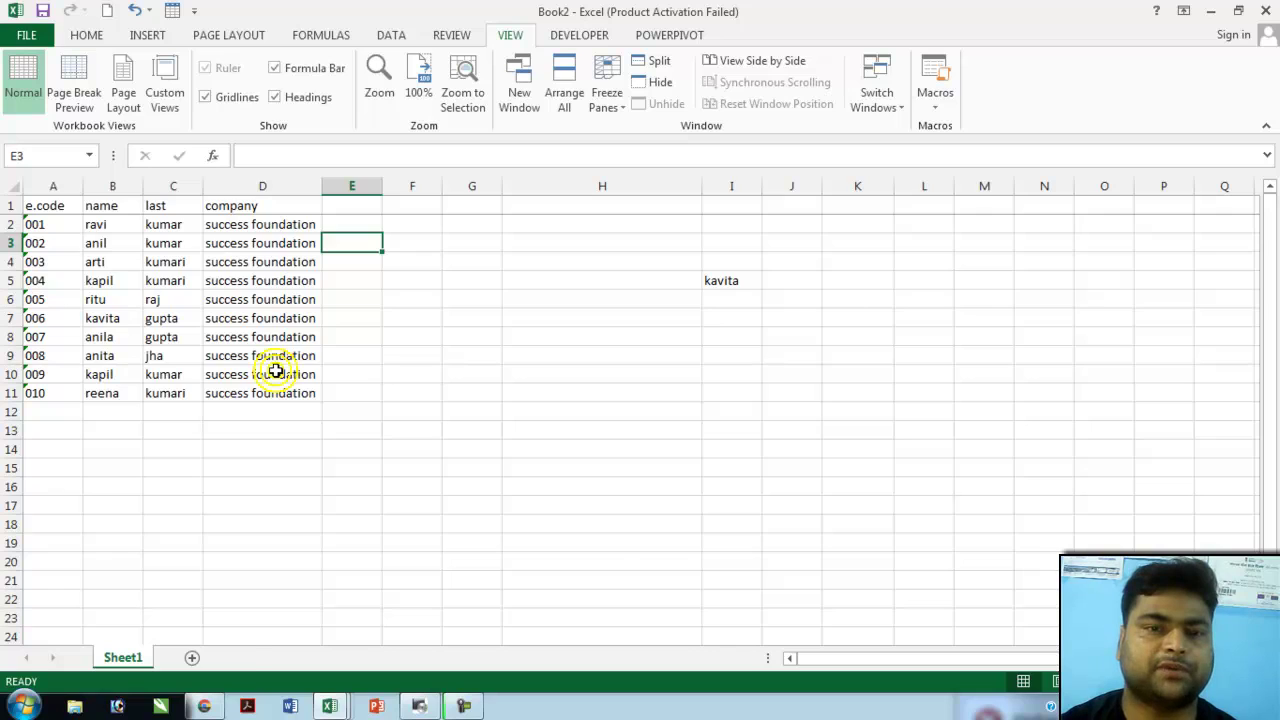
- Insert a new blank worksheet, Sheet2, with Shift+F11
key("shift+F11")
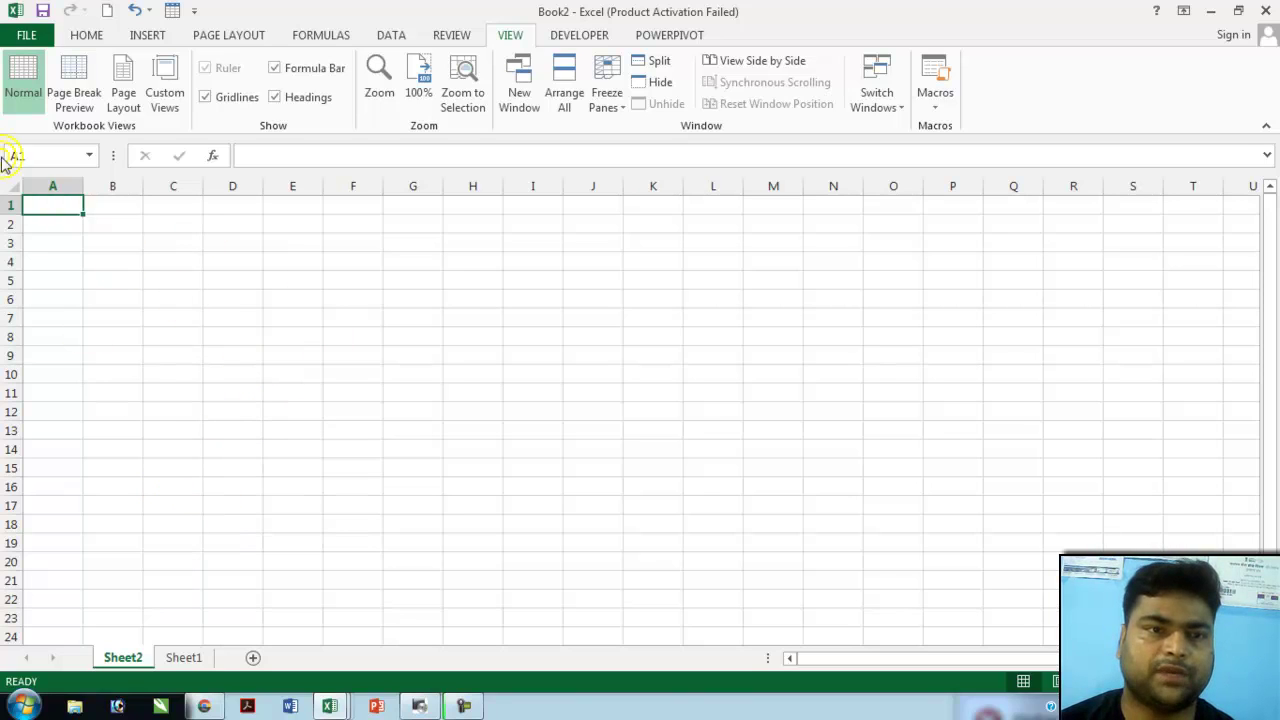
- Enter headings product name, supplier and qty in A1:C1, and widen column A to fit
left_click(52, 213)
left_click(61, 208)
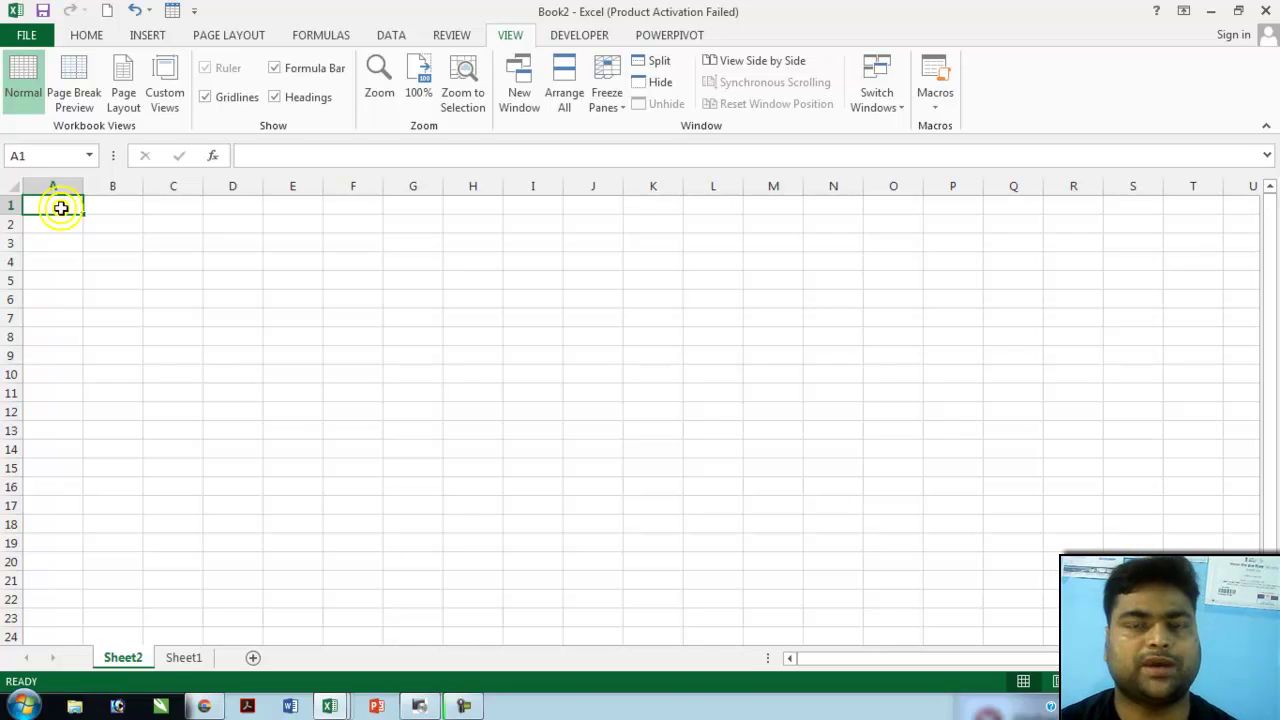
type("product")
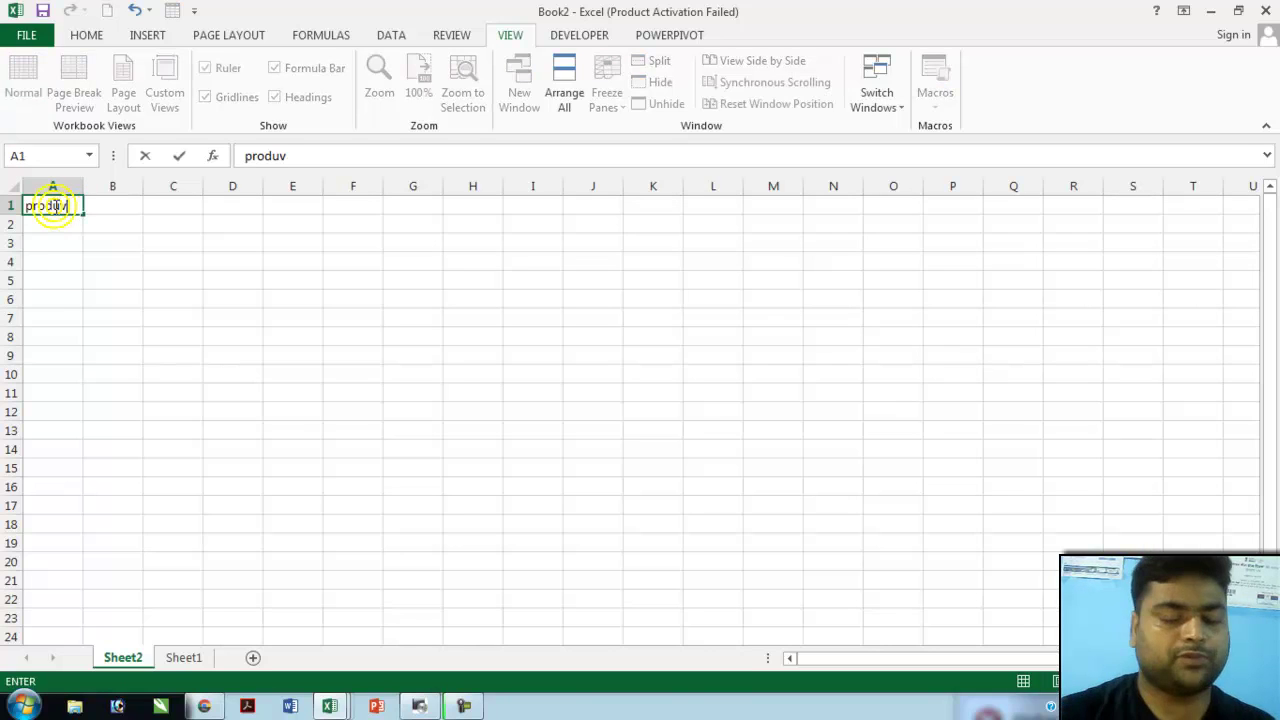
type(" name")
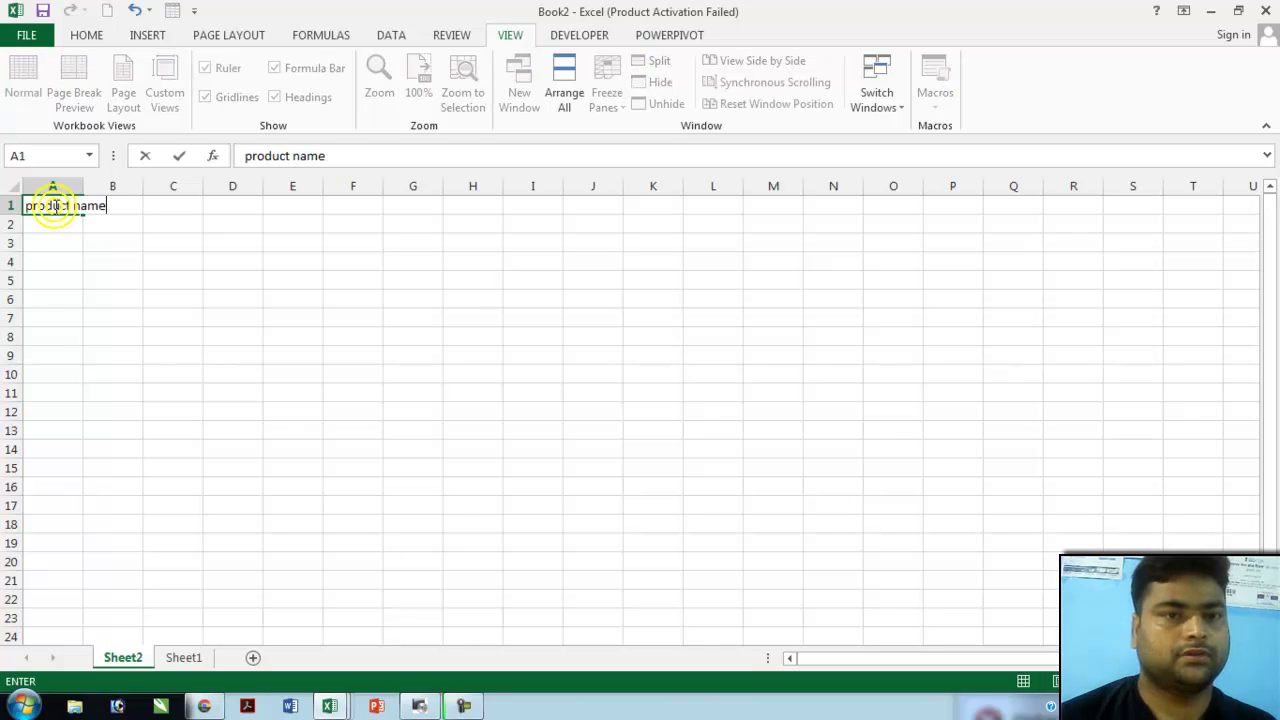
key("Tab")
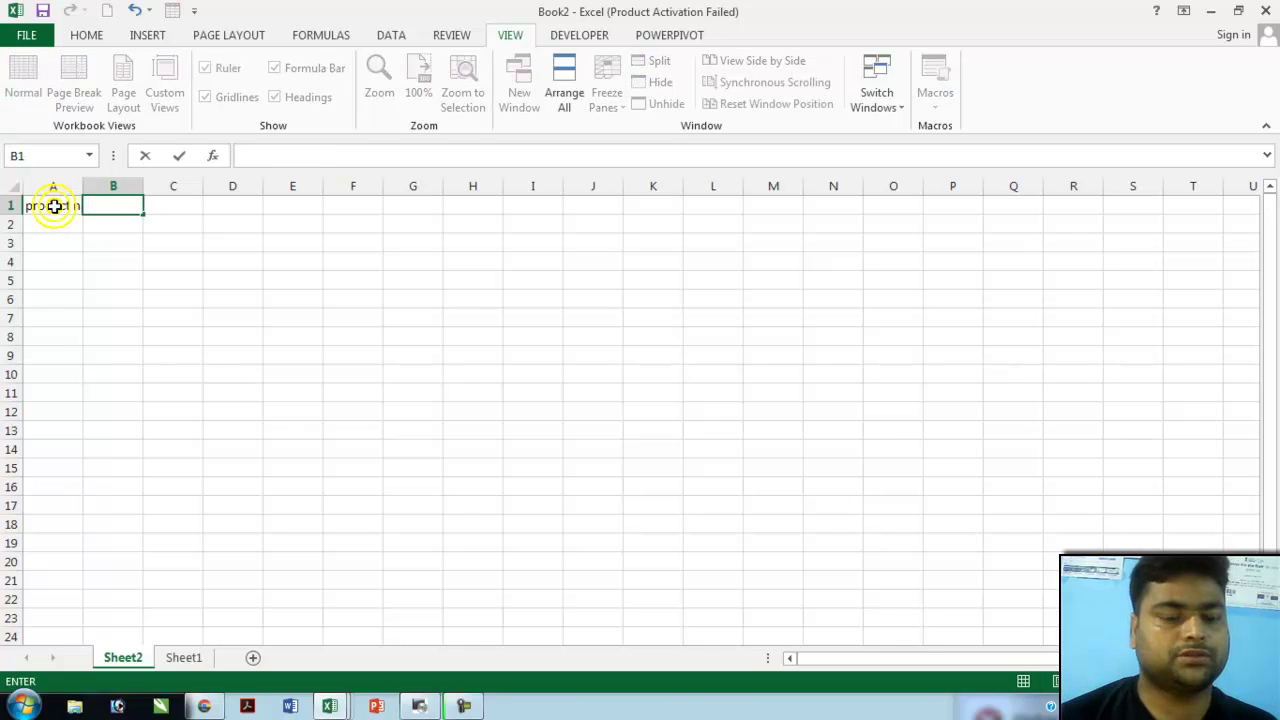
type("supplier")
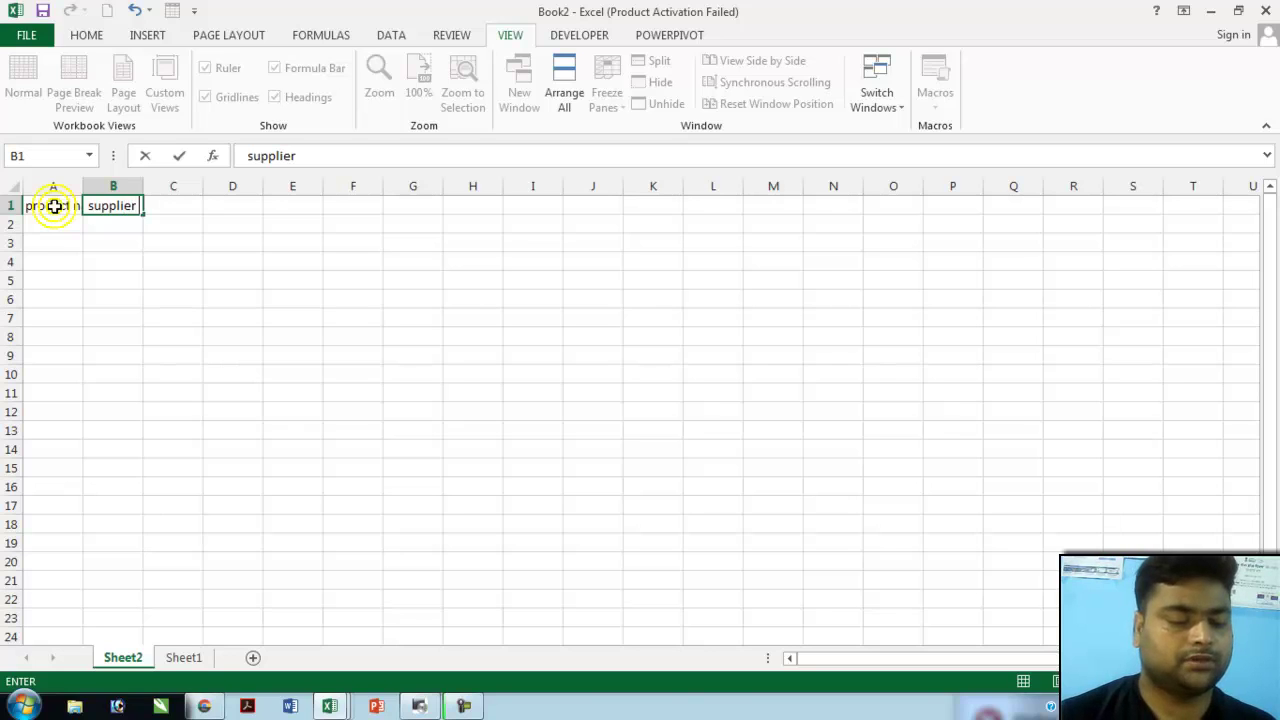
key("Tab")
type("q")
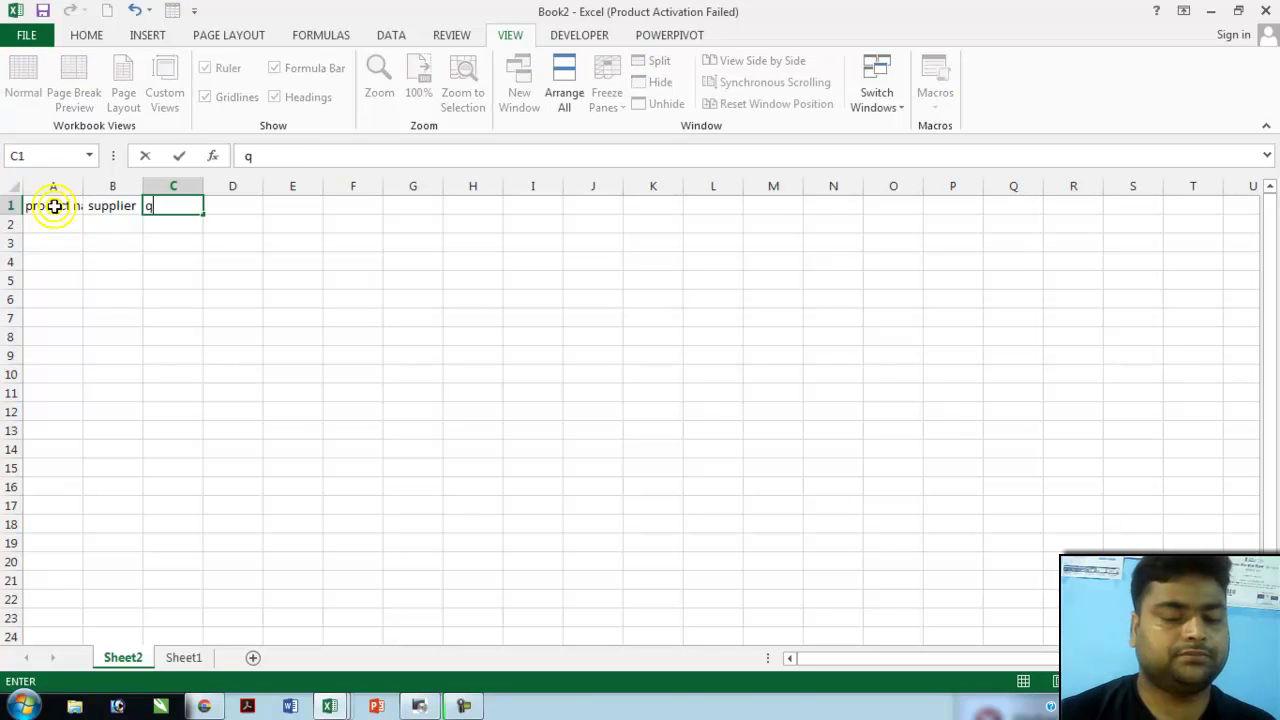
type("ty")
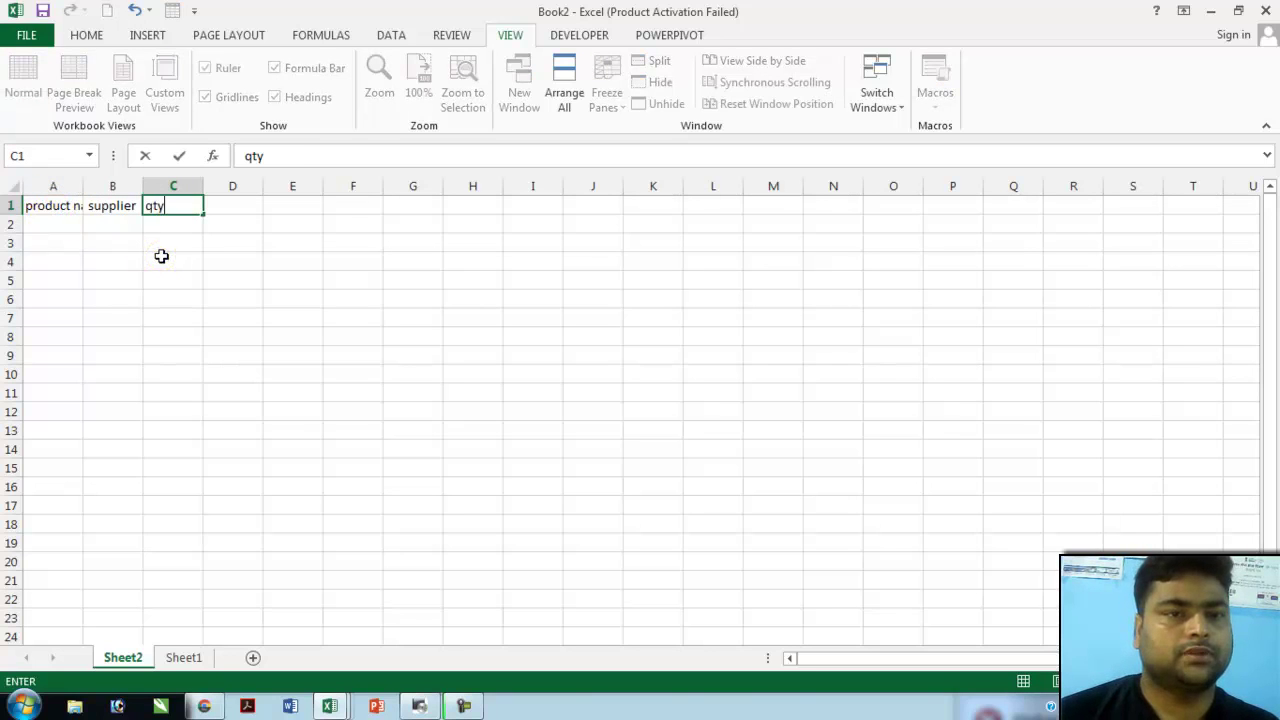
left_click(161, 255)
left_click_drag(82, 186, 350, 186)
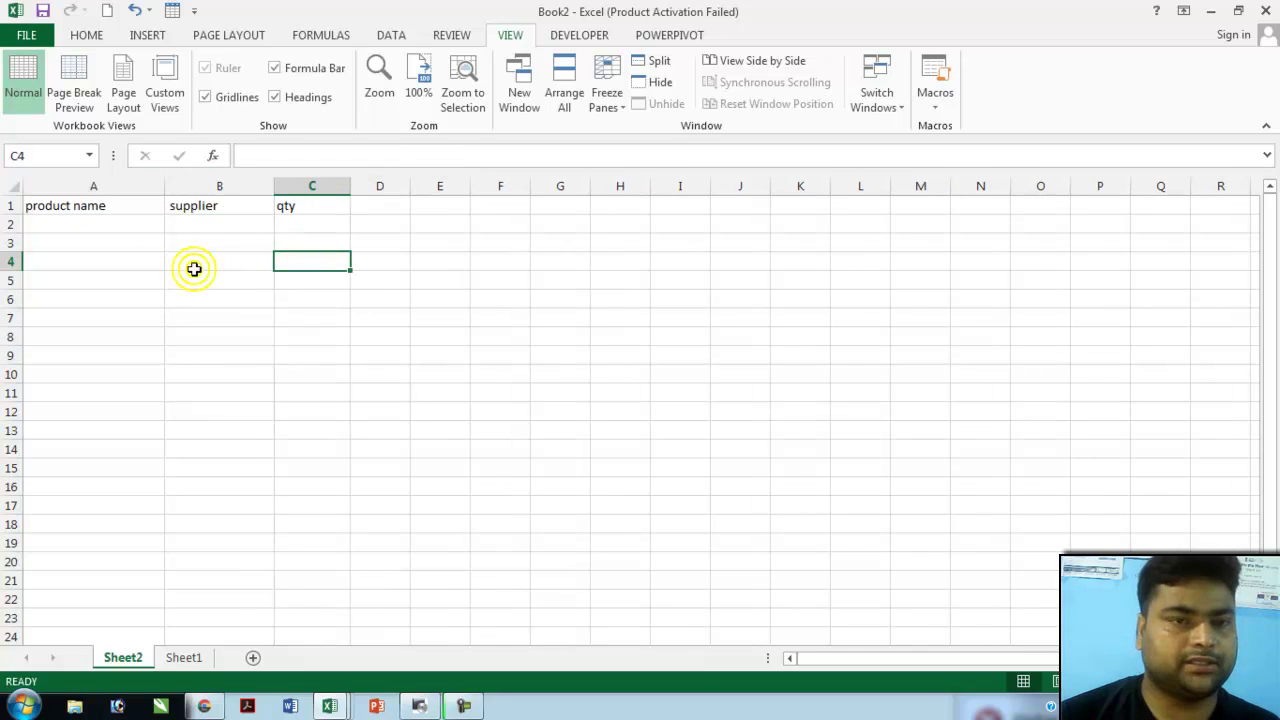
- Enter the products oil, aaple and orange down column A from A2
left_click(72, 218)
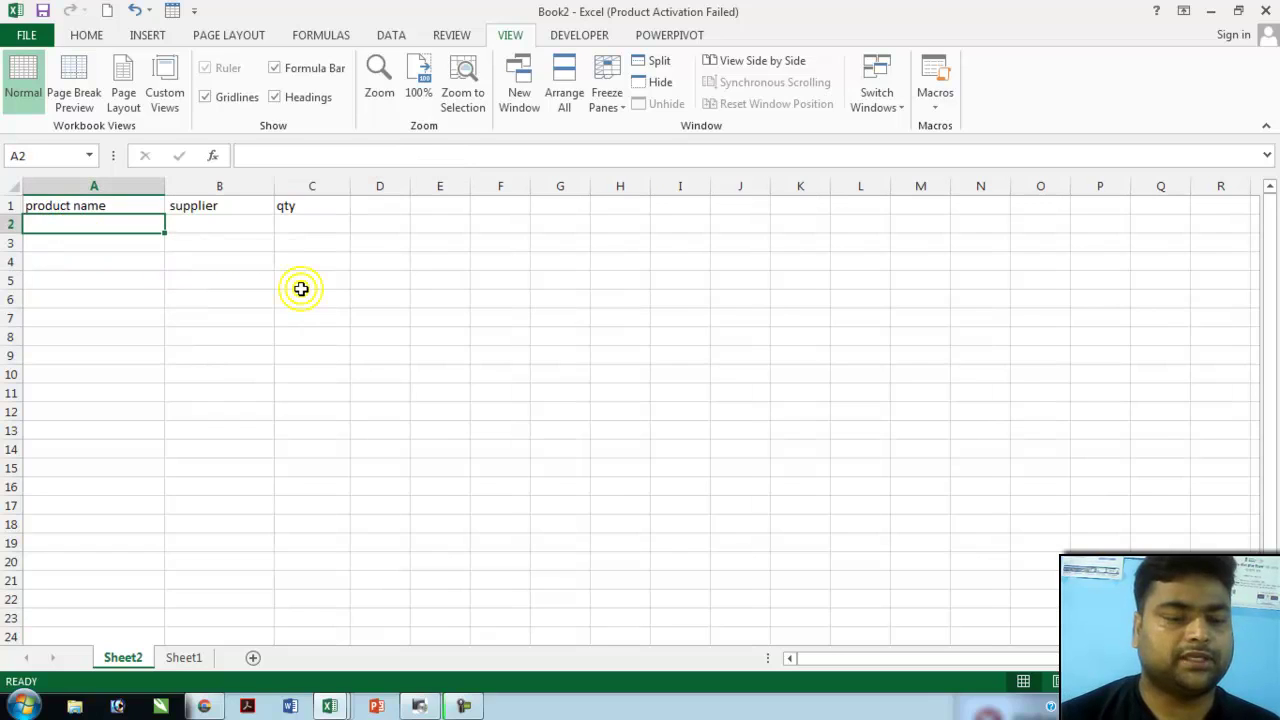
type("oil")
key("Return")
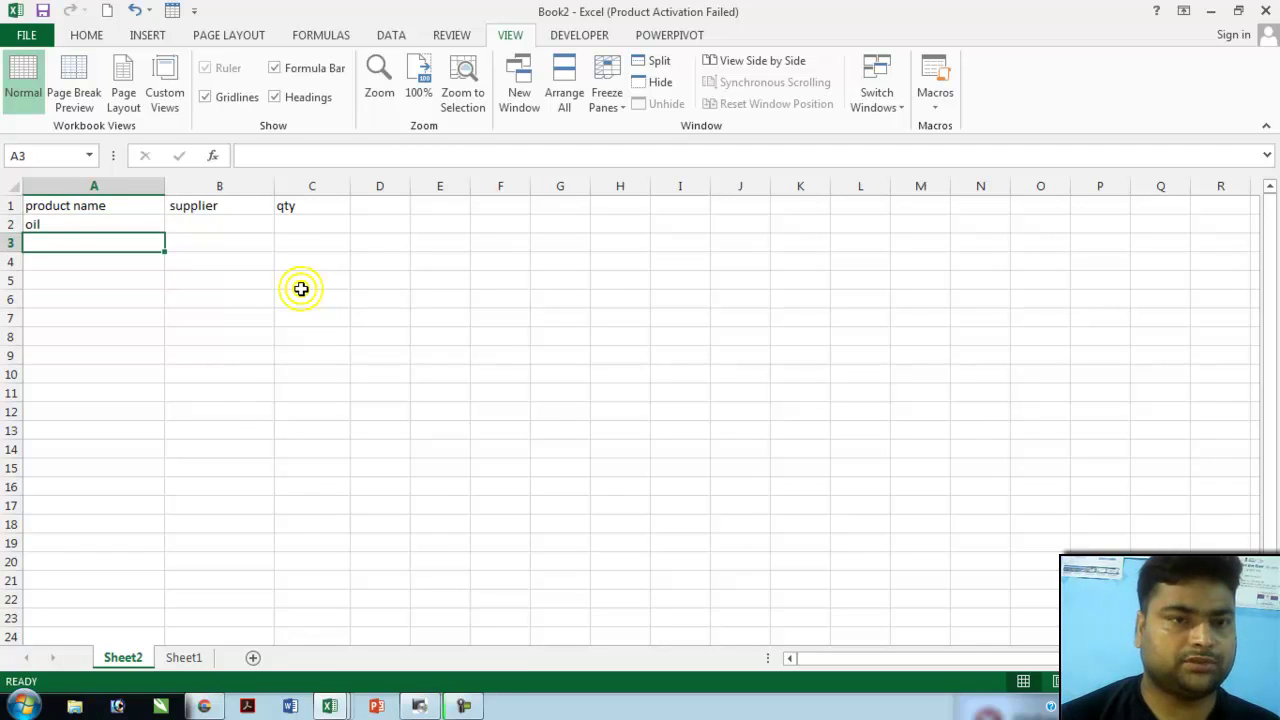
type("aap")
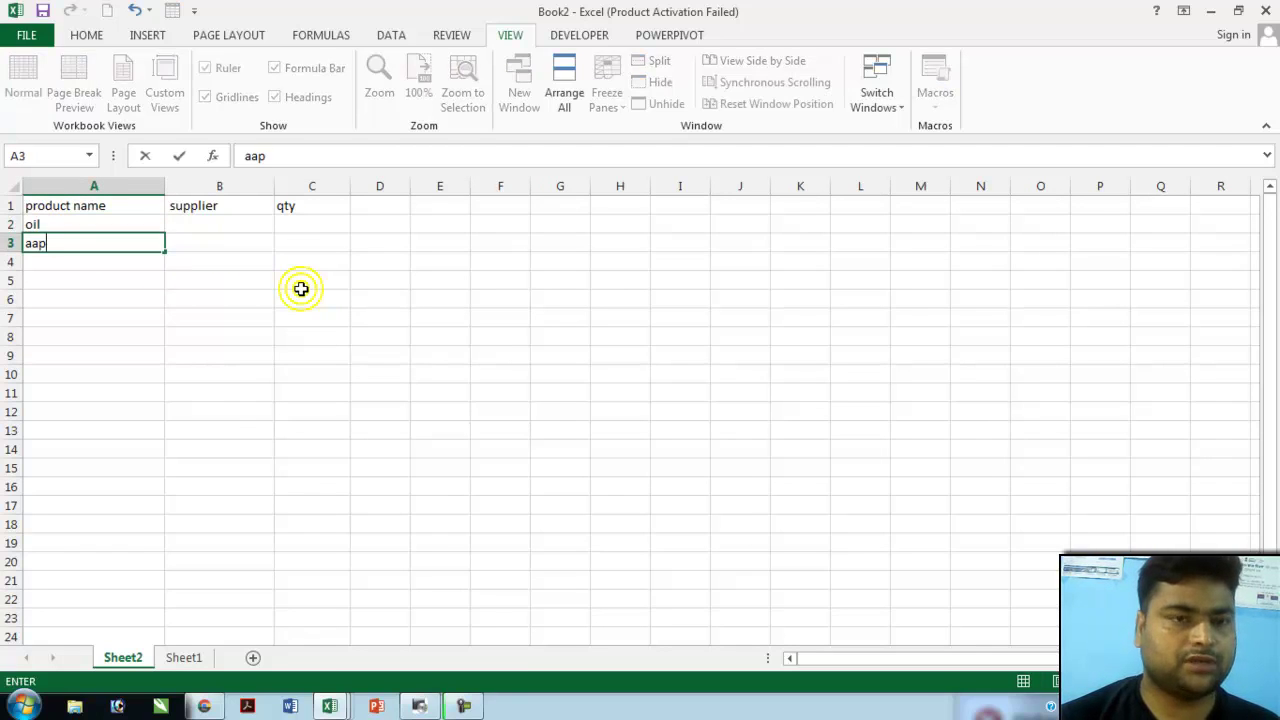
type("le")
key("Return")
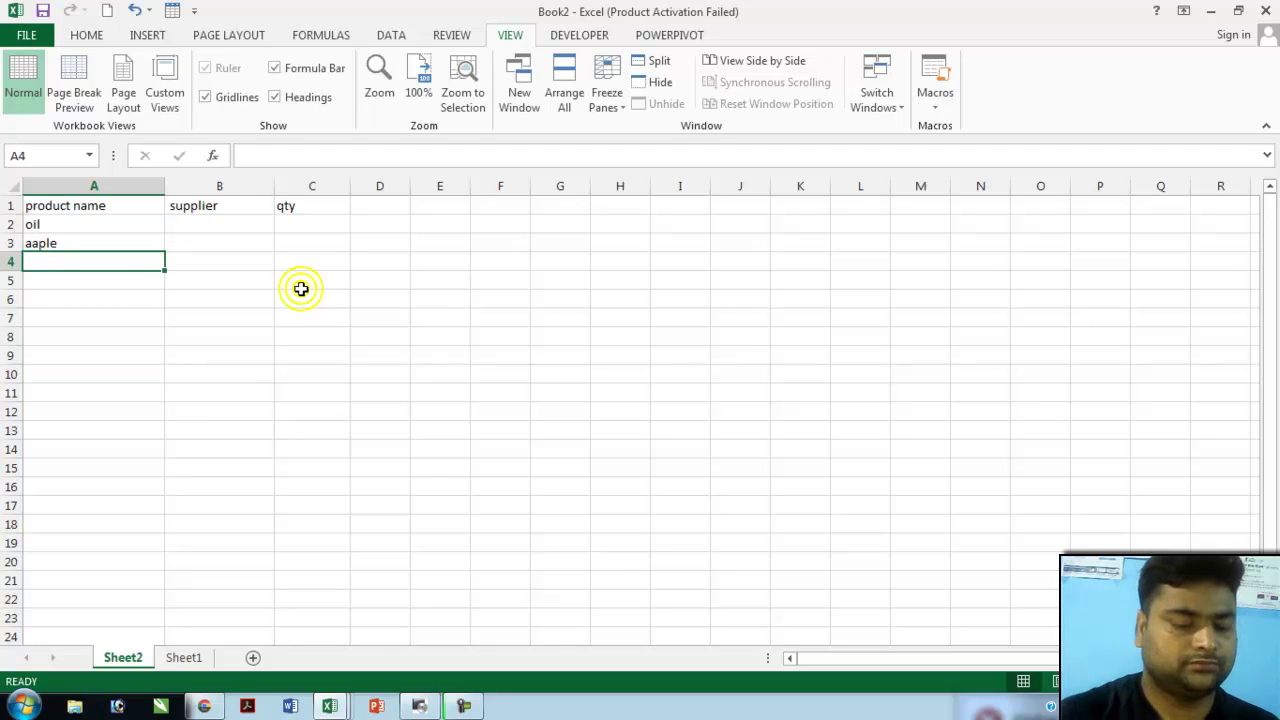
type("orange")
key("Return")
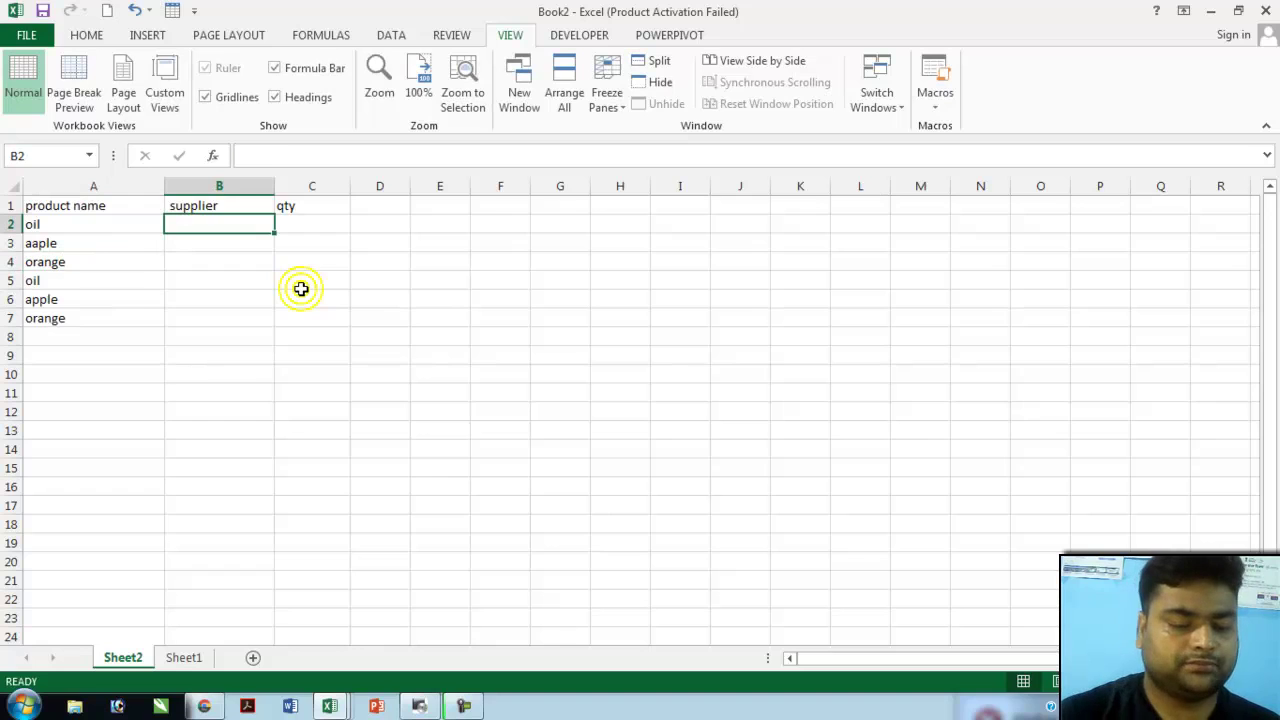
- Add the supplier names anil and kapil to the table
type("anil")
key("Return")
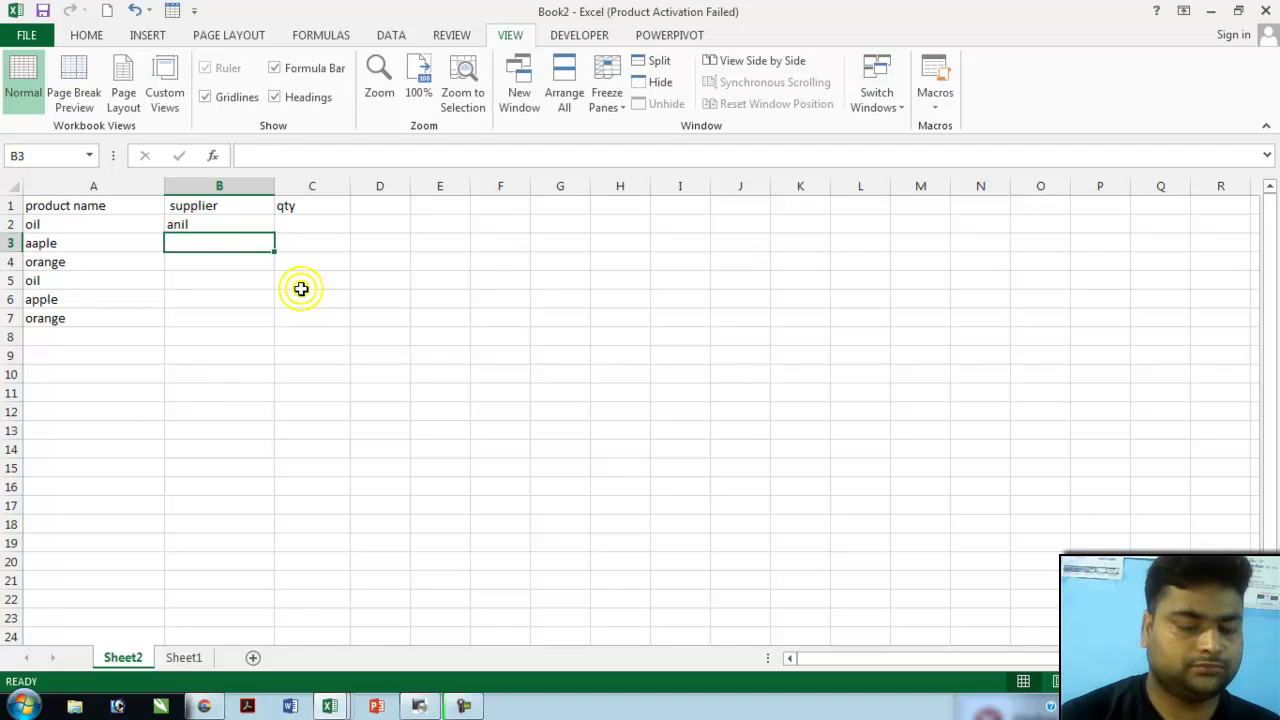
type("kapil")
key("Return")
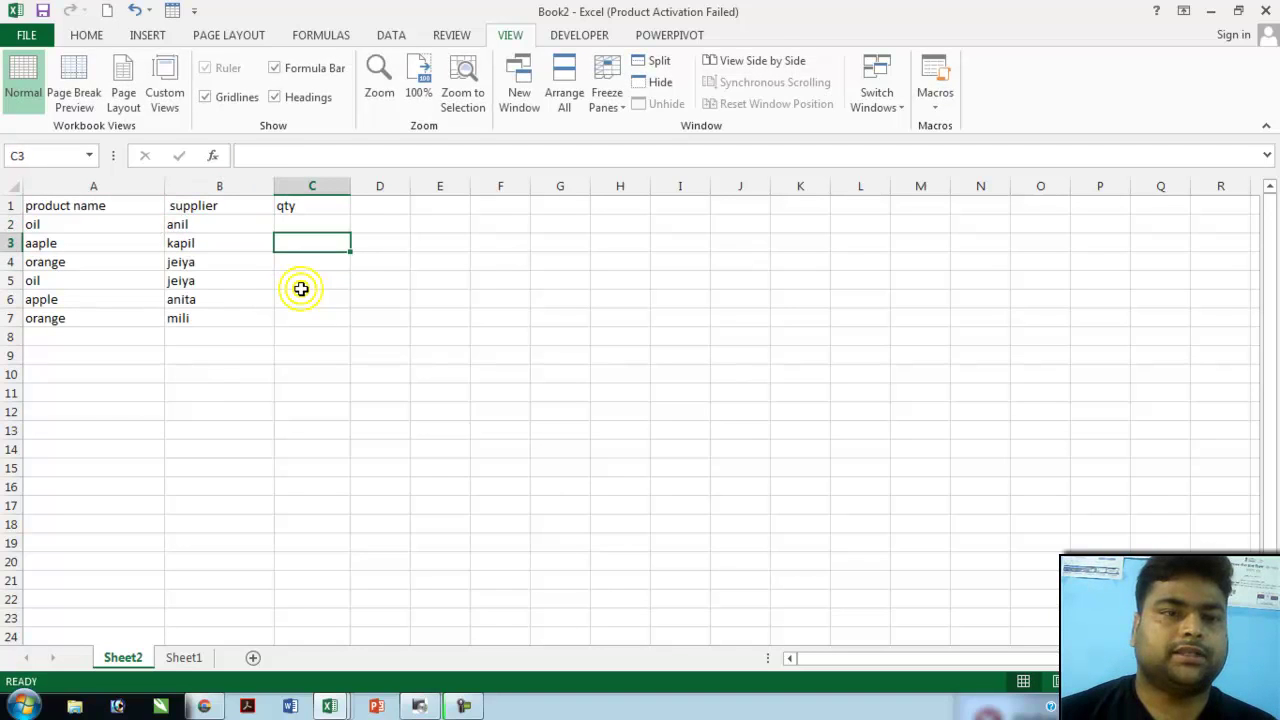
key("Up")
key("Up")
key("Down")
key("Down")
key("Down")
left_click(301, 292)
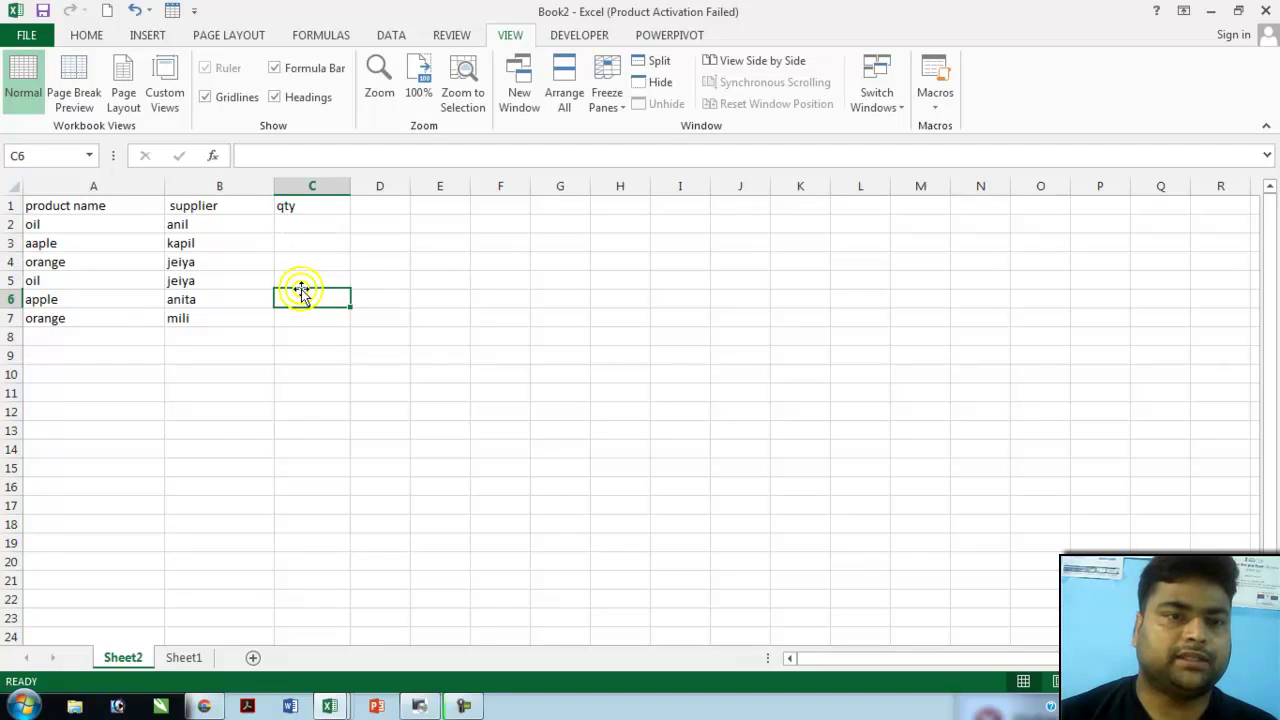
key("Up")
key("Up")
key("Up")
key("Up")
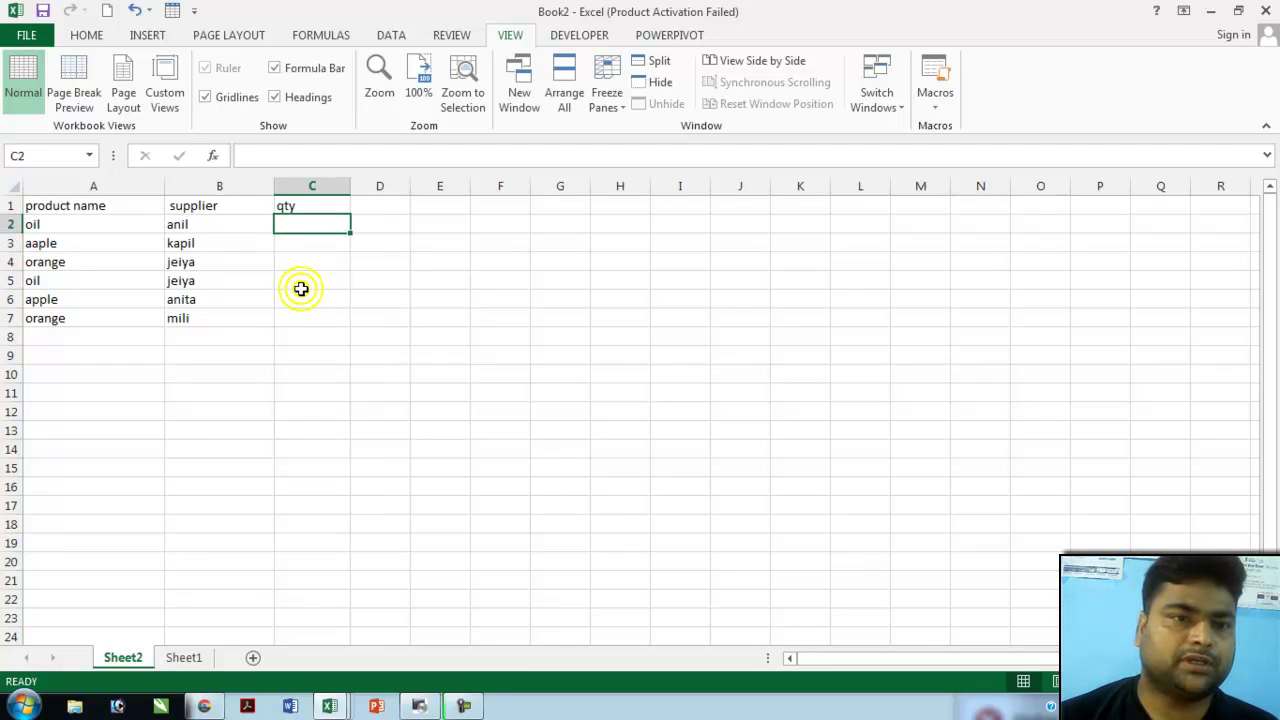
key("Down")
key("Down")
key("Down")
key("Down")
key("Up")
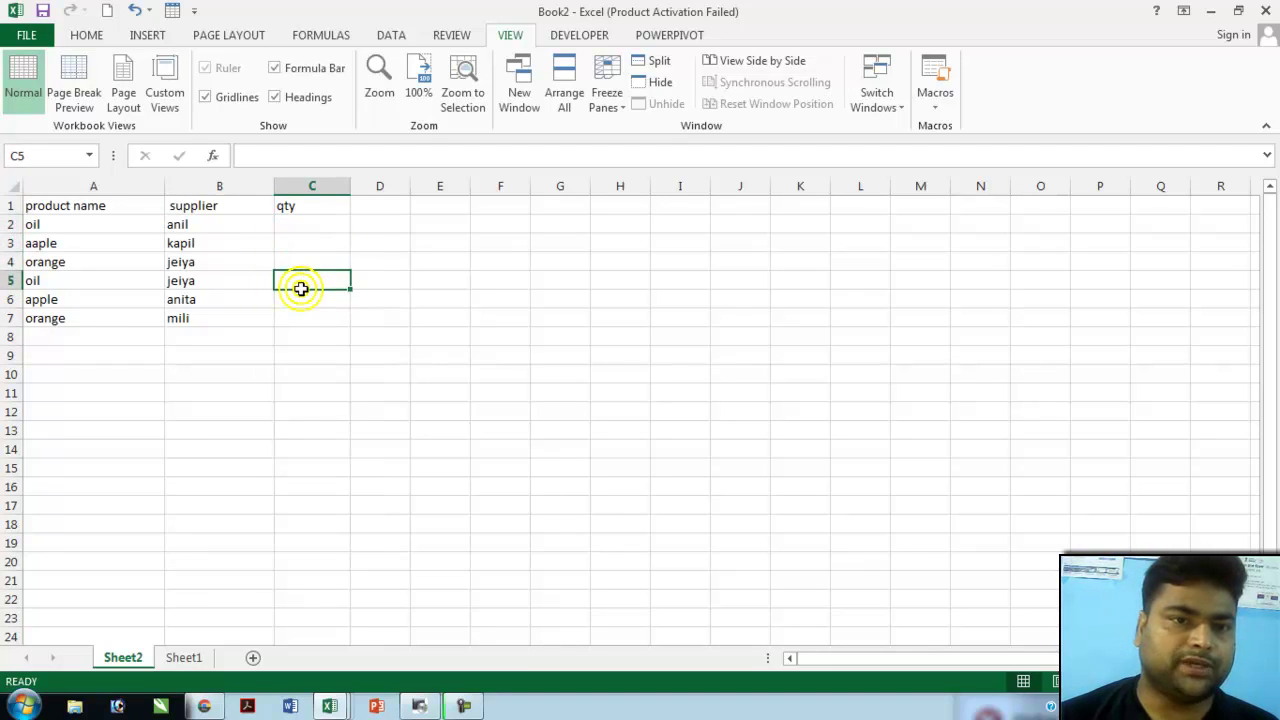
key("Up")
key("Up")
key("Up")
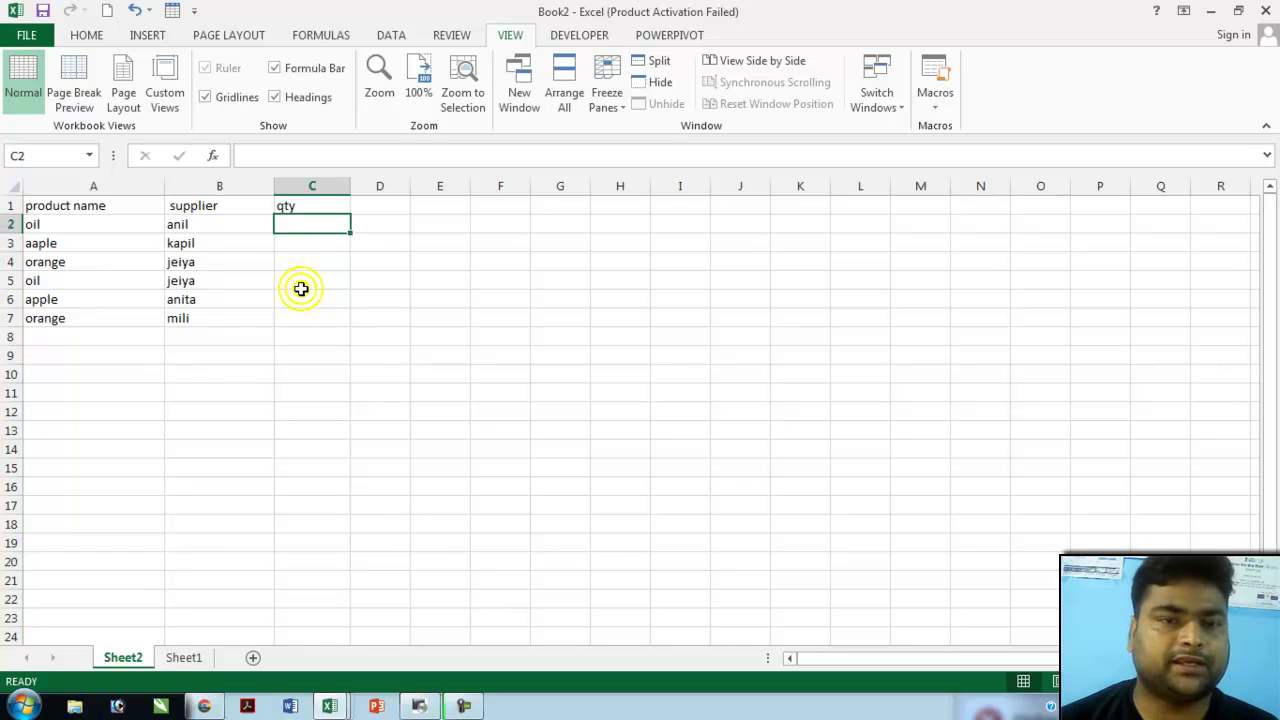
- Fill the qty column C2:C7 with 1500, 2500, 1200, 1200, 100 and 500
type("15")
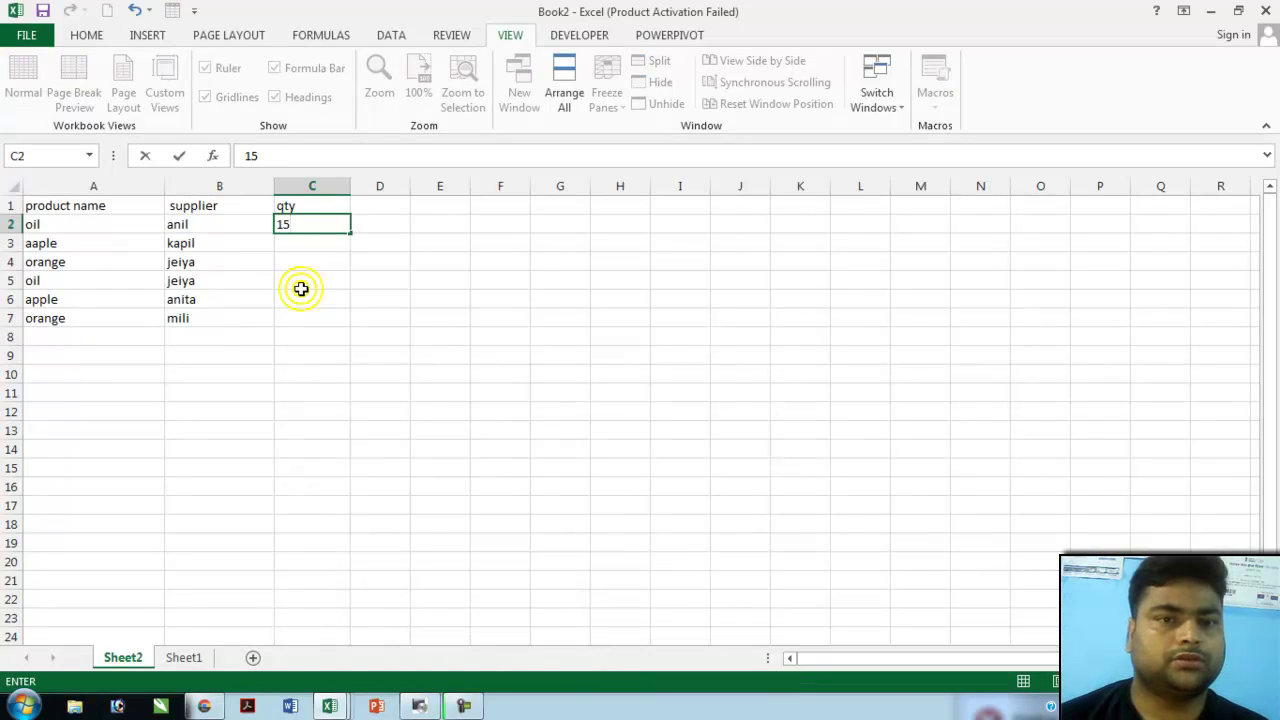
type("00")
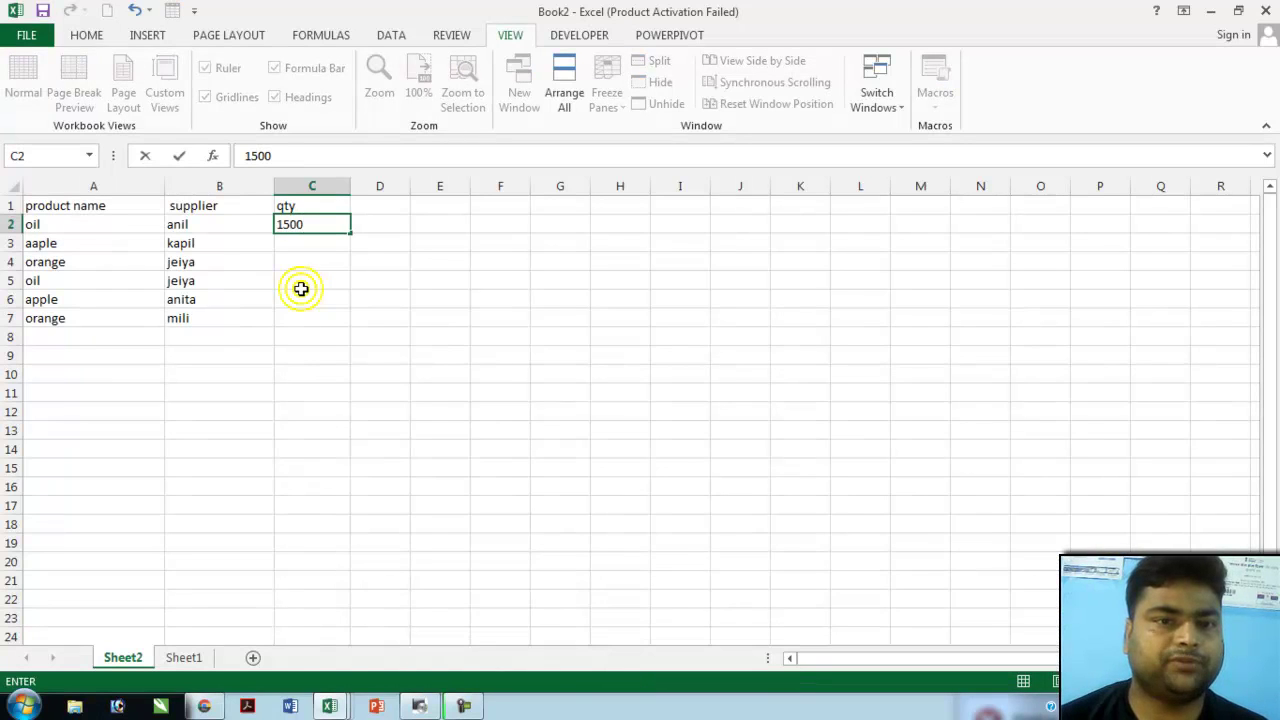
key("Return")
type("2500")
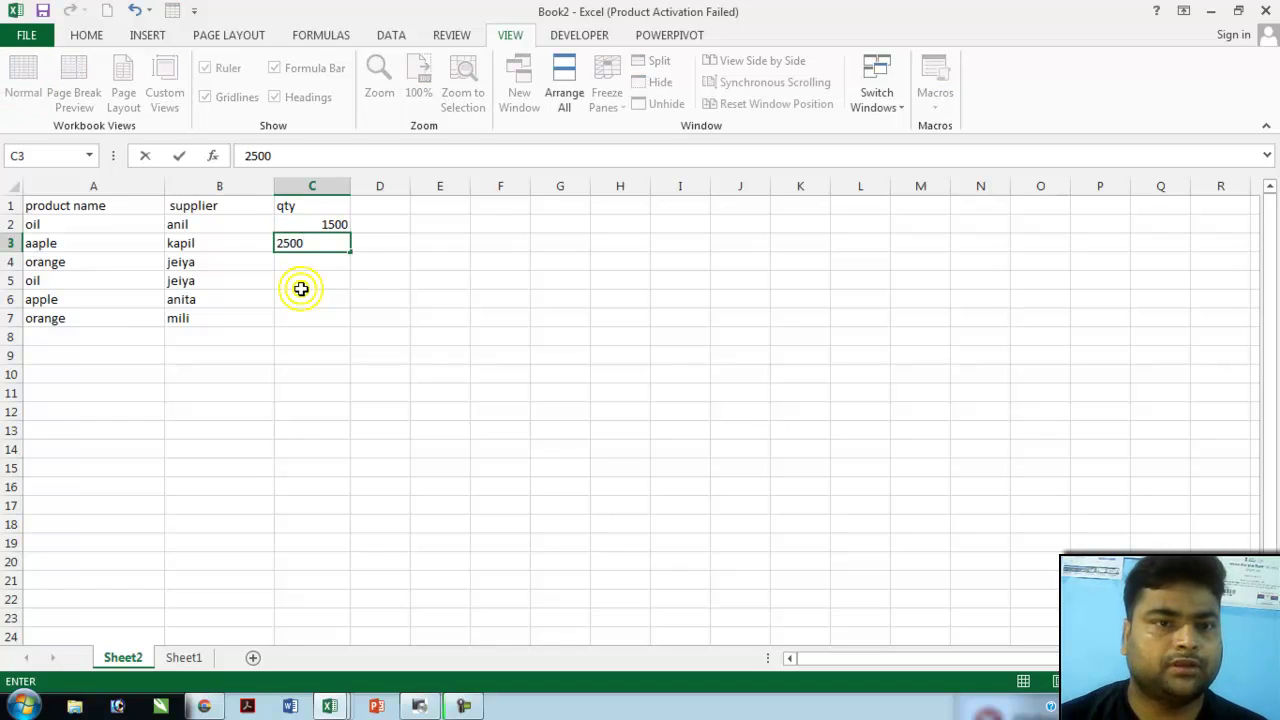
key("Return")
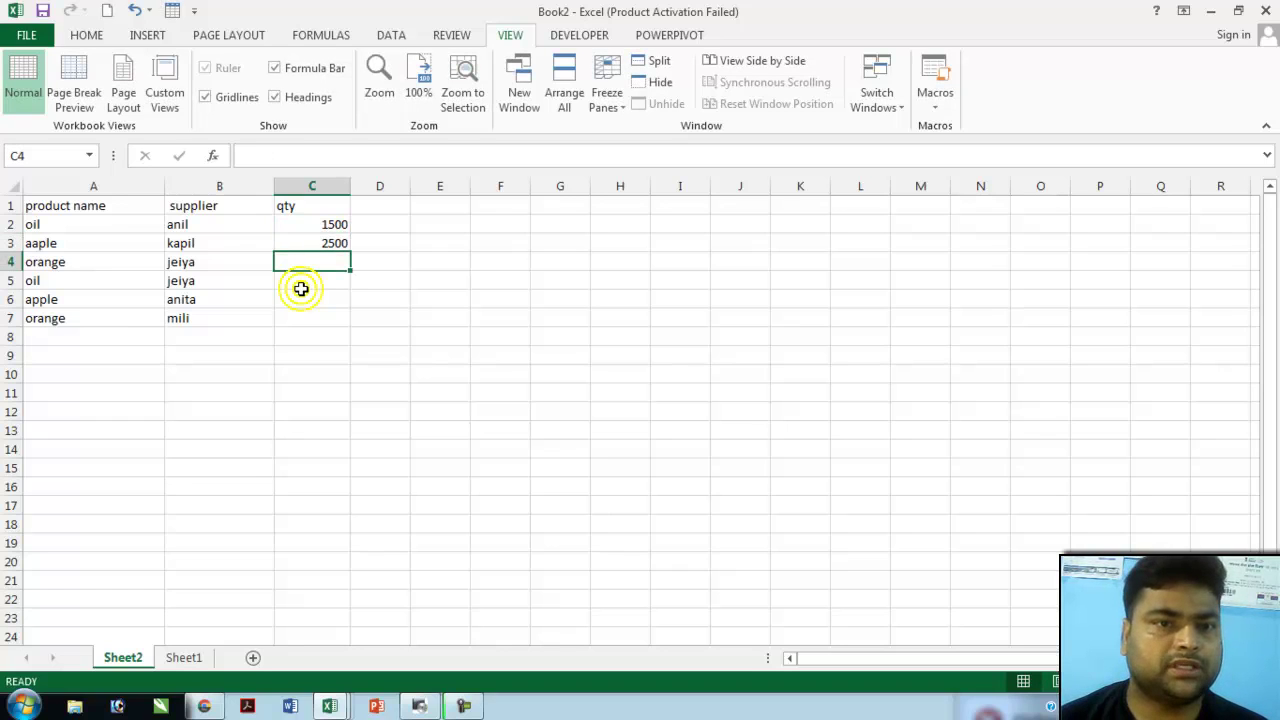
type("1200")
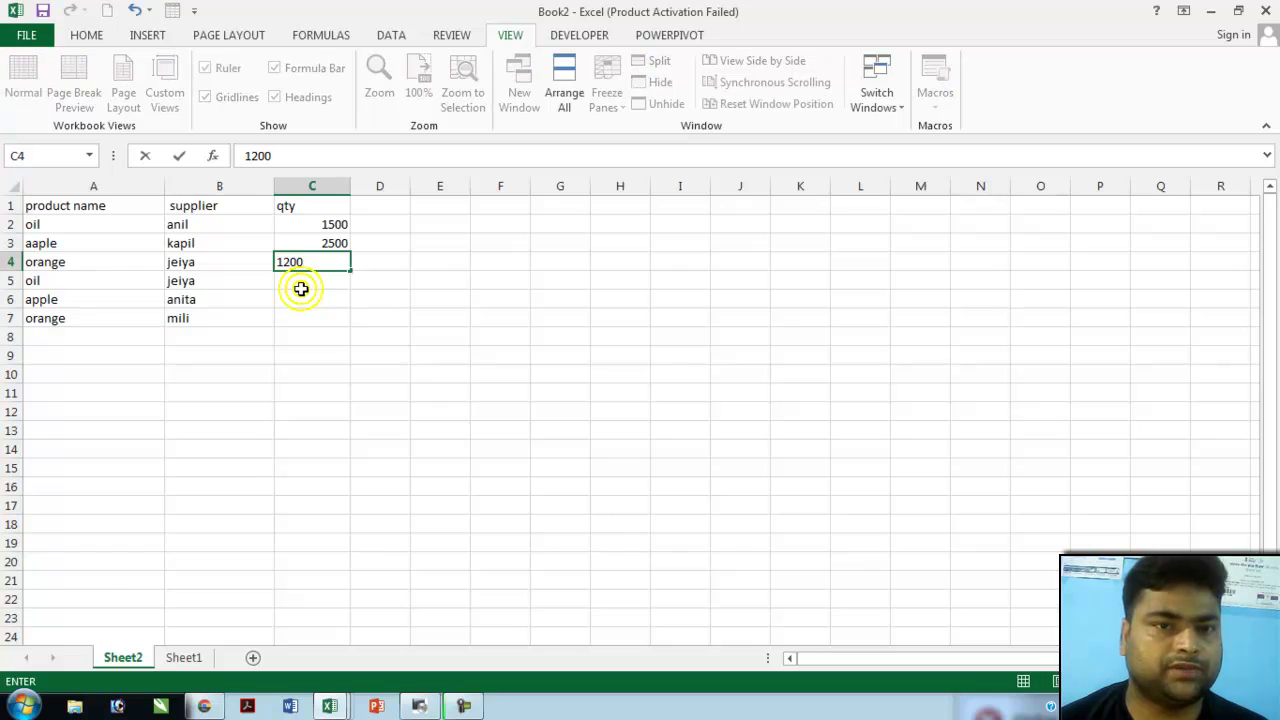
key("Return")
type("1200")
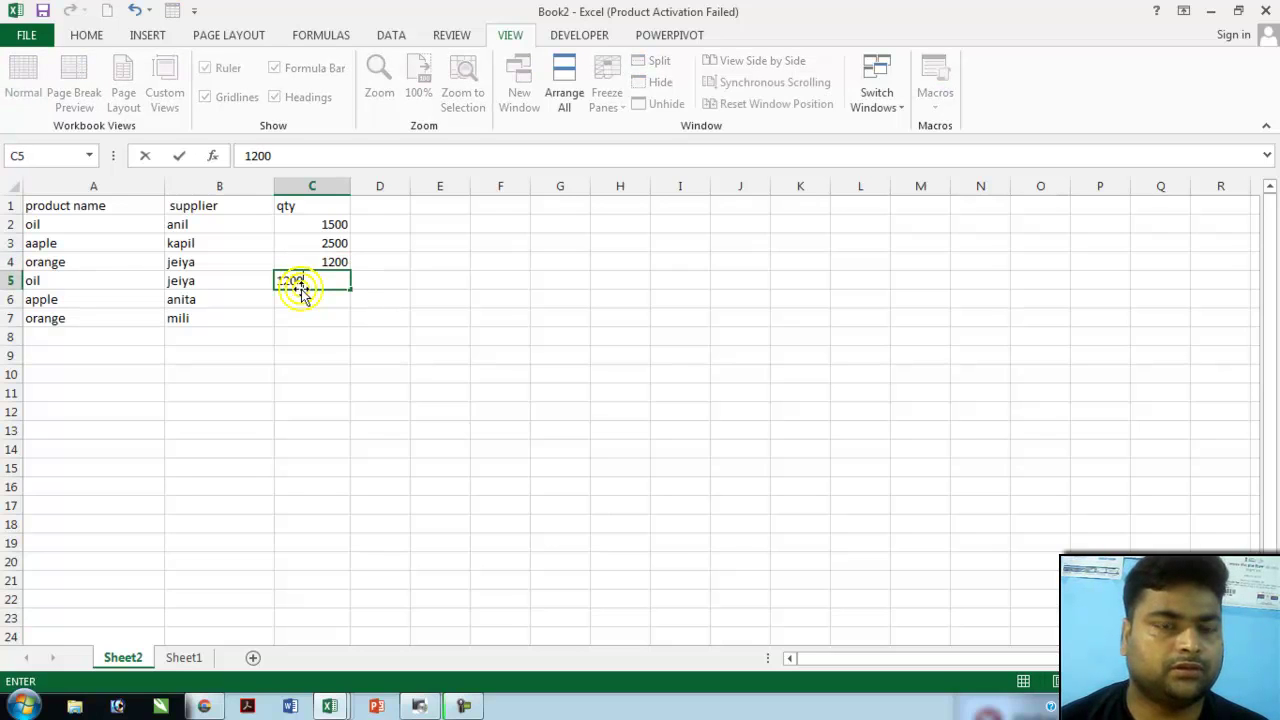
key("Return")
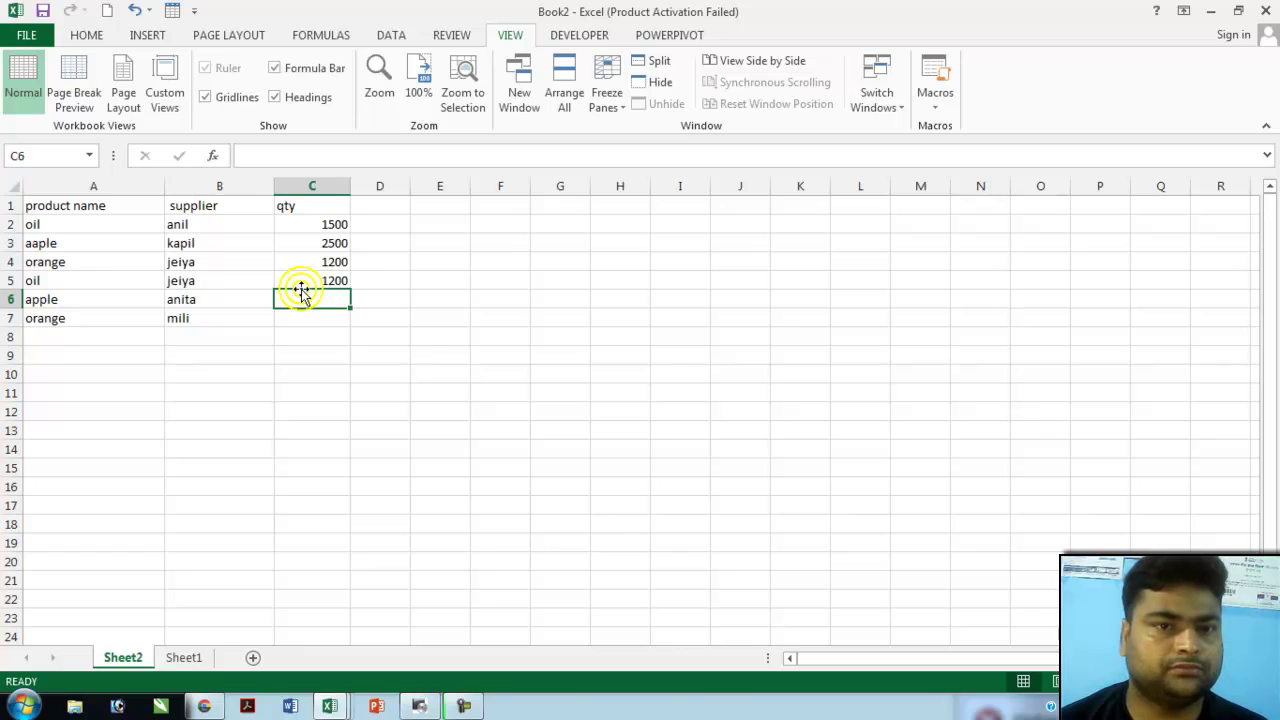
type("100")
key("Return")
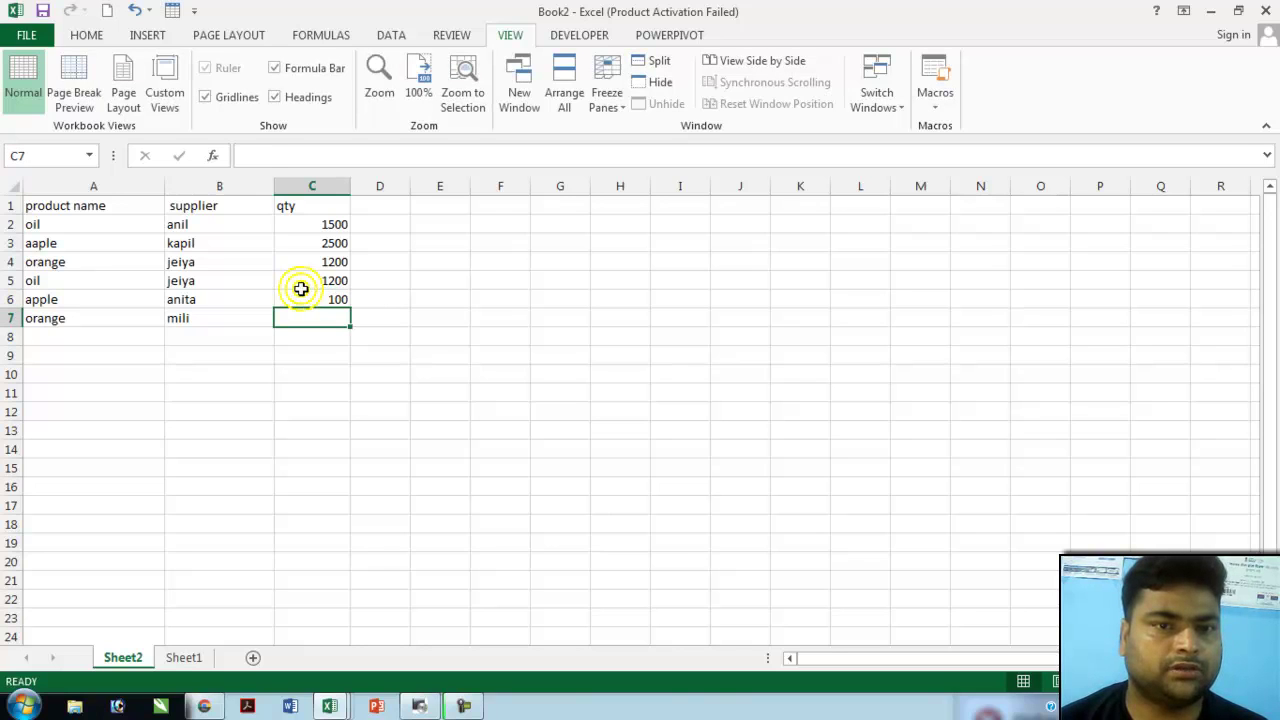
type("500")
key("Tab")
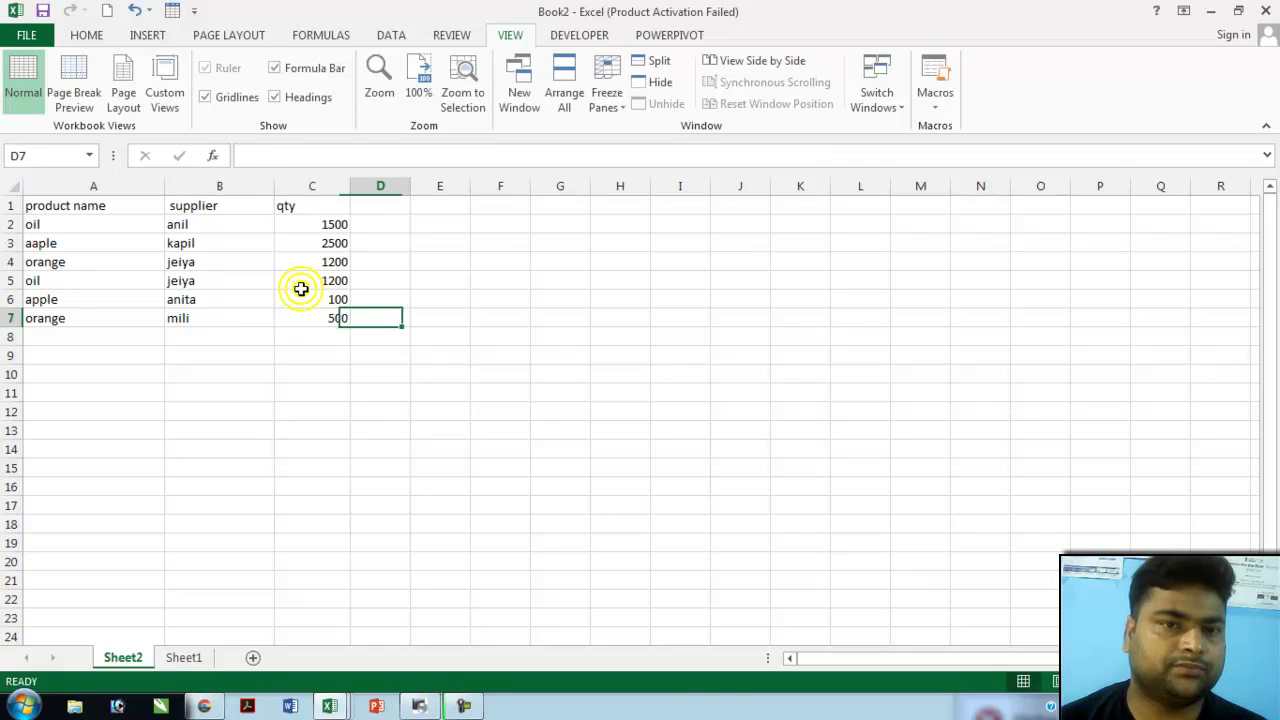
- Check that C5 holds 1200, then move over beside the table
key("Up")
key("Up")
left_click(301, 286)
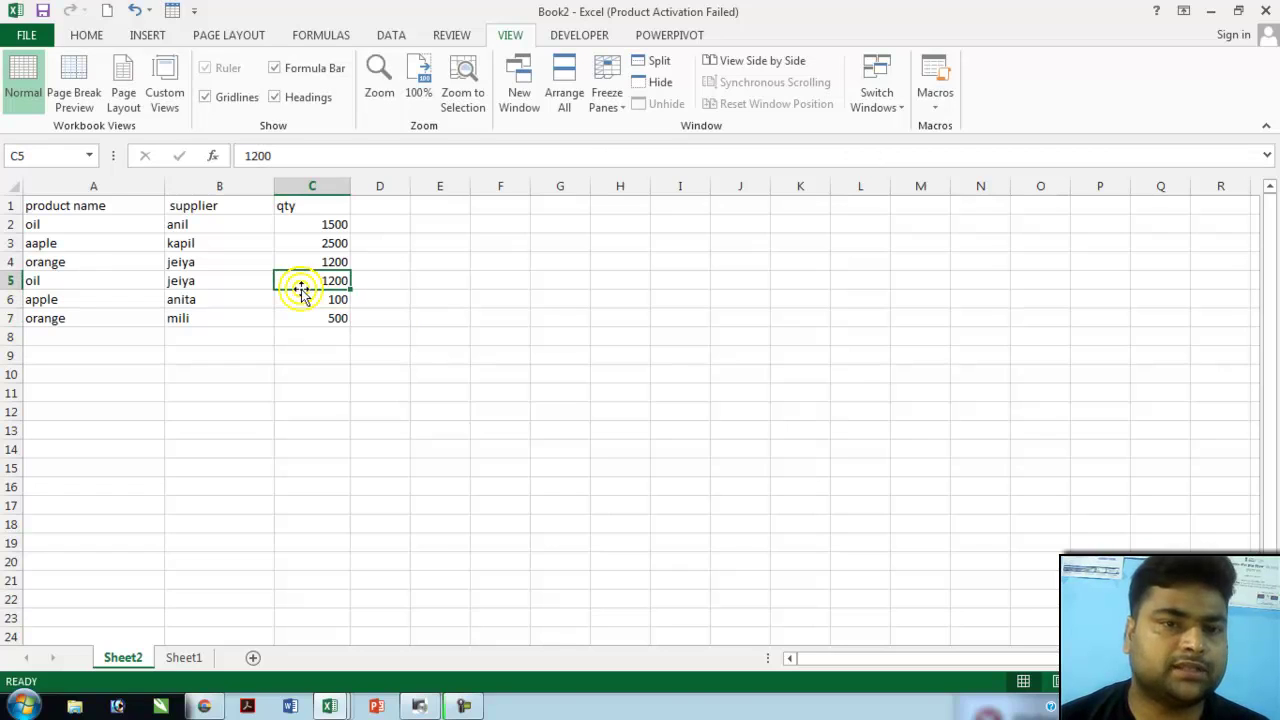
key("Right")
key("Right")
key("Right")
key("Up")
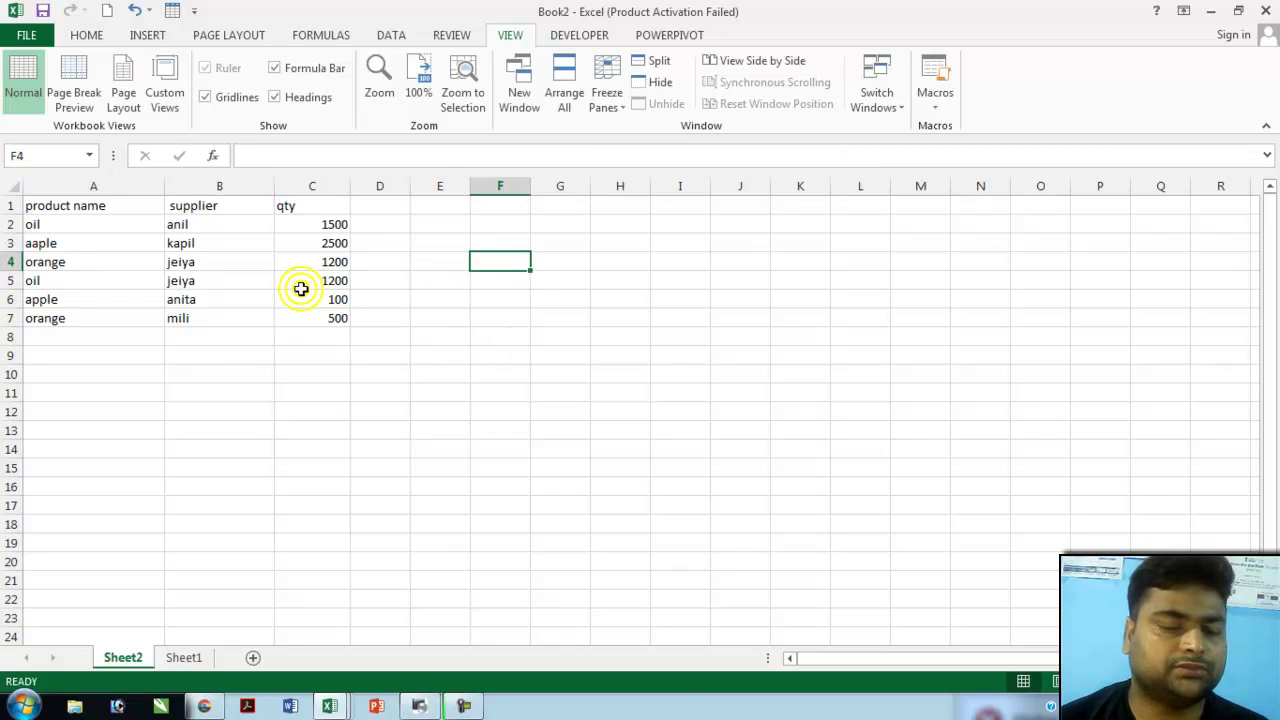
- Add bold labels product name, supplier, qty and total in F3:F6
key("Up")
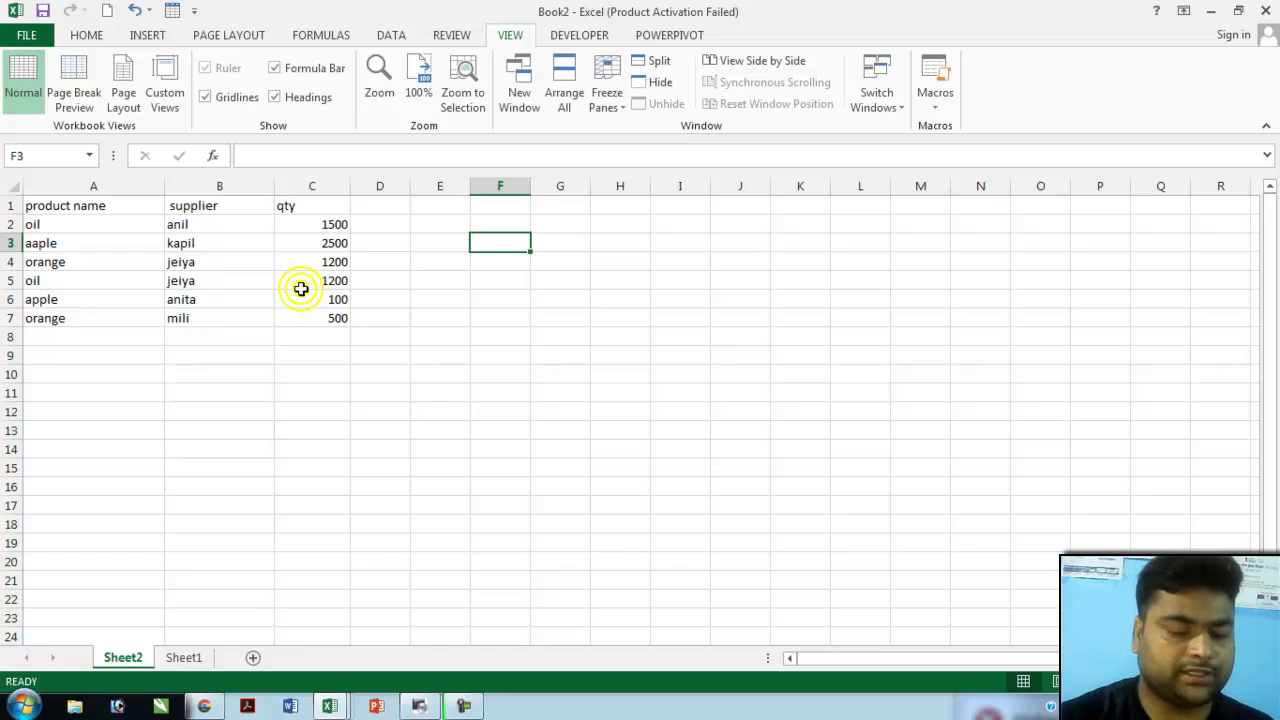
type("product")
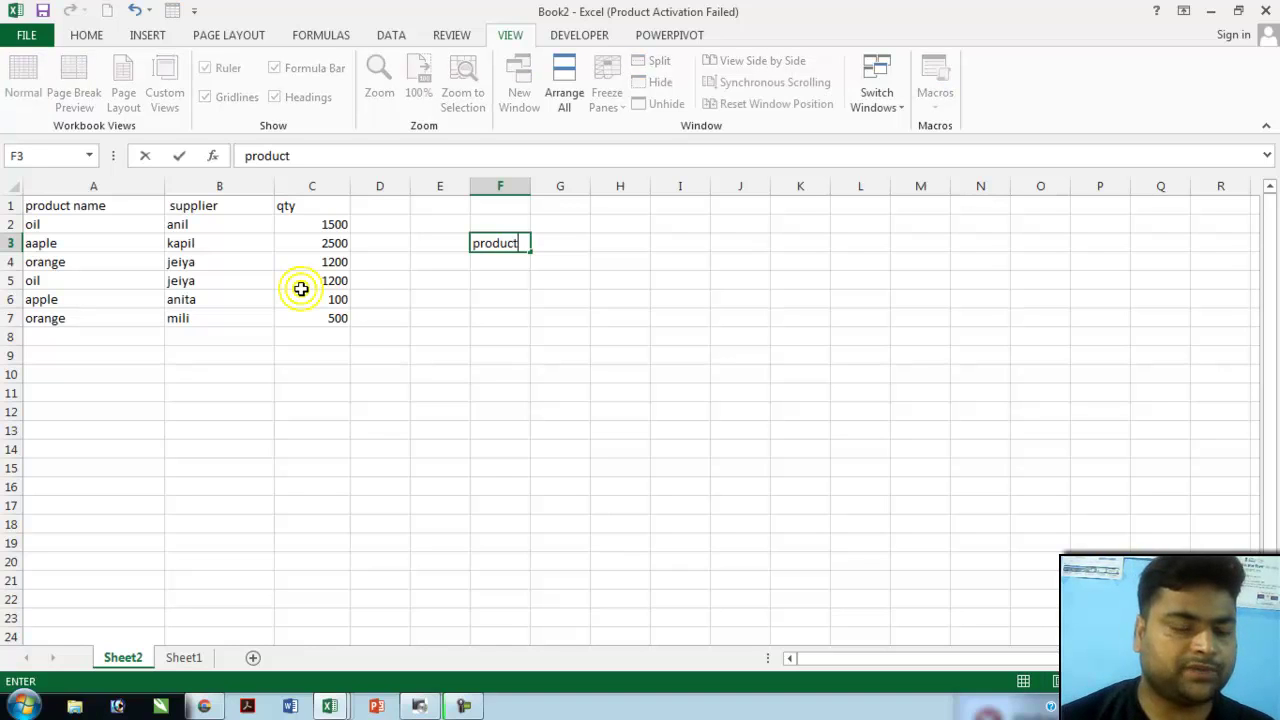
type(" n")
key("ctrl+Return")
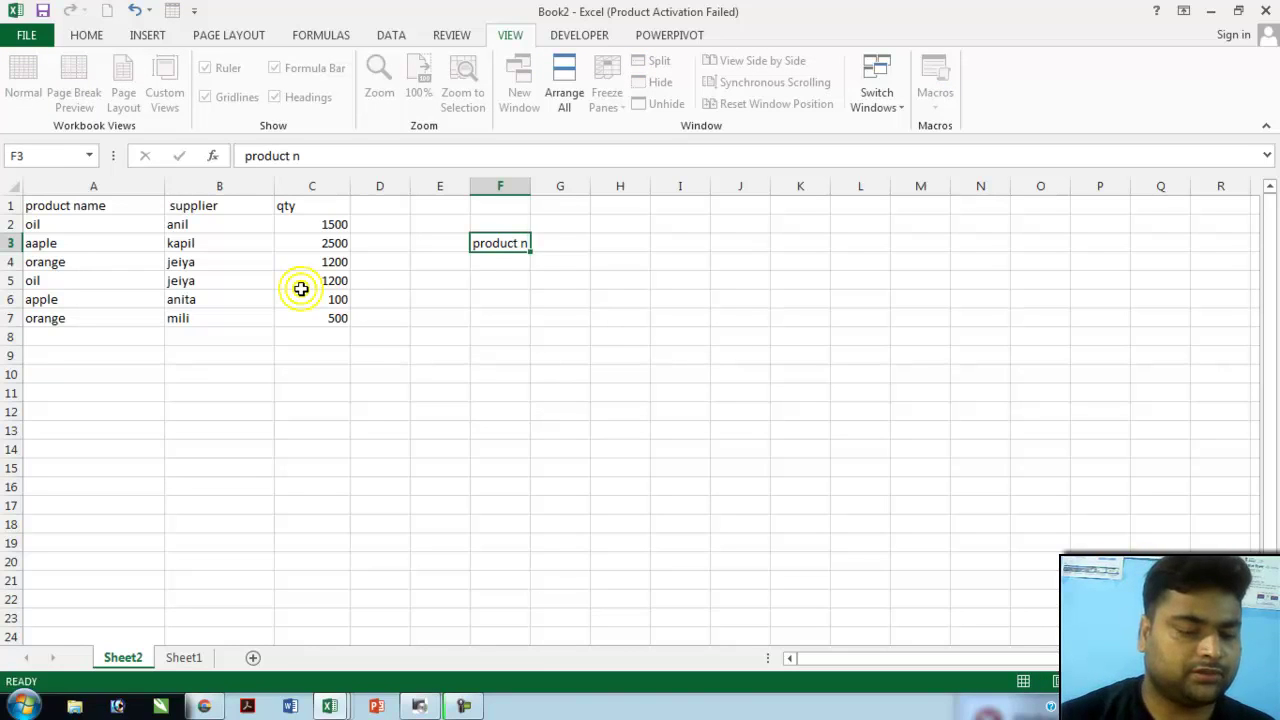
key("Down")
type("sup")
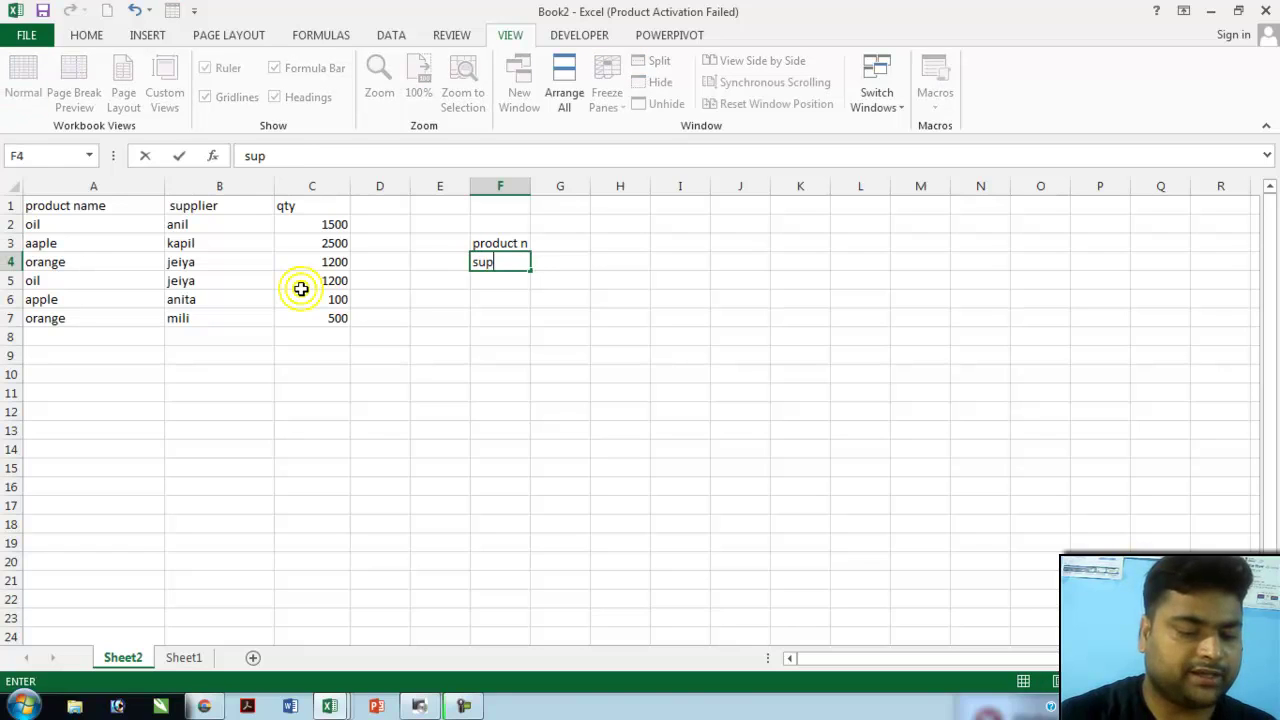
type("plier")
key("Return")
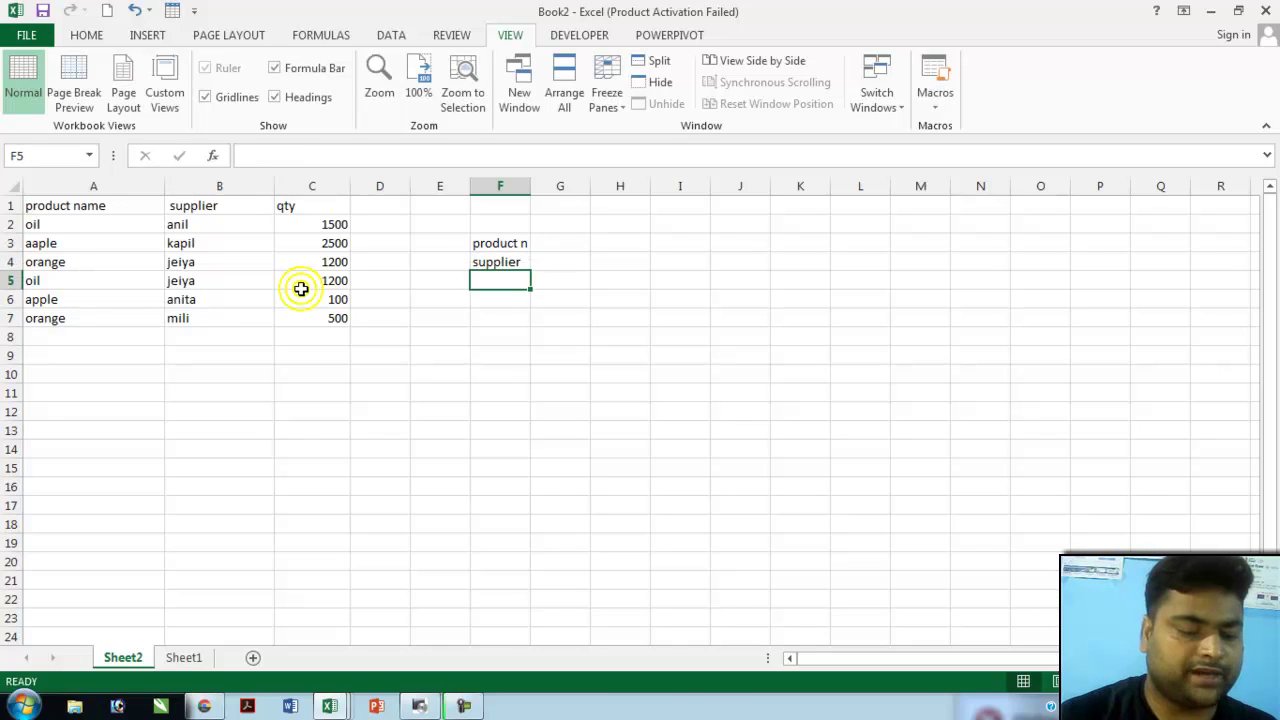
type("qu")
key("BackSpace")
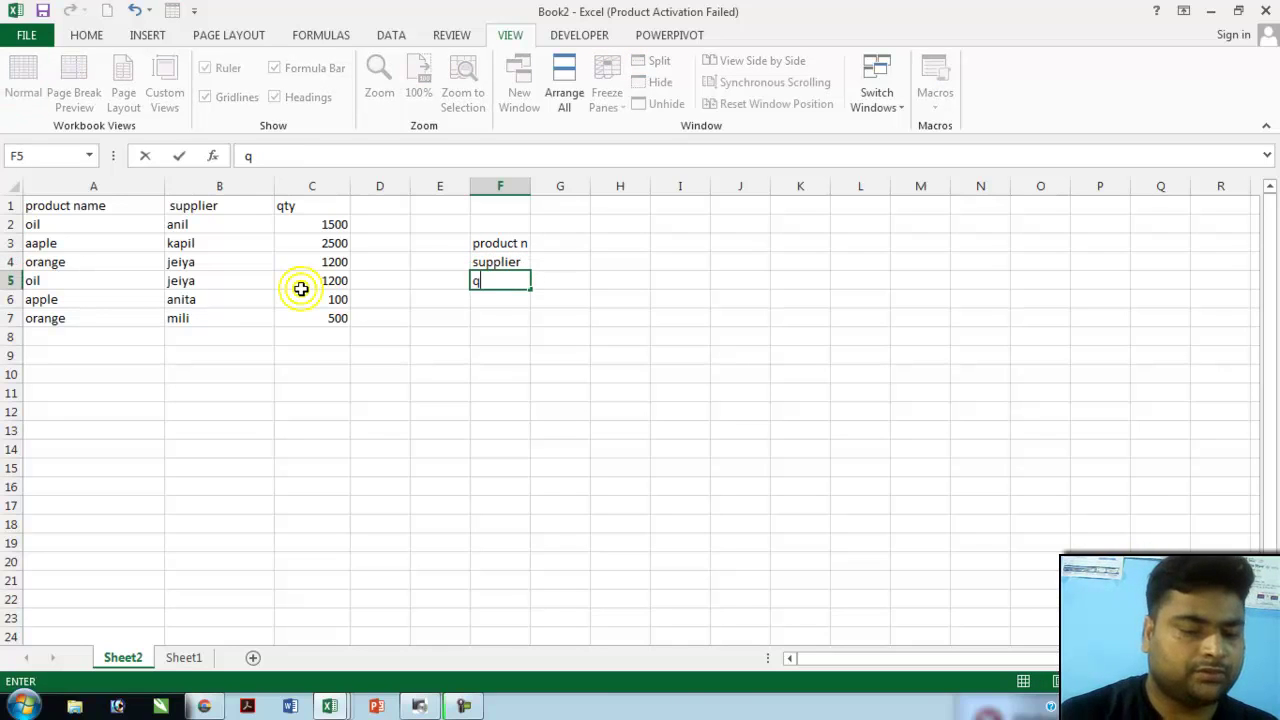
type("ty")
key("Return")
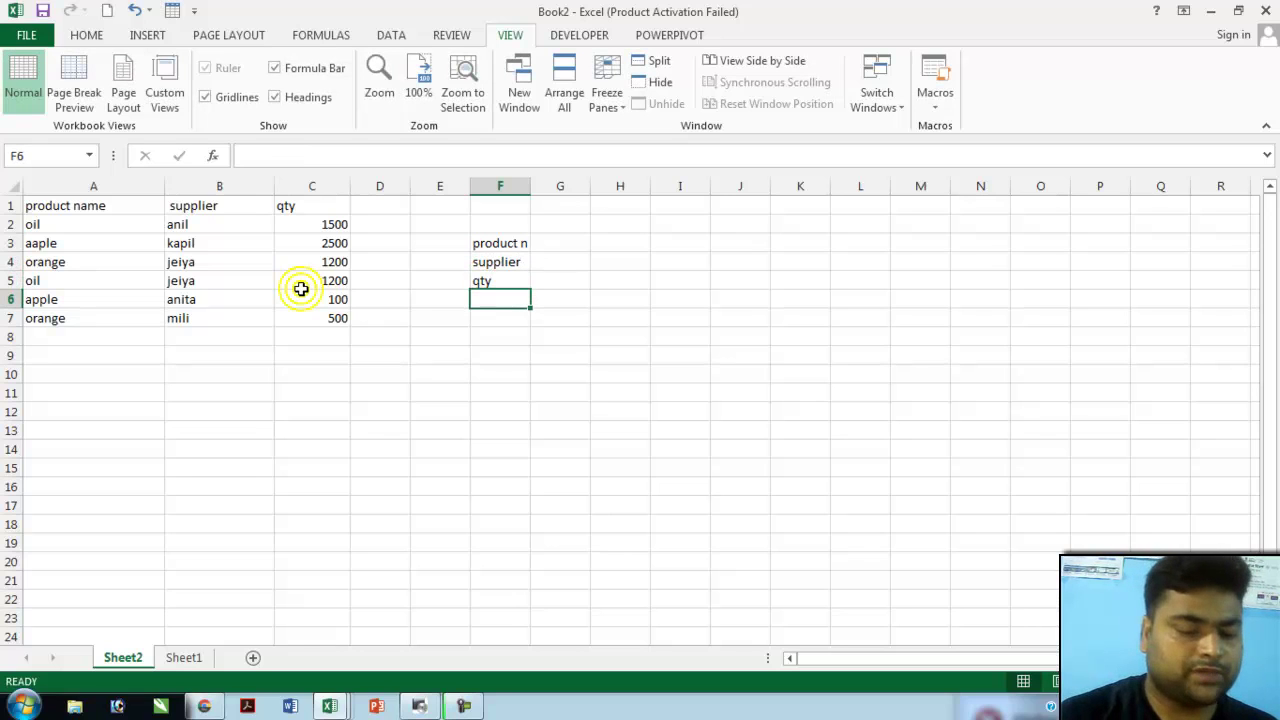
type("t")
left_click_drag(503, 243, 501, 298)
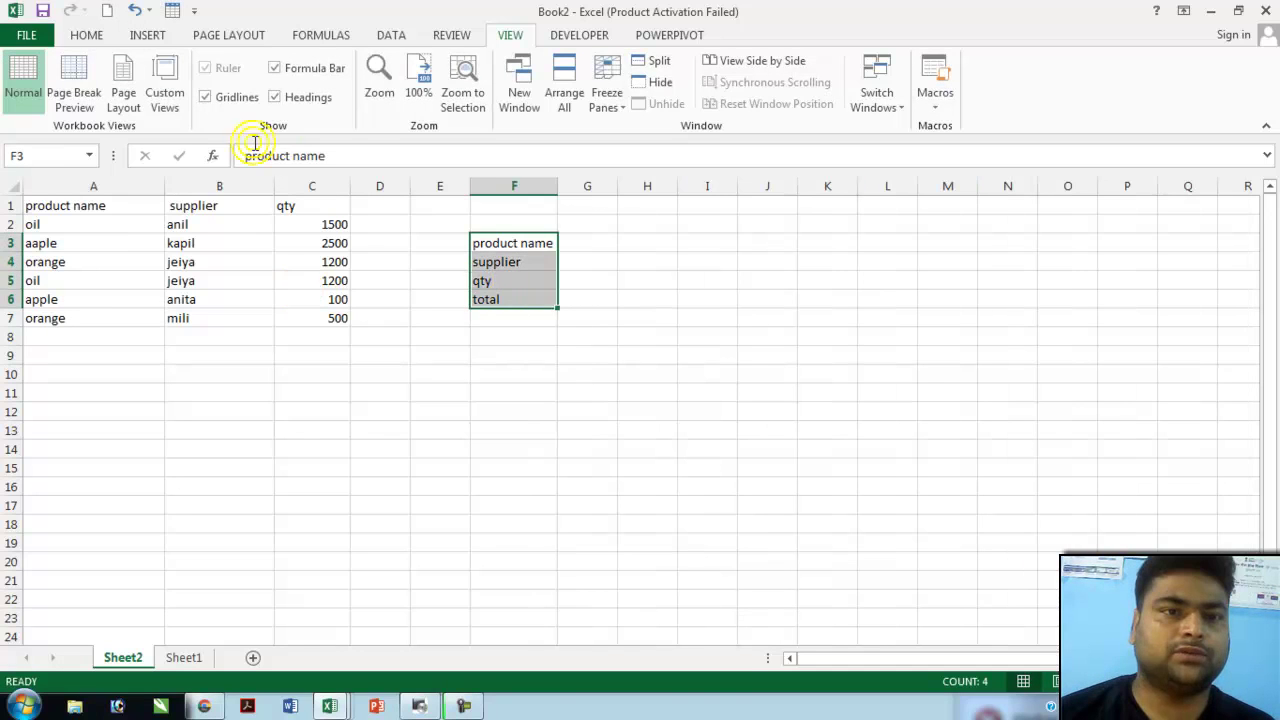
left_click(90, 40)
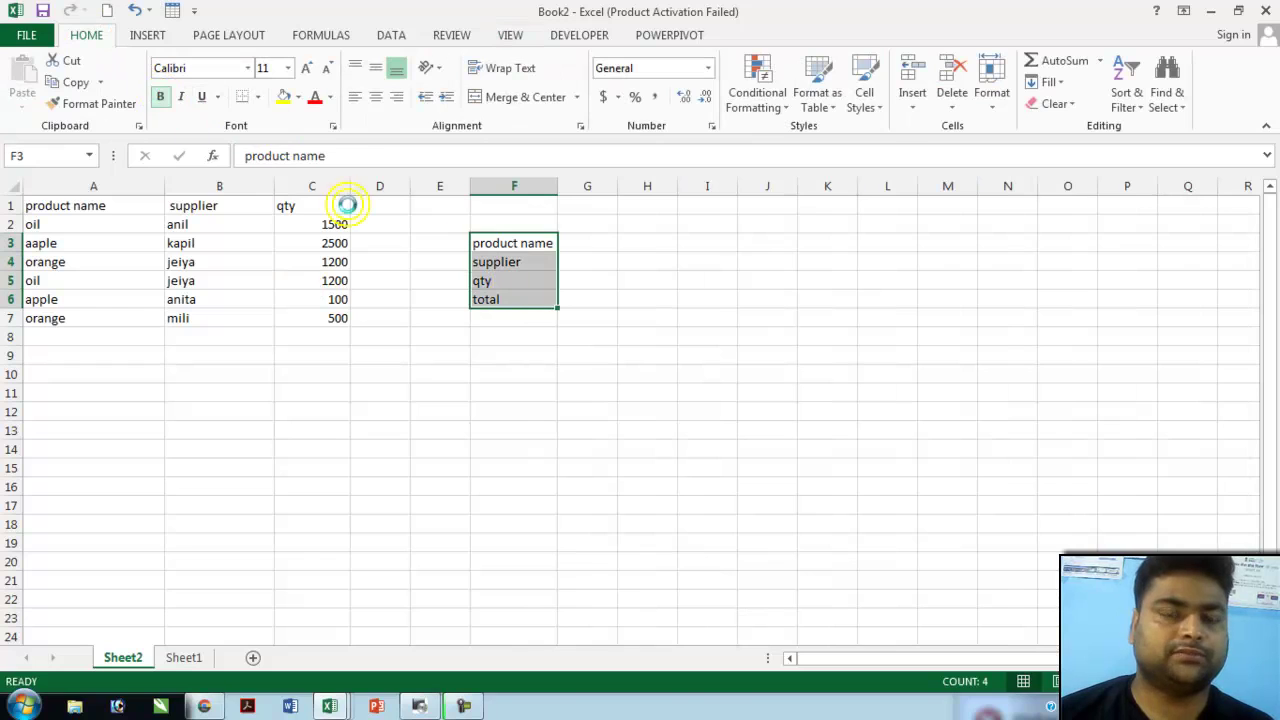
key("ctrl+b")
- Enter oil, jeiya and 1200 in G3:G5 beside the labels
left_click(596, 244)
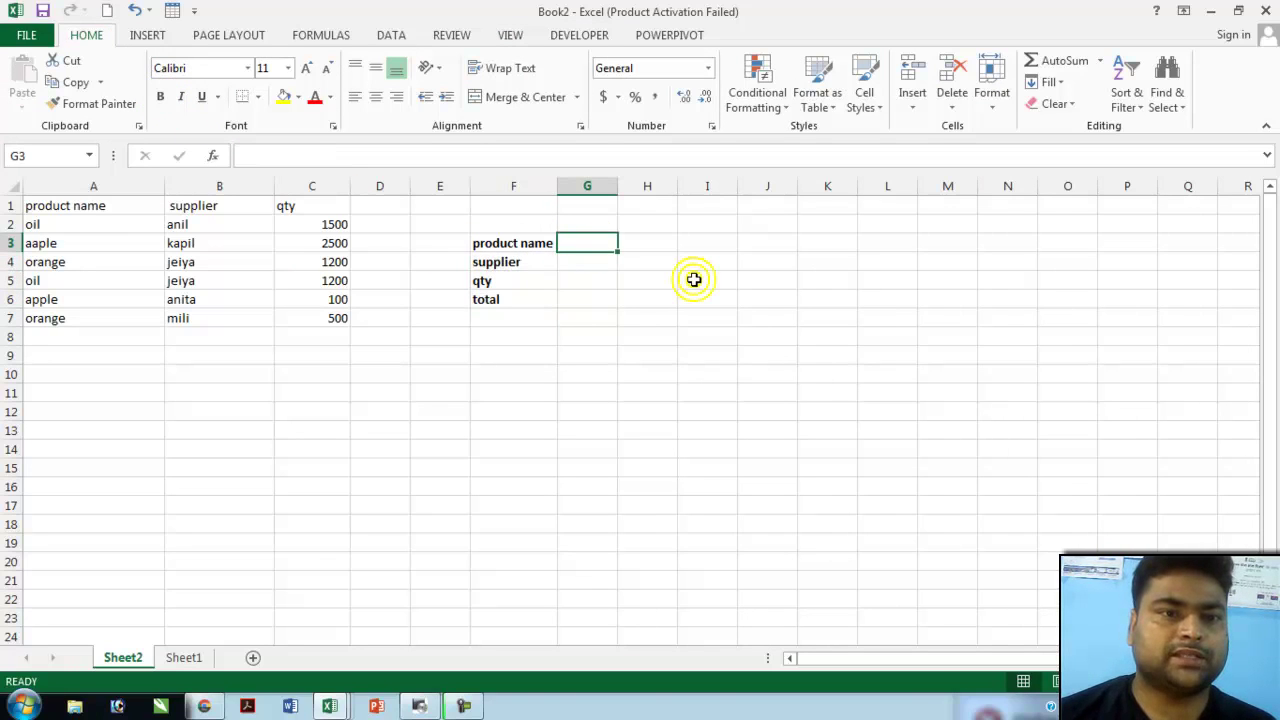
type("oil")
key("Return")
type("jeiya")
key("Return")
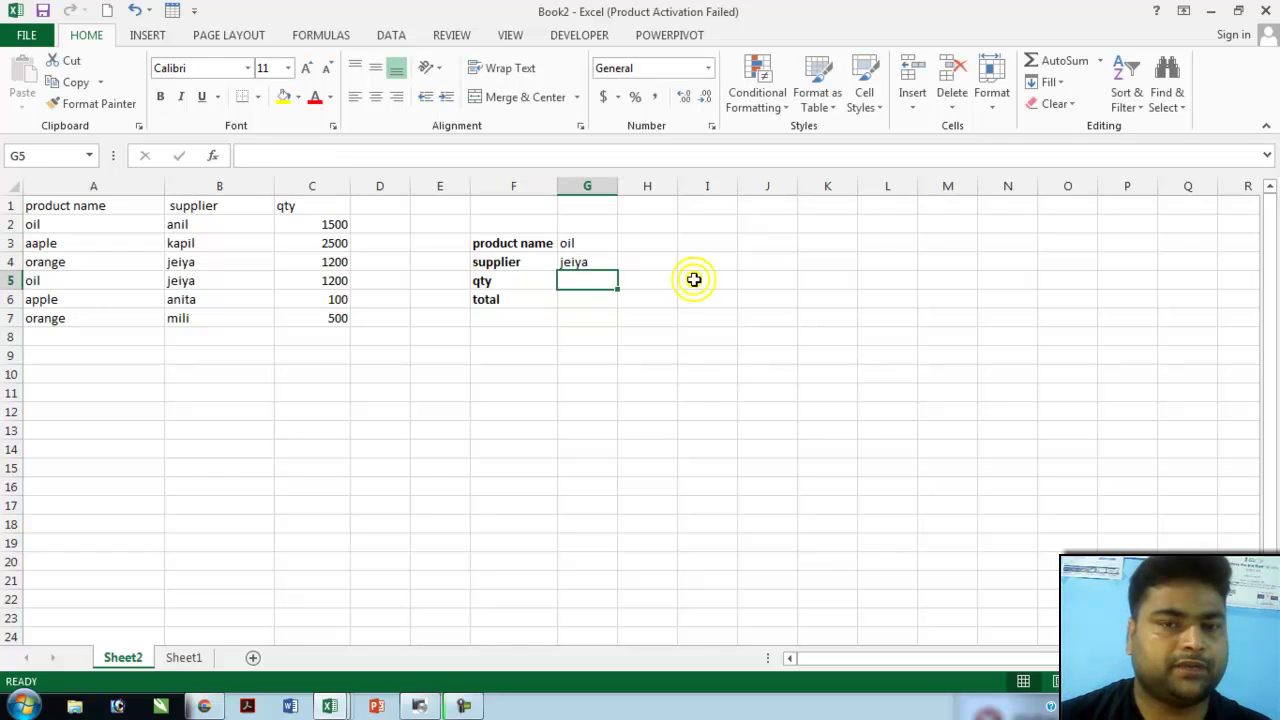
type("1200")
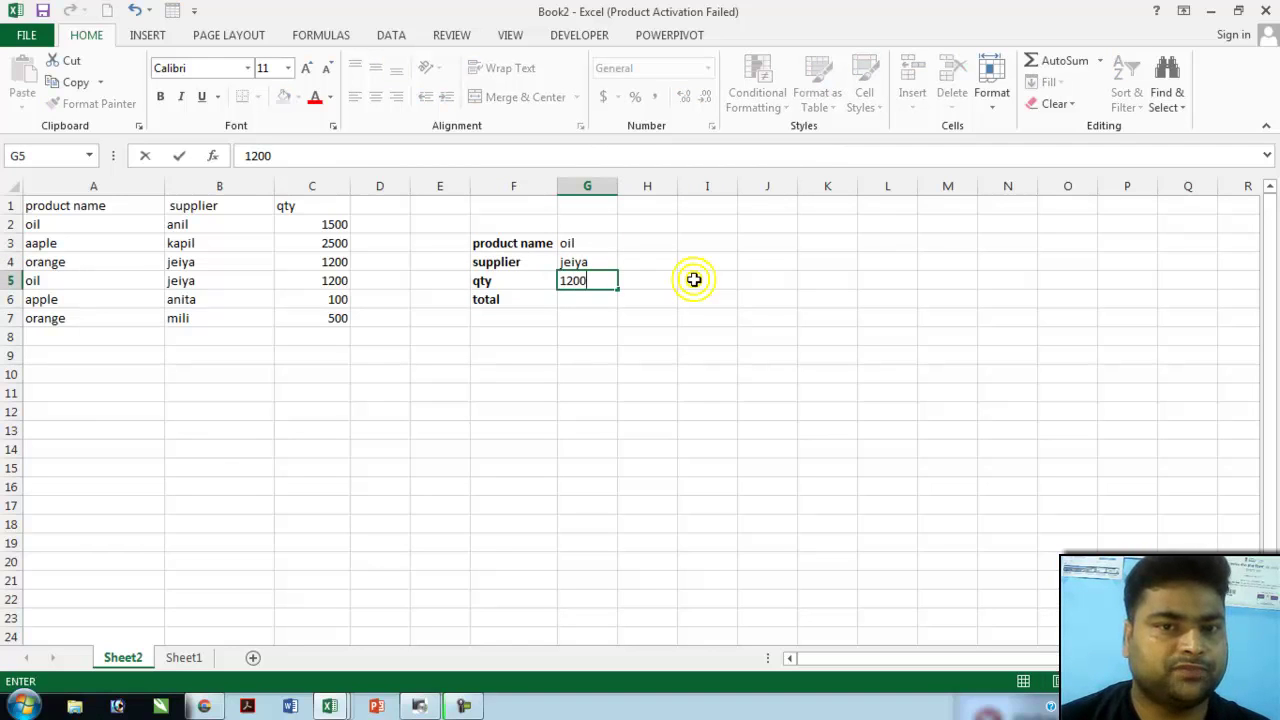
key("Return")
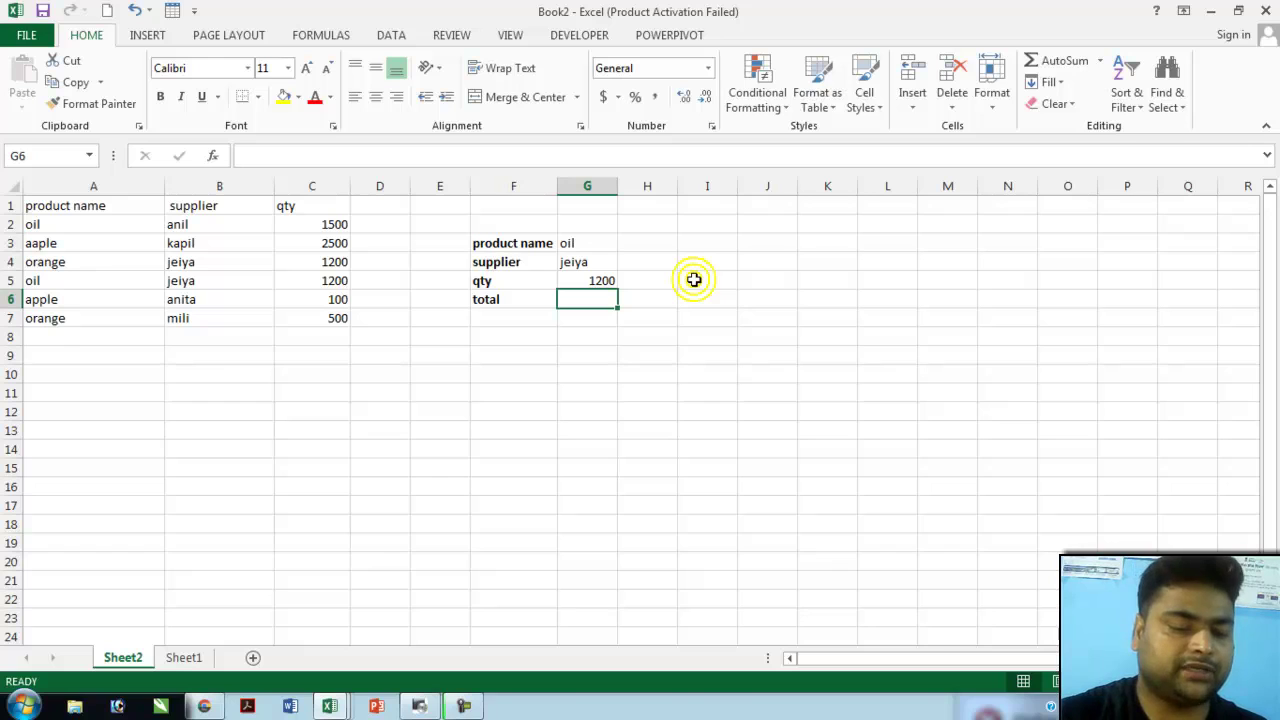
- Enter a draft =SUMIFS(C2:C7,B2:B7," in G6 and accept Excel's suggested correction
type("=sumif")
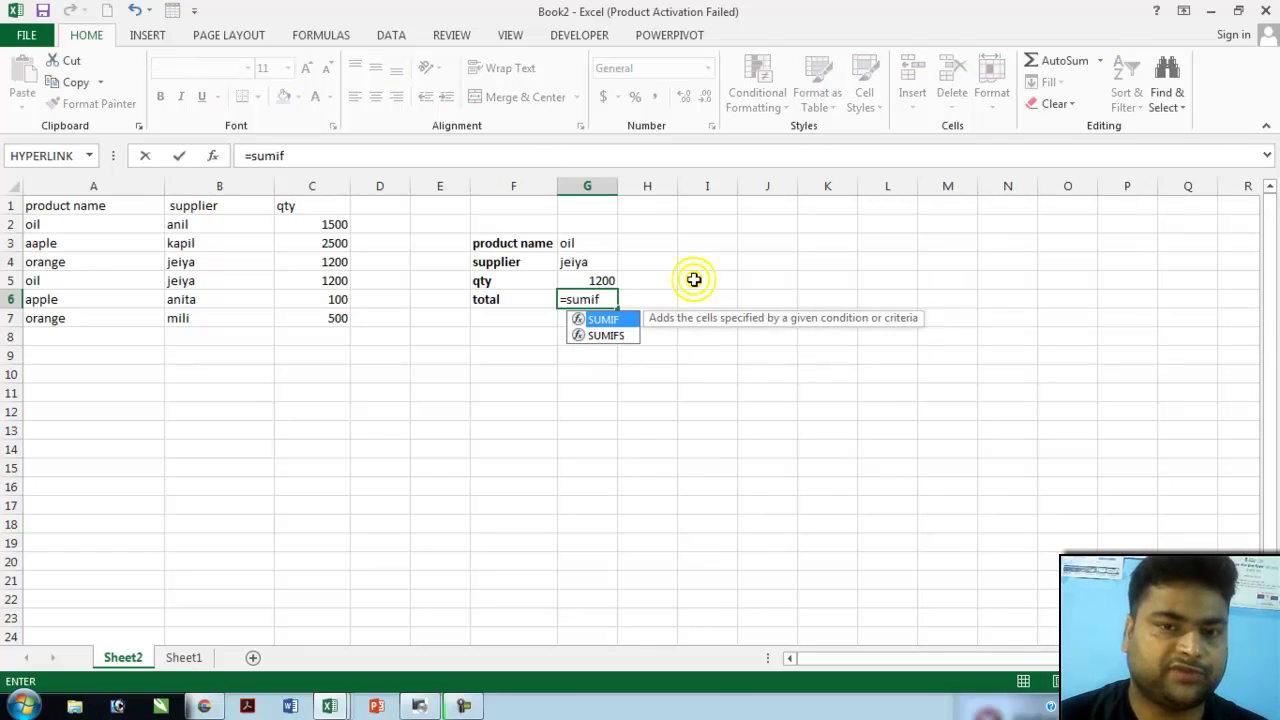
type("s")
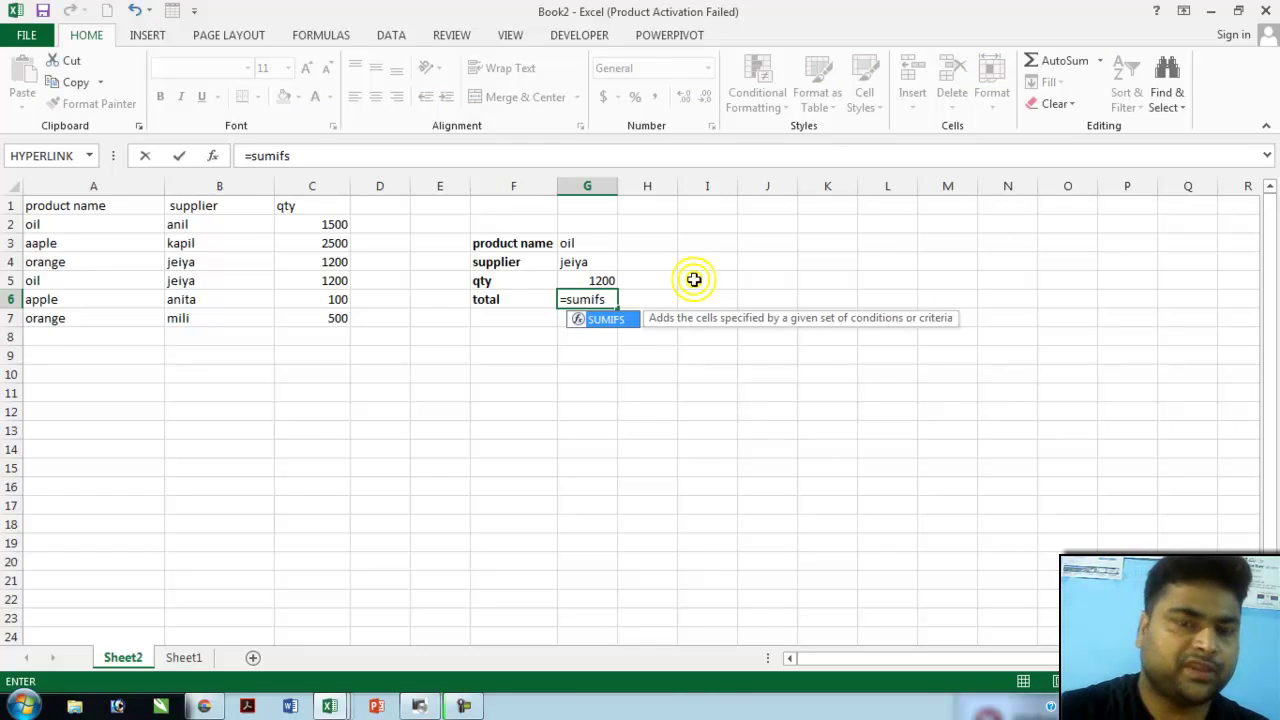
type("(")
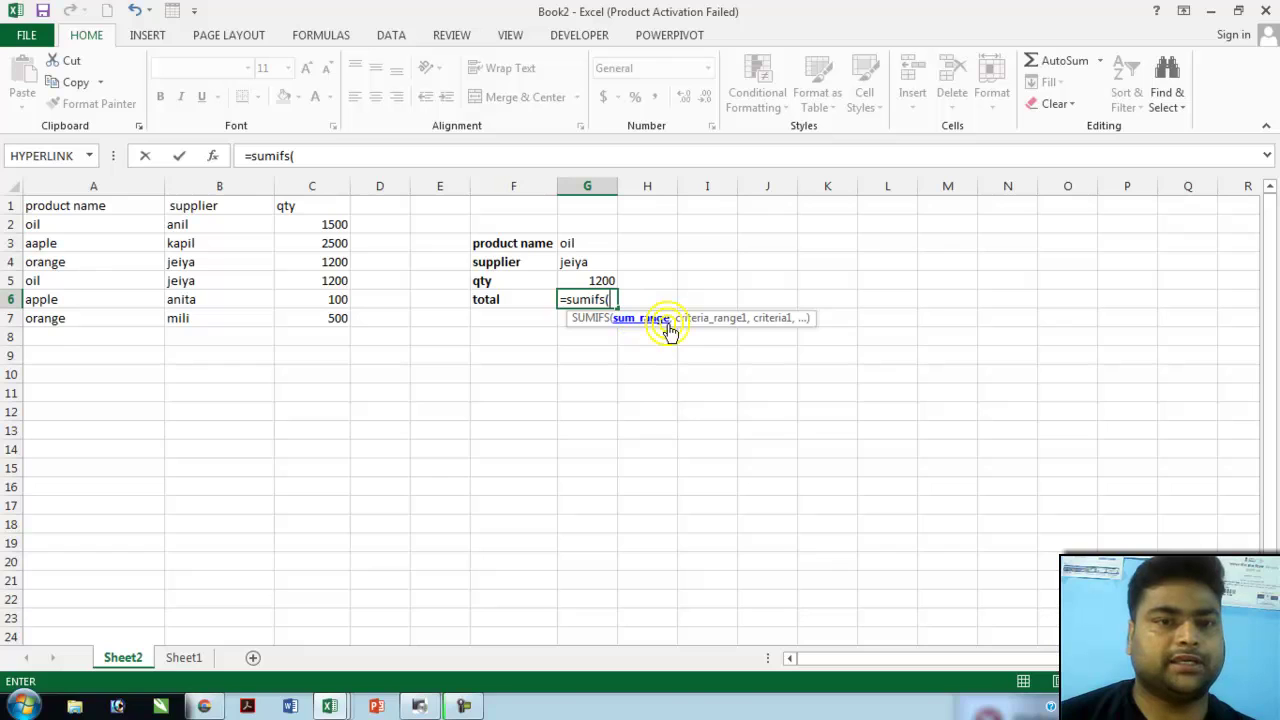
left_click(331, 220)
left_click_drag(332, 228, 332, 316)
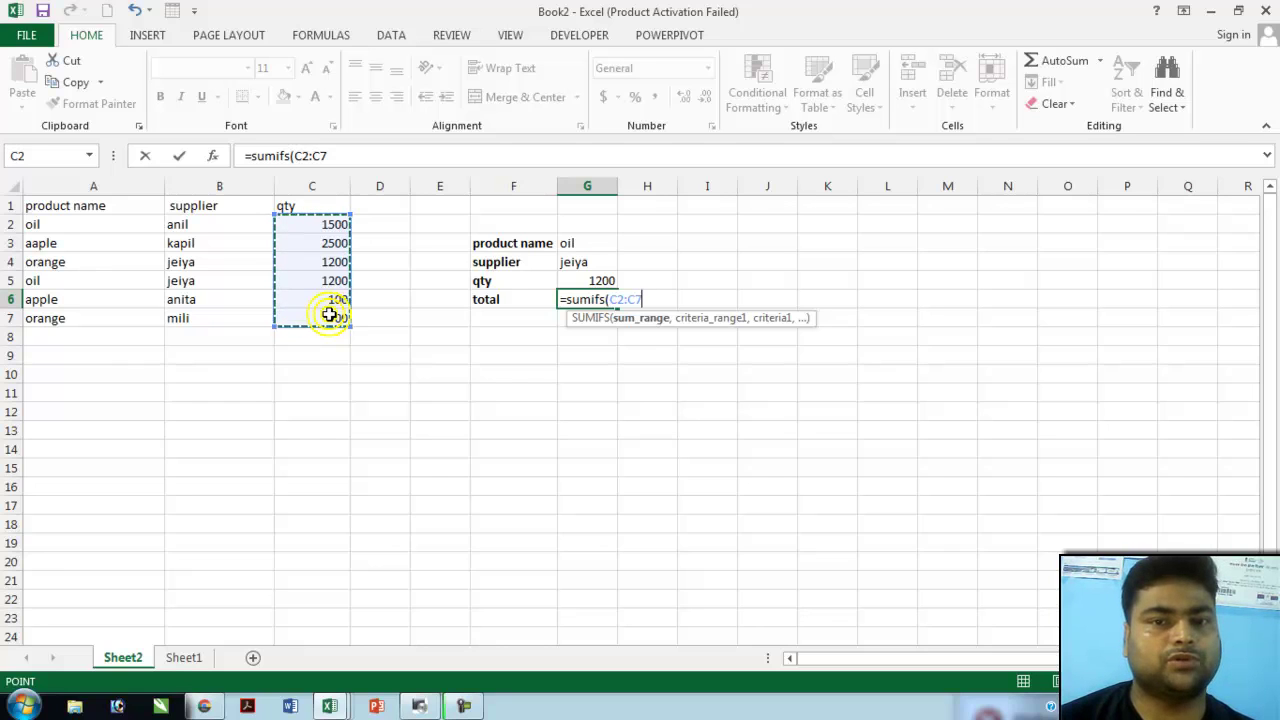
type(",")
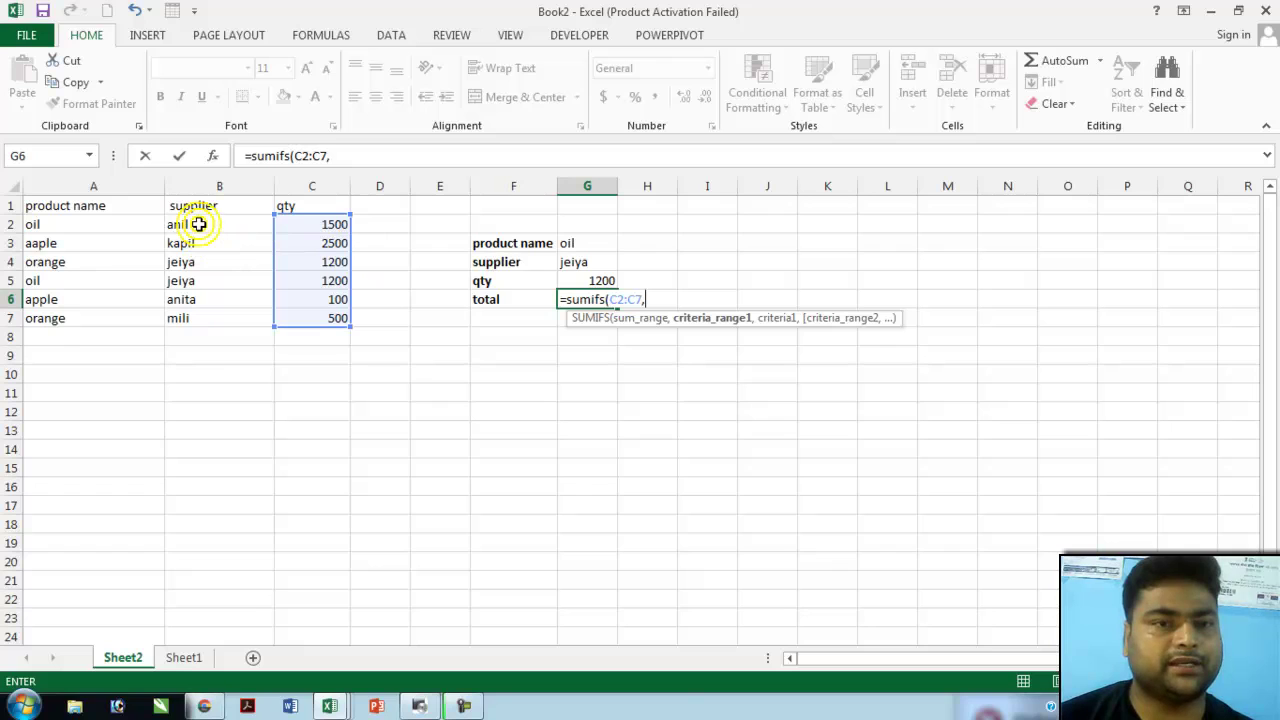
left_click_drag(200, 225, 211, 313)
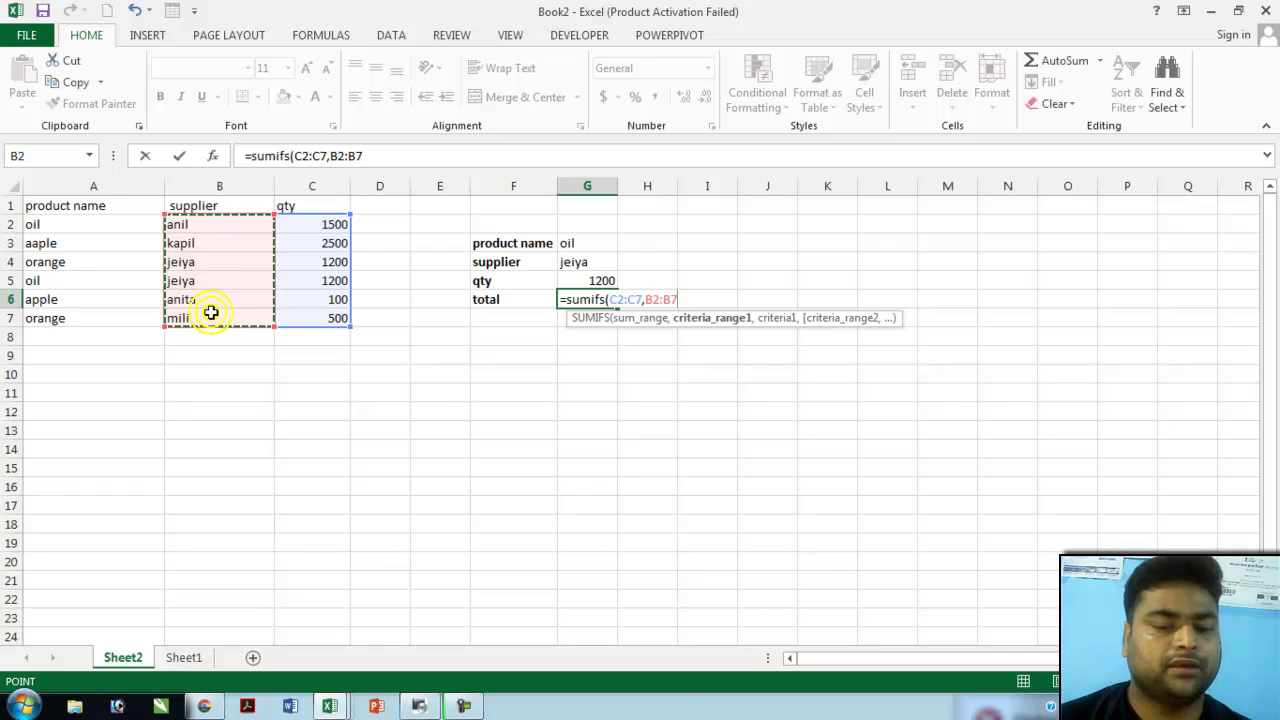
type(",")
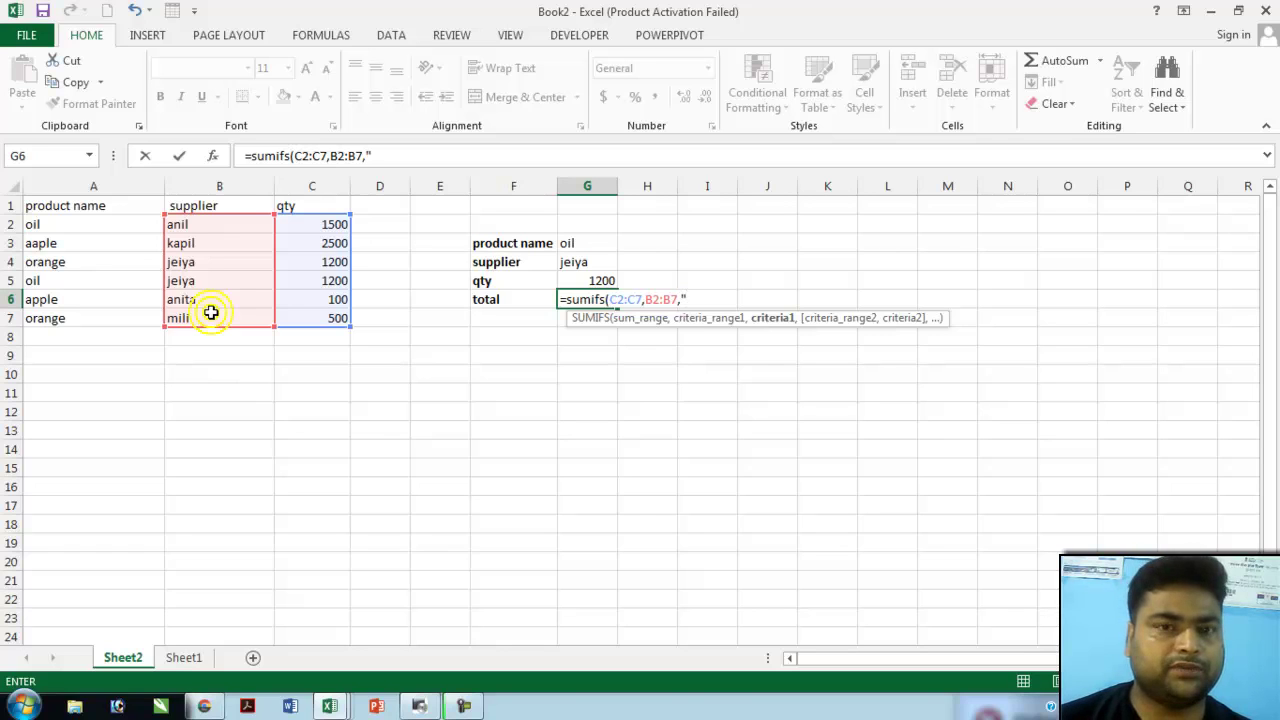
left_click(591, 268)
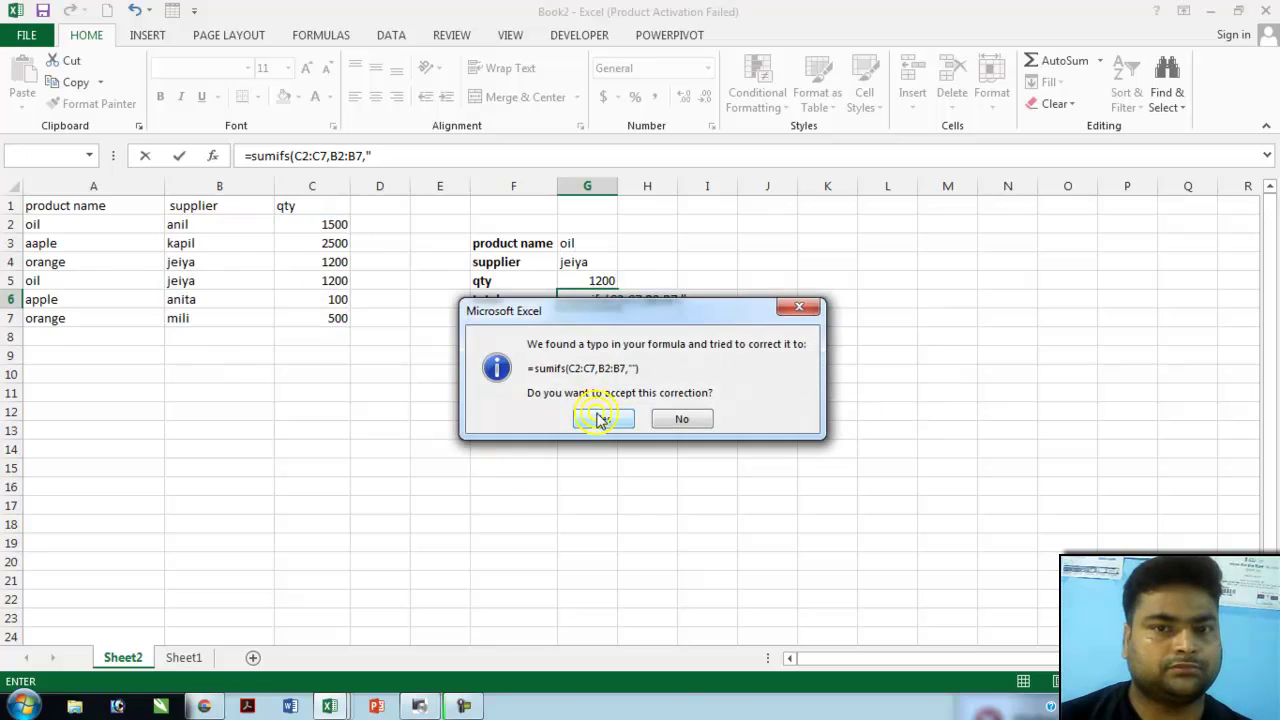
left_click(597, 414)
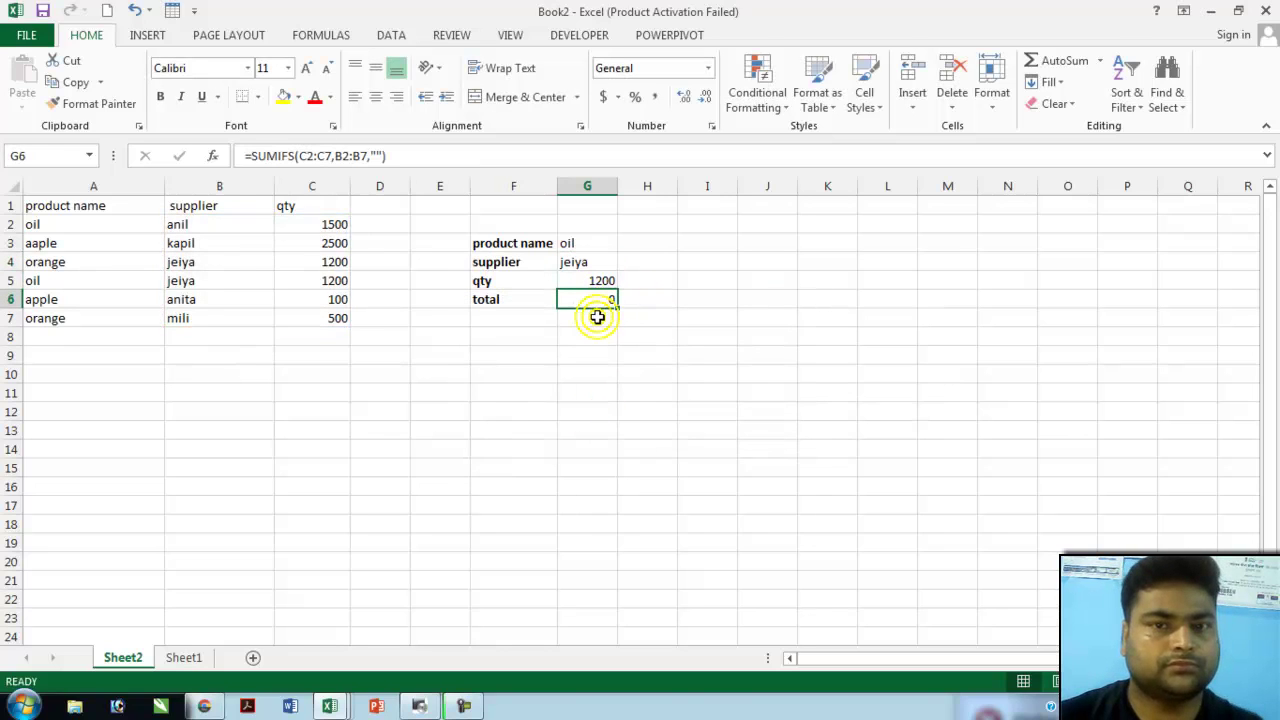
- Rewrite G6 as SUMIFS over C2:C7 with B2:B7 = "jeiya", adding C2:C7 as a second criteria range
left_click(652, 320)
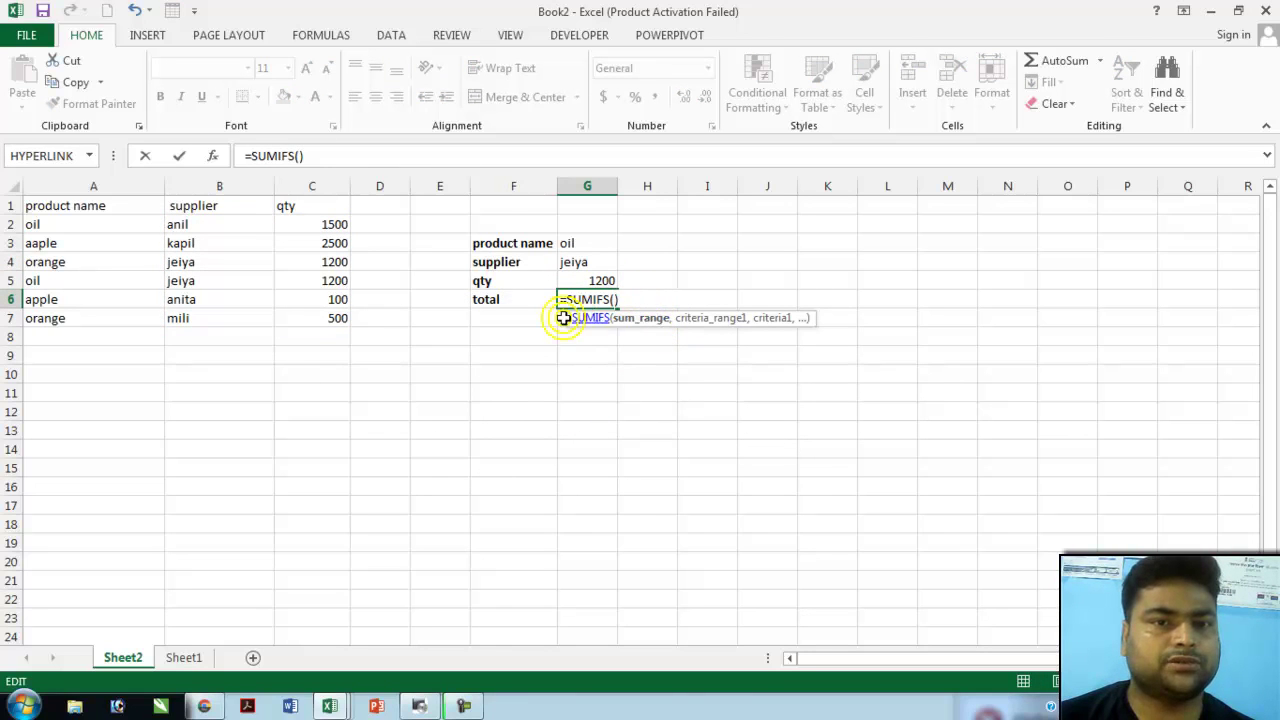
left_click(330, 224)
left_click_drag(320, 243, 334, 317)
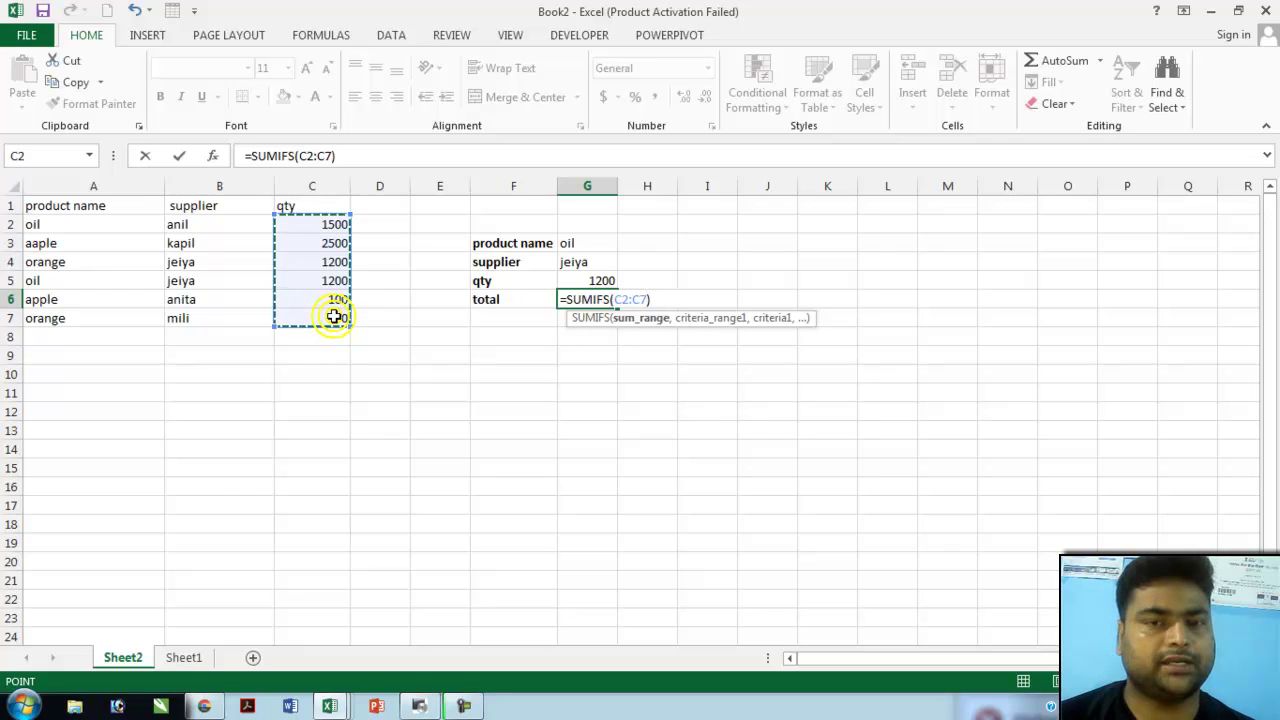
type(",")
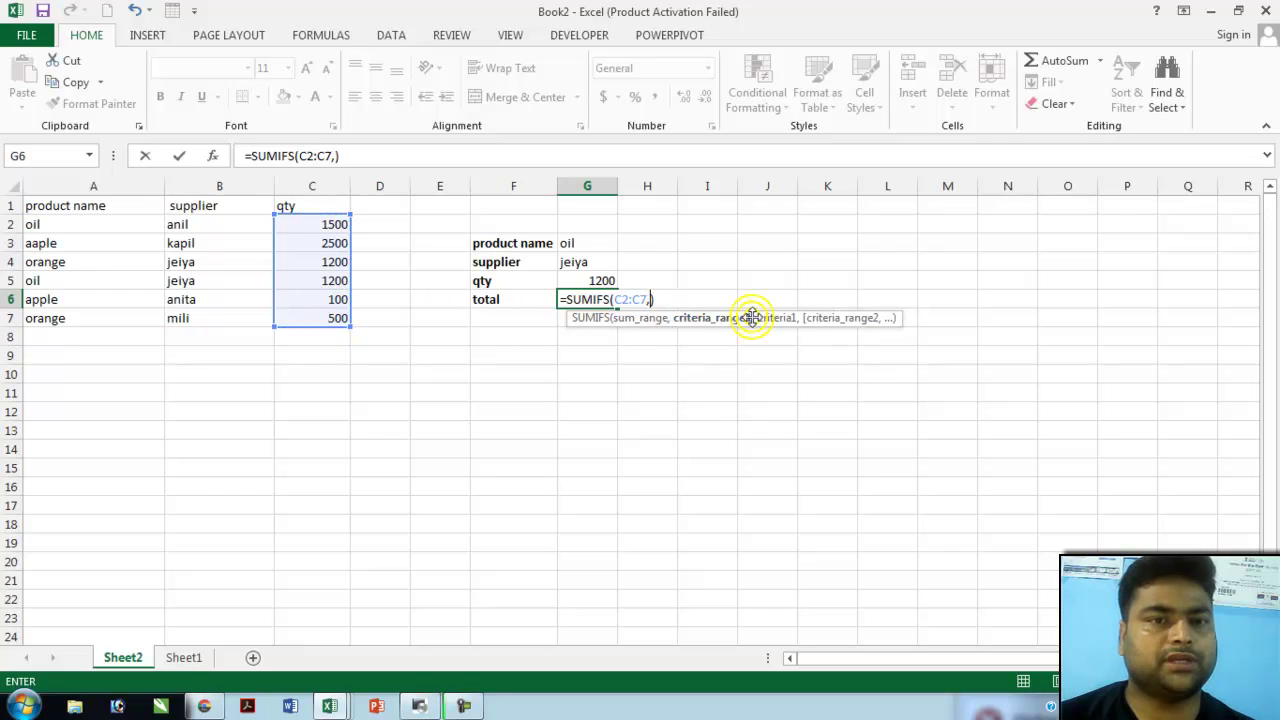
left_click(210, 222)
left_click_drag(210, 220, 200, 318)
type(",")
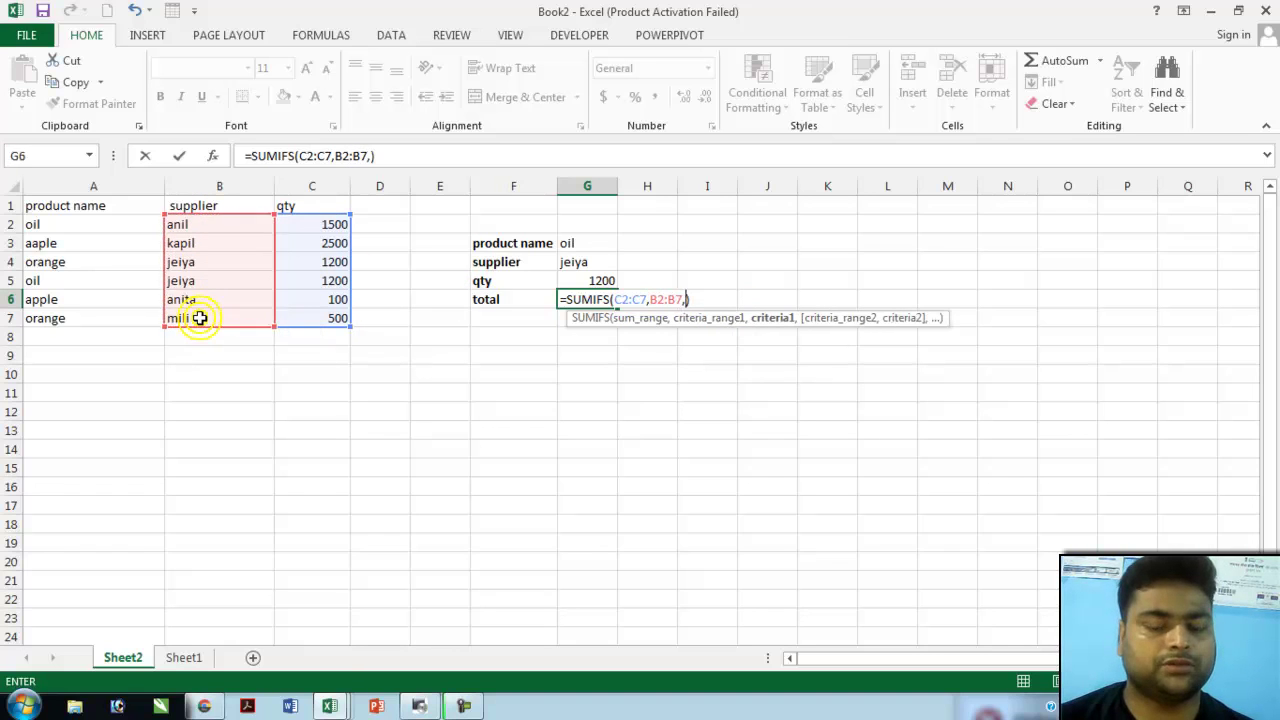
type("\"")
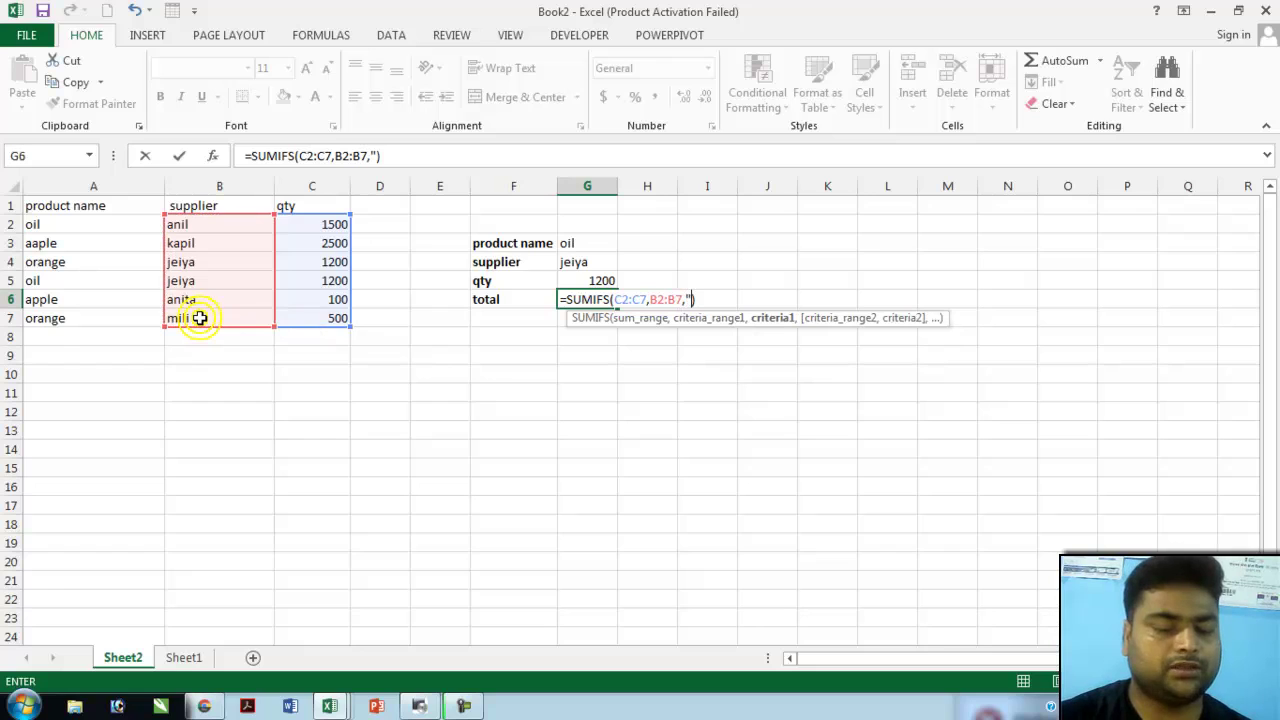
type("jeiya")
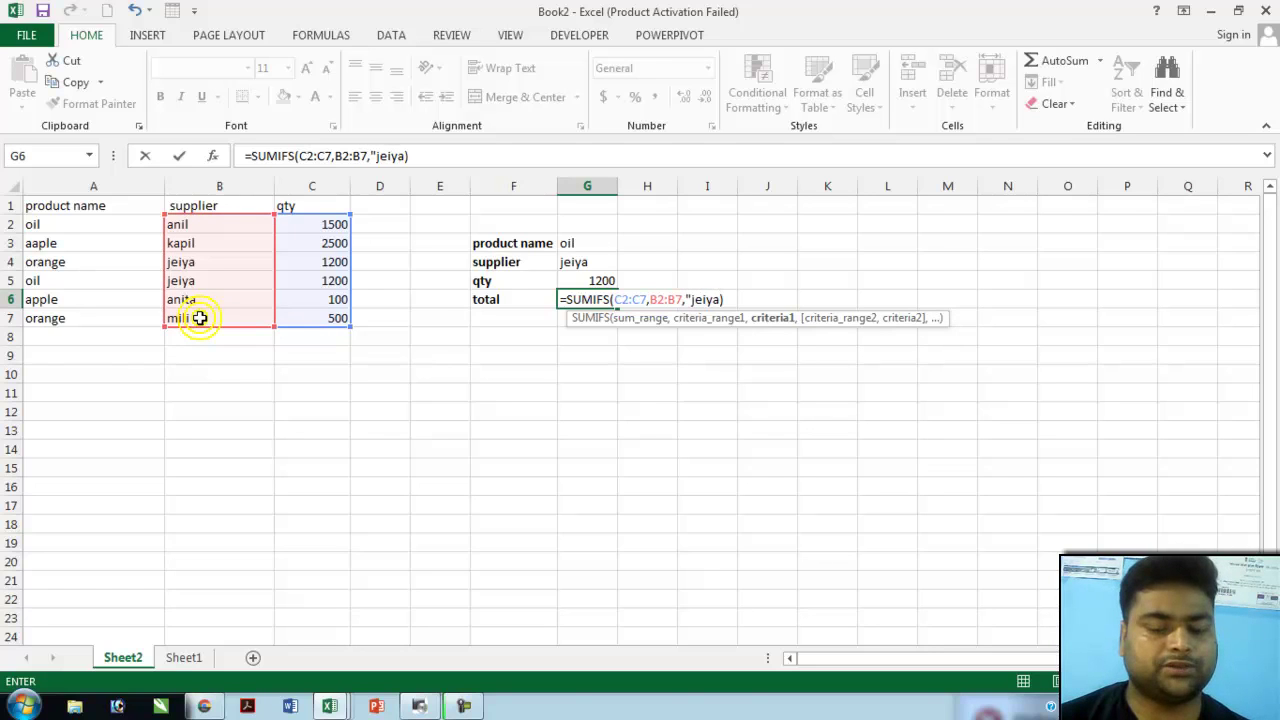
type("\")")
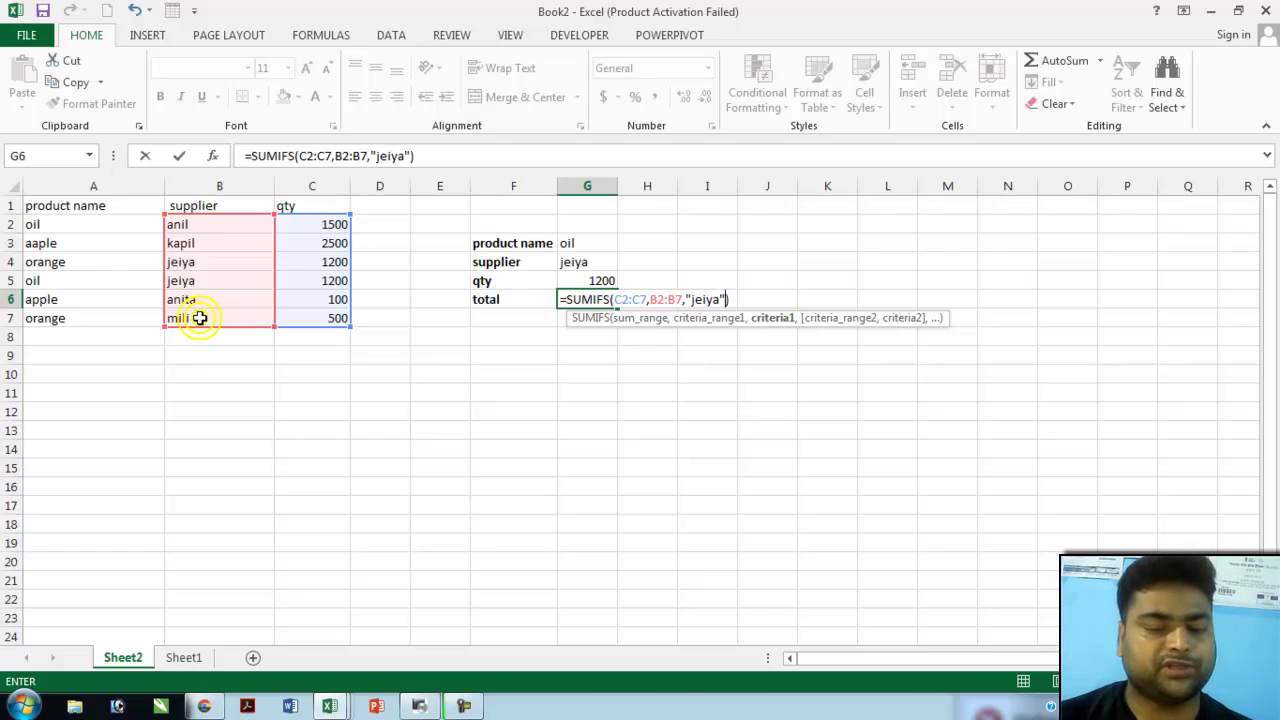
type(",")
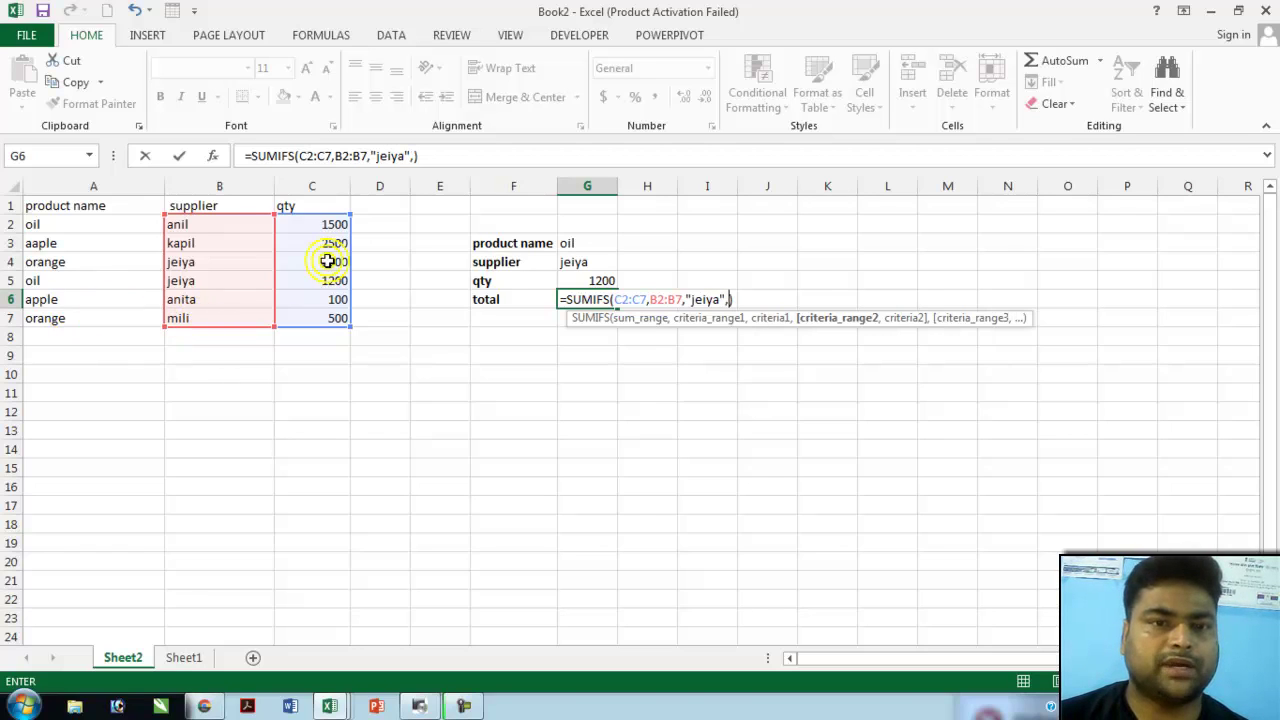
left_click_drag(338, 219, 337, 323)
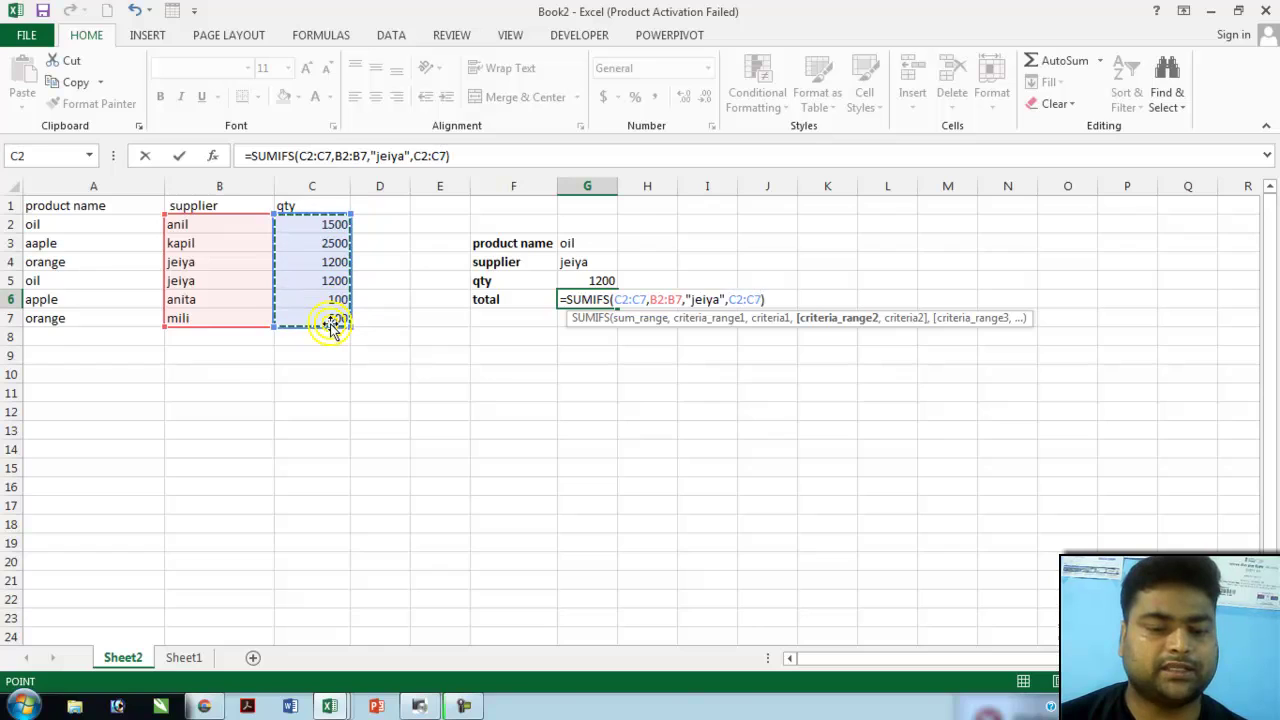
type("\"")
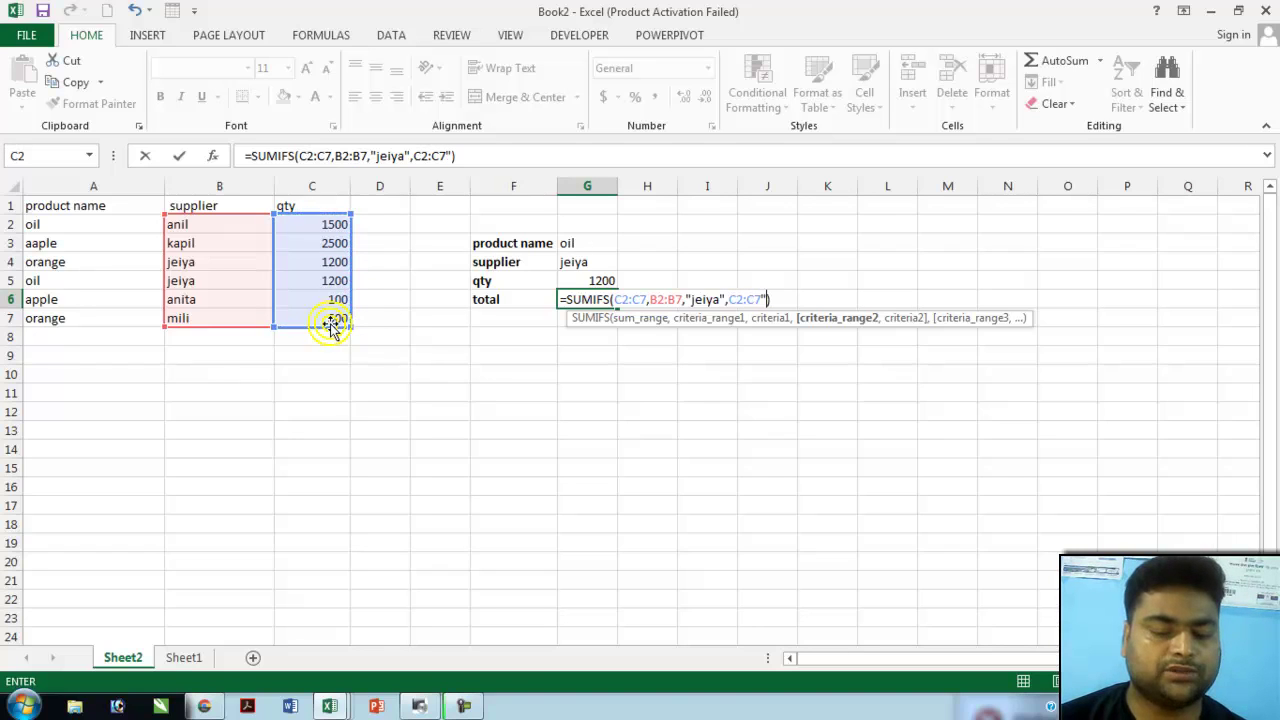
type(">")
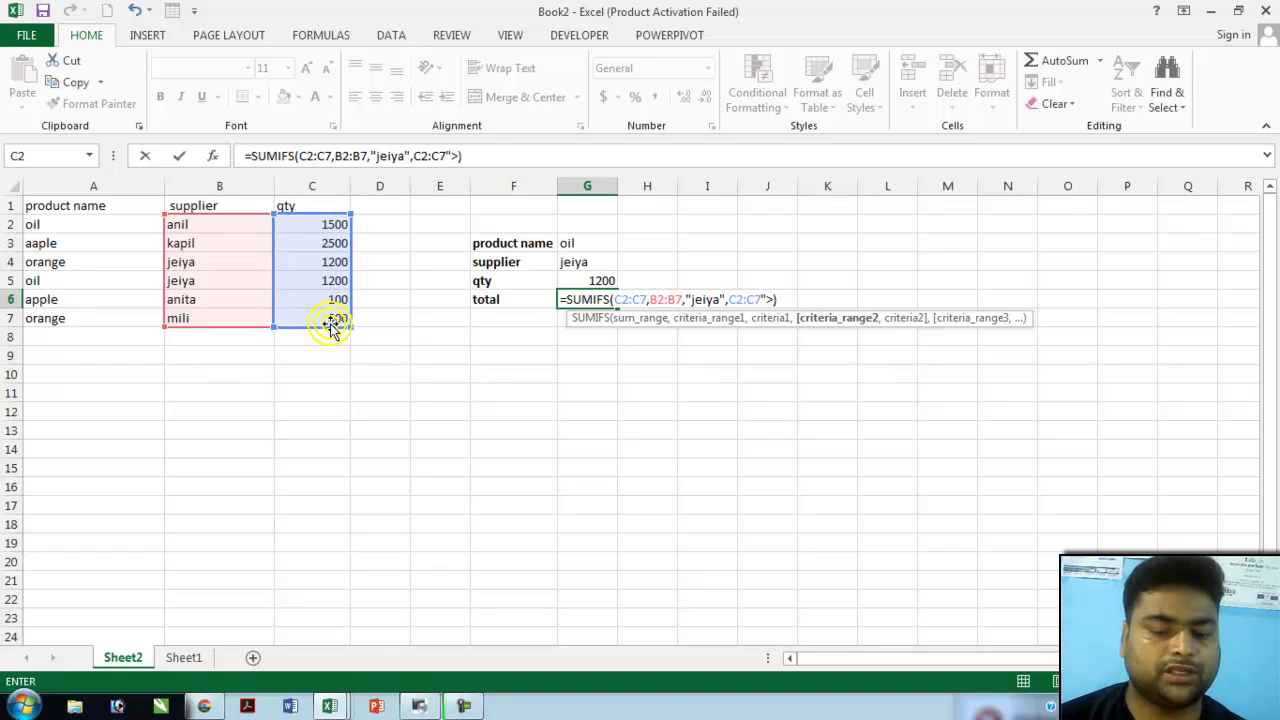
type("=")
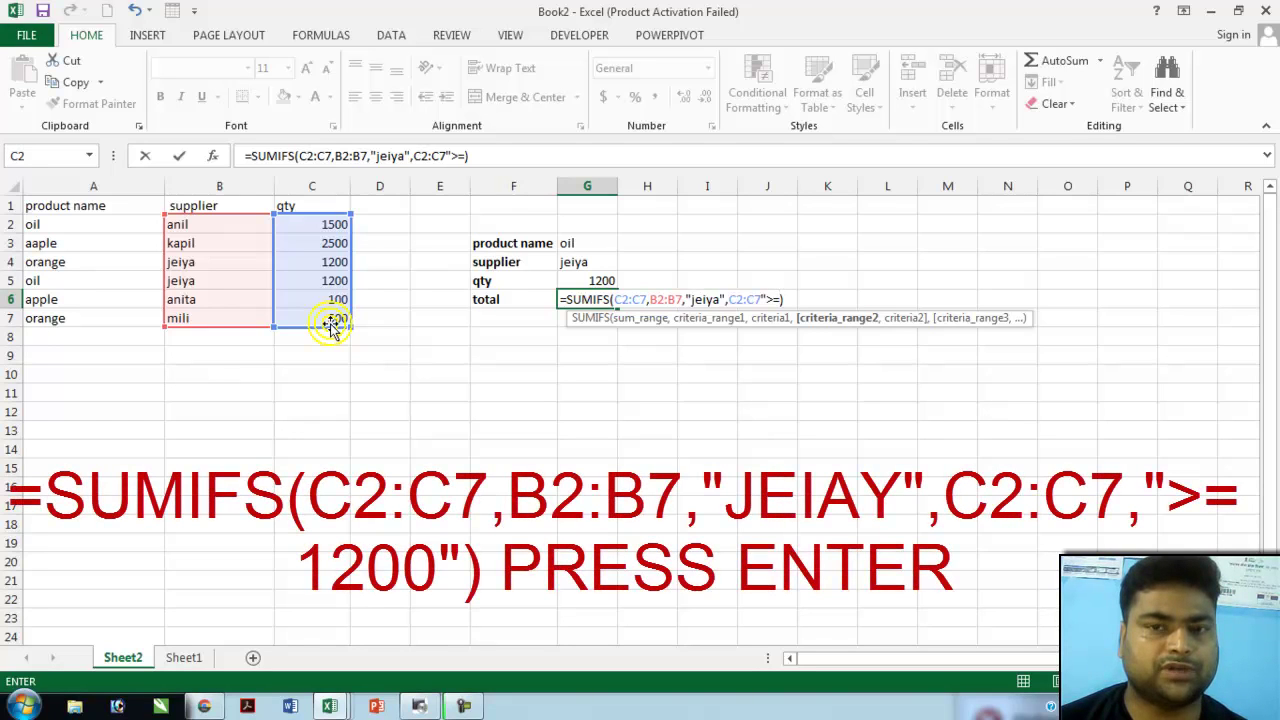
- Correct G6 to =SUMIFS(C2:C7,B2:B7,"jeiya",C2:C7,">=1200"), giving a total of 2400
key("F2")
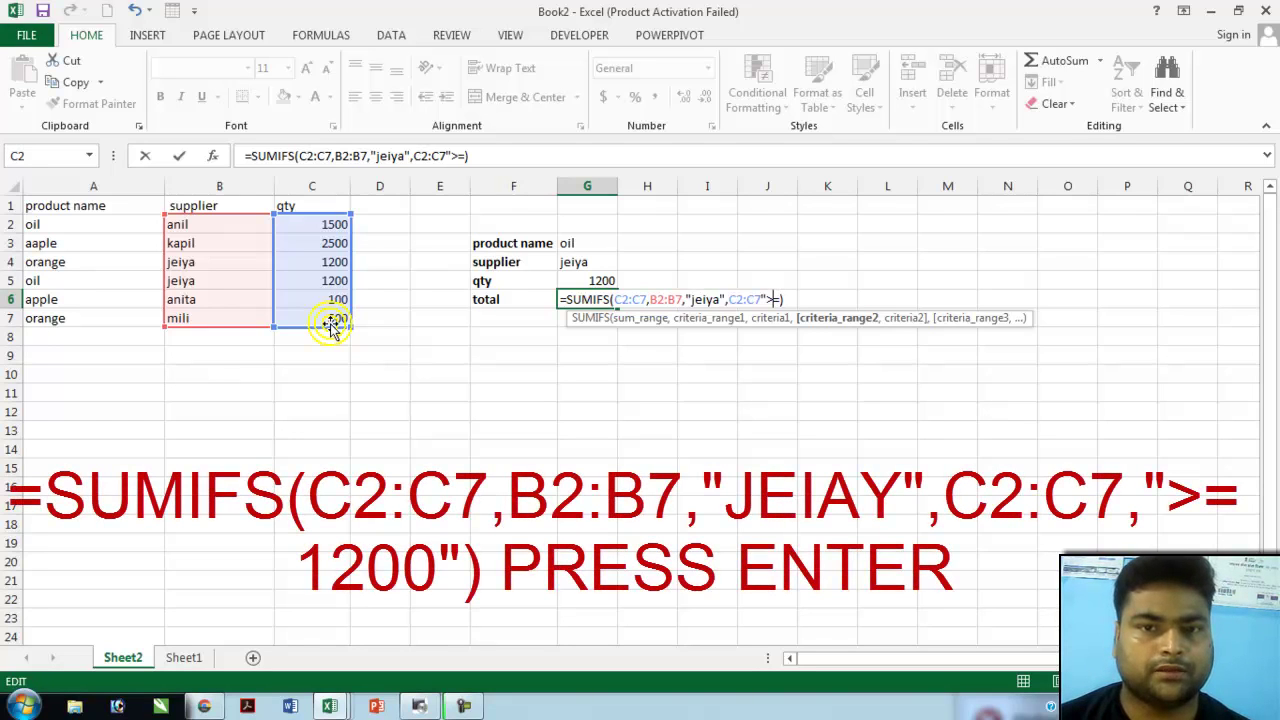
key("Delete")
key("Delete")
key("Delete")
key("Delete")
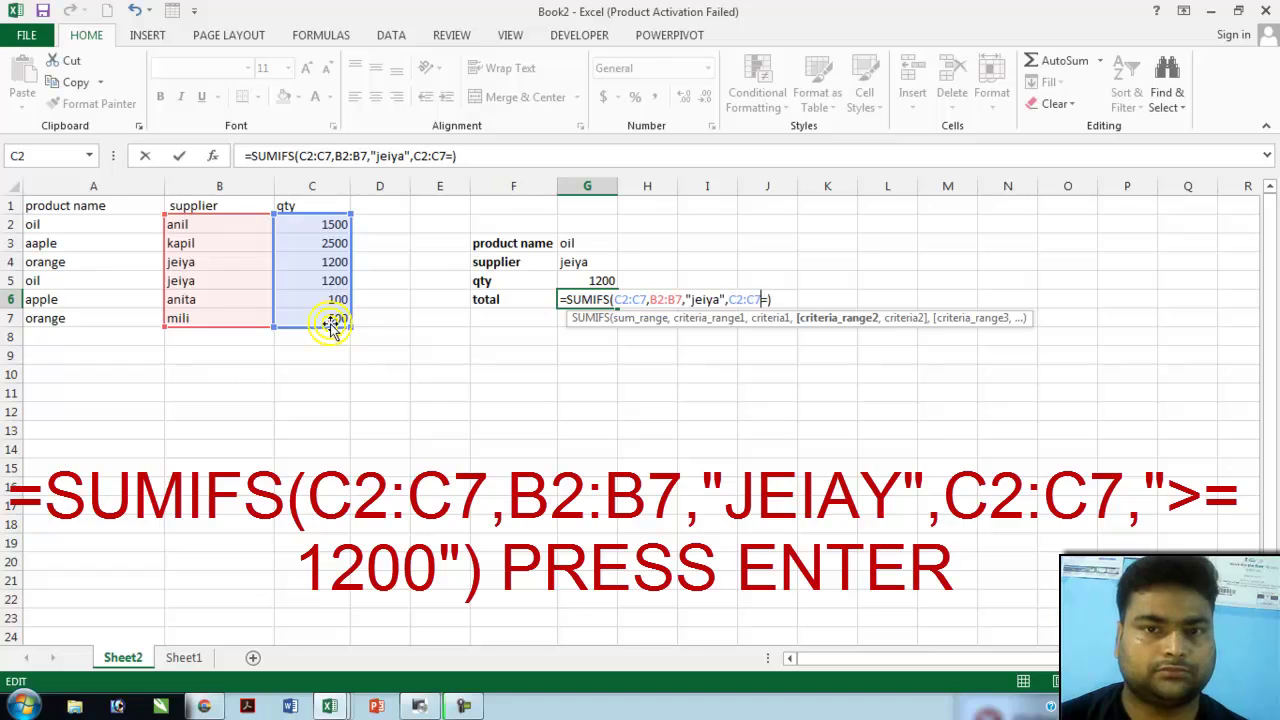
key("BackSpace")
key("BackSpace")
key("BackSpace")
key("BackSpace")
key("BackSpace")
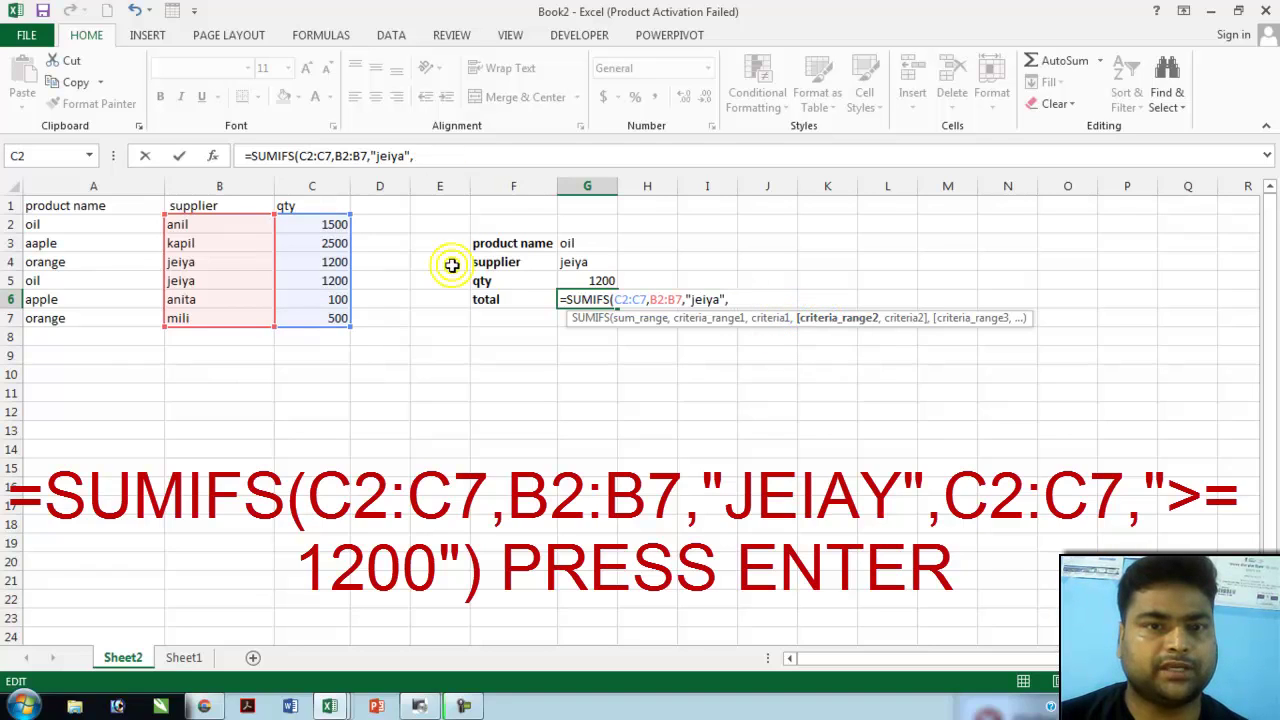
left_click_drag(333, 226, 338, 313)
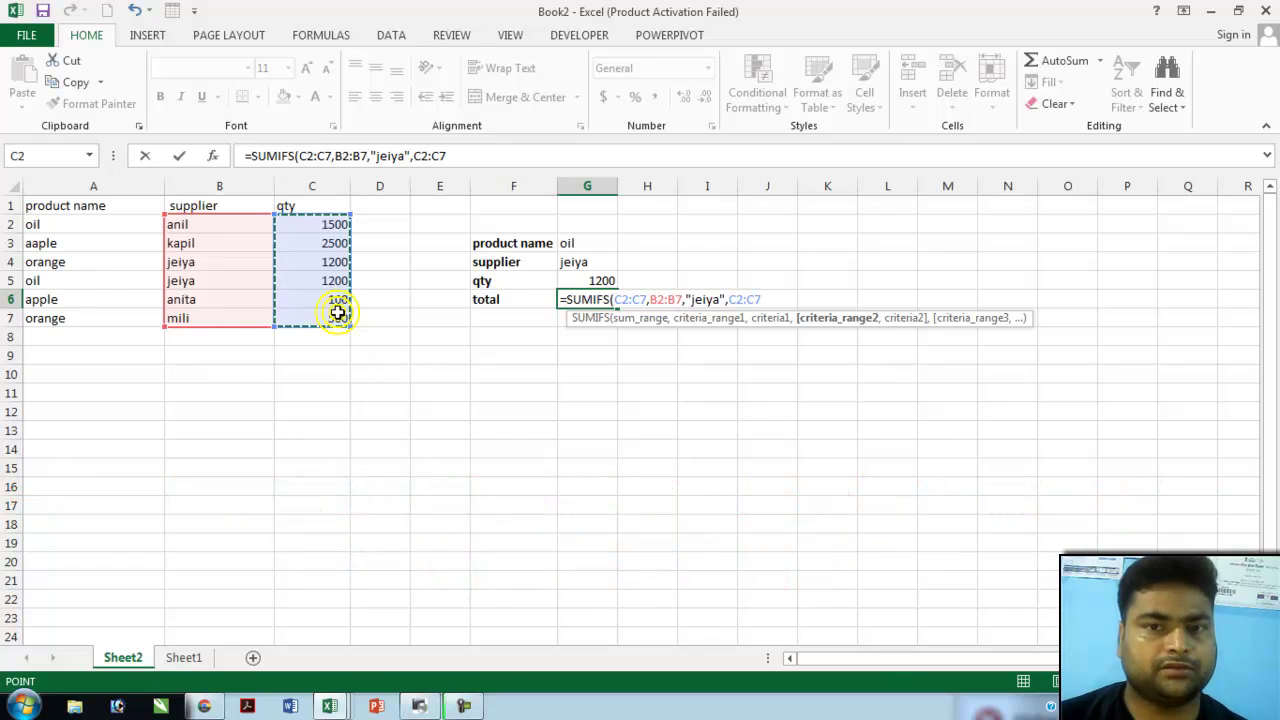
type(",")
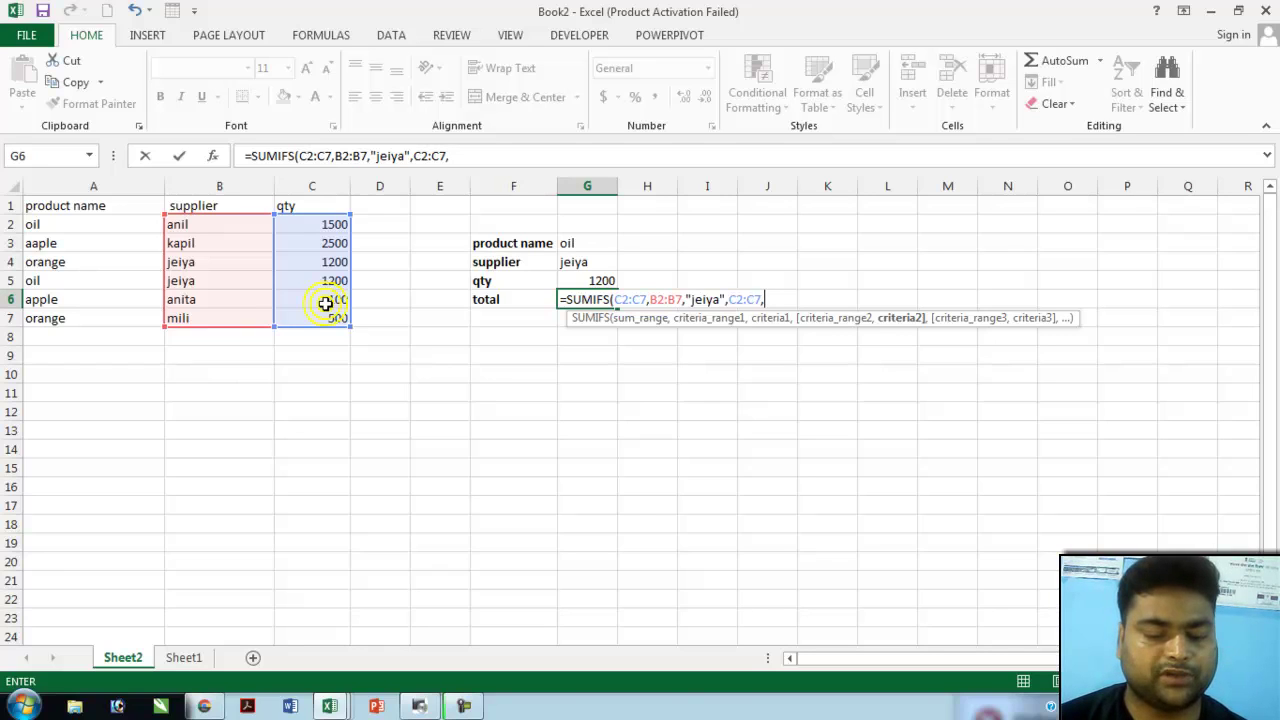
type("\">")
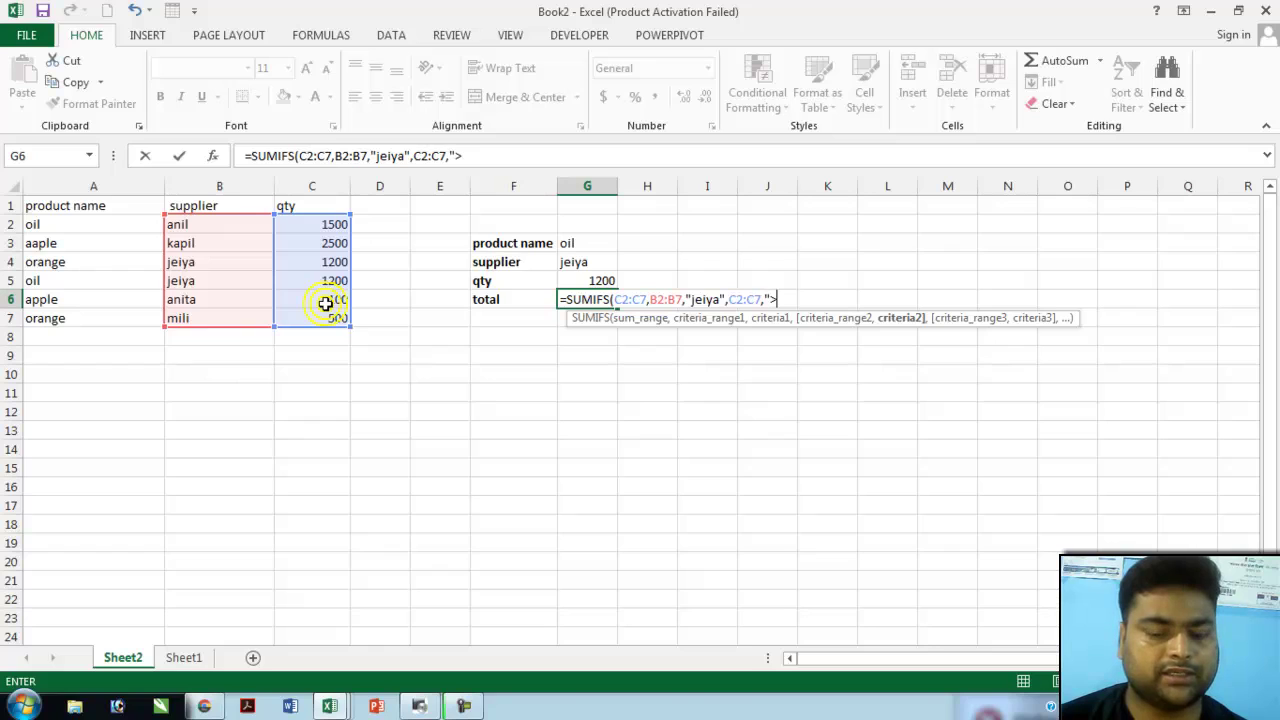
type("=")
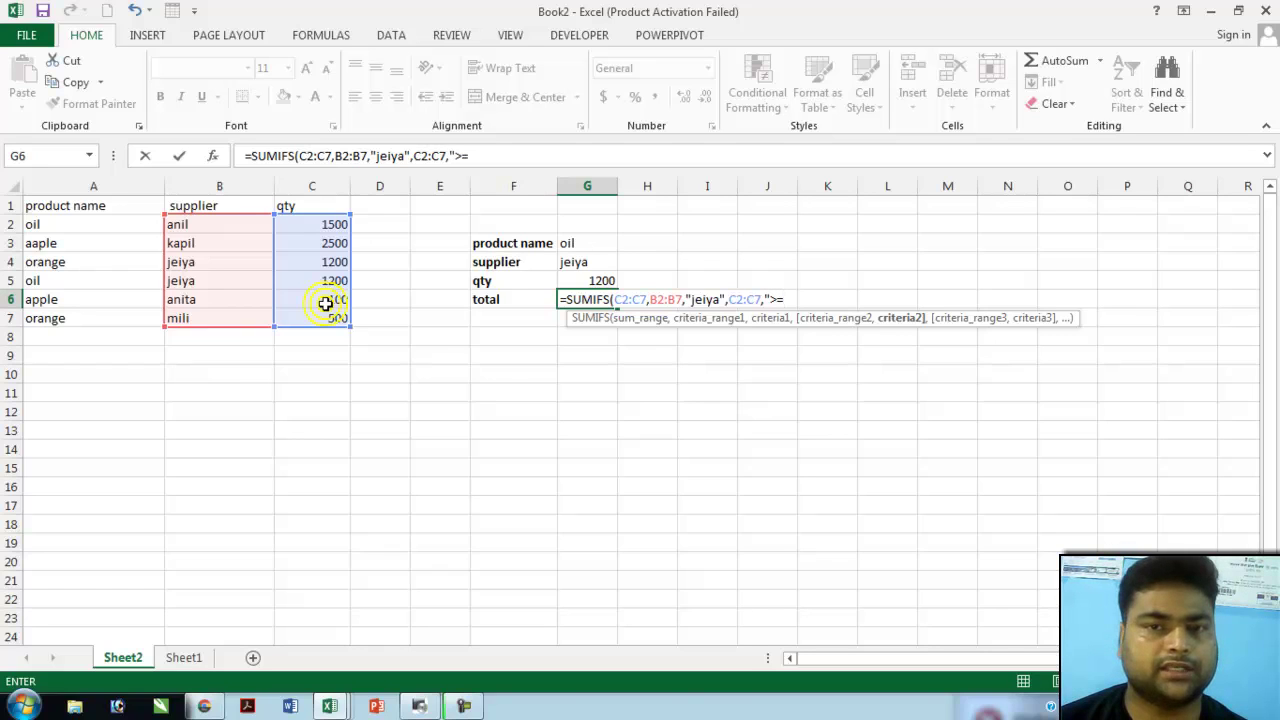
type("1200")
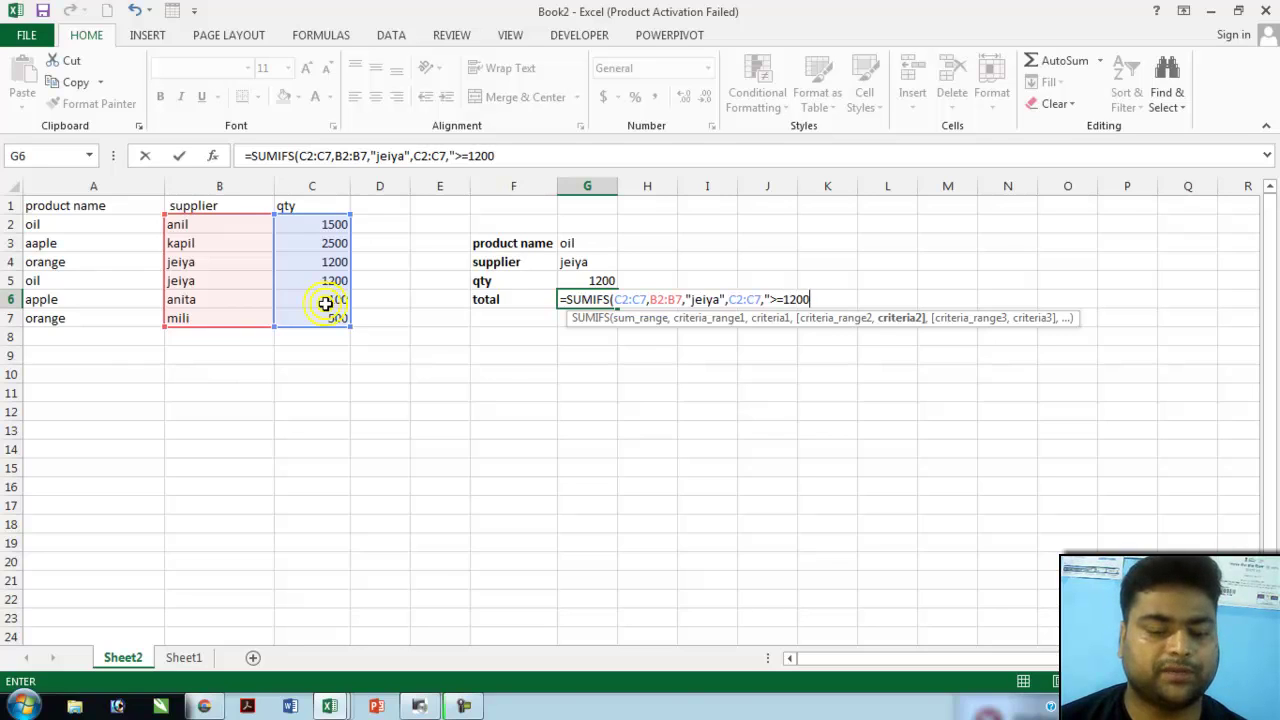
type("\"")
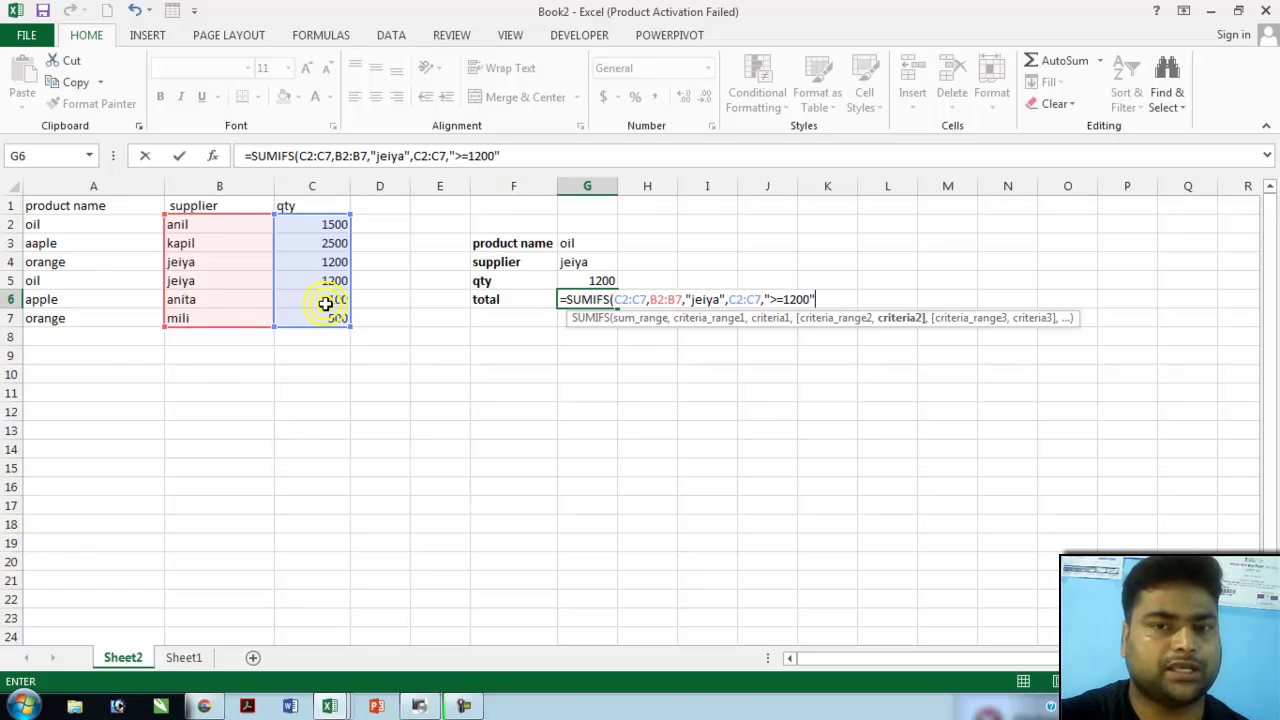
type(")")
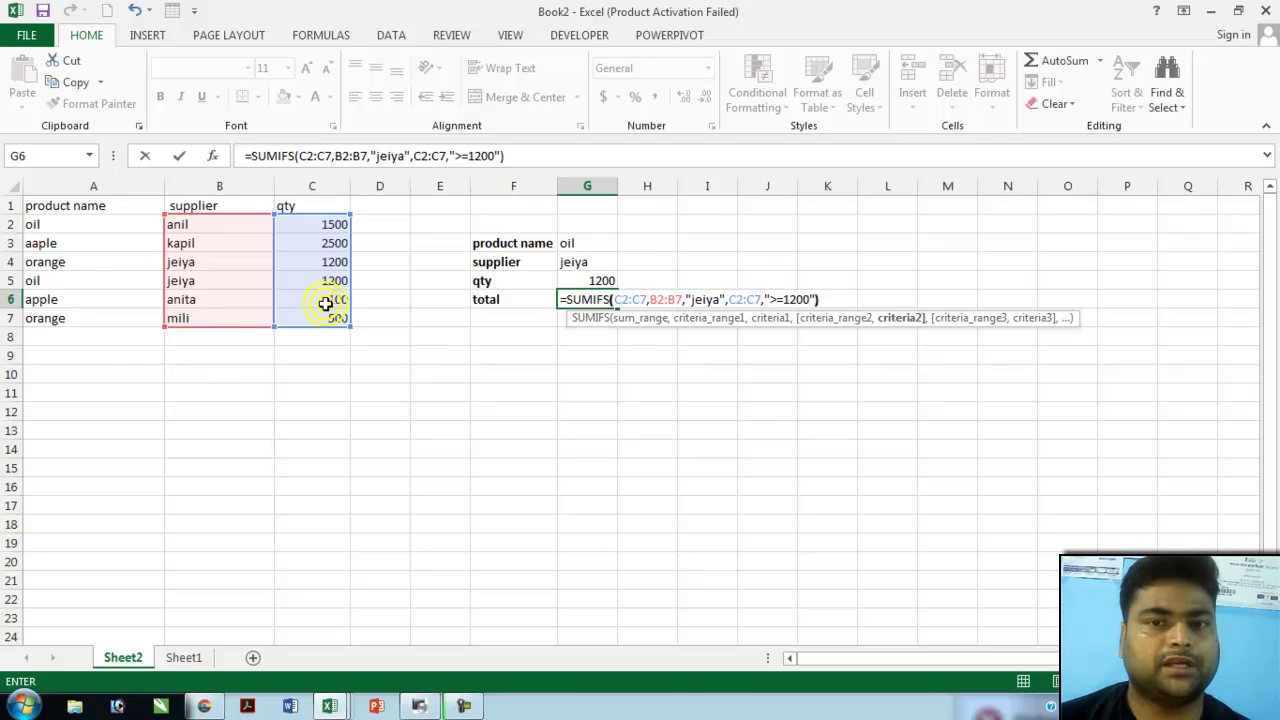
key("Return")
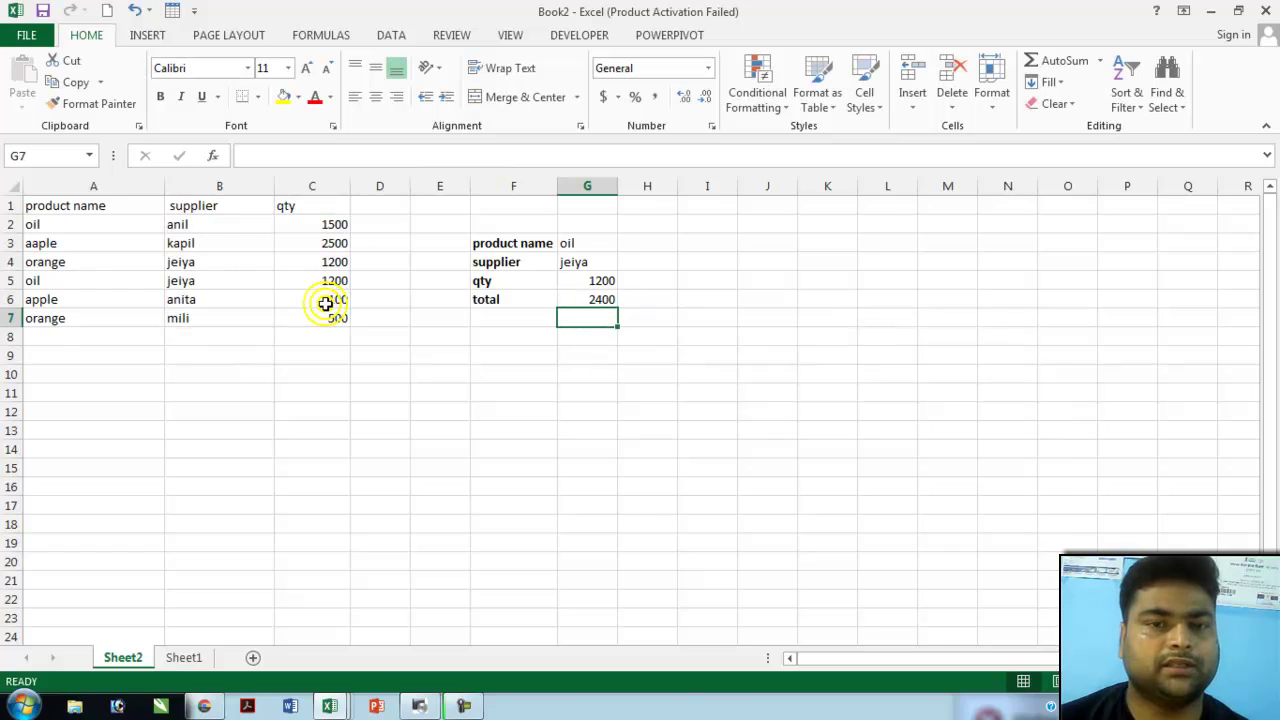
key("Up")
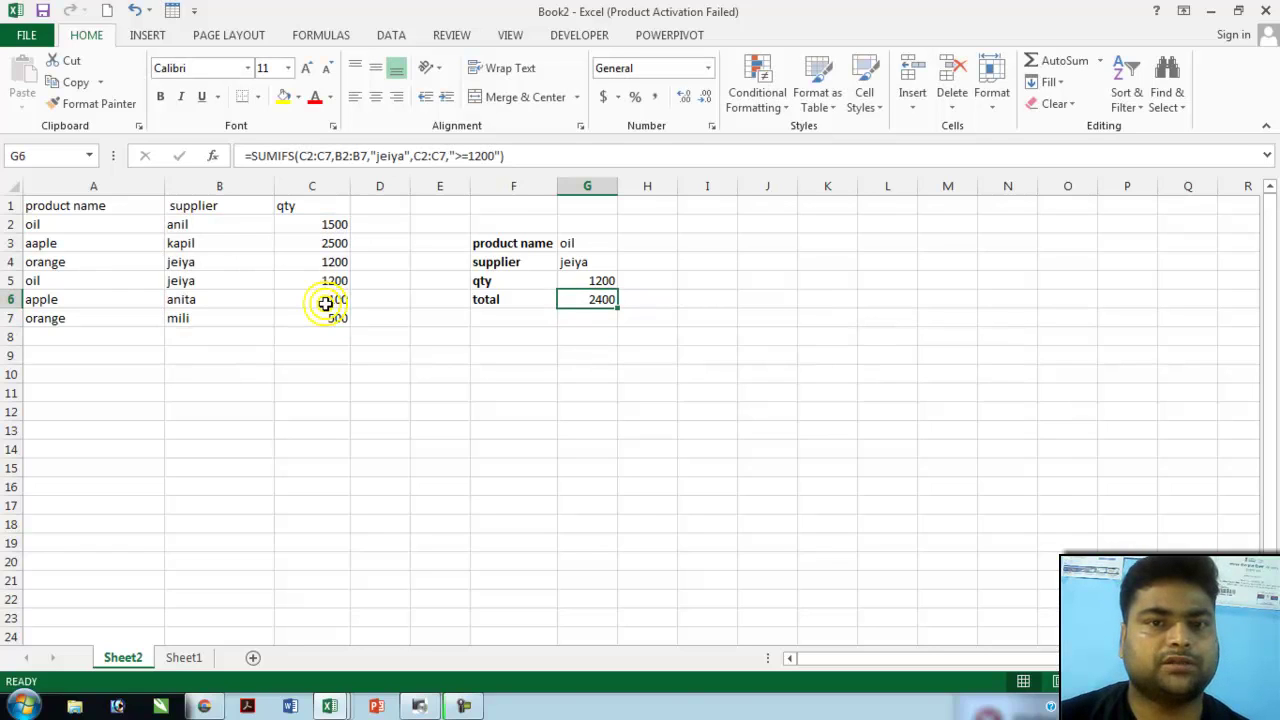
left_click(594, 301)
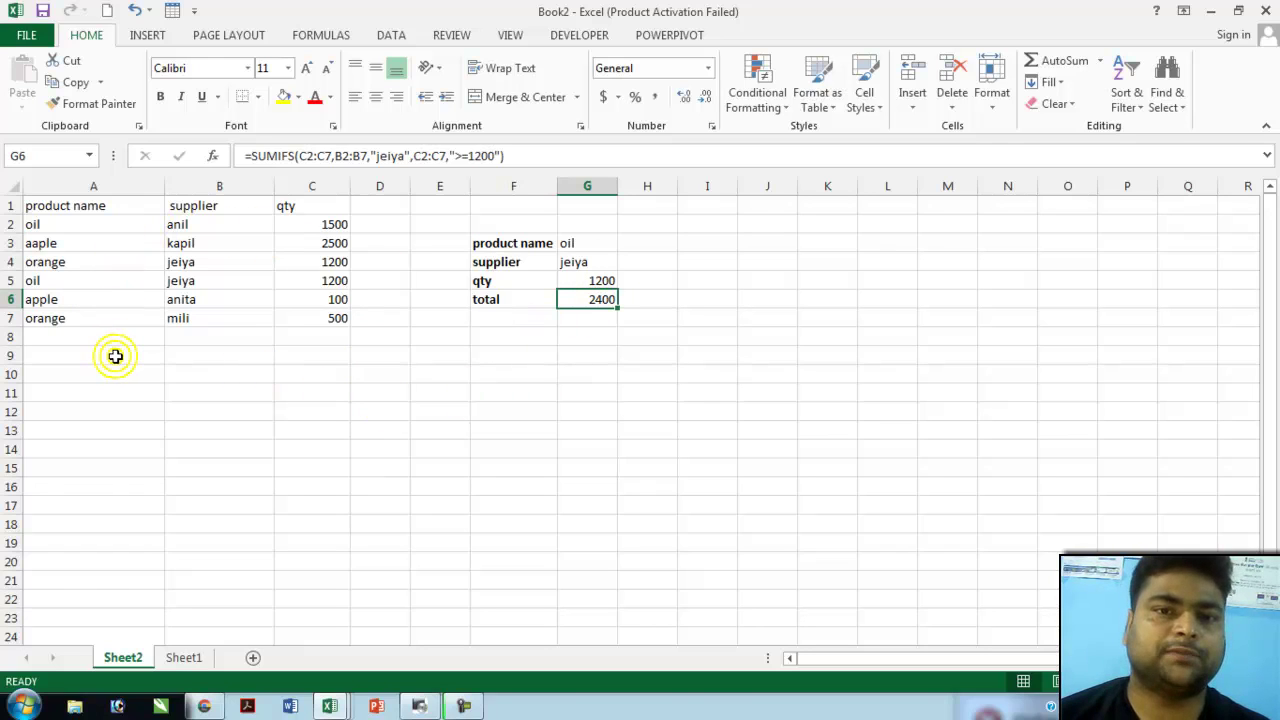
- Change C5's qty to 1000, then to 14000, so G6 recalculates to 15200
left_click(330, 283)
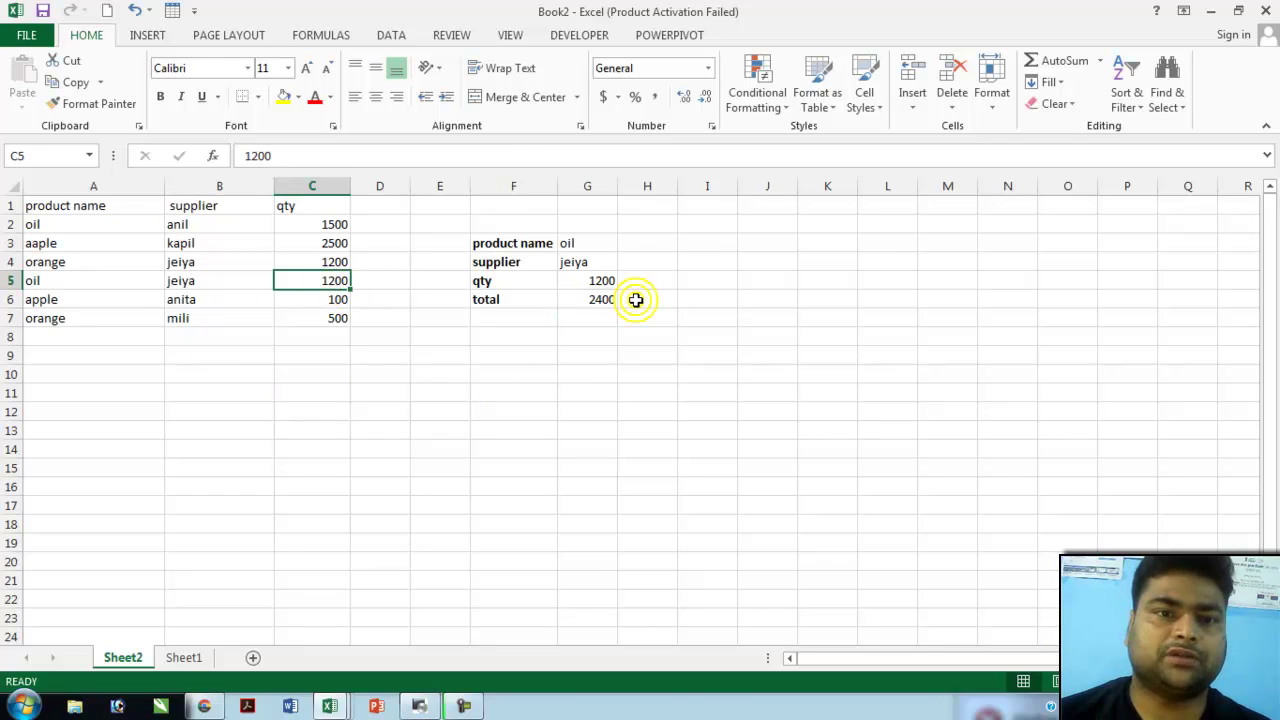
type("1000")
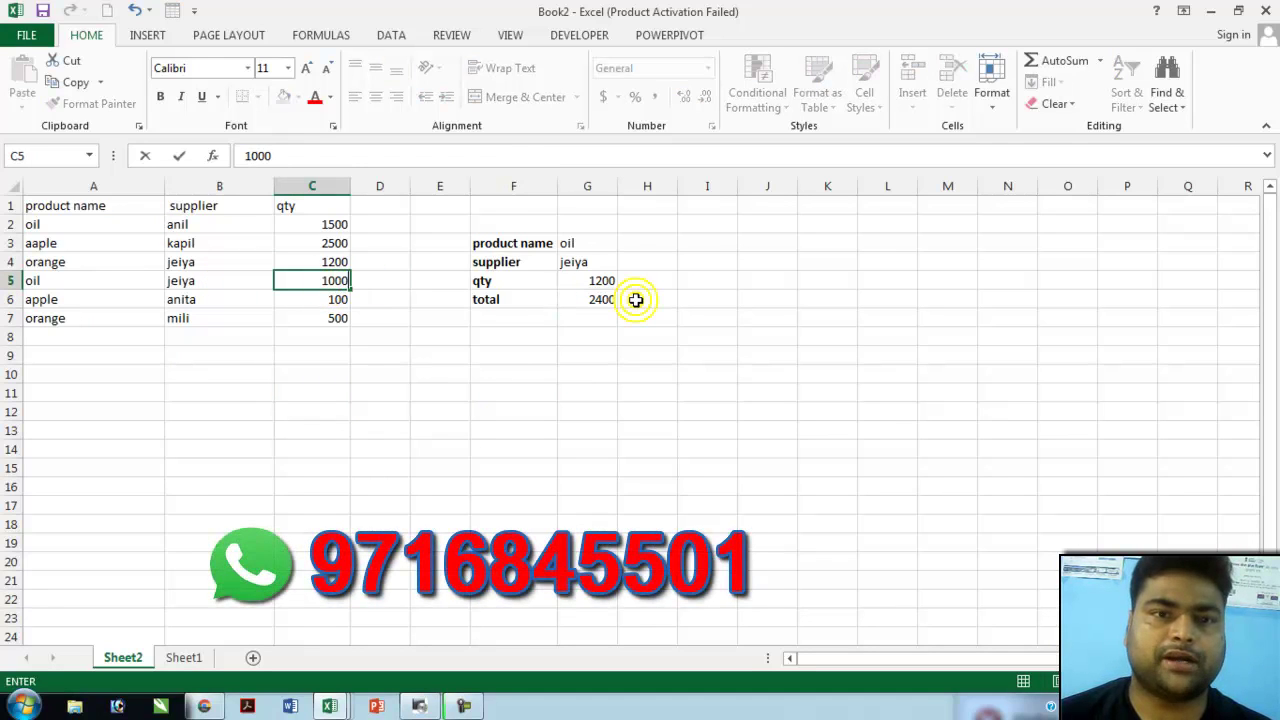
key("Return")
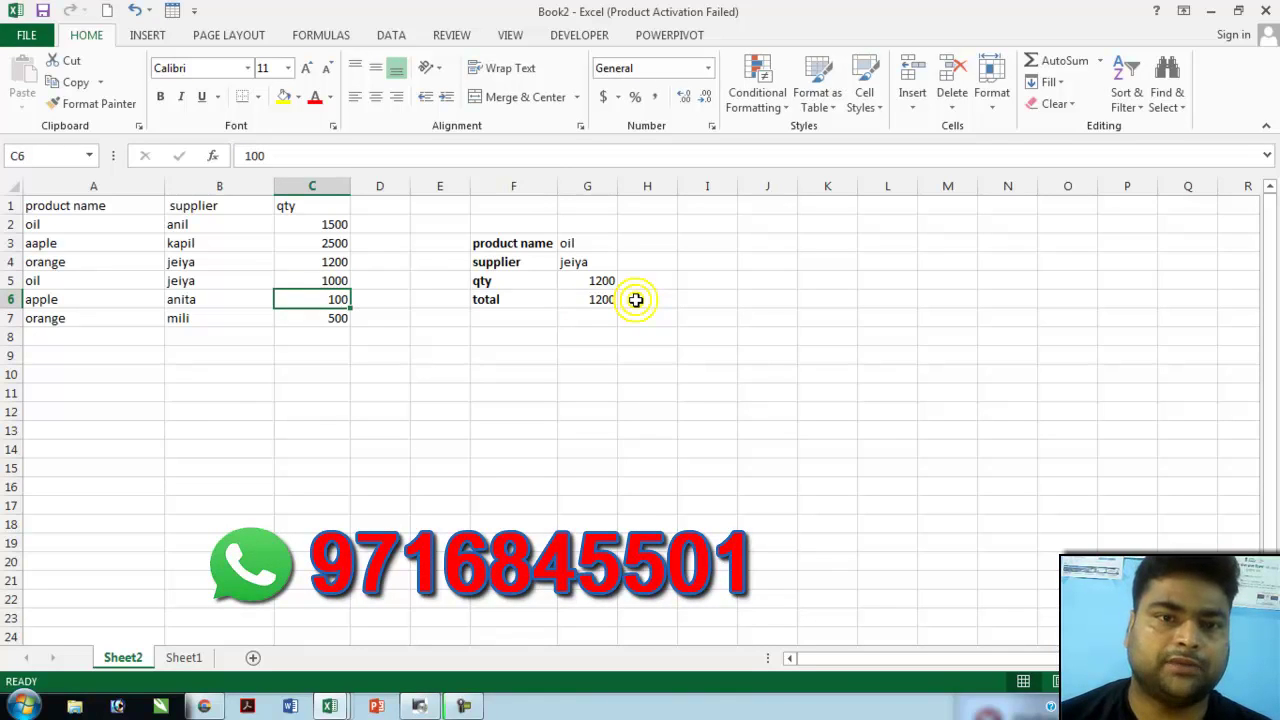
key("Up")
type("14")
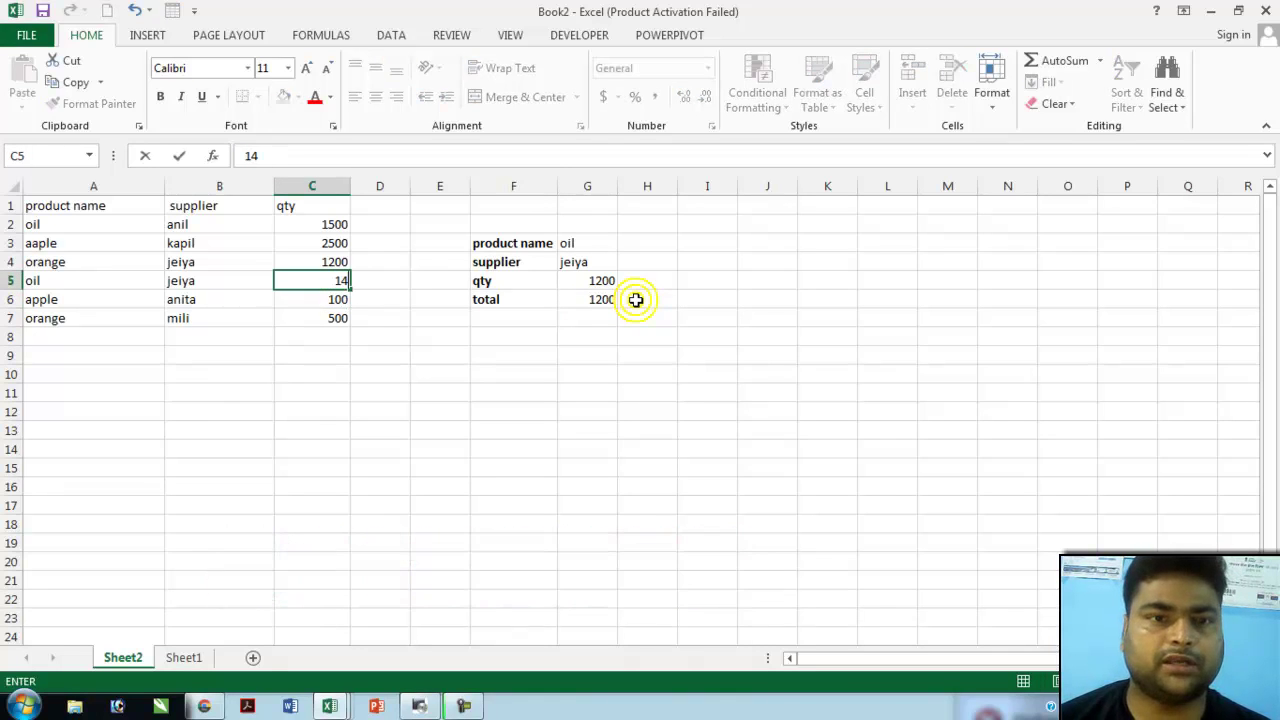
type("000")
key("Return")
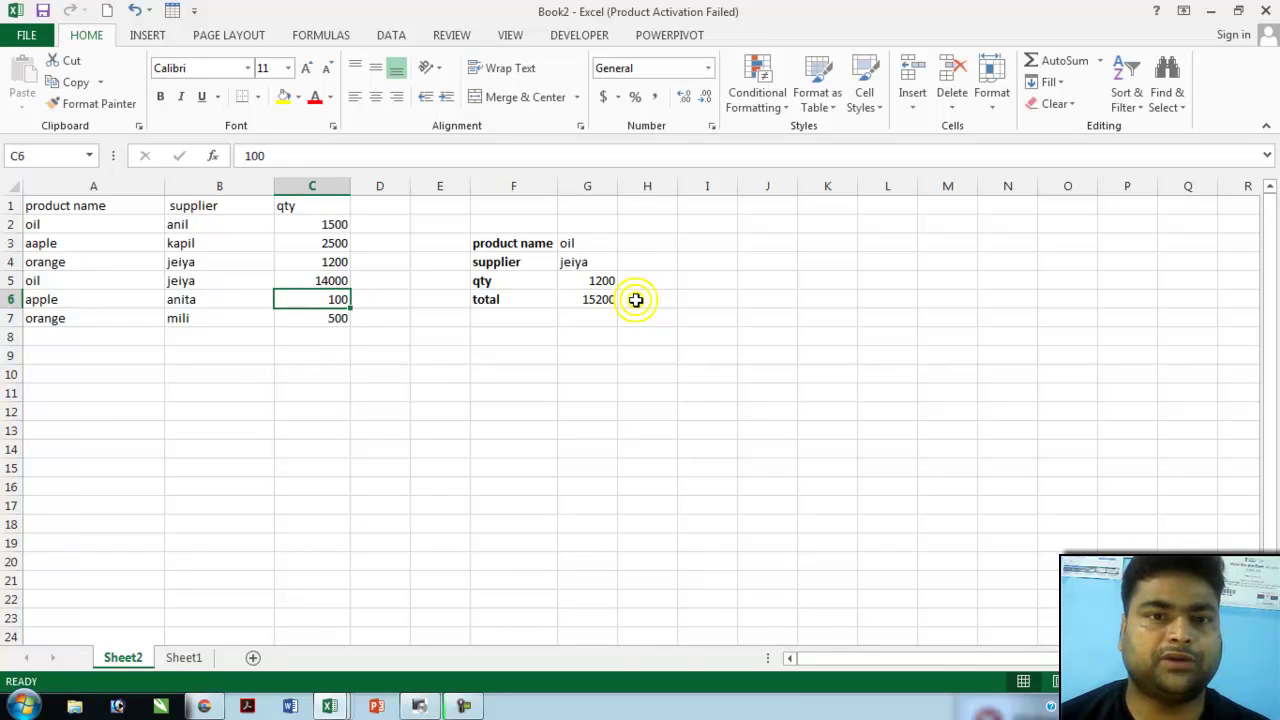